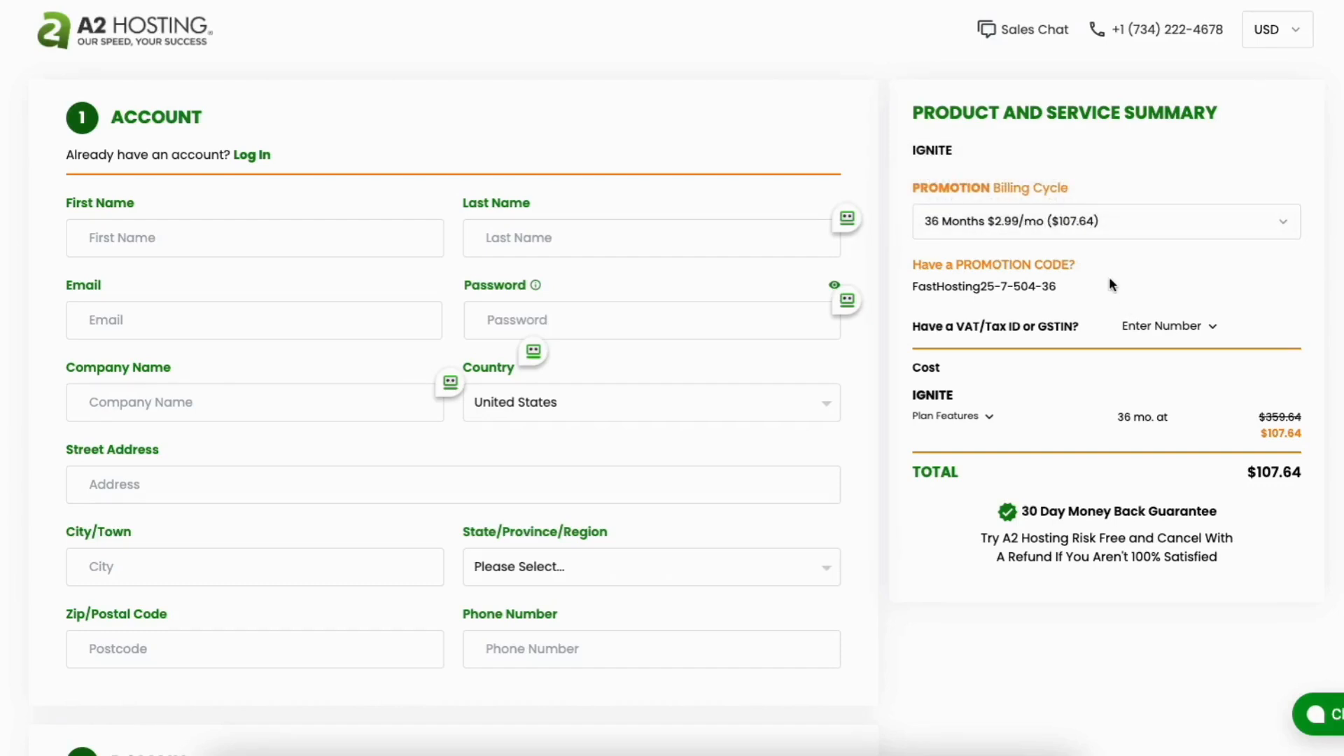
Step: Set the Ignite plan's billing cycle to 12 months at $4.99/mo and choose the option for an already owned domain
left_click(1056, 219)
left_click(979, 184)
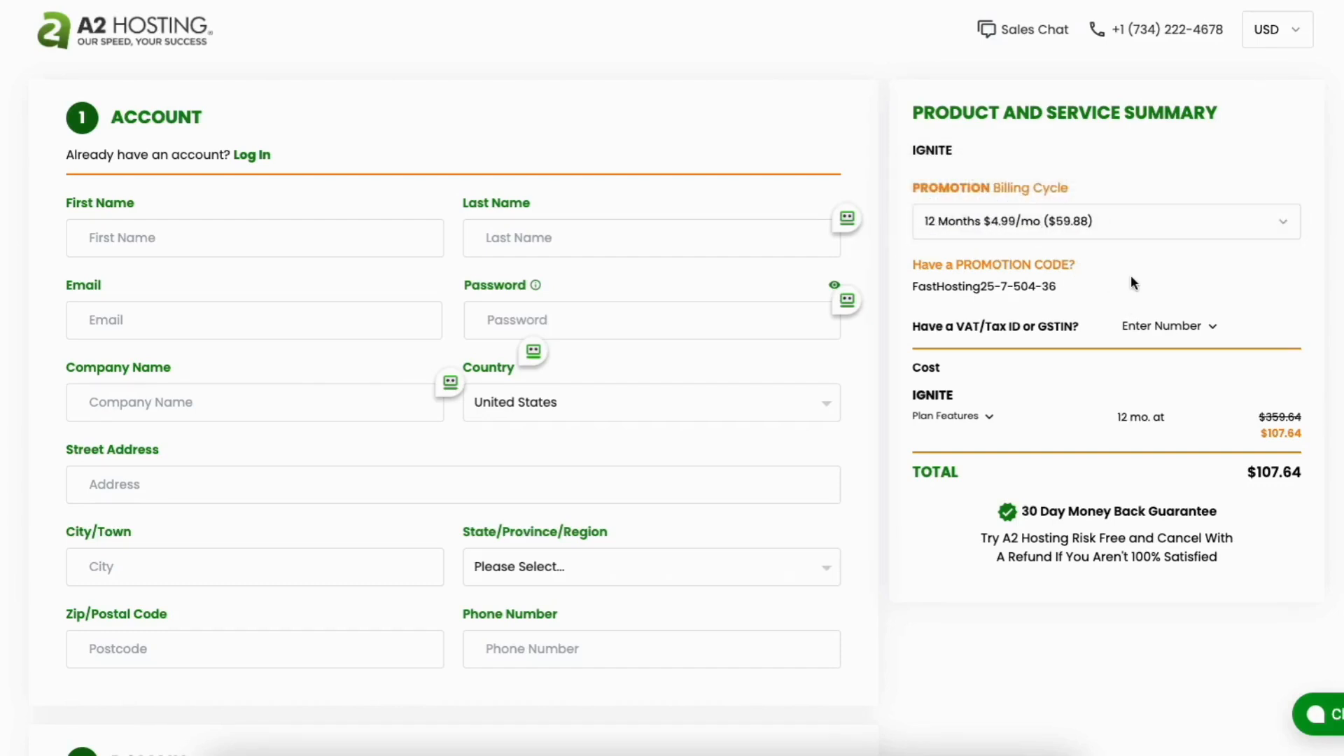
scroll(454, 403, "down", 8)
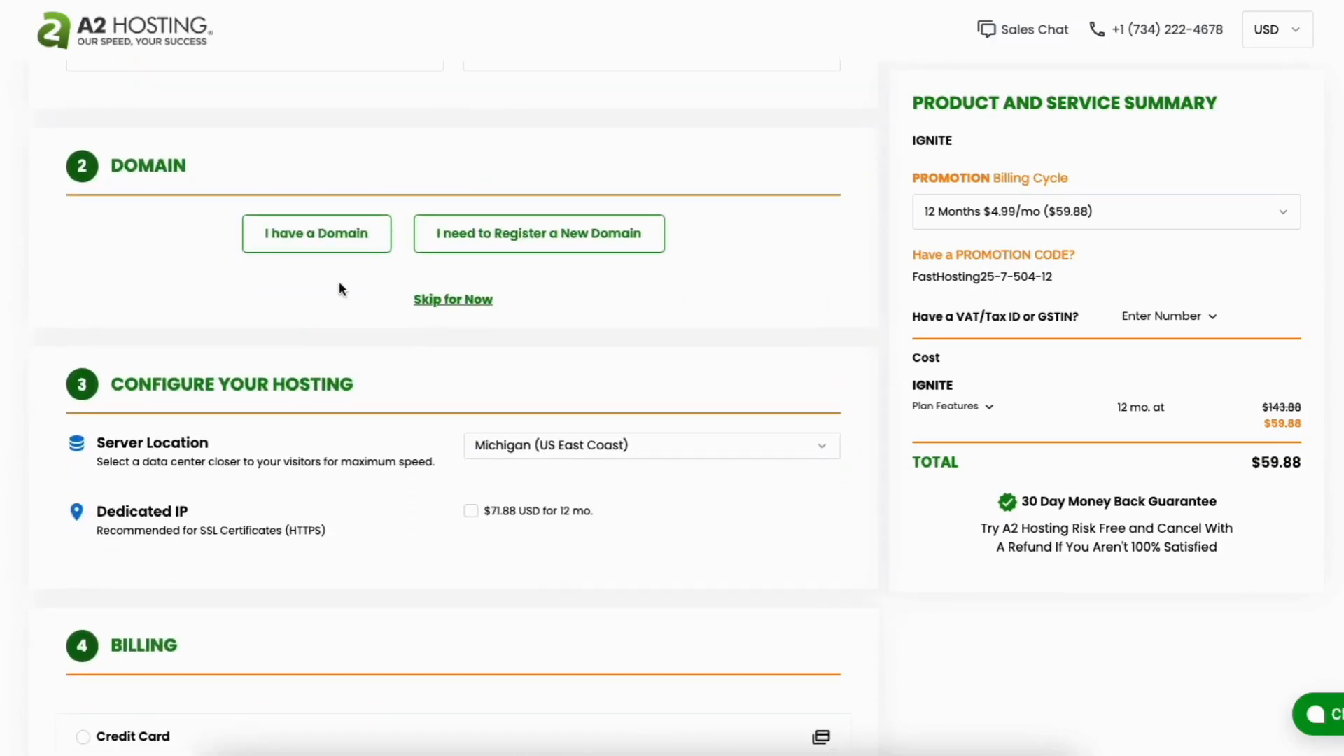
left_click(471, 238)
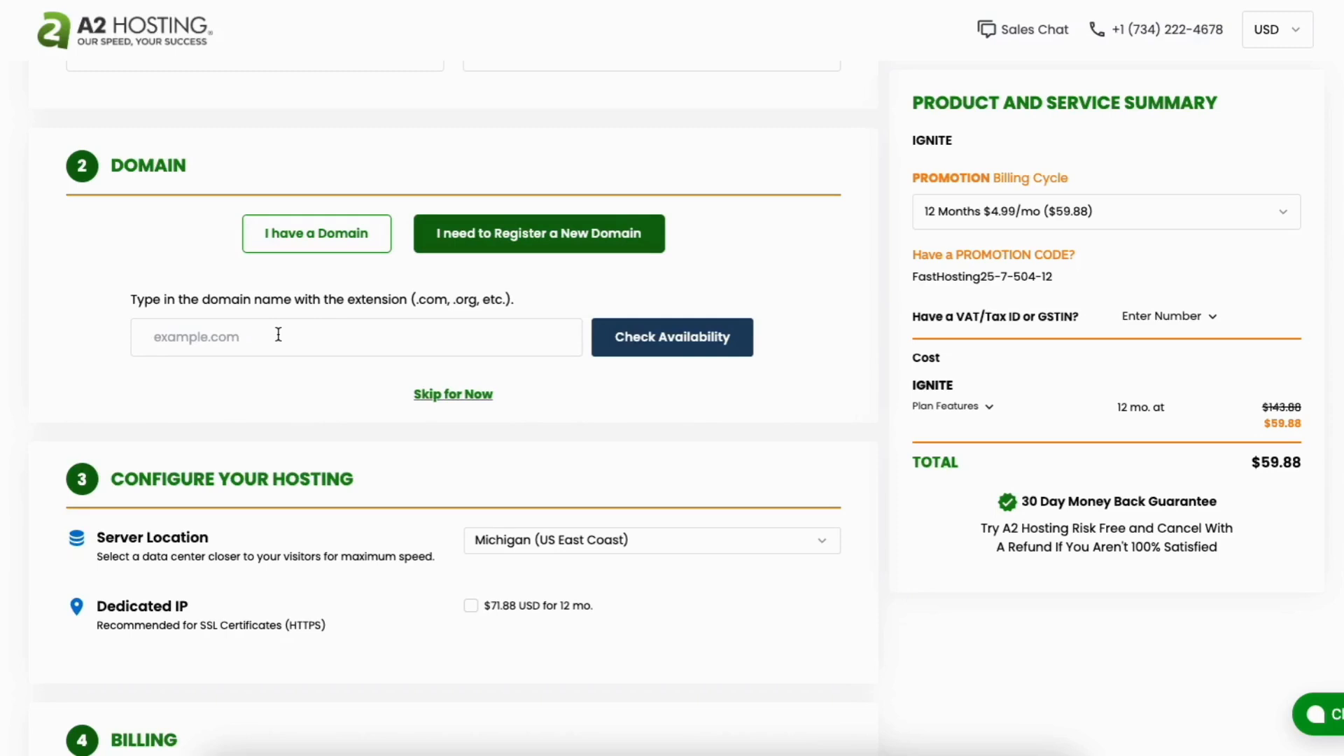
left_click(337, 242)
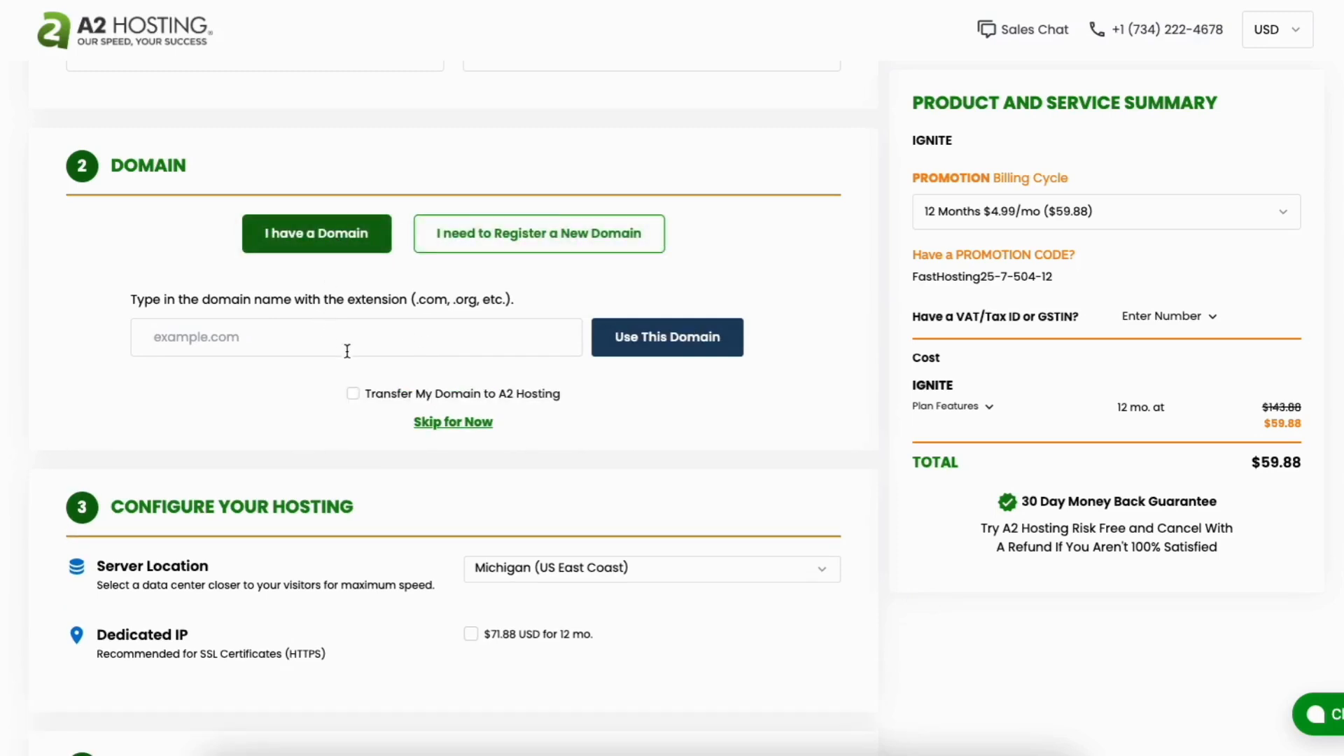
left_click(353, 396)
Step: Examine the available server locations and the Dedicated IP option in the hosting configuration
scroll(453, 391, "down", 4)
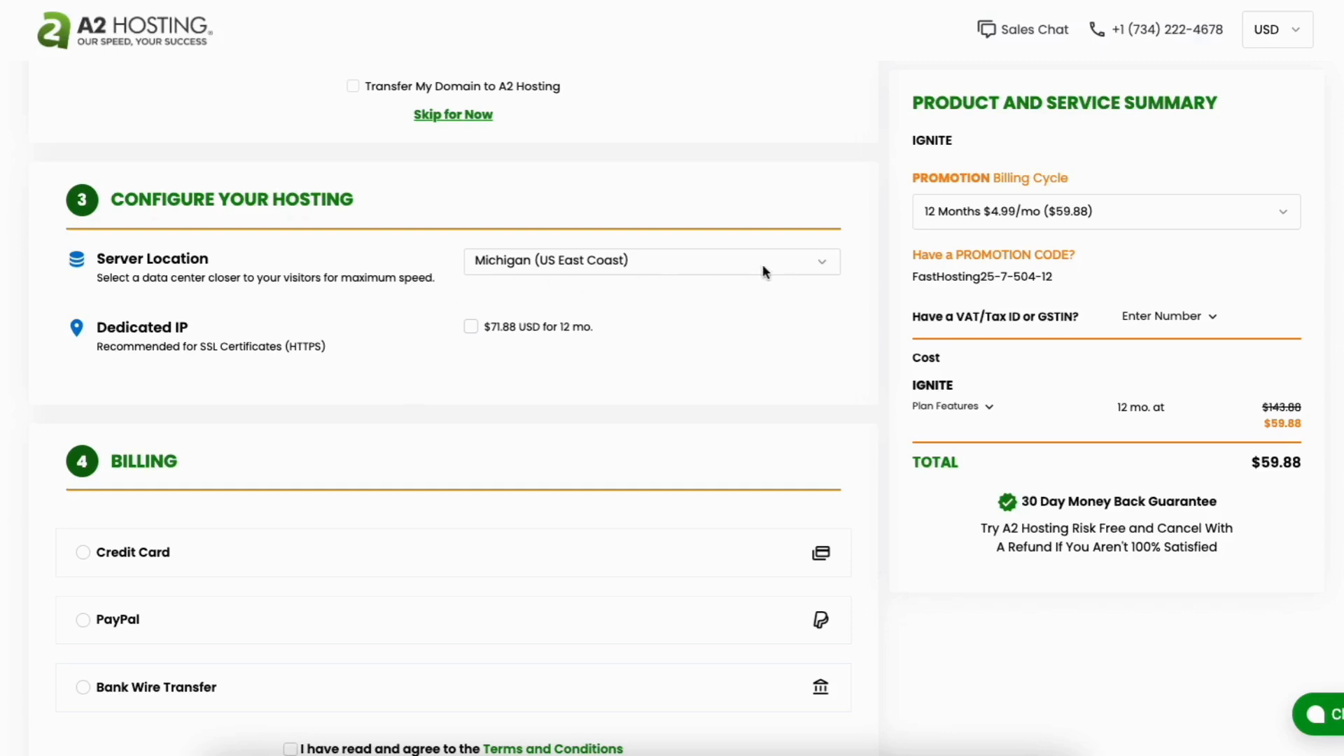
left_click(782, 266)
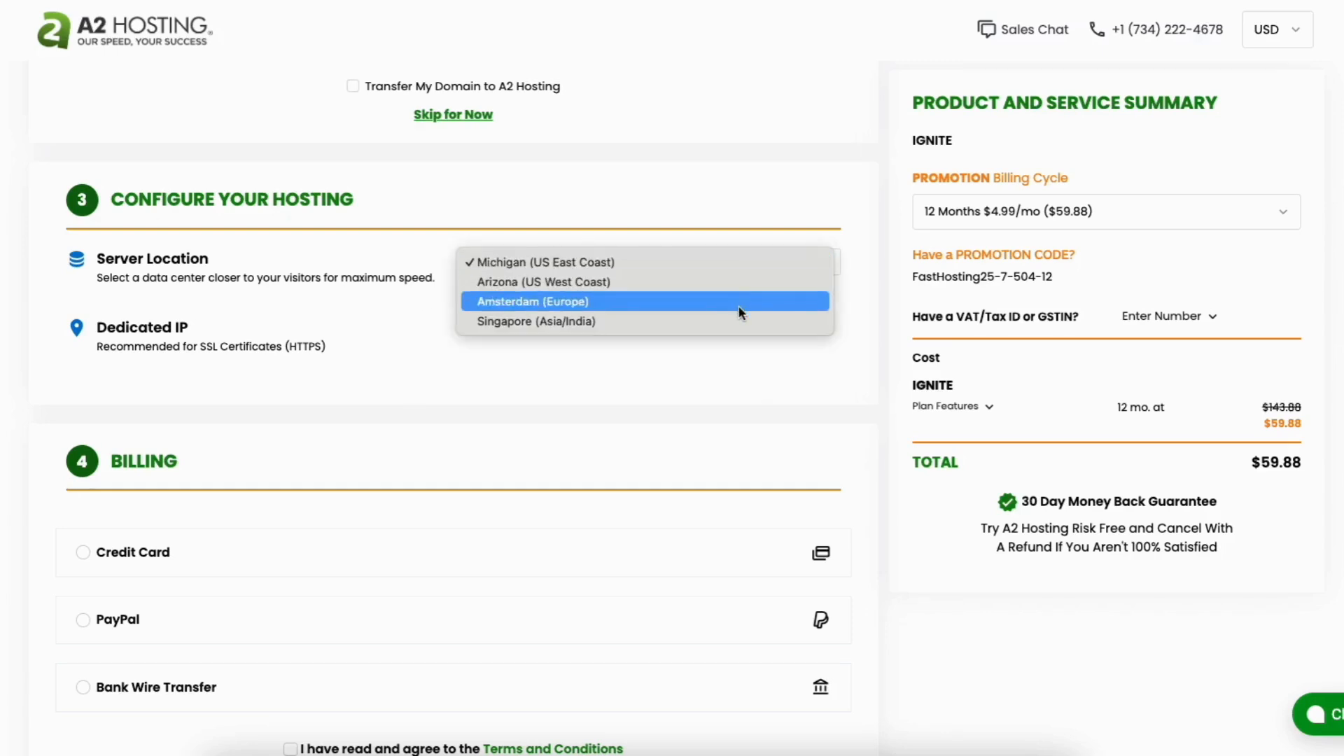
left_click(623, 365)
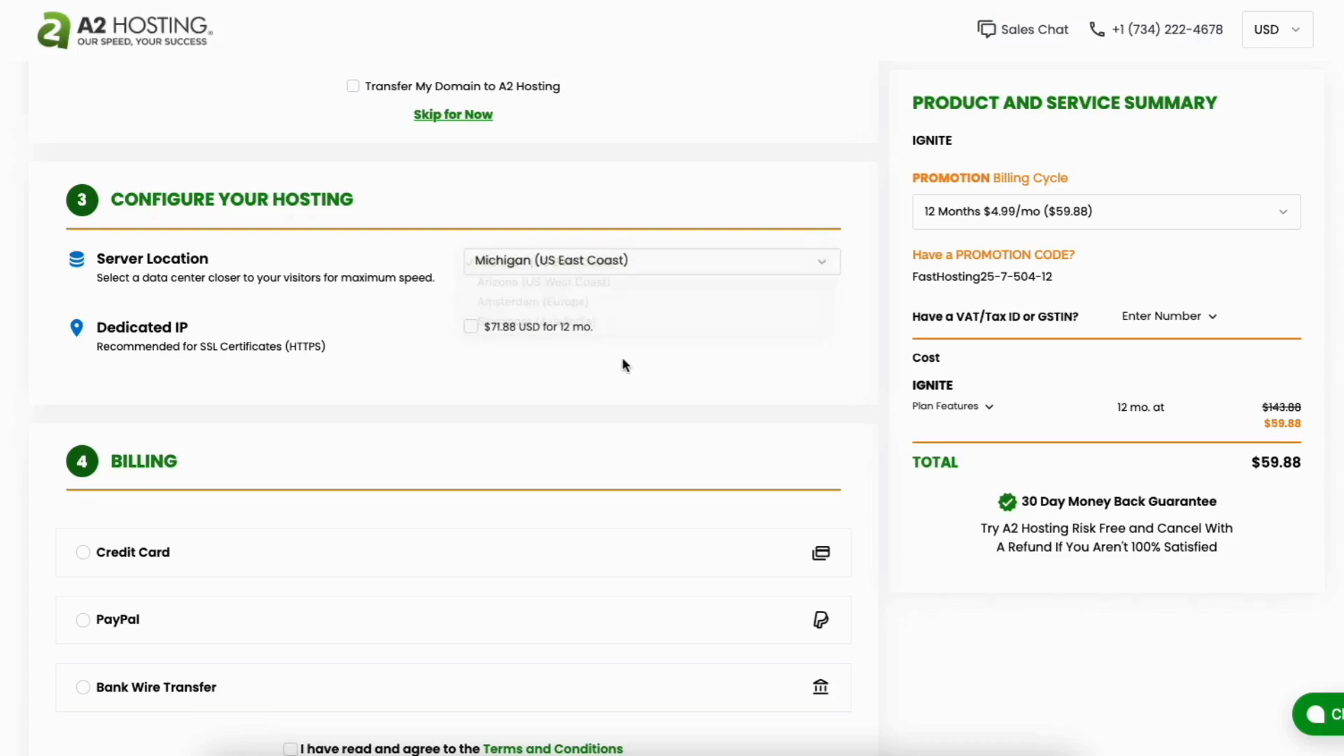
left_click(470, 327)
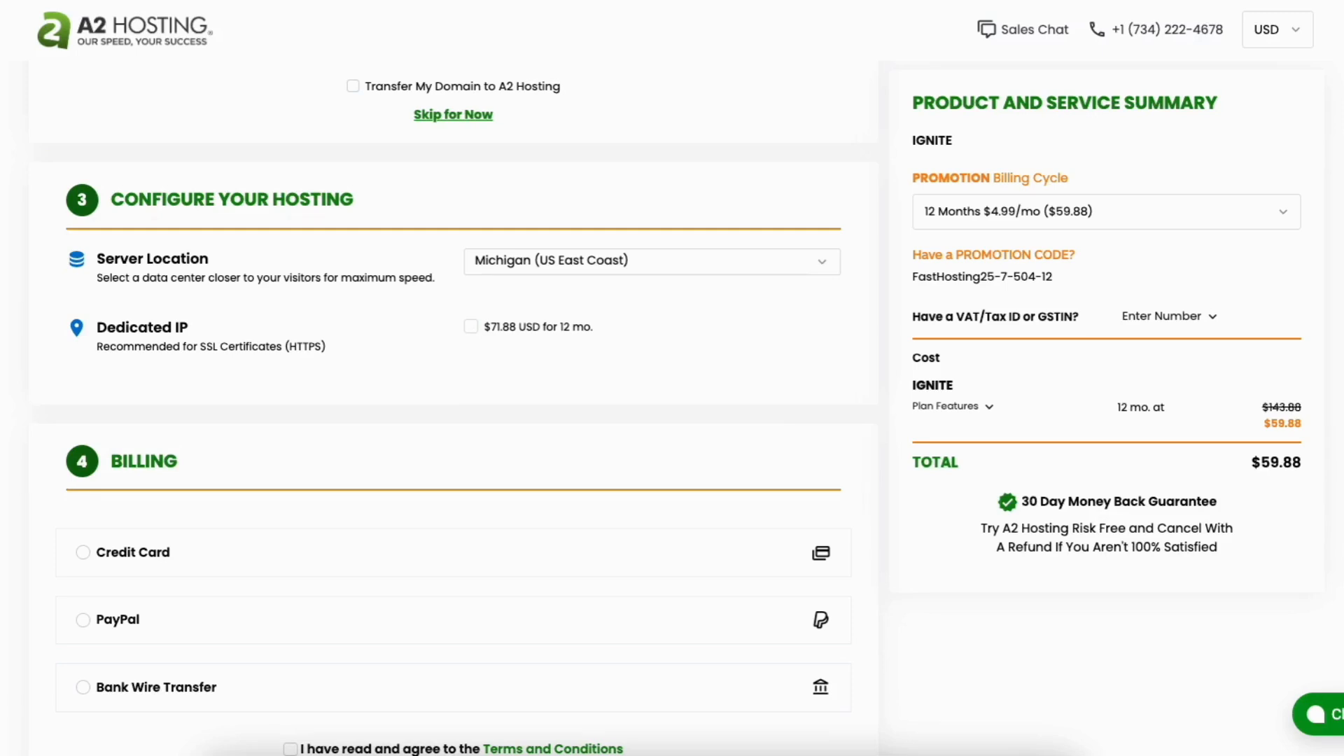
Step: Pay for the order with the Terms and Conditions accepted and continue to the client area
scroll(453, 406, "down", 4)
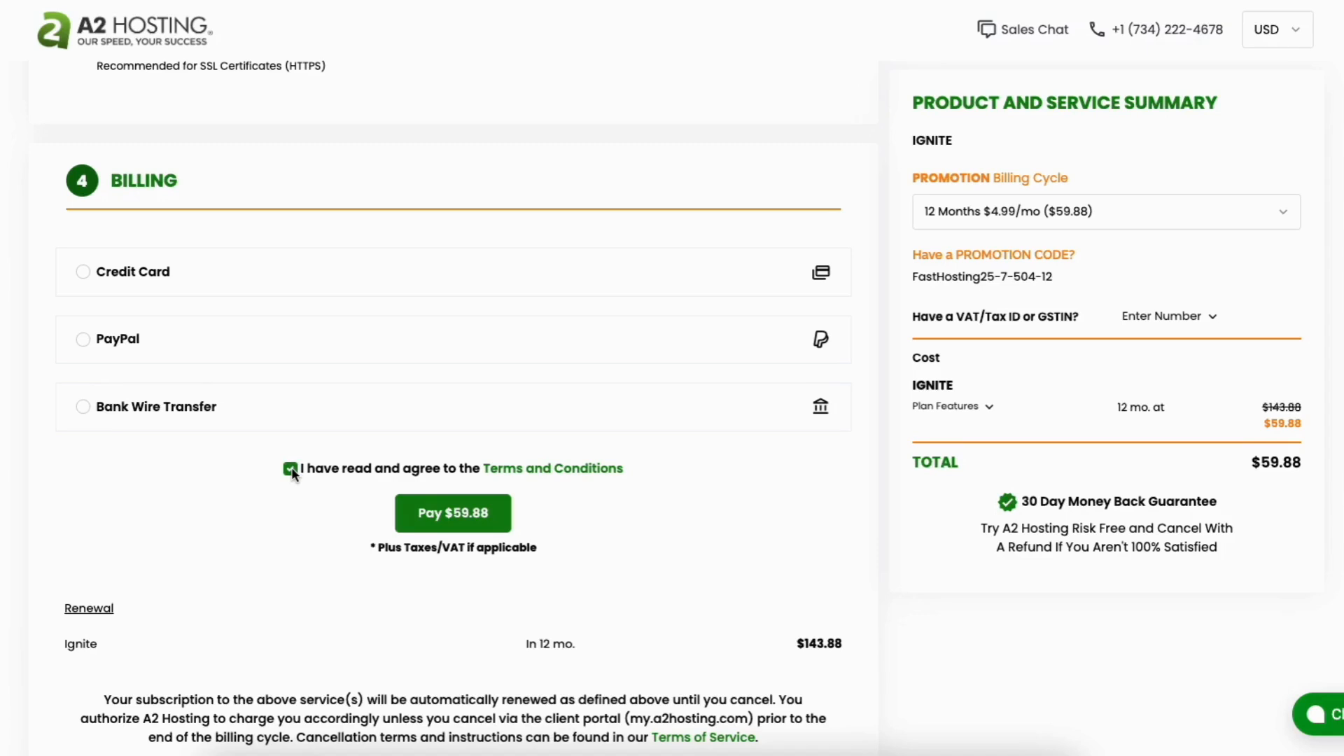
left_click(433, 518)
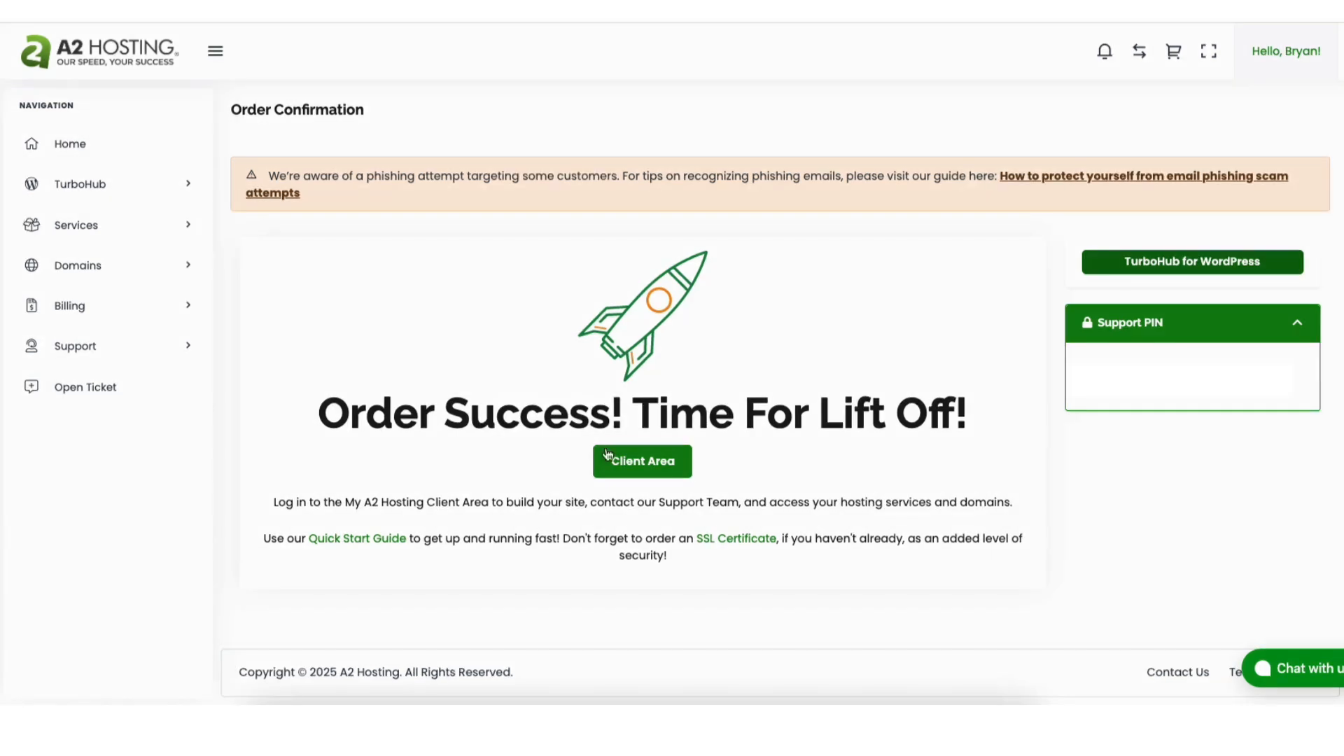
left_click(624, 467)
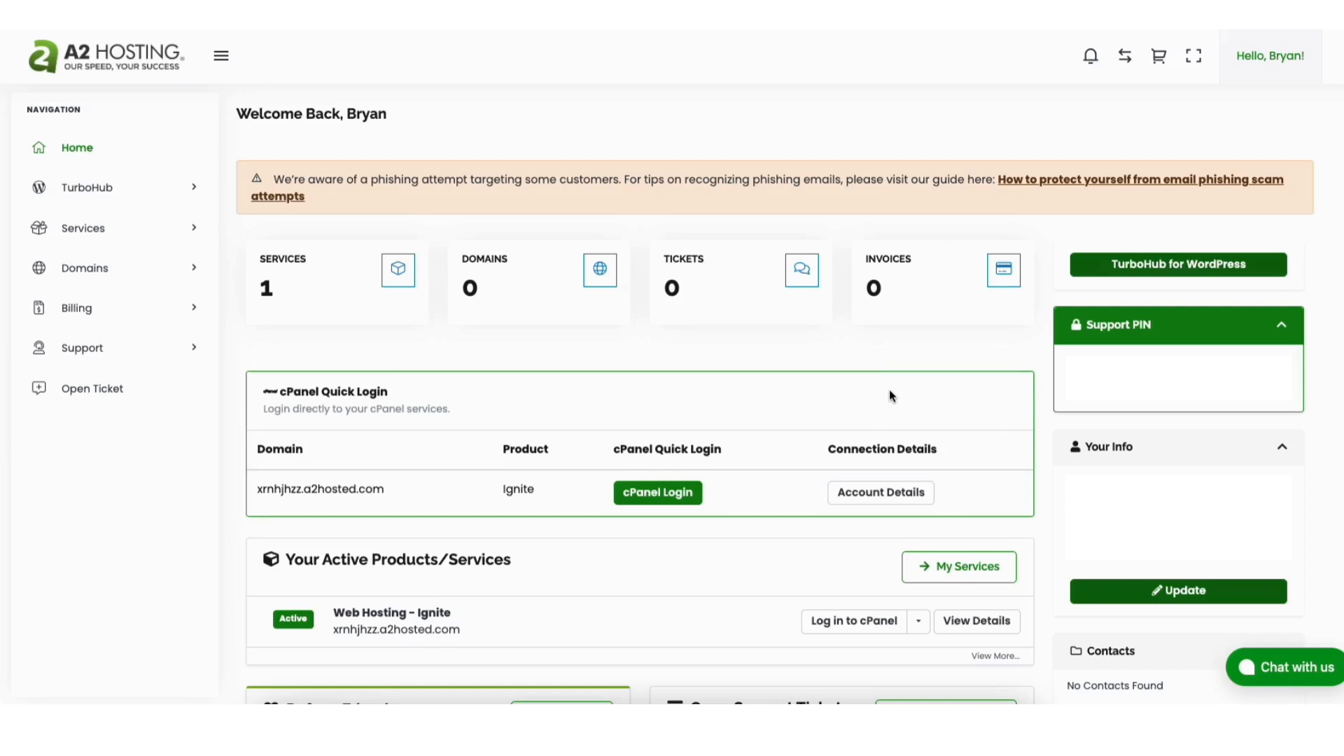
Step: Examine the hosting account's connection details and return to the client area's home page
left_click(857, 497)
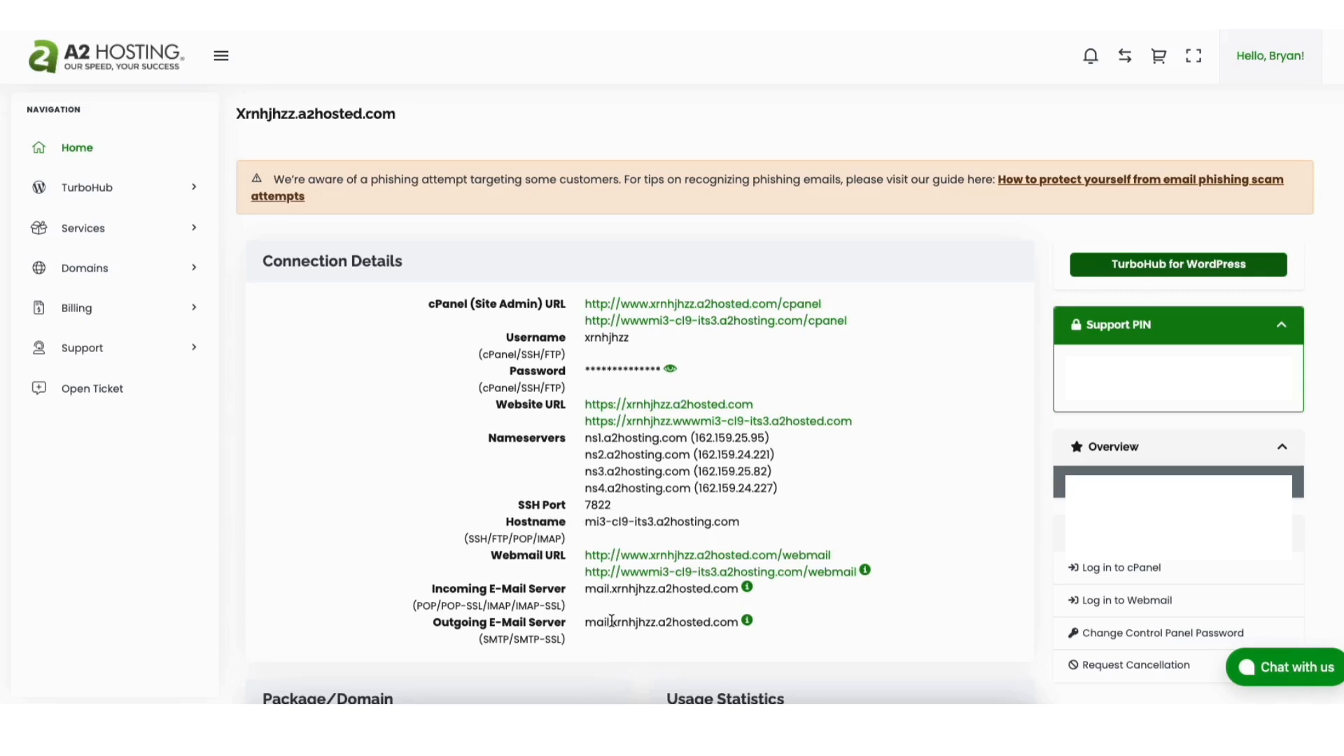
left_click(87, 153)
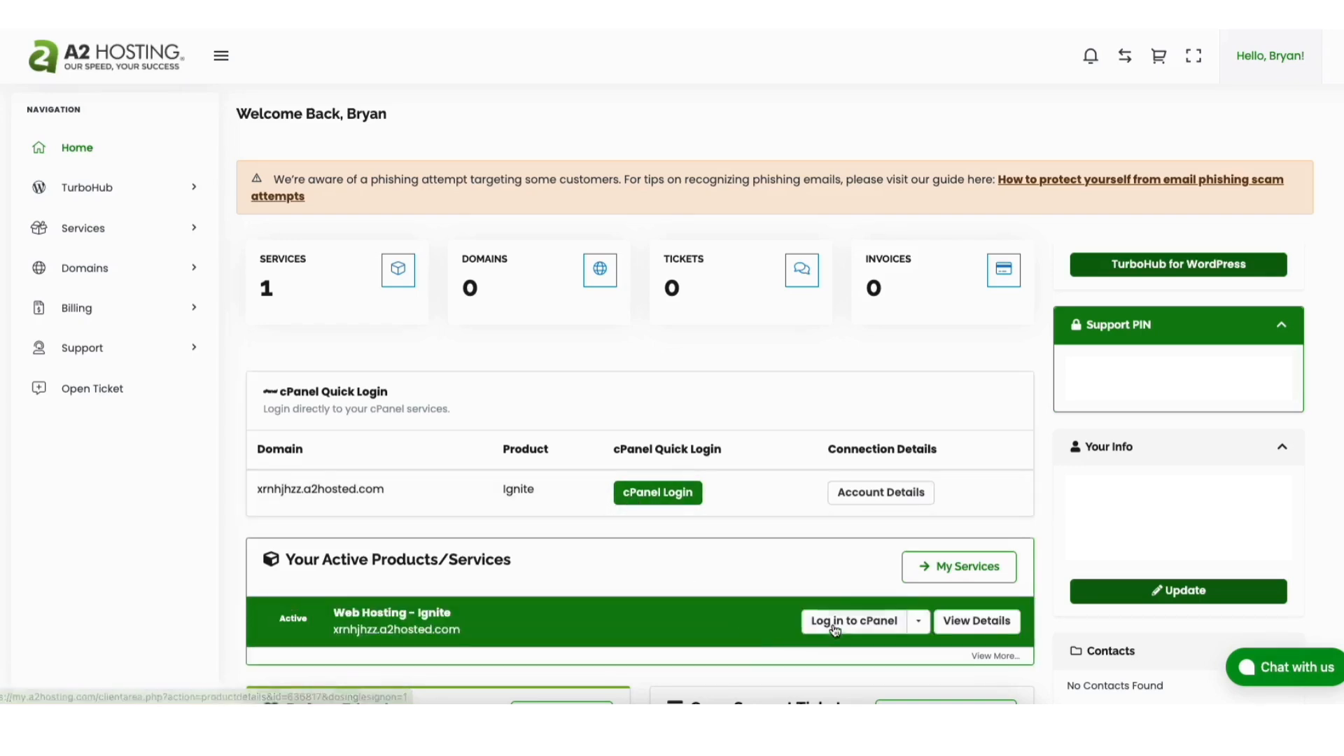
Step: Log in to the Ignite plan's cPanel and agree to usage statistics collection in the consent prompt
left_click(639, 493)
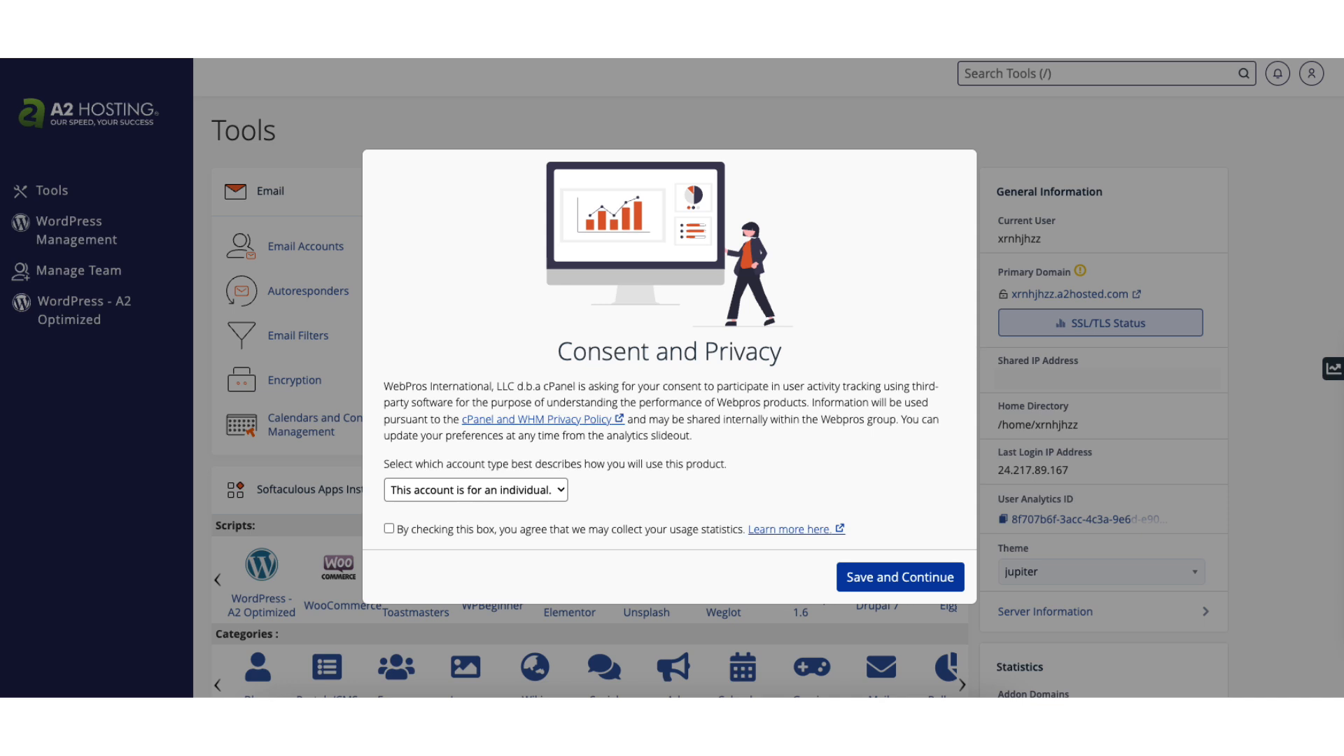
left_click(389, 528)
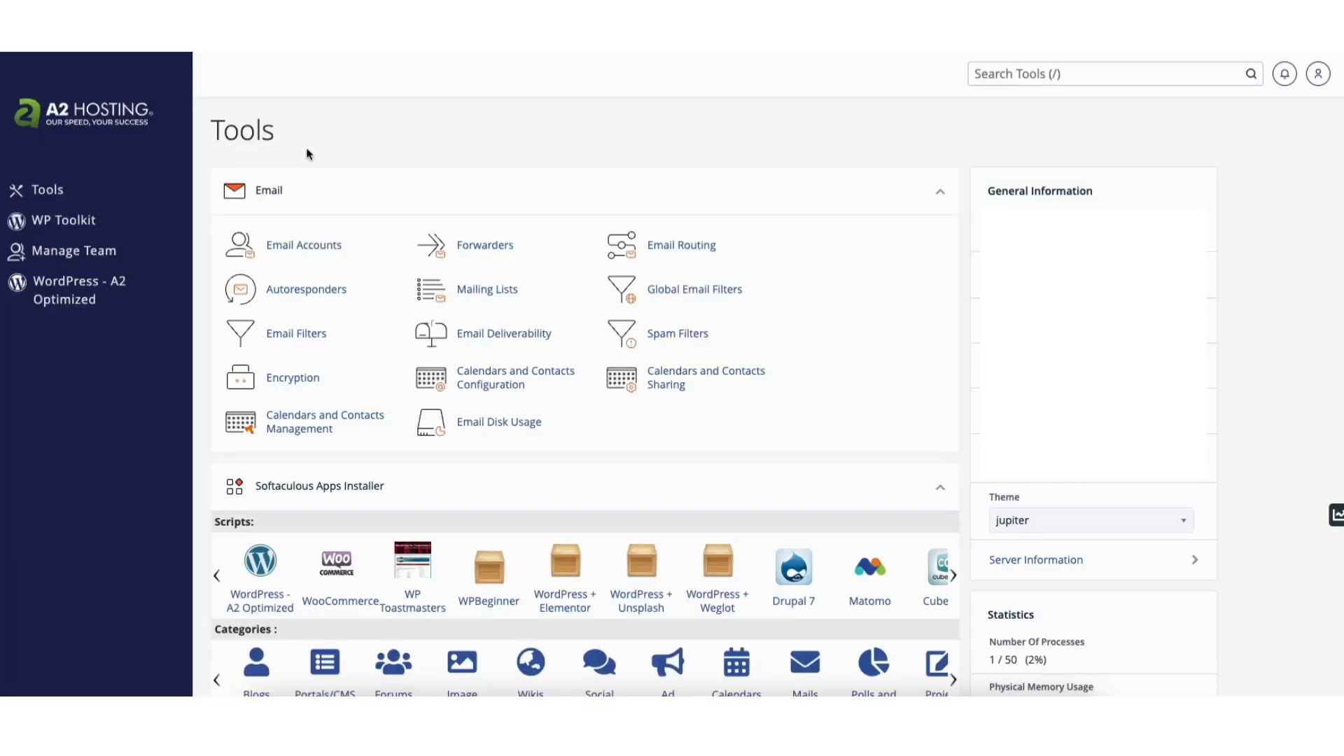
Step: Find WordPress - A2 Optimized among the cPanel software tools and open its installation form
left_click(70, 303)
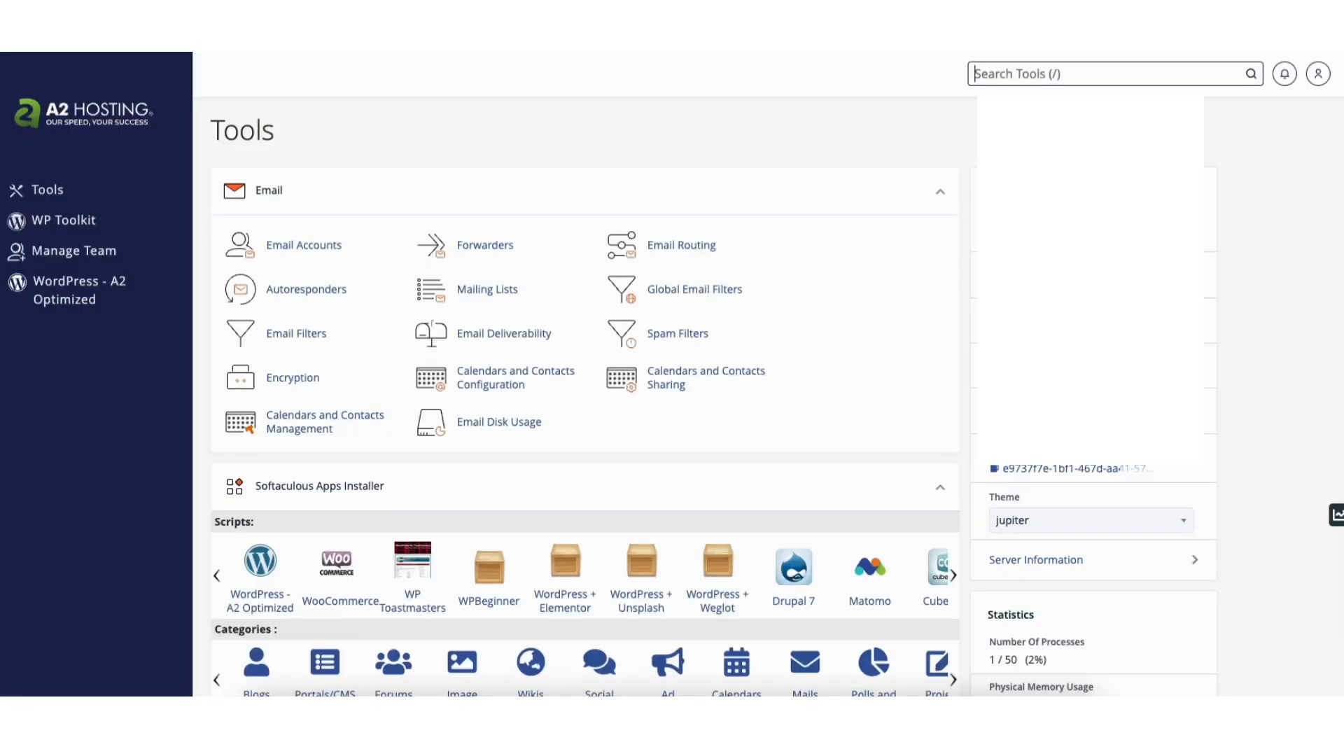
scroll(1311, 207, "down", 20)
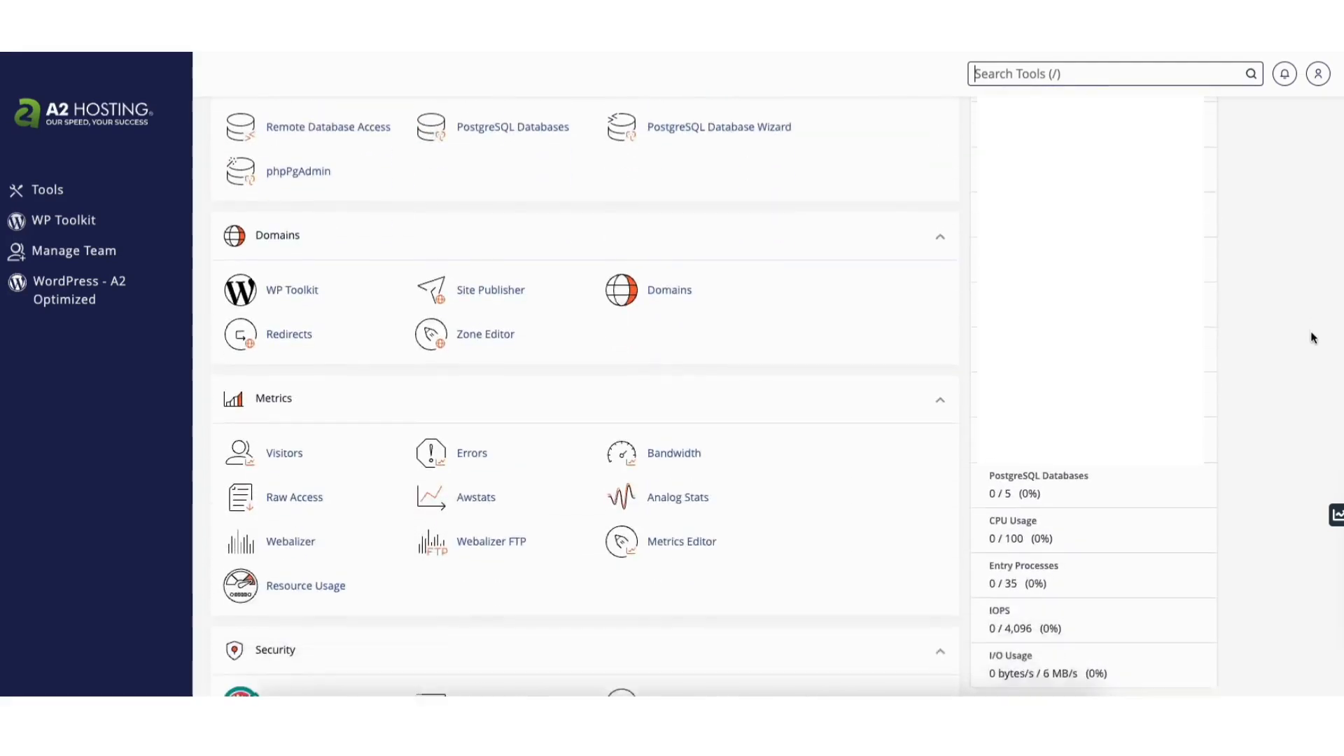
scroll(1339, 442, "down", 3)
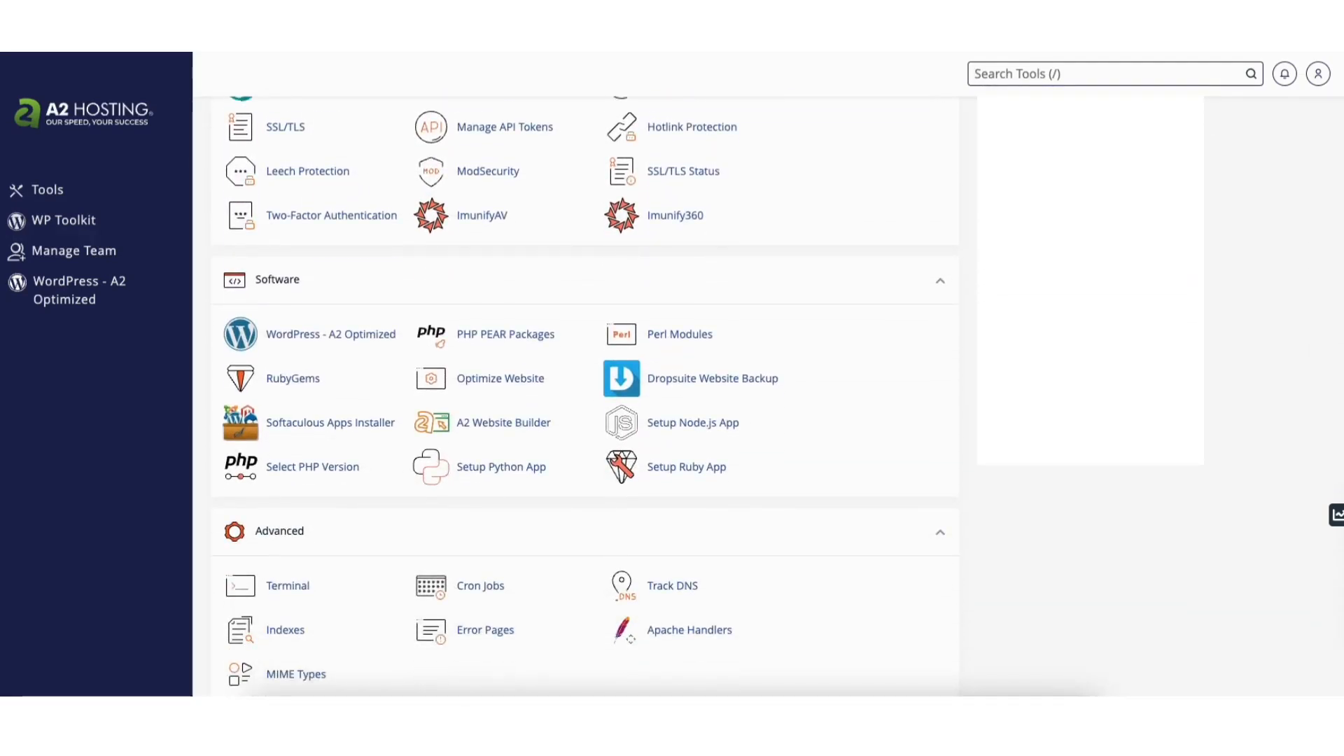
left_click(304, 341)
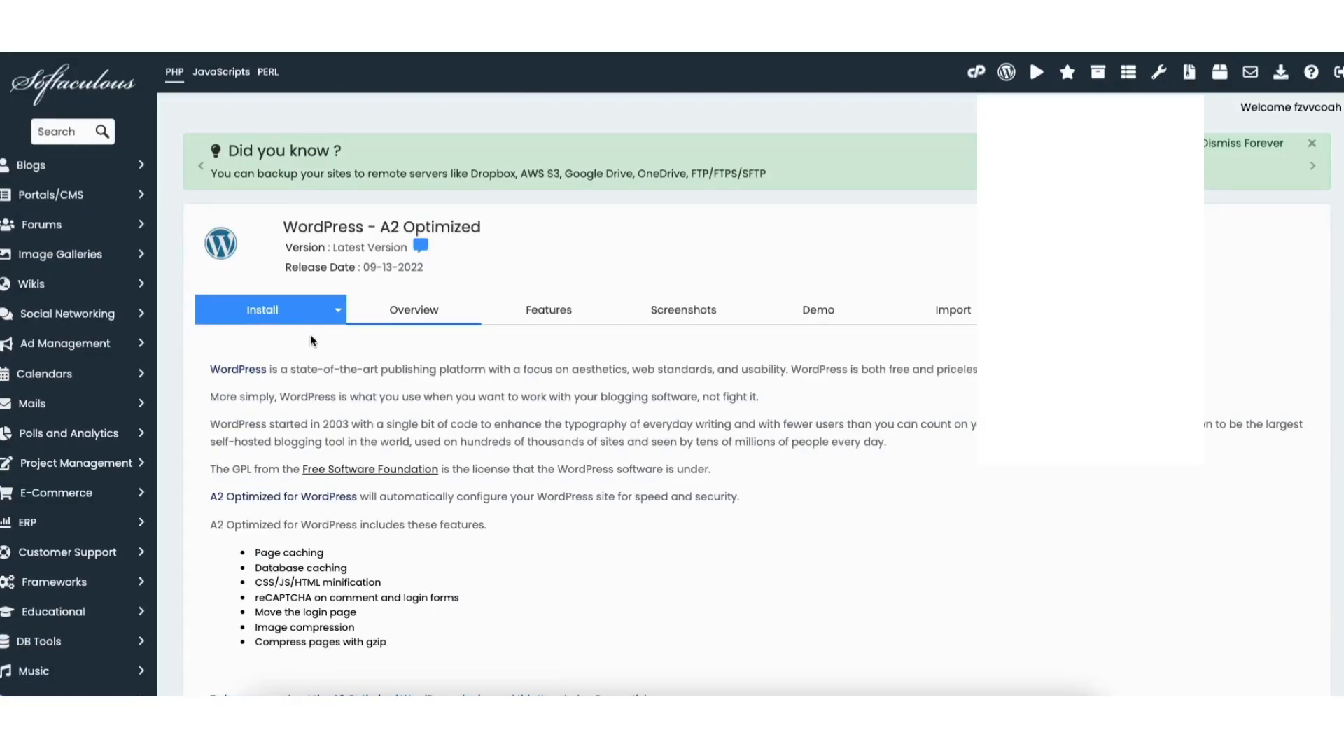
left_click(257, 315)
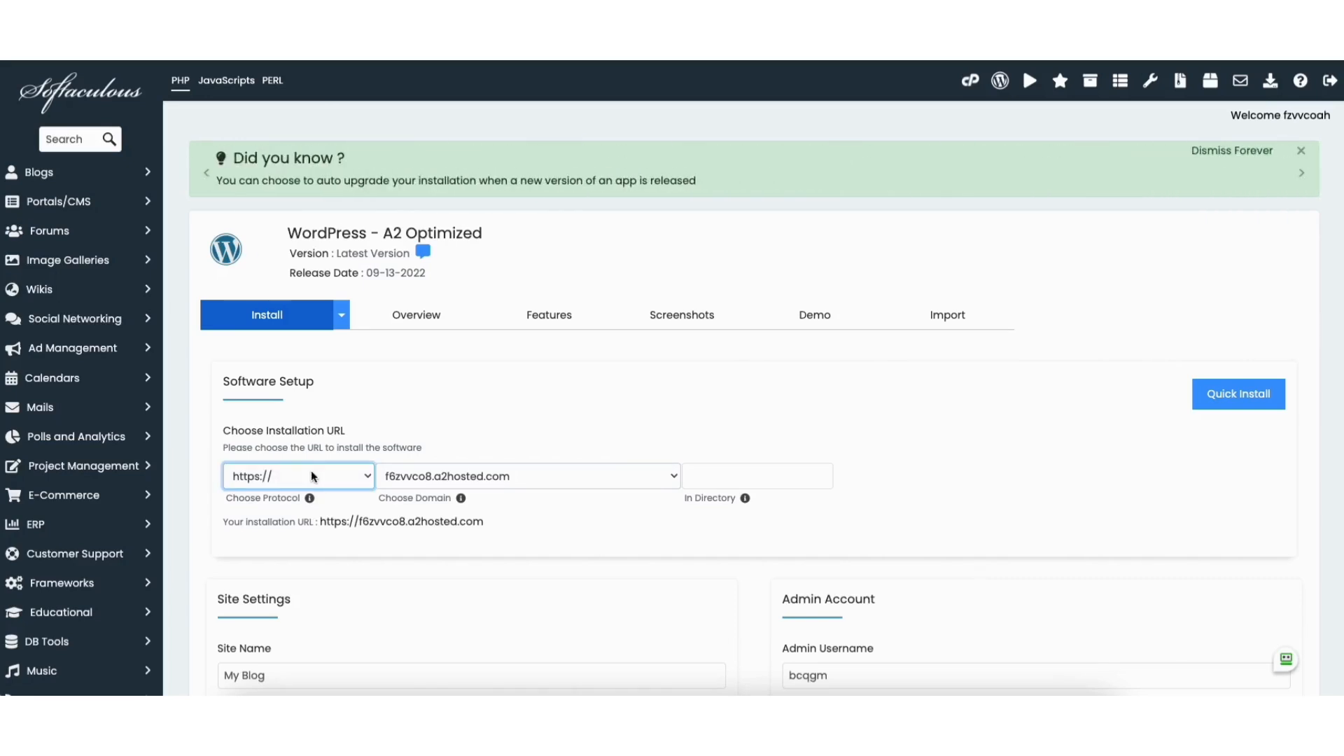
Step: Choose f6zvvco8.a2hosted.com as the domain for the WordPress installation URL
left_click(425, 479)
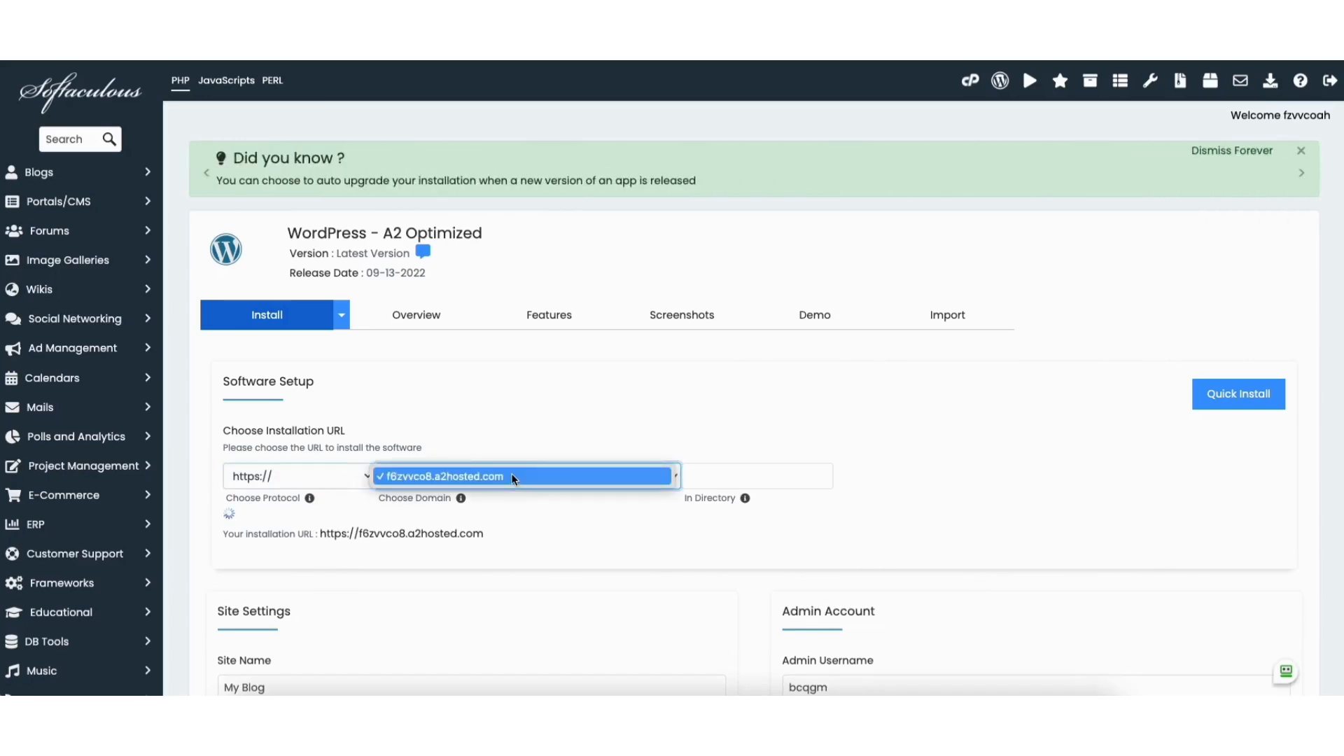
left_click(513, 479)
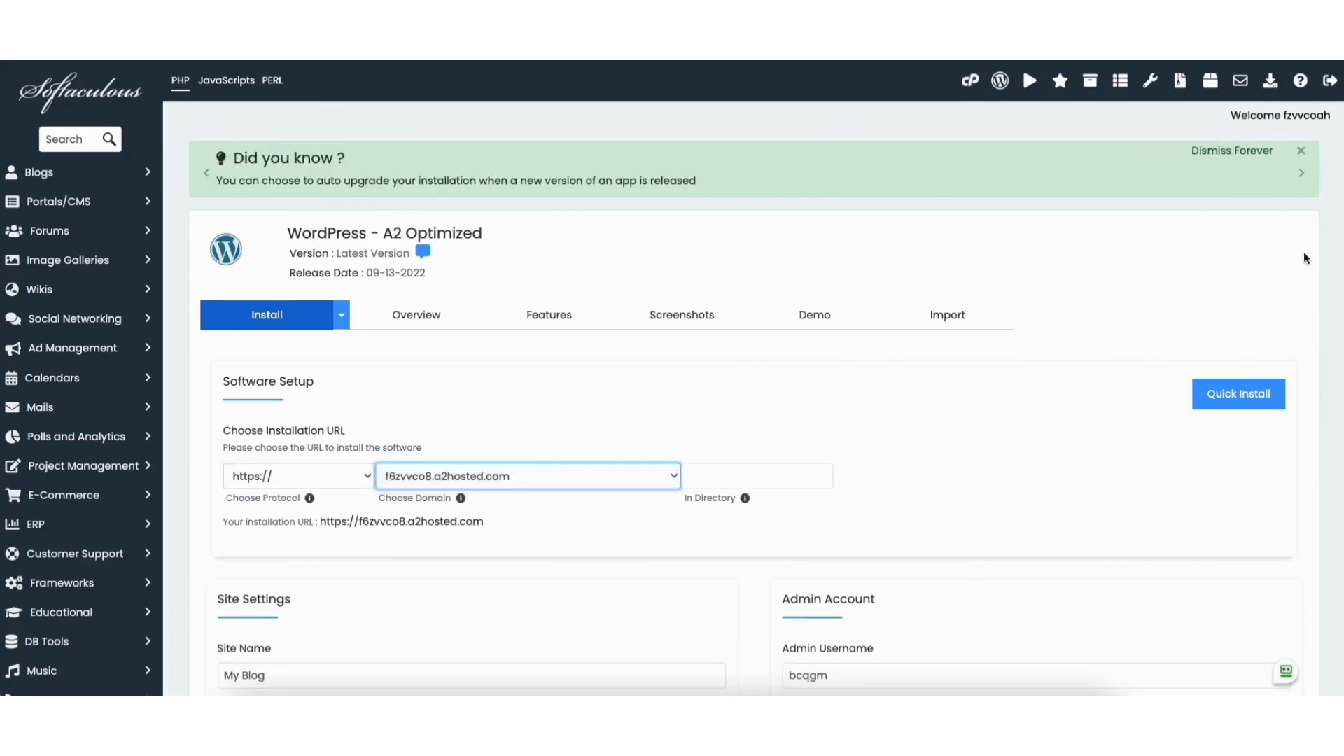
Step: Examine the site name, site description and admin account fields of the WordPress installation form
scroll(1335, 238, "down", 2)
scroll(1335, 244, "down", 2)
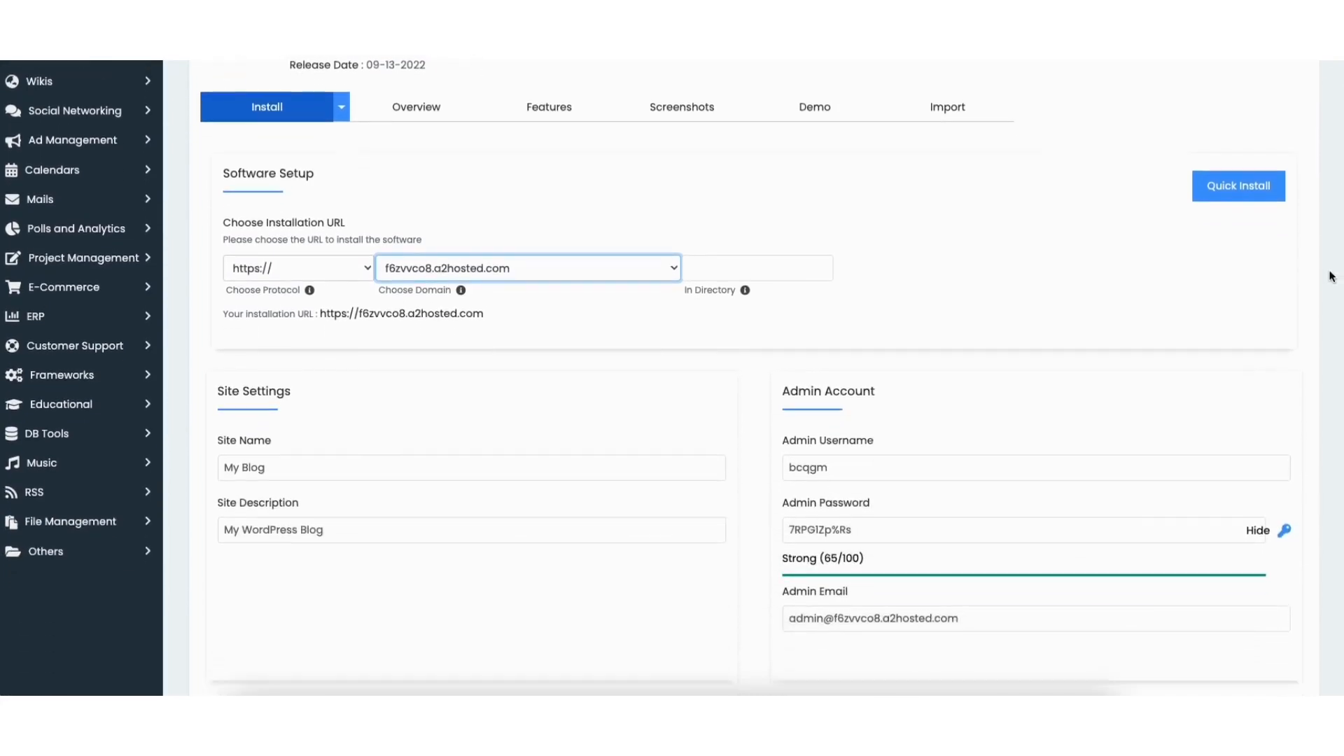
scroll(1328, 297, "down", 2)
left_click(343, 350)
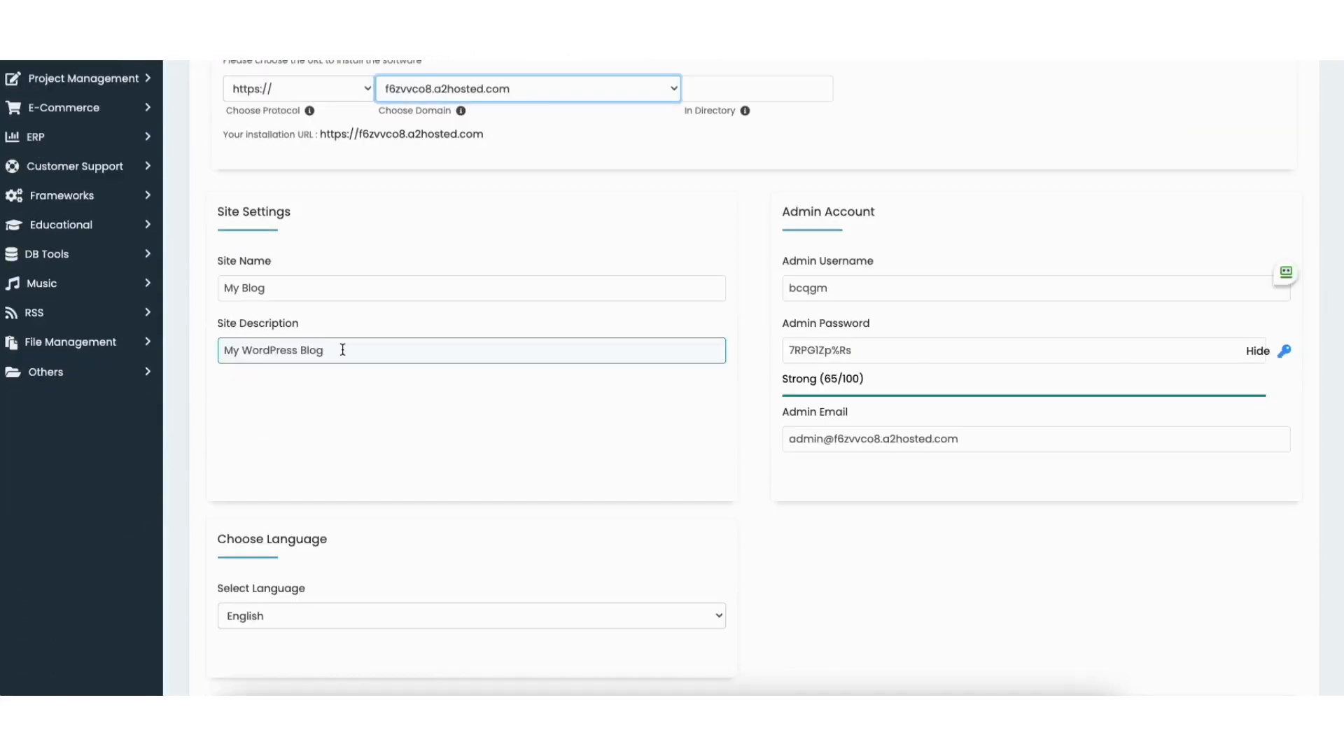
left_click(824, 288)
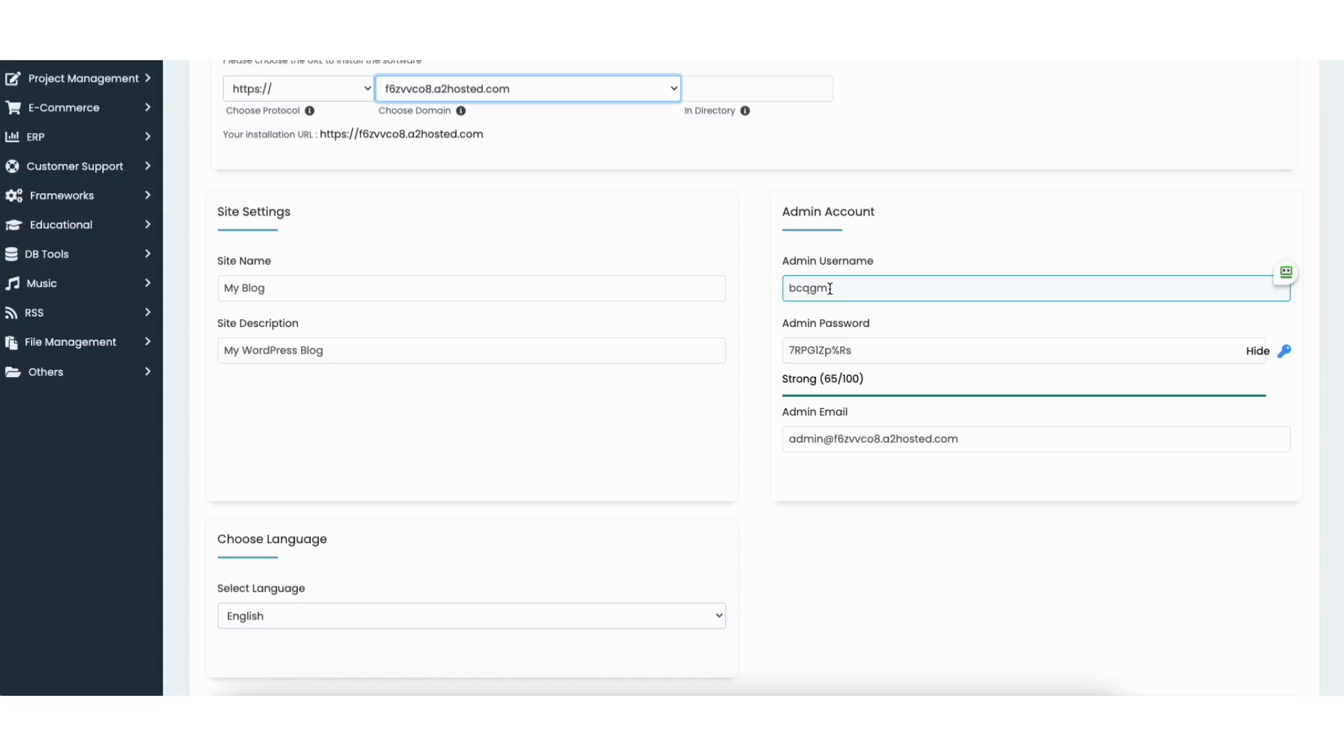
left_click(853, 352)
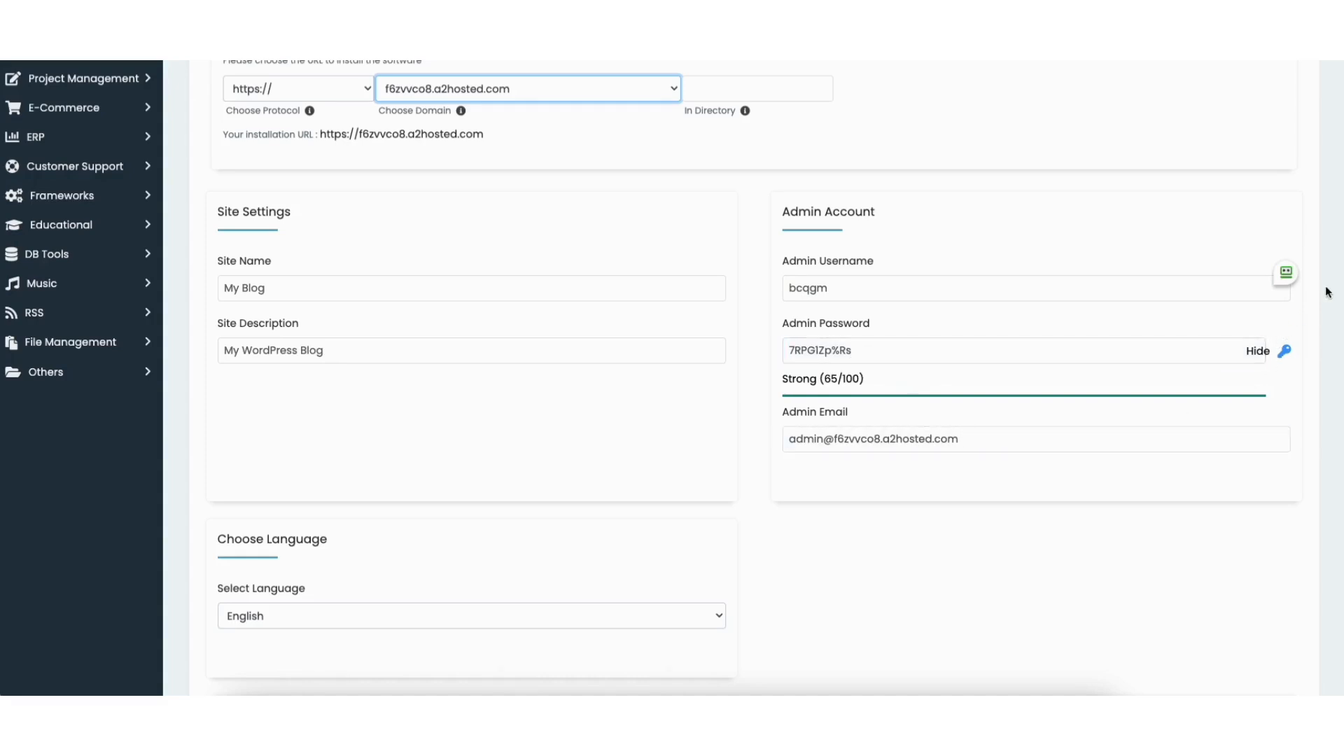
Step: Select English as the language for the WordPress installation
scroll(1320, 384, "down", 5)
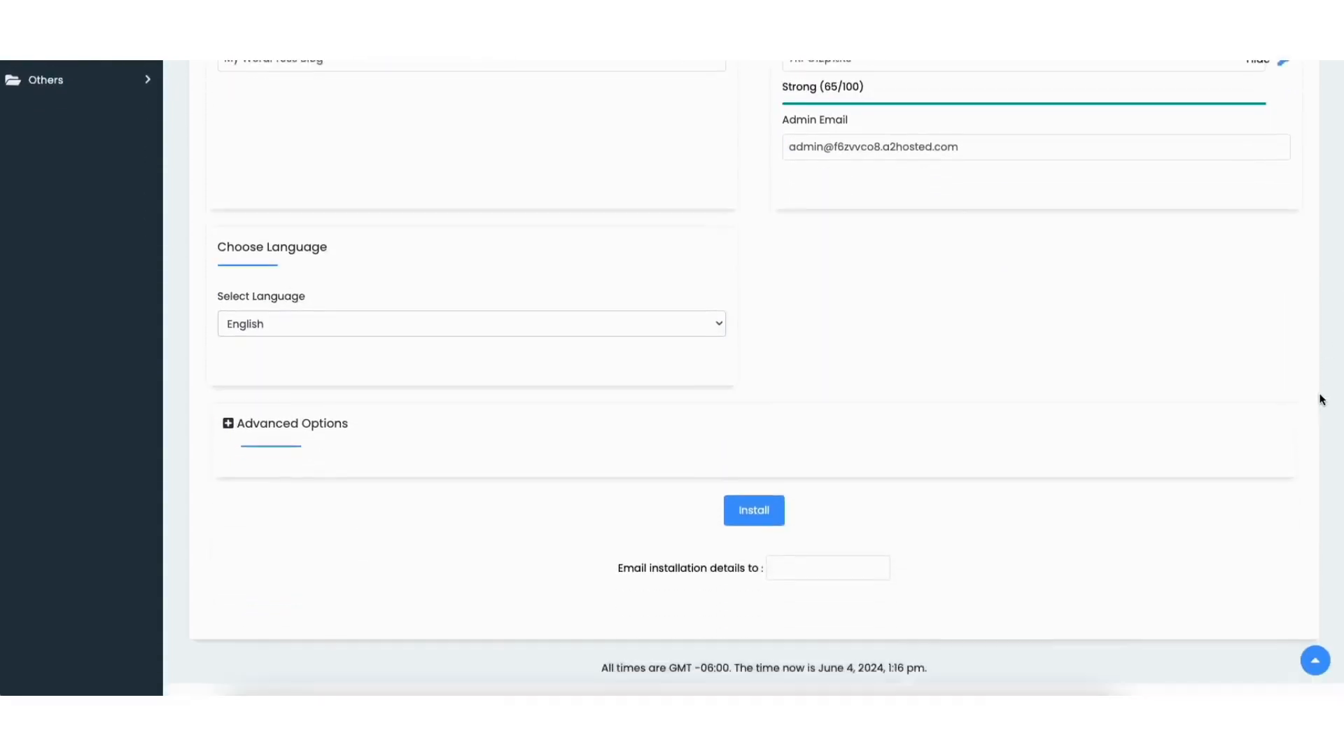
left_click(641, 305)
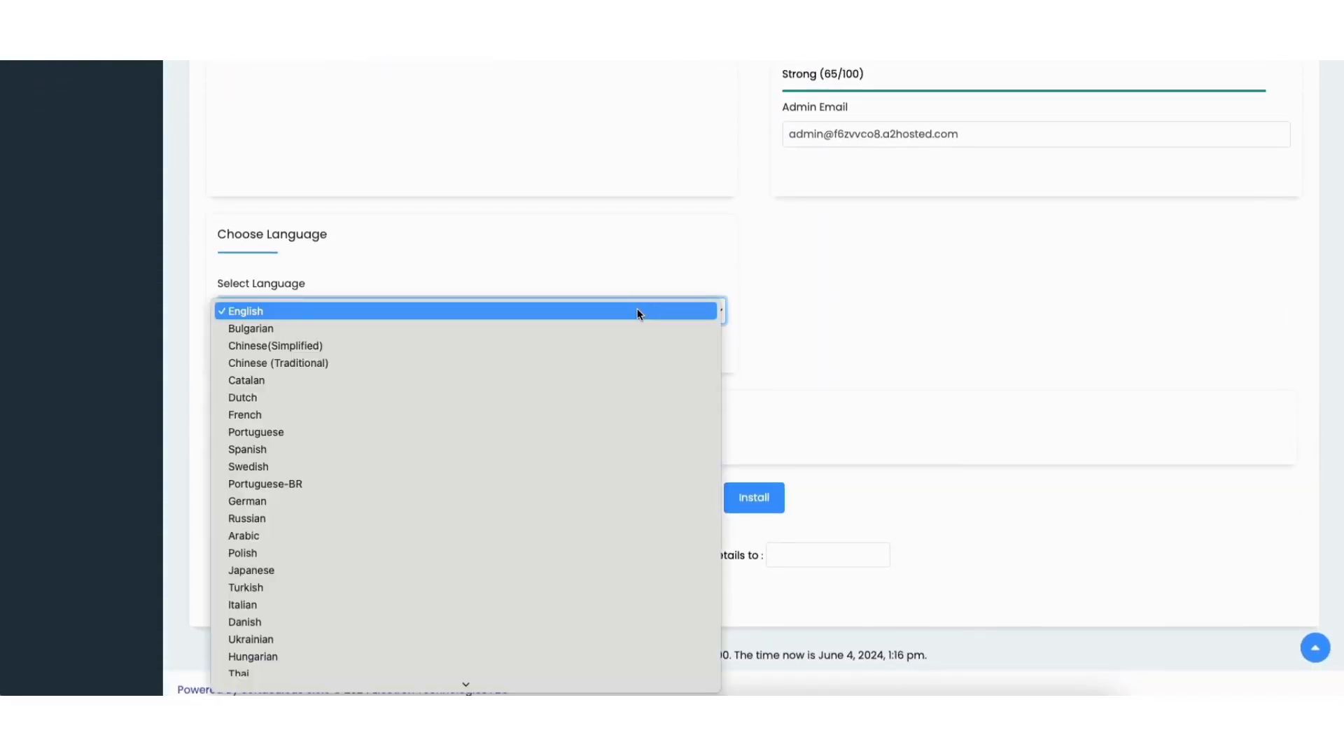
left_click(639, 309)
Step: Examine the advanced database and backup options of the installation, and collapse them again
left_click(308, 400)
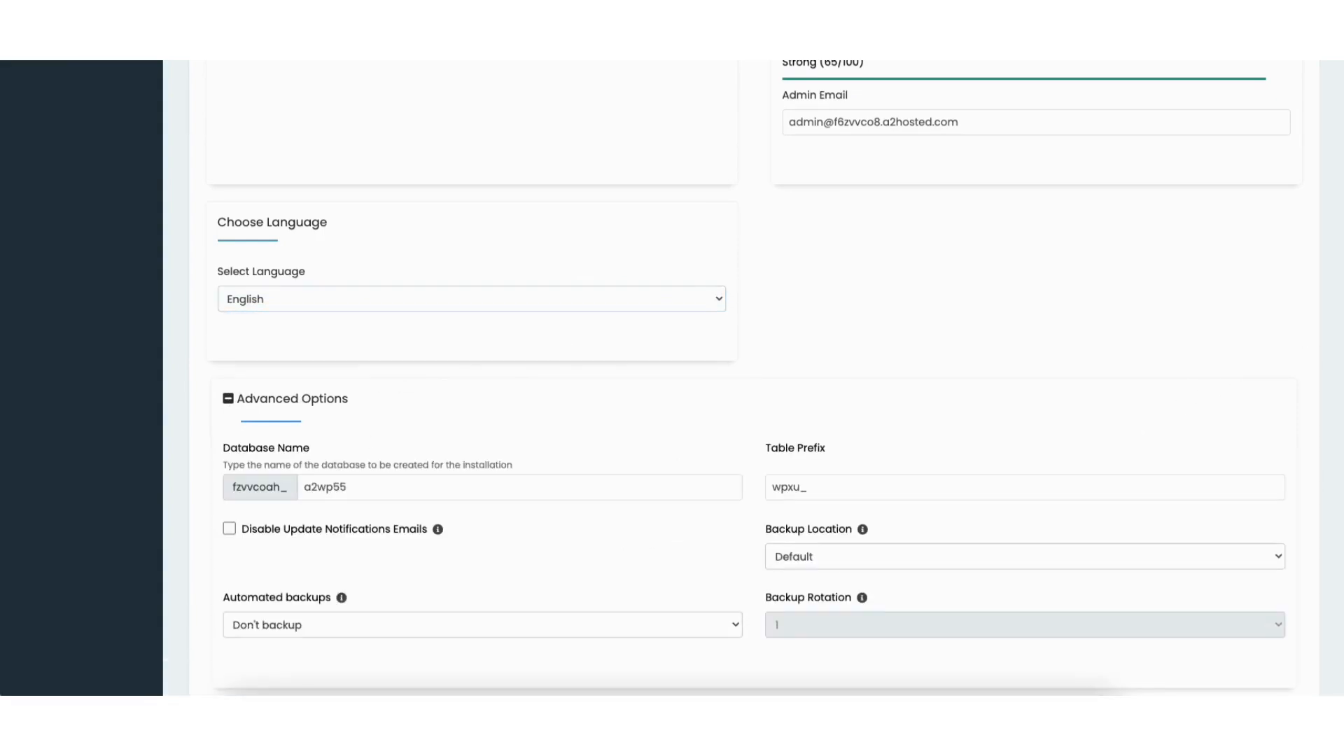
scroll(1339, 412, "down", 2)
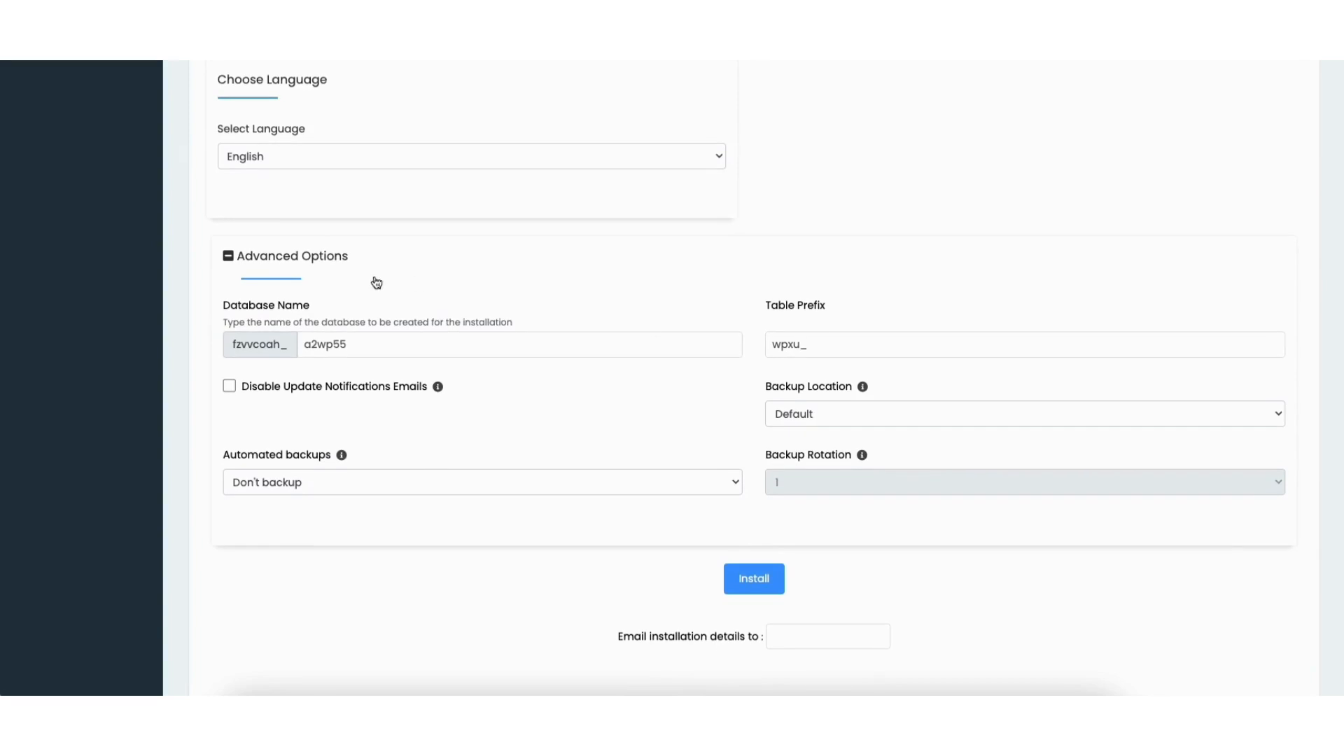
left_click(313, 259)
Step: Start the WordPress installation, leaving the address for emailing the installation details empty
left_click(787, 543)
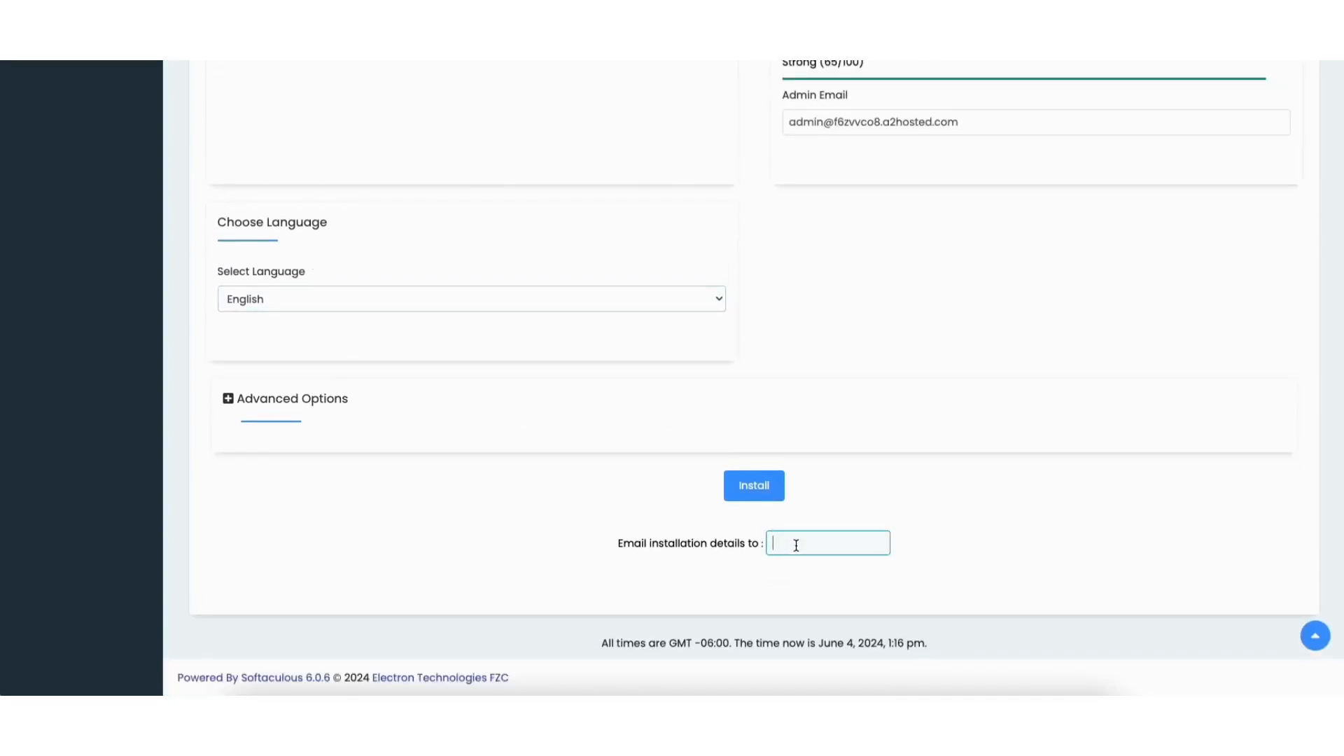
left_click(745, 486)
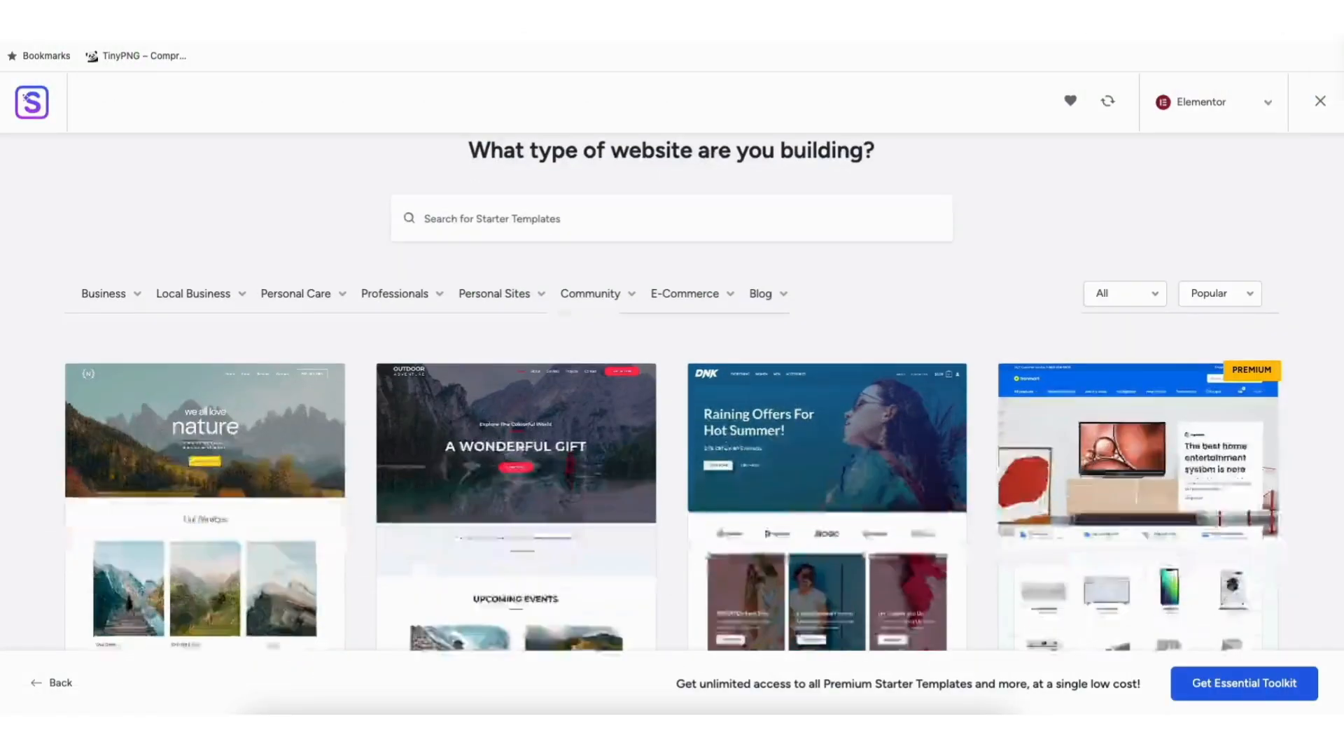
Step: Browse the Elementor starter templates and replace the hero image box's title with "my demo busin" on the home page
scroll(672, 392, "down", 5)
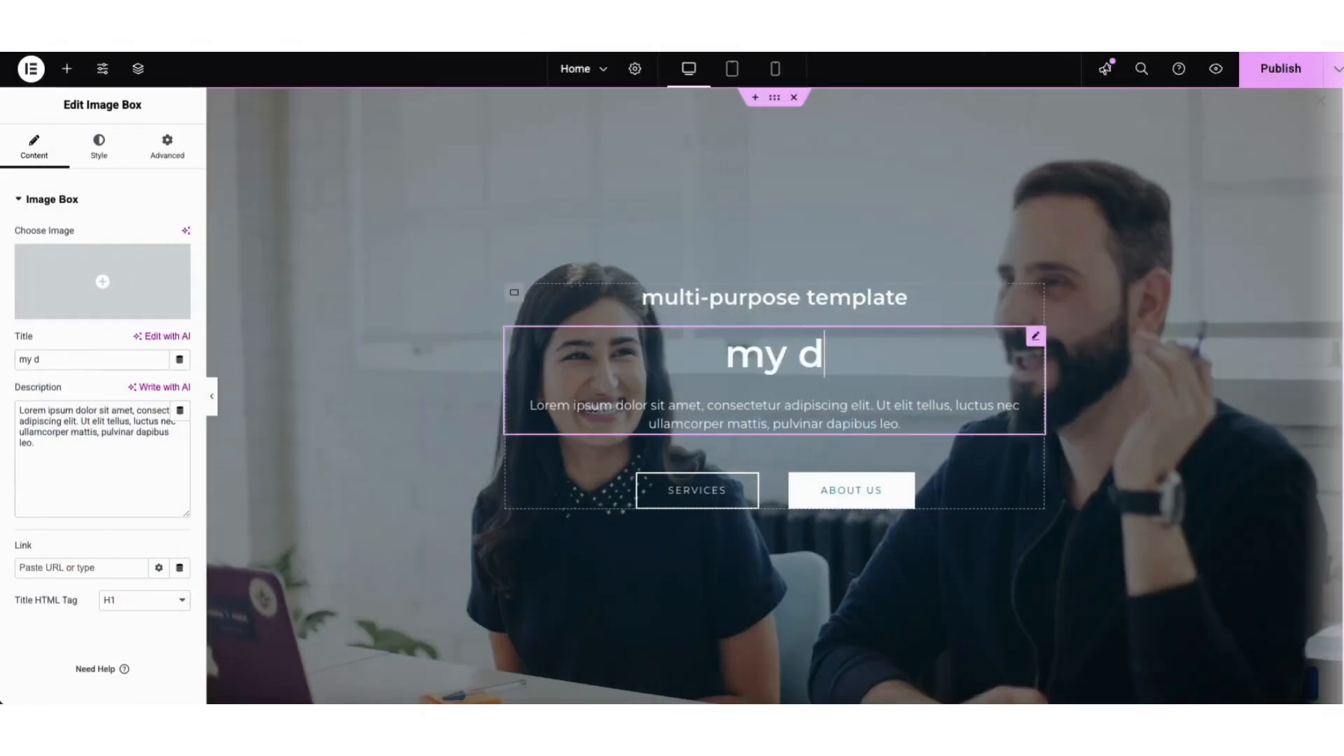
type("emo busin")
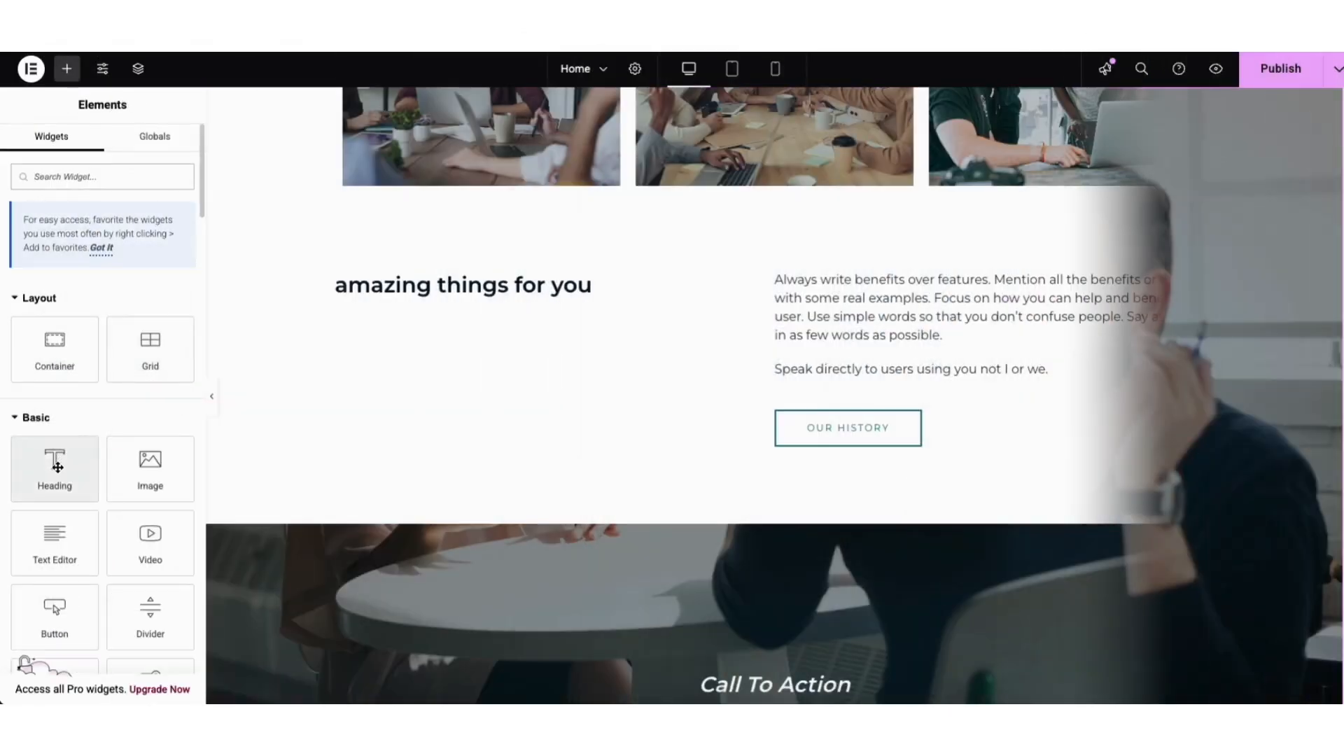
Step: Place a Heading widget above the paragraph beside the "amazing things for you" heading
left_click_drag(53, 465, 863, 274)
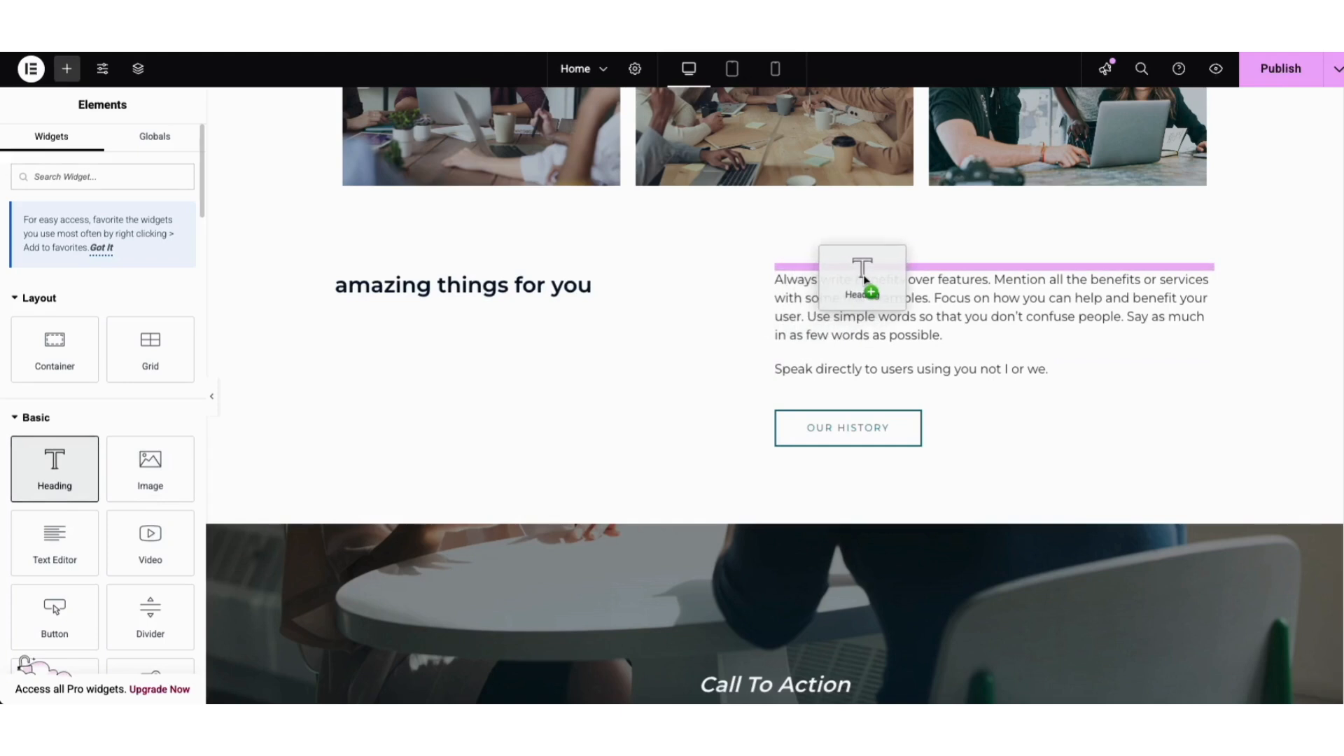
Step: Drop the Heading widget just above the paragraph over the "Our History" button
left_click_drag(863, 274, 866, 282)
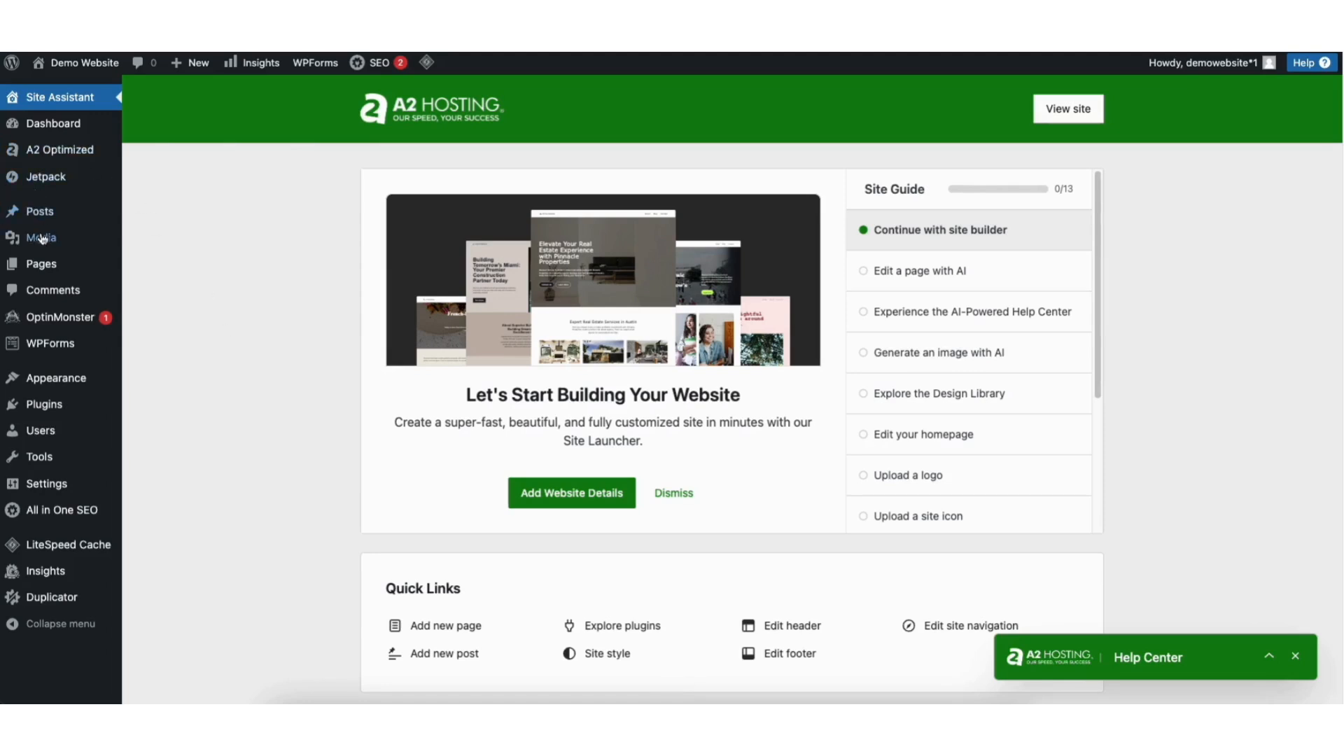
Step: Open the page for adding new WordPress themes and browse the popular ones
mouse_move(46, 382)
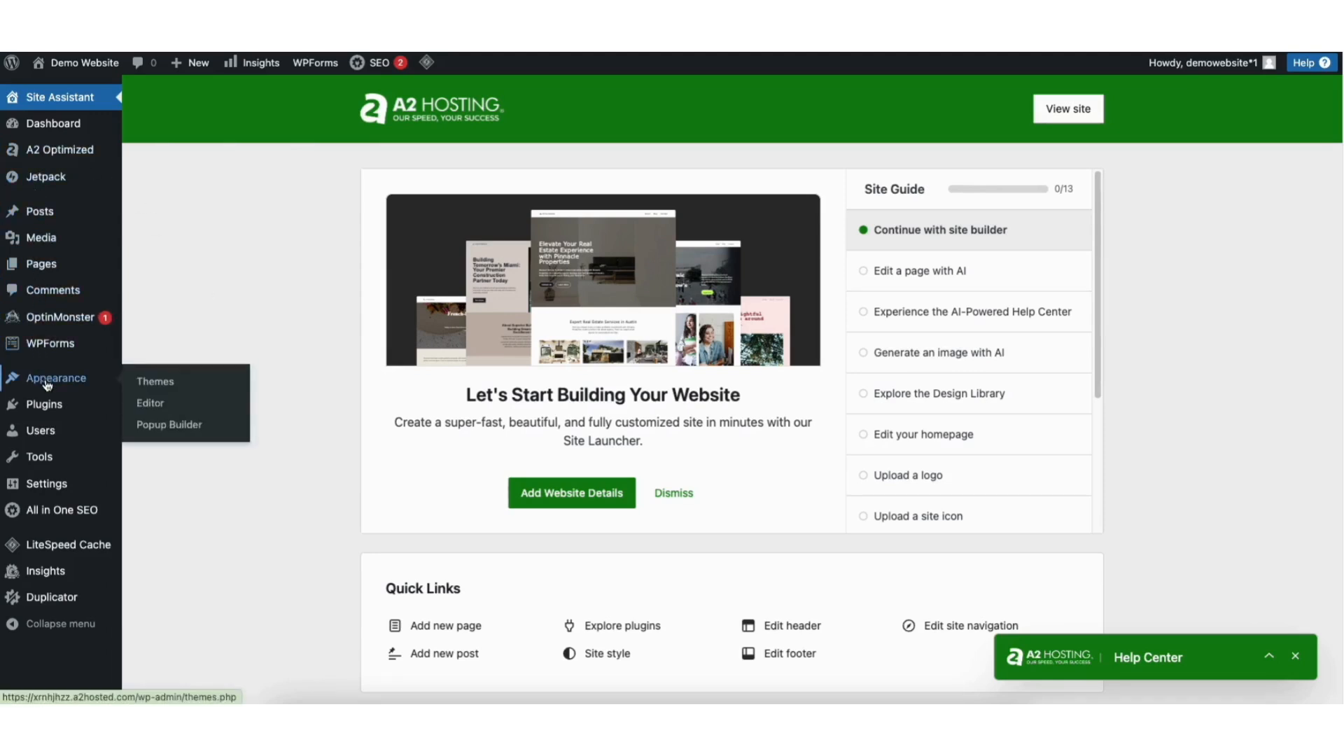
left_click(156, 382)
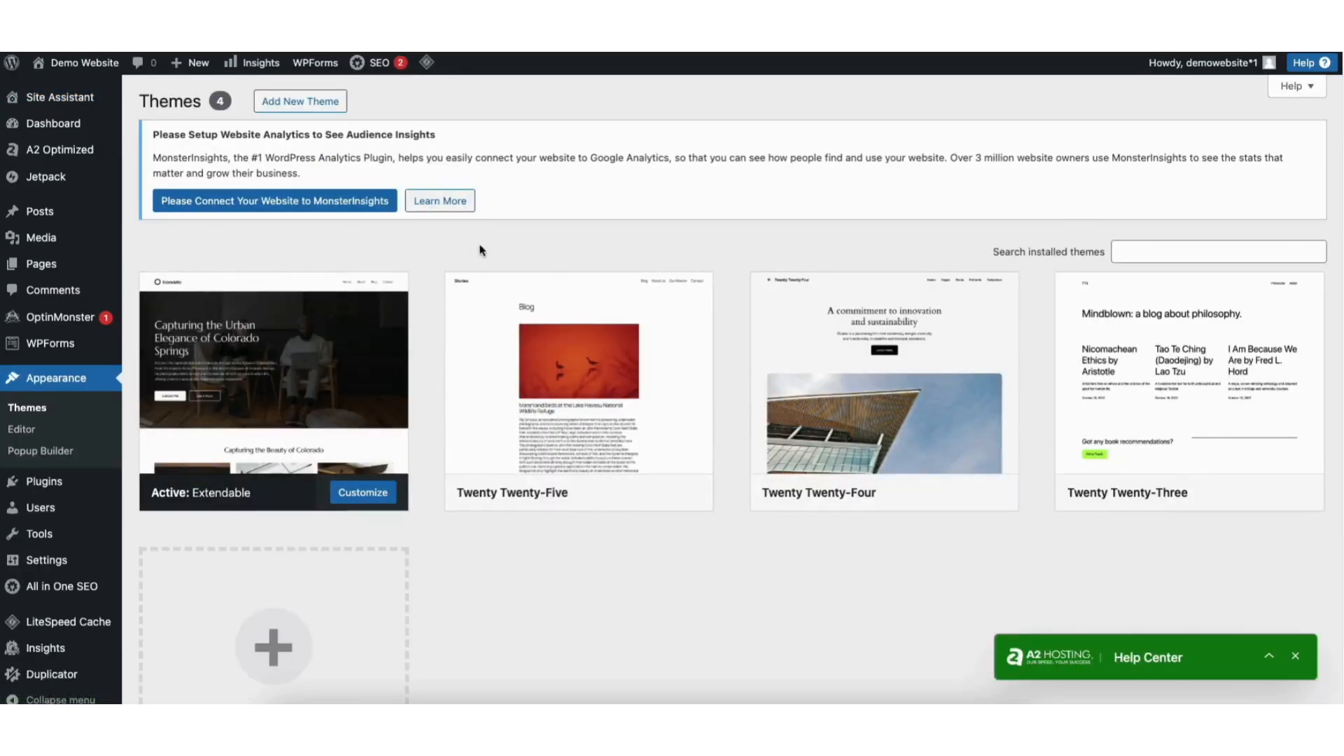
scroll(1316, 280, "down", 2)
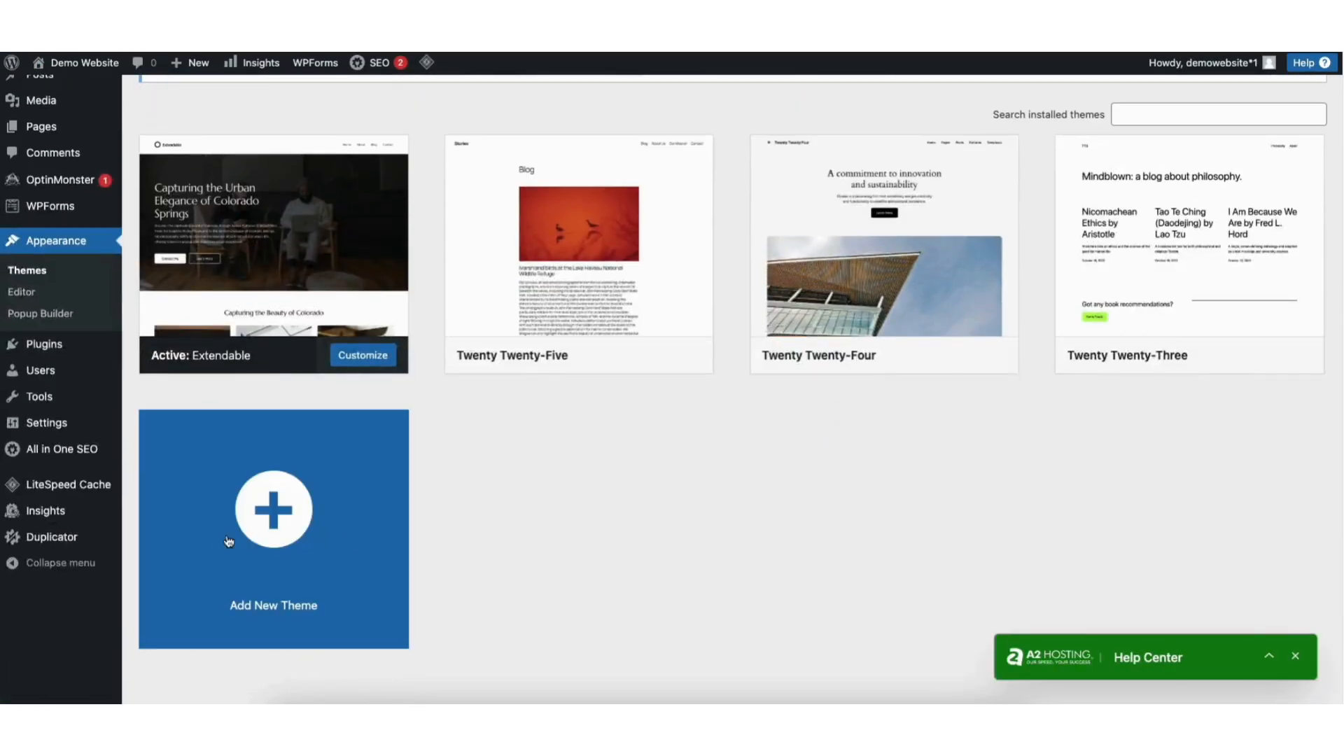
left_click(328, 525)
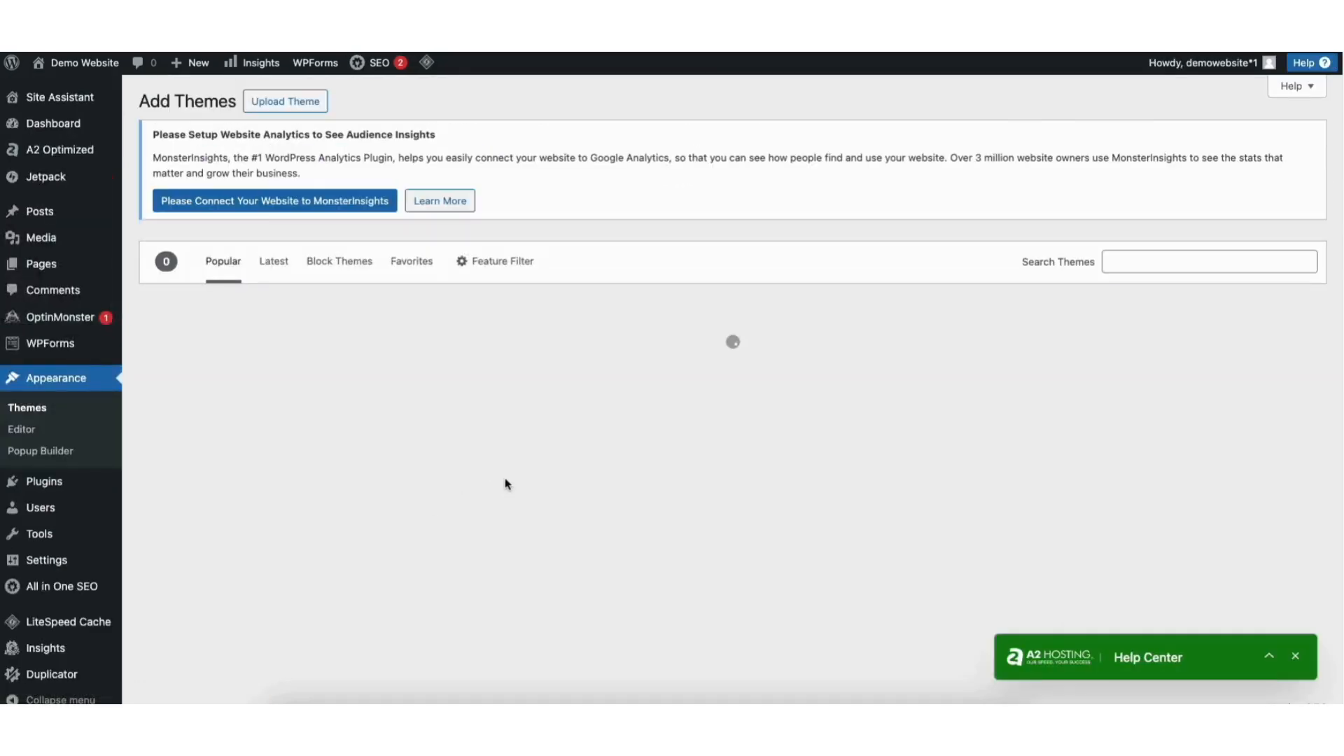
scroll(700, 392, "down", 9)
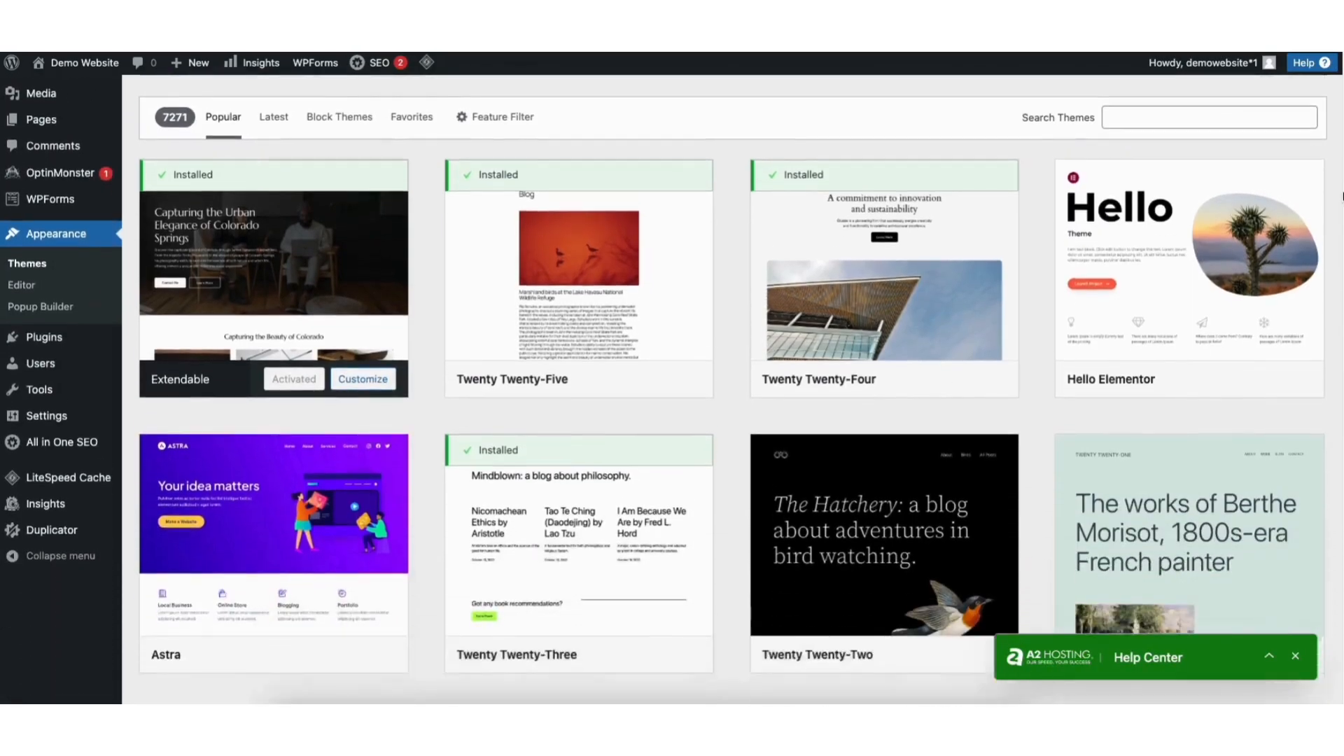
scroll(731, 389, "down", 8)
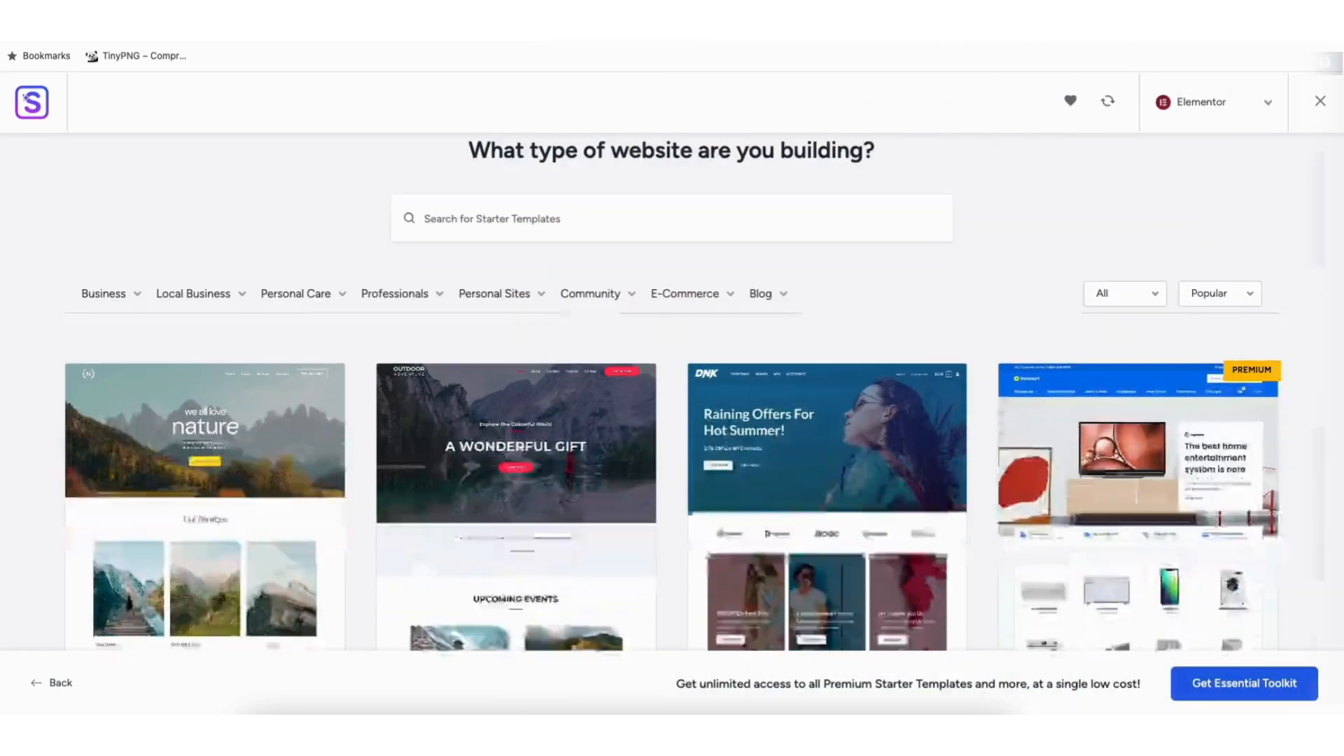
Step: Complete the hero image box's title as "my demo busines" and add a Heading widget beside the "amazing things for you" heading
scroll(79, 581, "down", 8)
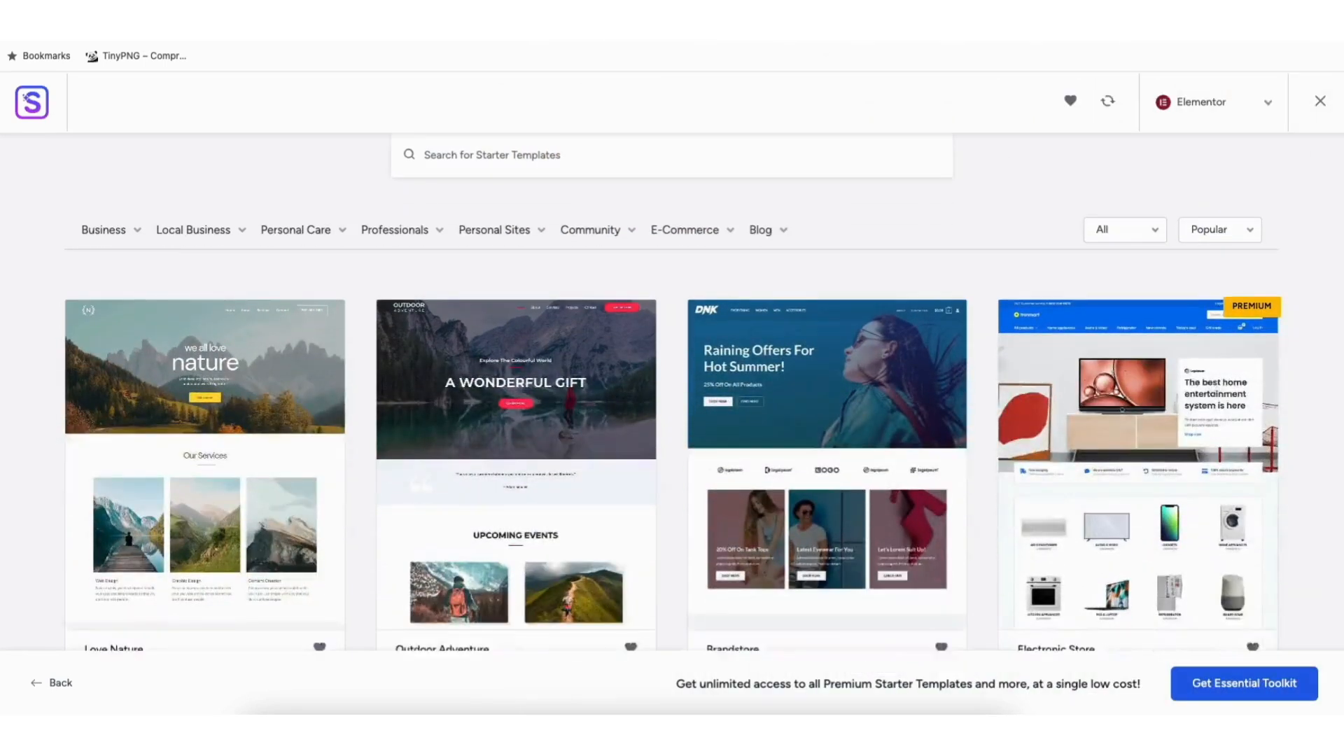
scroll(79, 581, "down", 6)
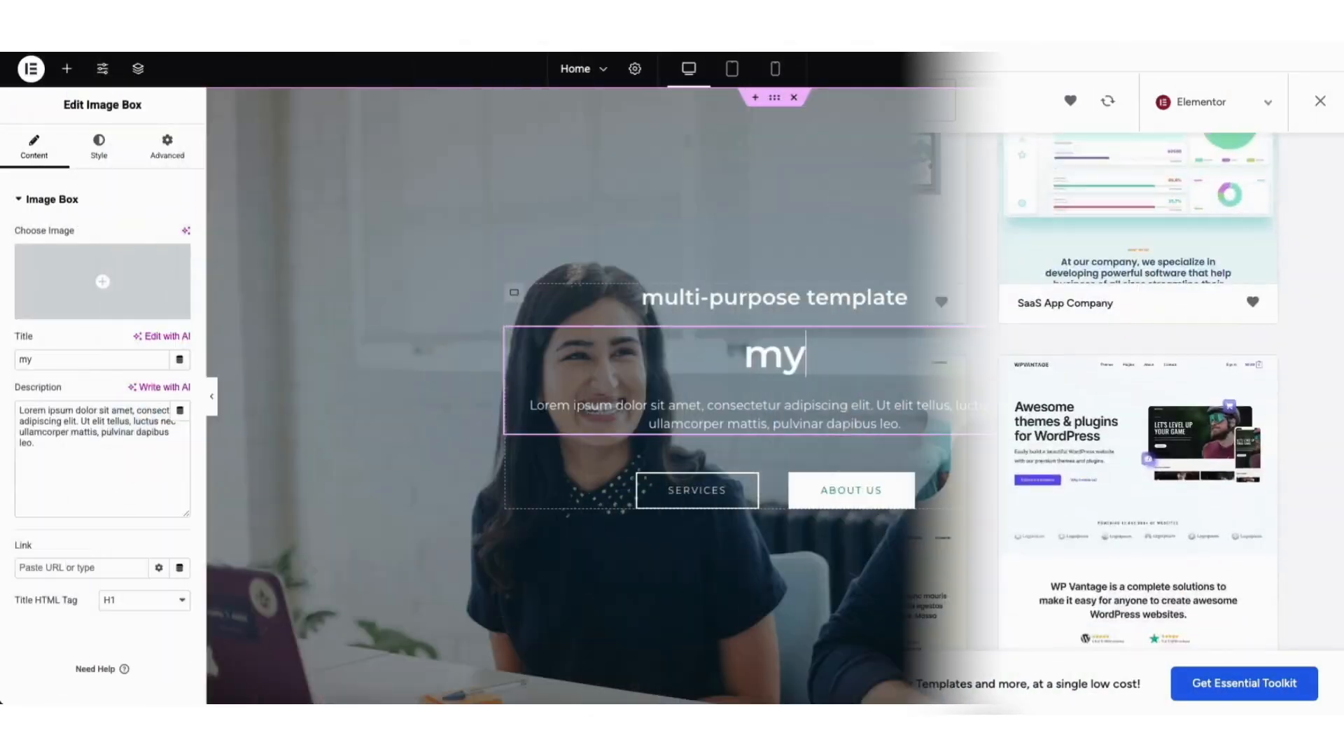
type("demo busines")
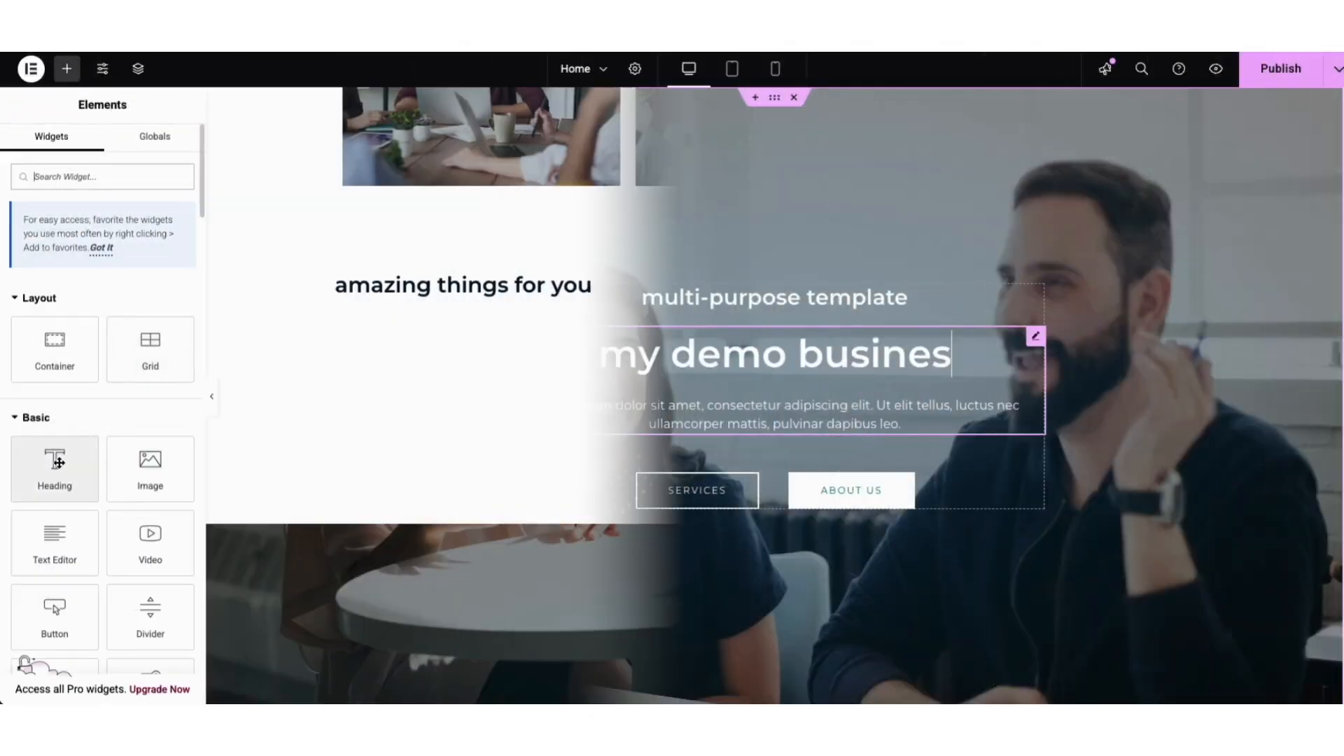
left_click_drag(54, 465, 840, 294)
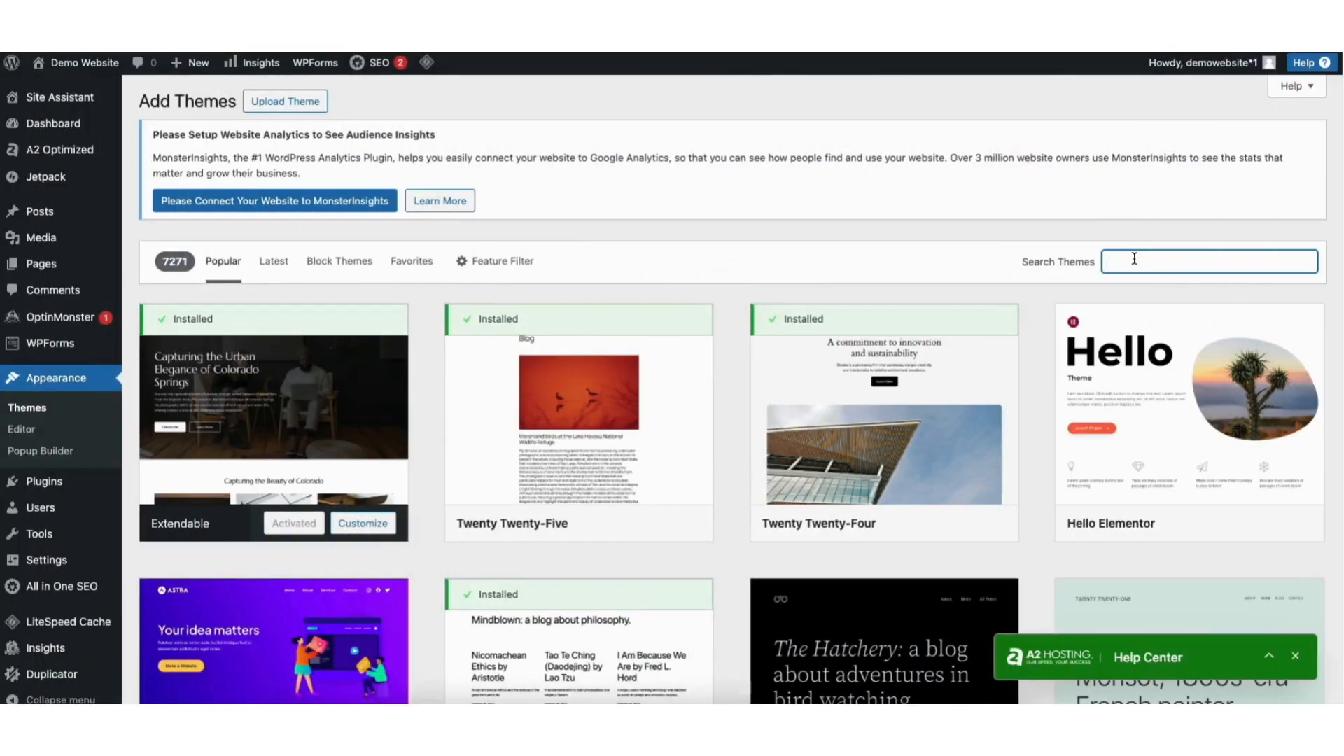
Step: Search the themes for "astra", and install and activate the Astra theme
type("astra")
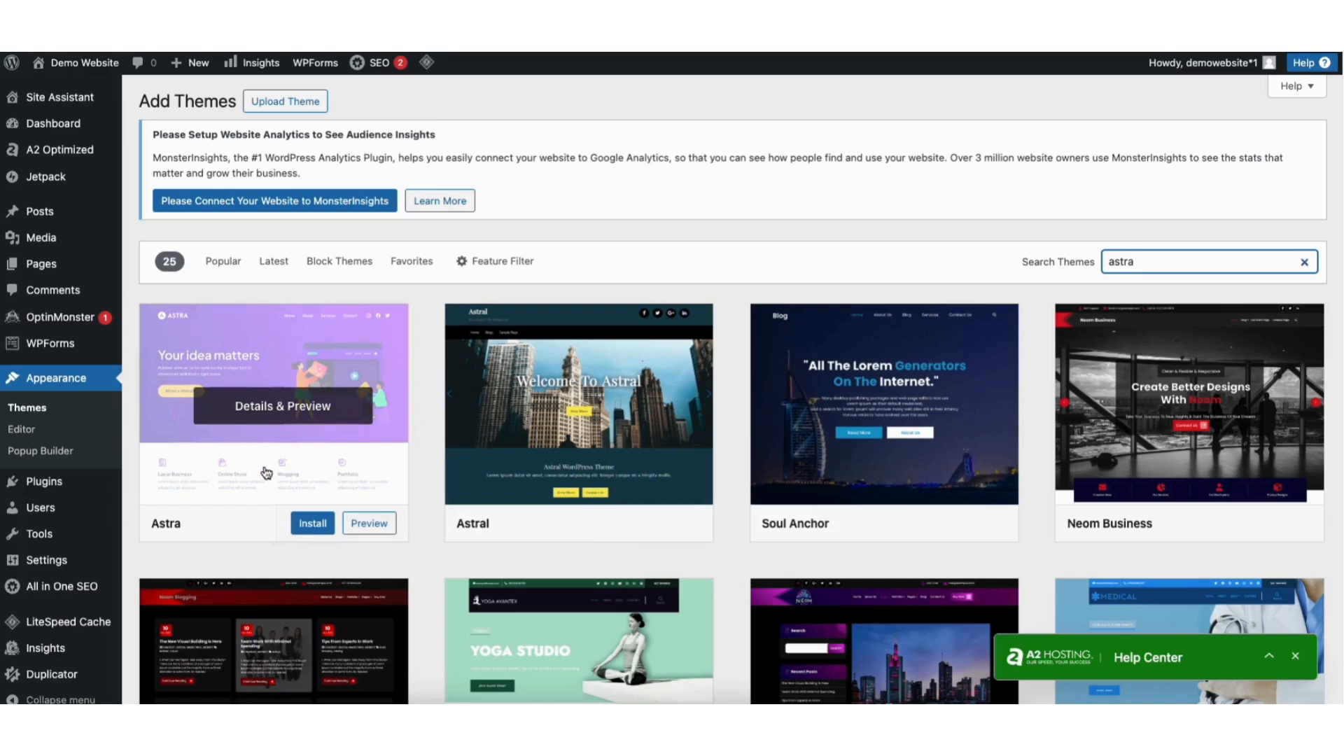
left_click(312, 523)
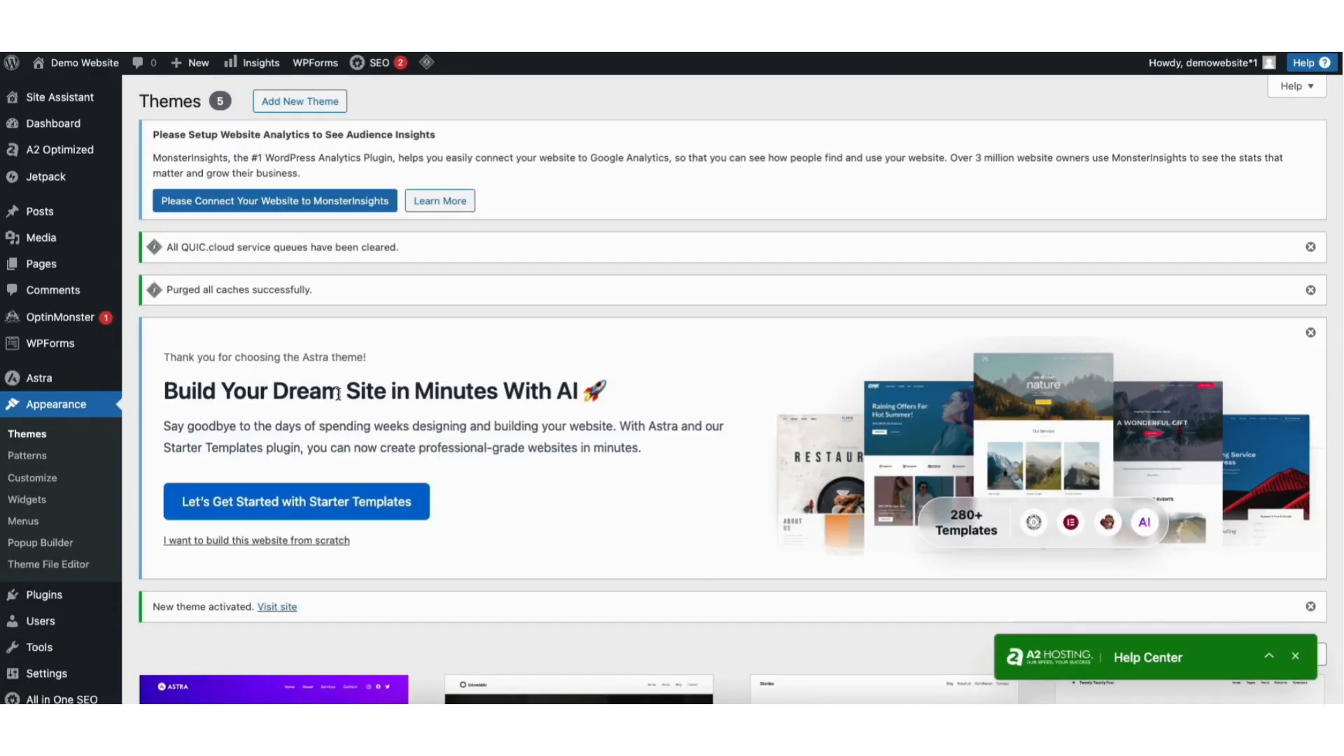
Step: Search the new plugins for "starter templates", and install and activate Brainstorm Force's Starter Templates plugin
mouse_move(42, 600)
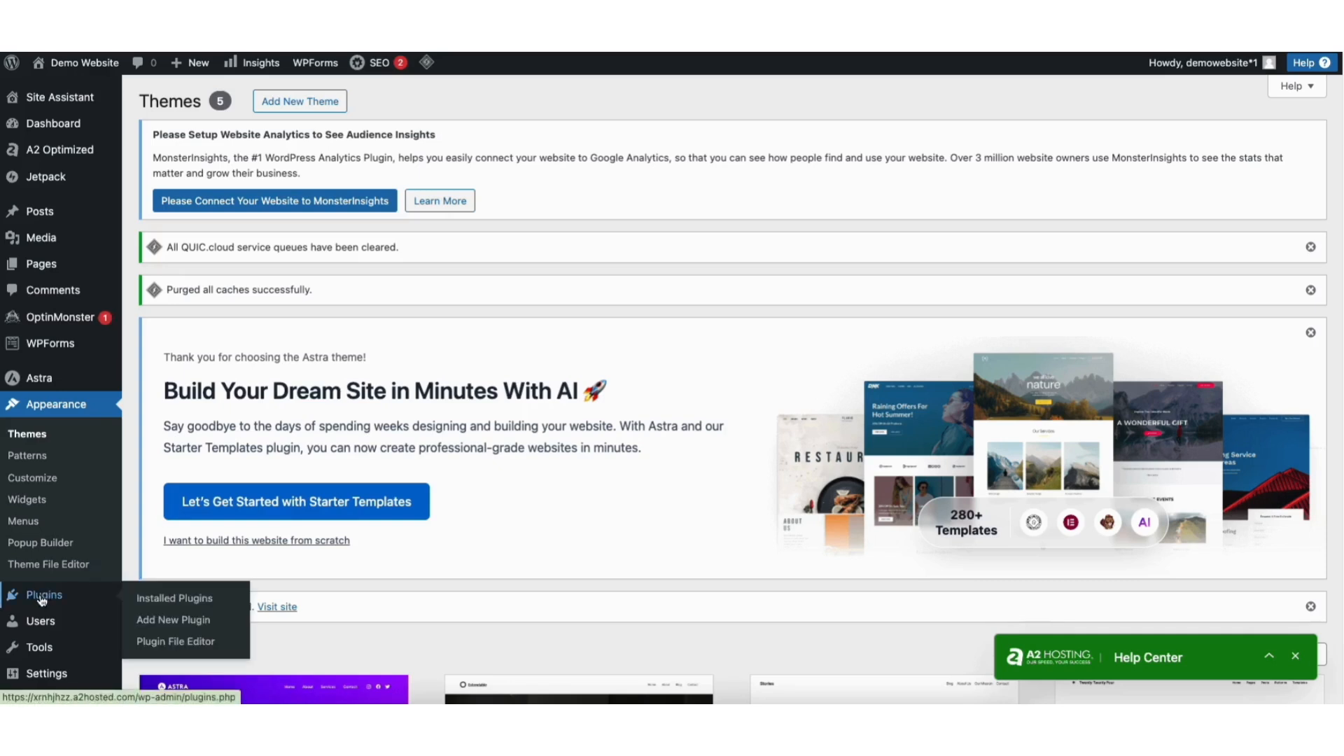
left_click(163, 625)
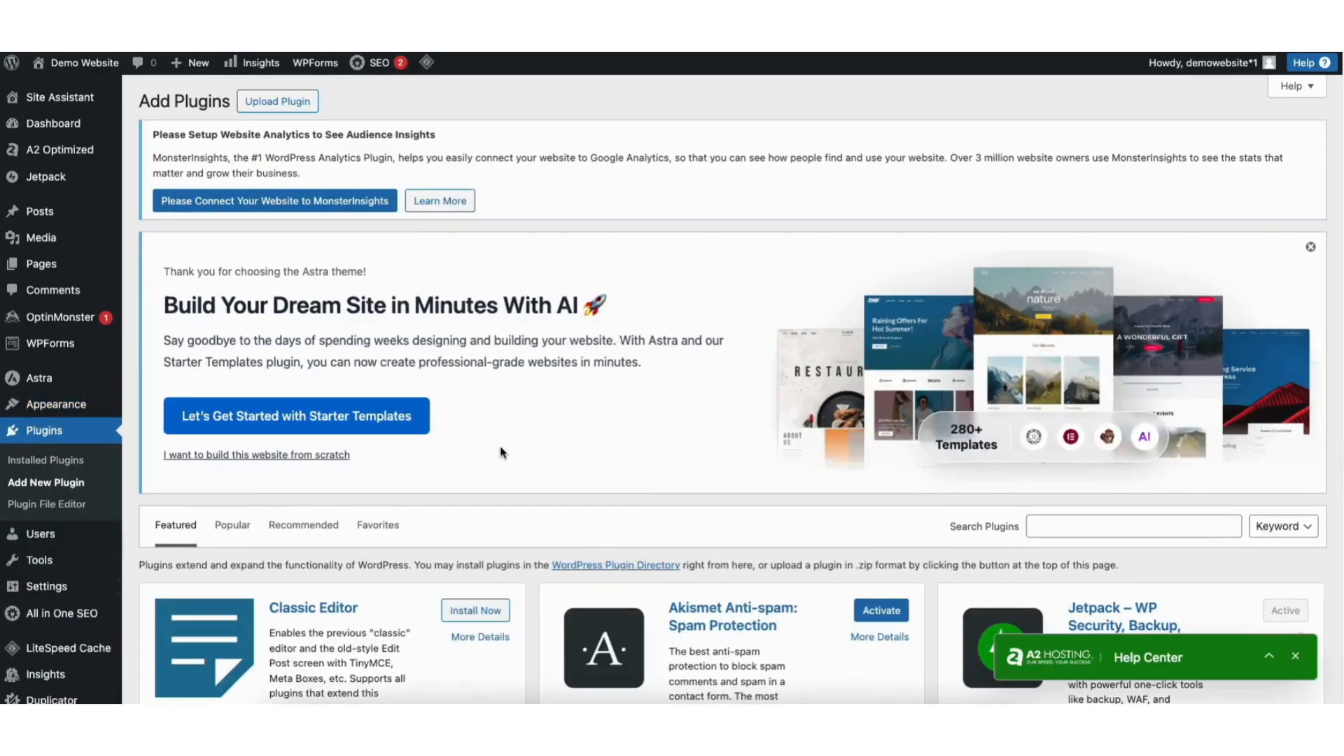
scroll(910, 350, "down", 5)
left_click(1062, 212)
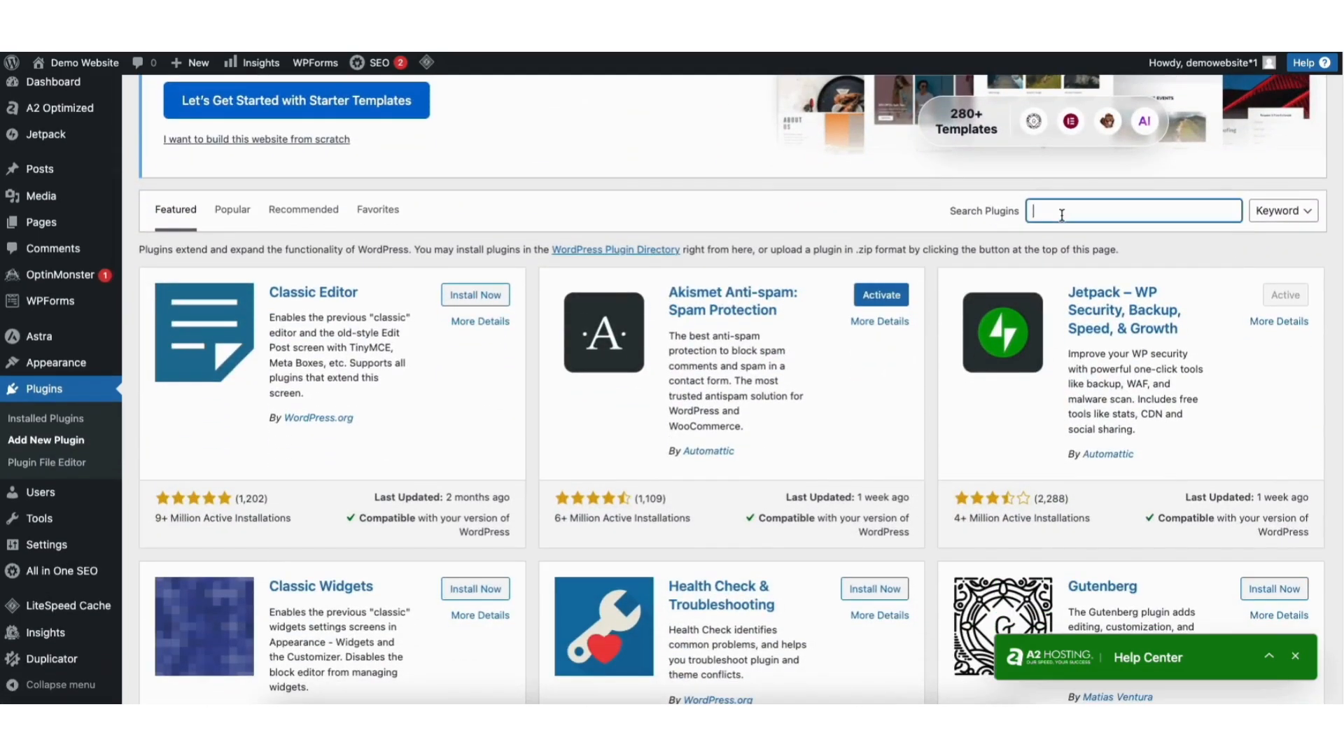
type("starter templates")
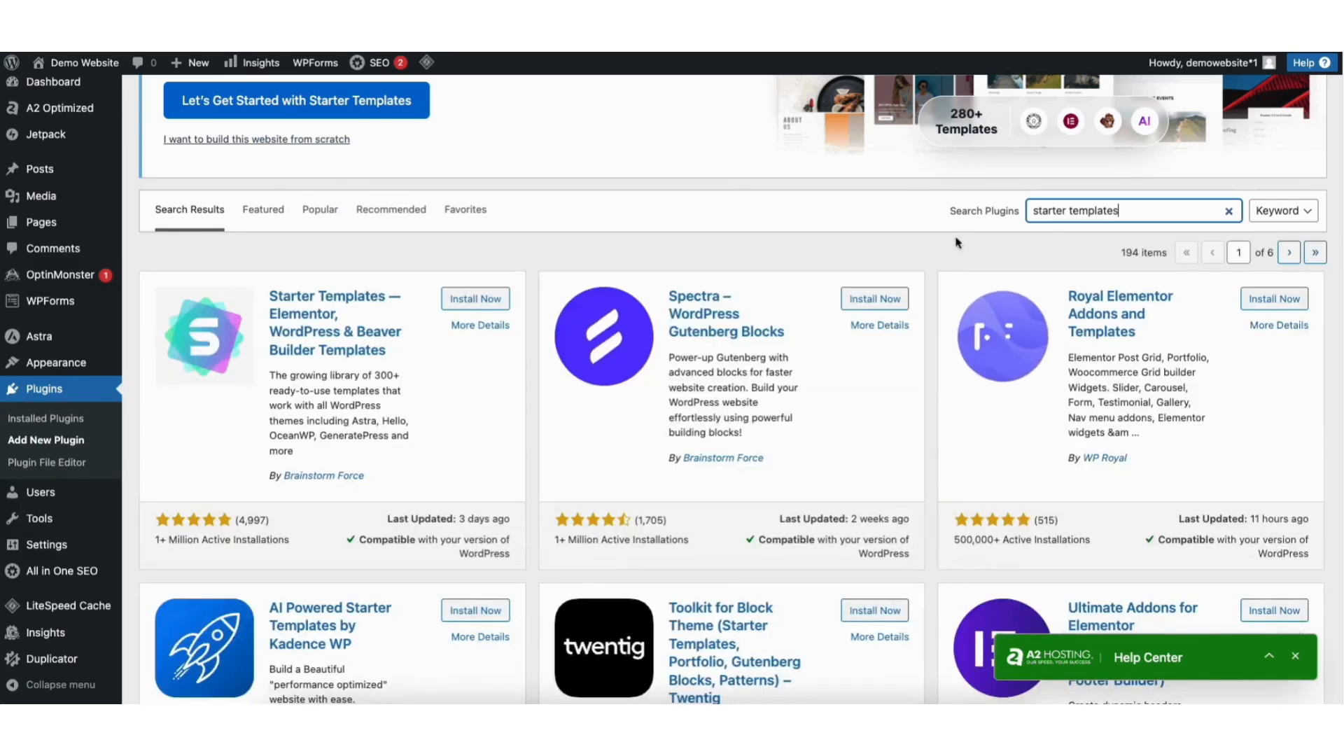
left_click(463, 299)
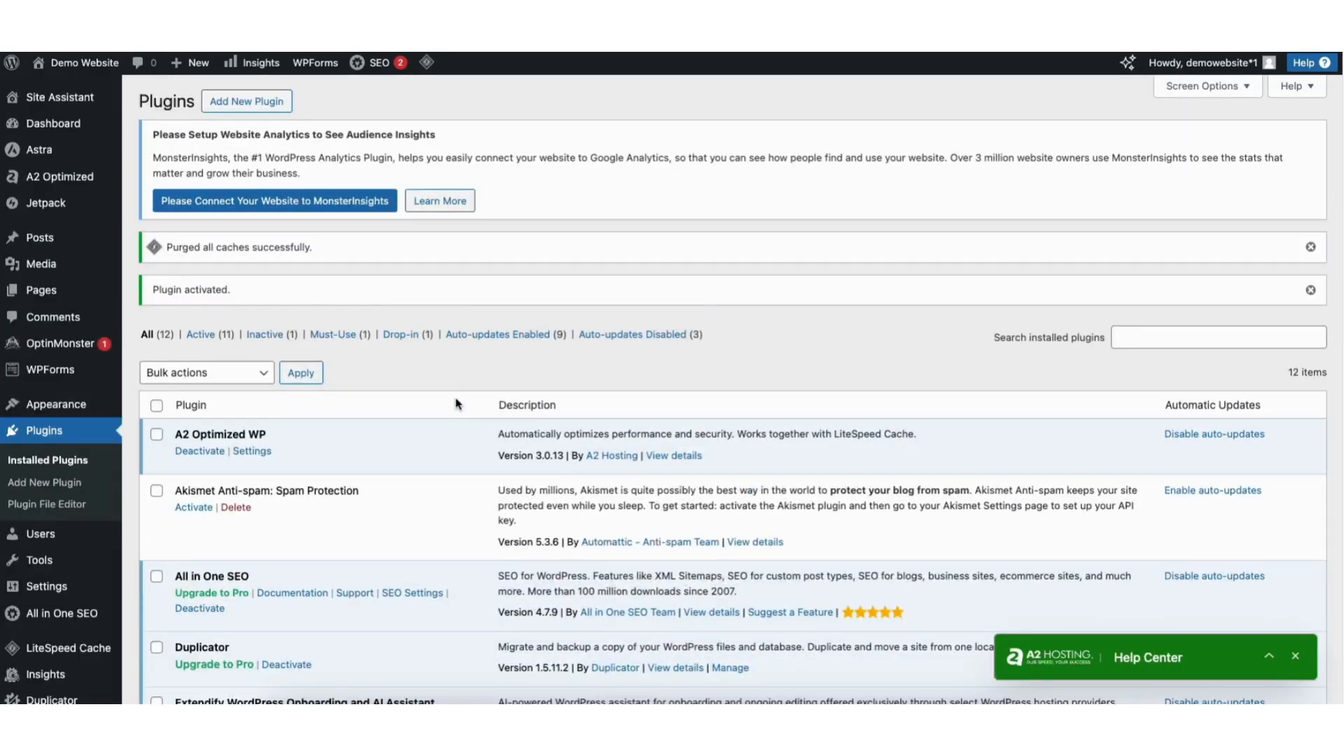
Step: Open the Starter Templates library and switch its page builder from Block Editor to Elementor
mouse_move(40, 406)
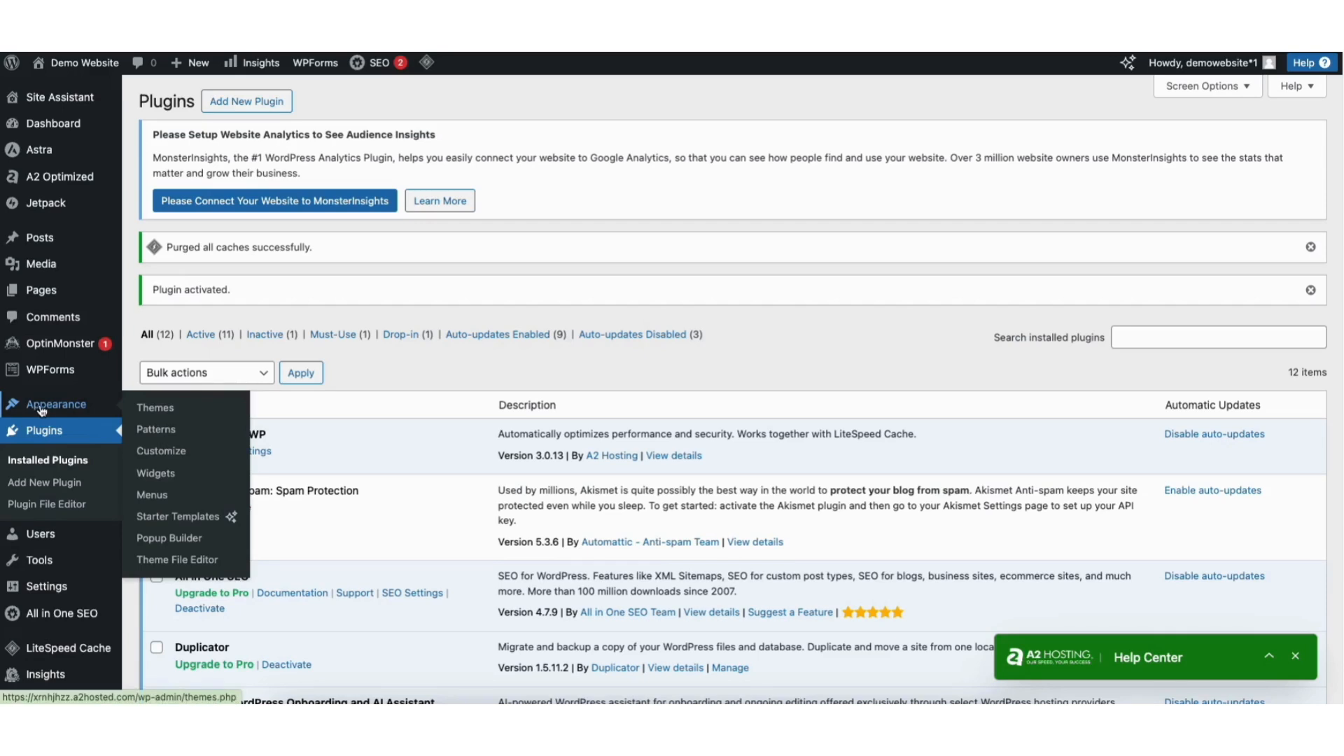
left_click(170, 518)
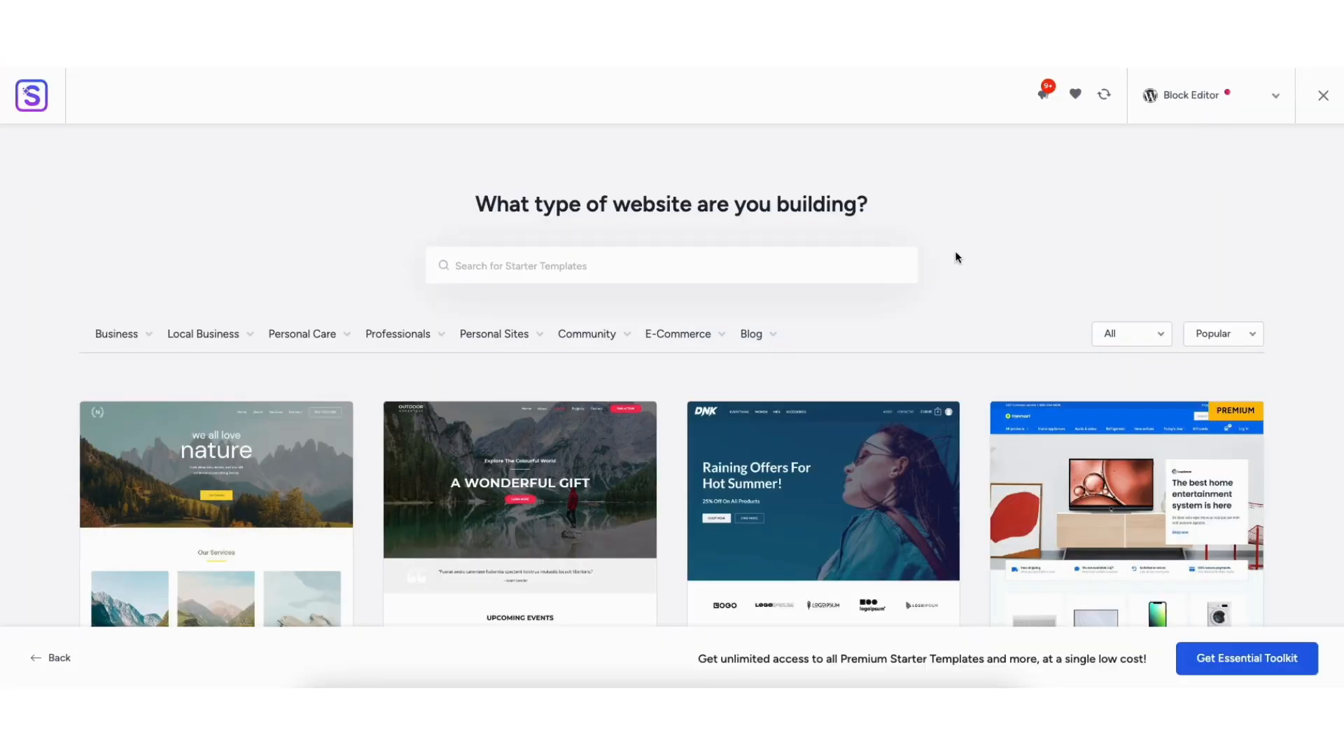
left_click(1187, 100)
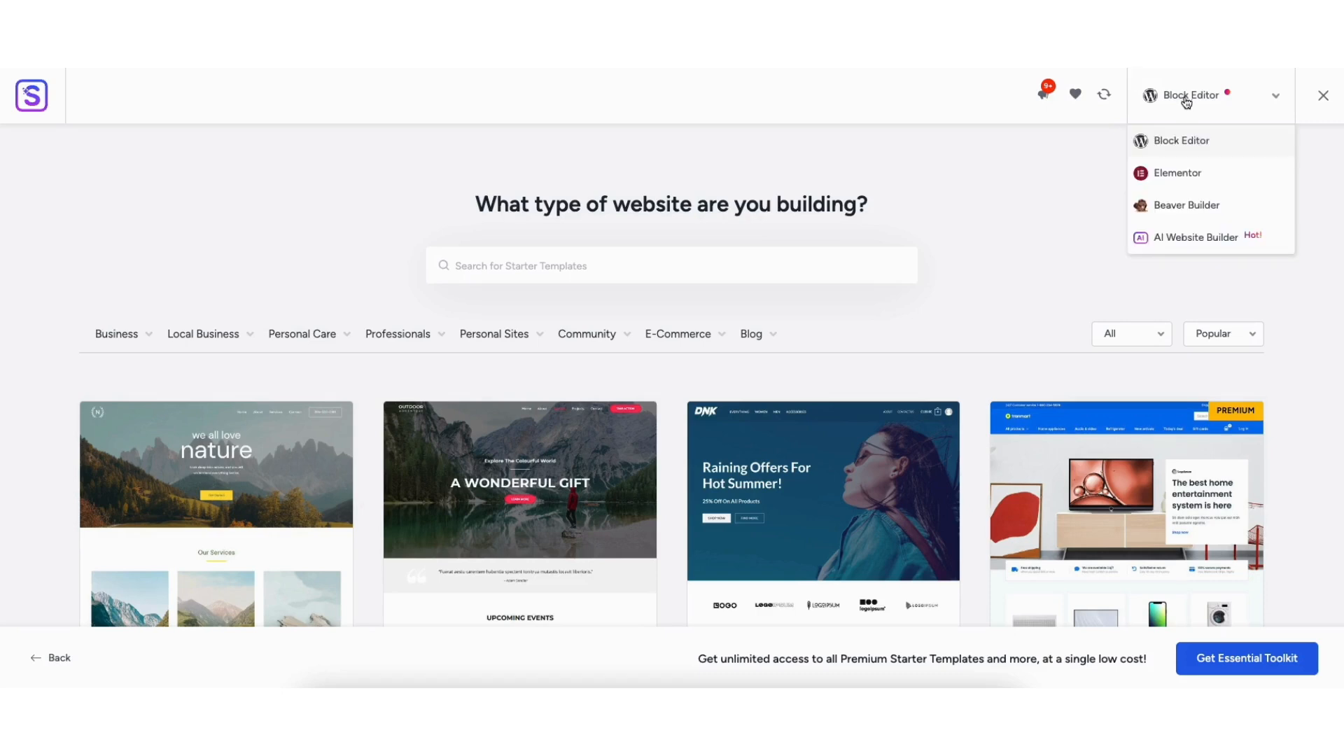
left_click(1170, 175)
Step: Browse the Elementor templates and view the Local Business and Personal Sites category lists
scroll(672, 392, "down", 5)
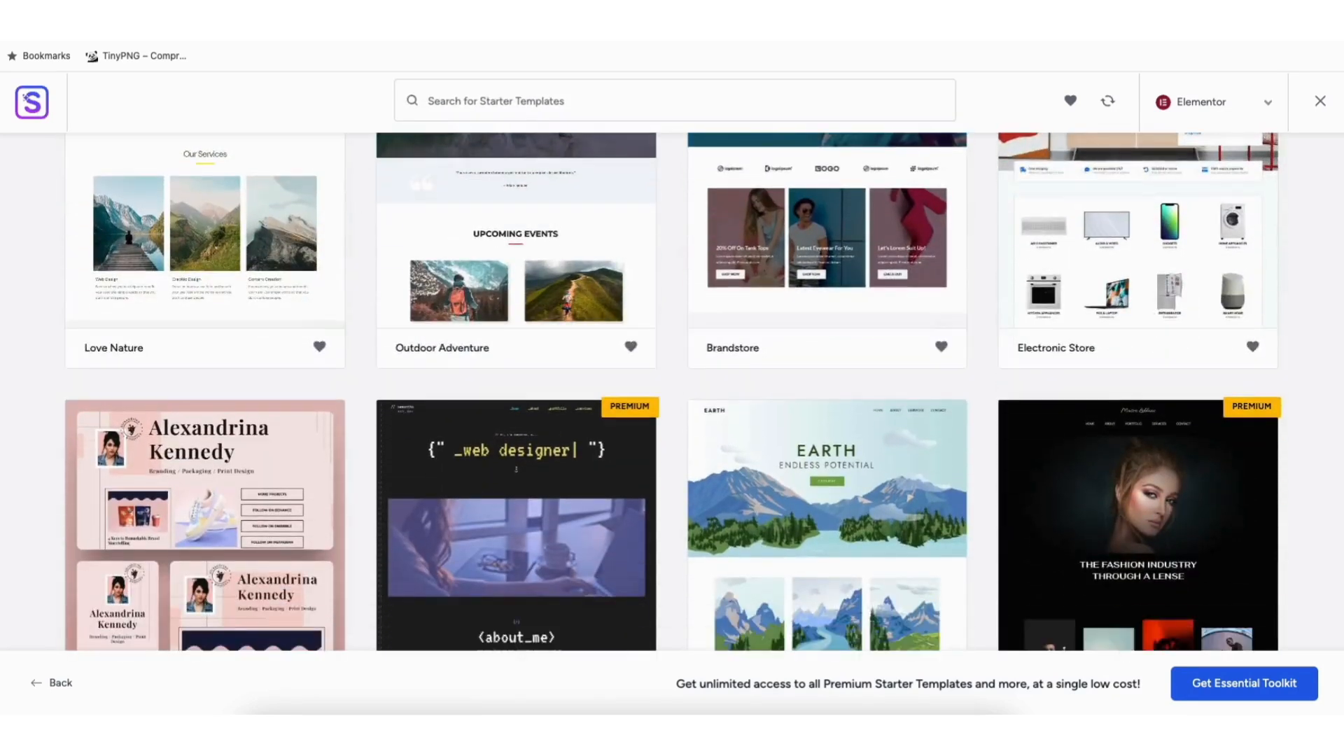
scroll(672, 392, "down", 10)
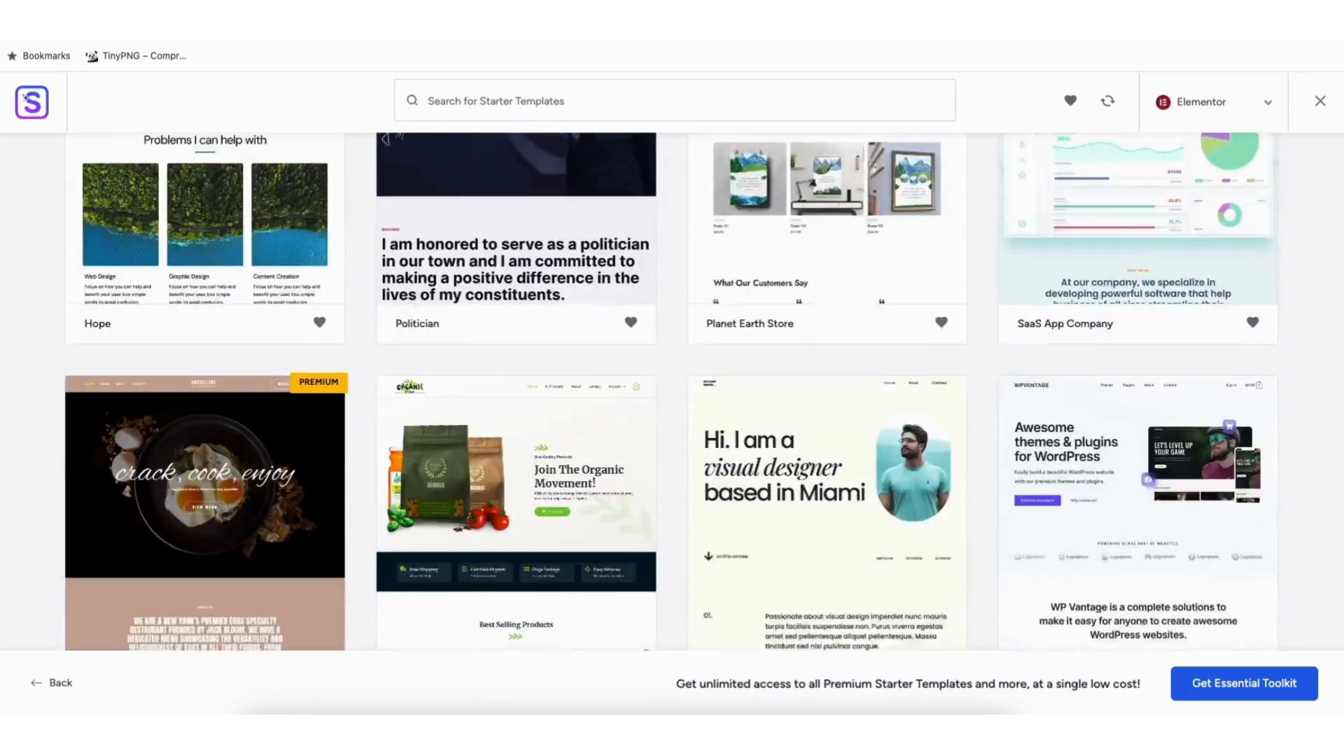
scroll(671, 392, "down", 4)
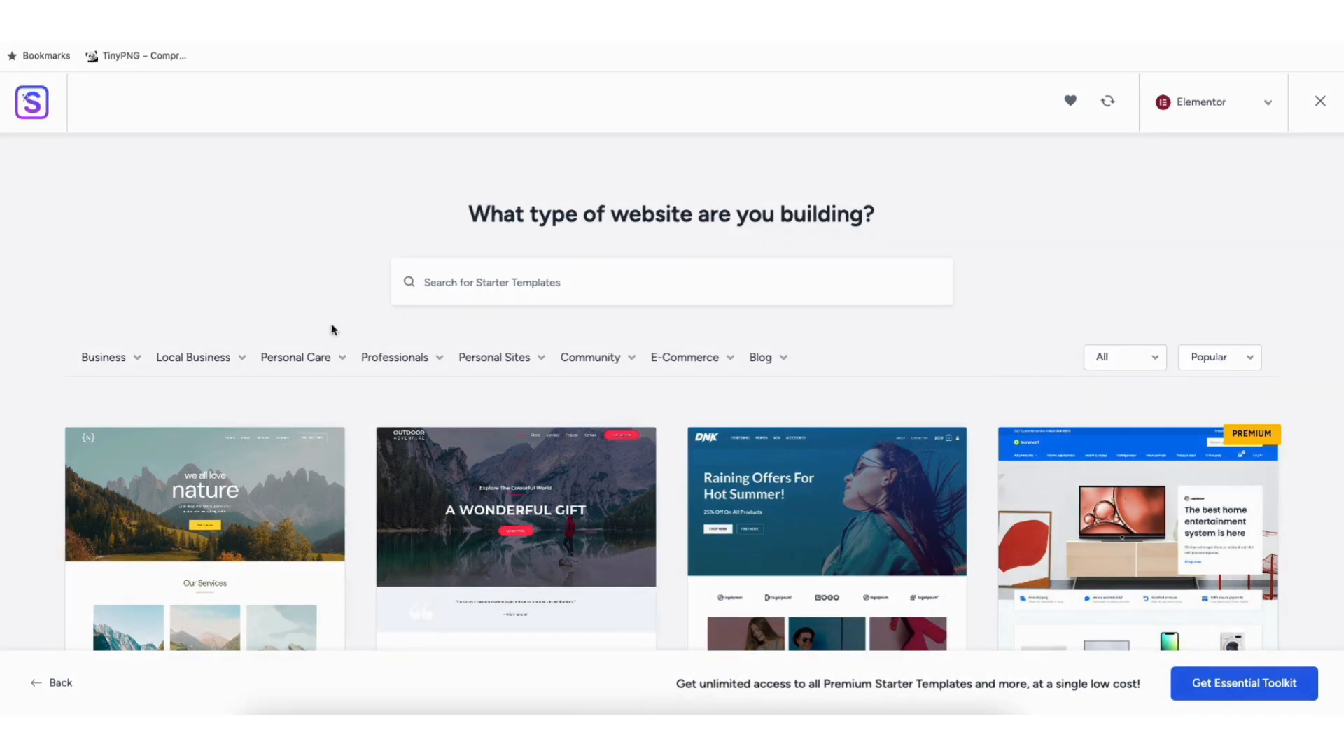
mouse_move(170, 359)
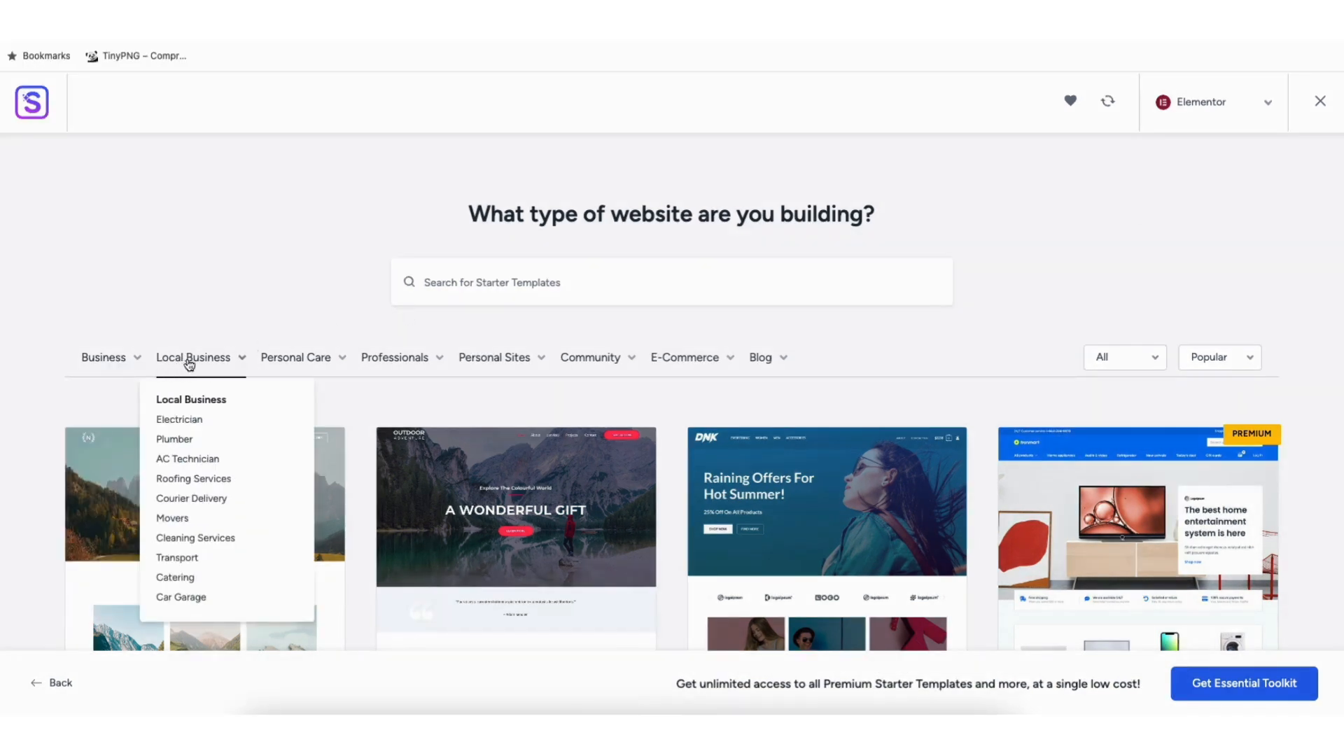
mouse_move(488, 364)
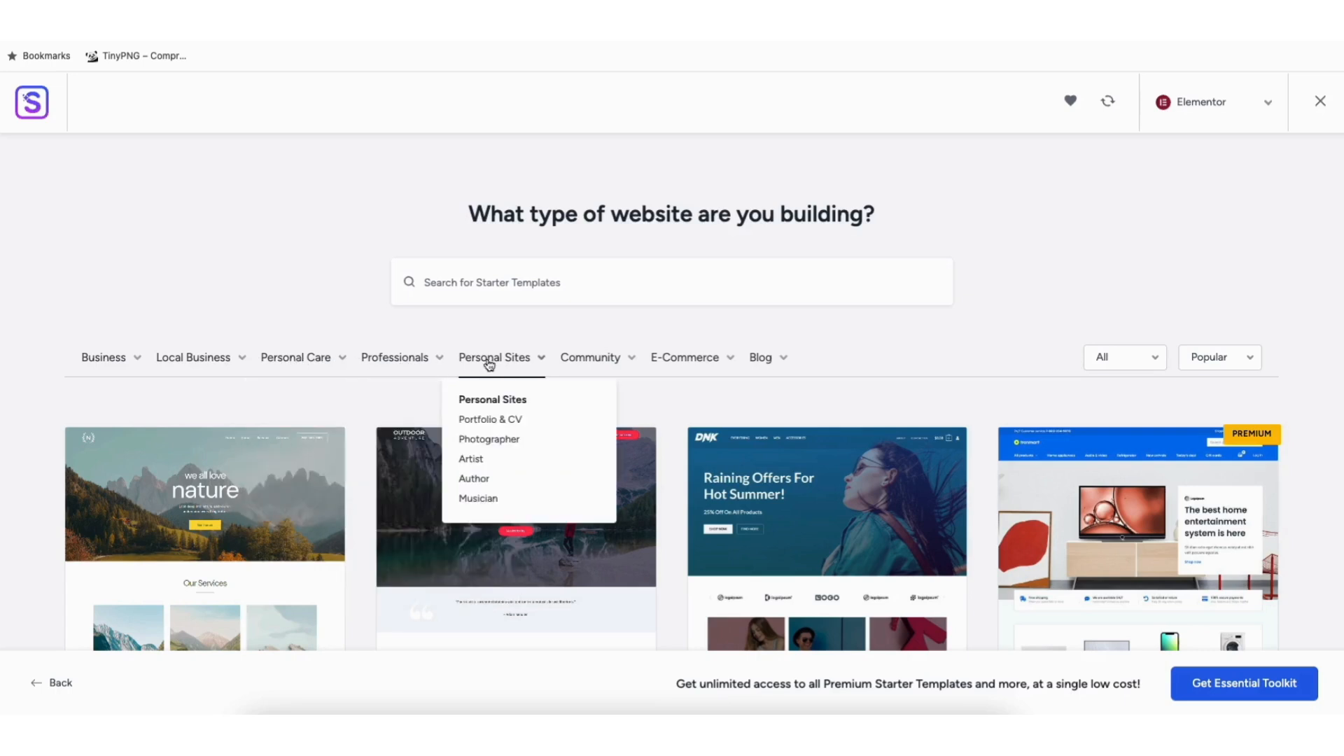
Step: Preview the Love Nature template down to its testimonial section, and close the preview
left_click(205, 513)
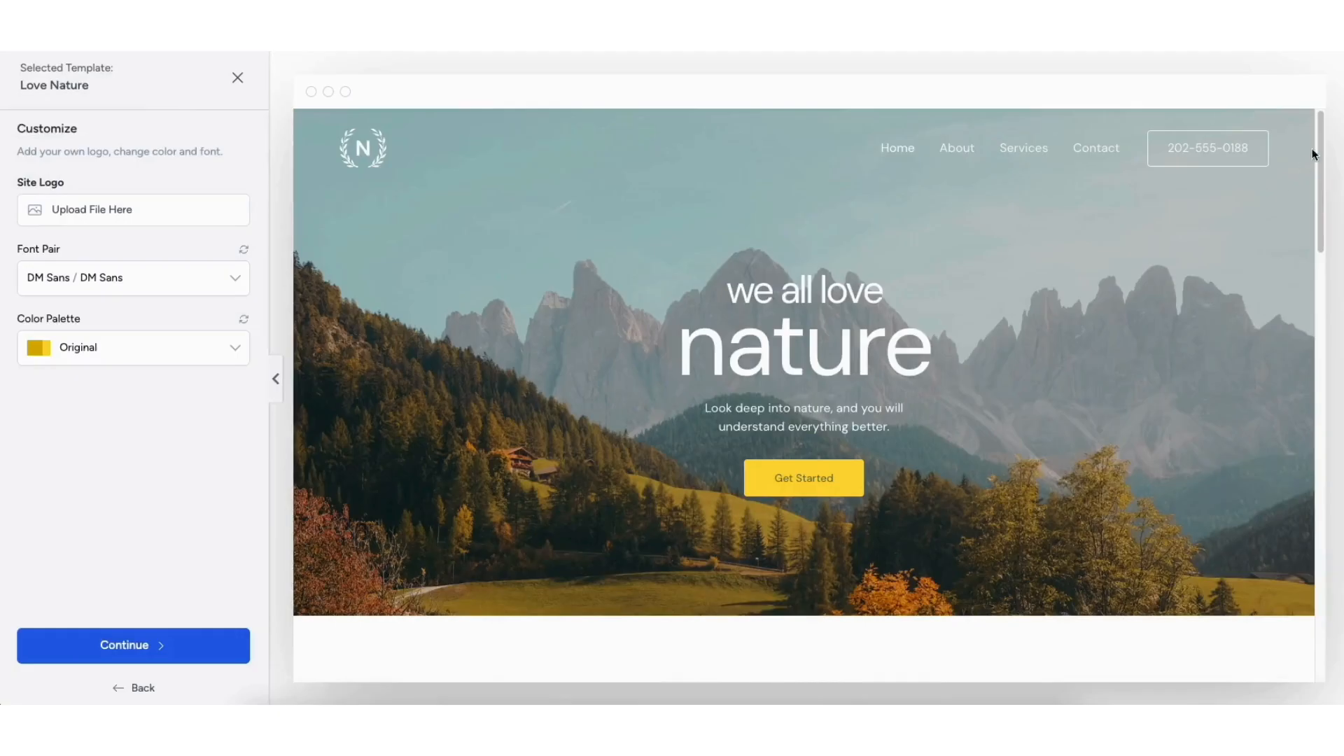
left_click_drag(1324, 129, 1321, 357)
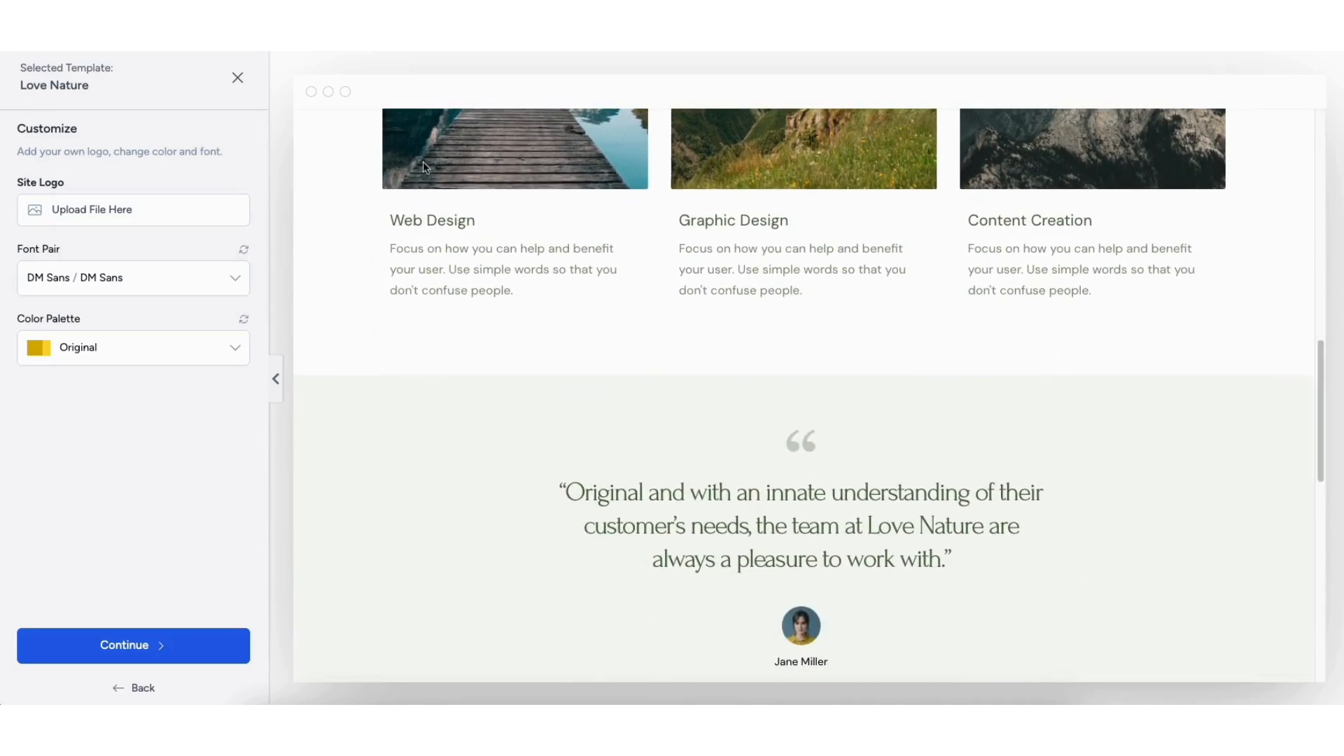
left_click(237, 78)
Step: Browse the full Elementor template library to compare the available free and premium designs
scroll(671, 392, "down", 6)
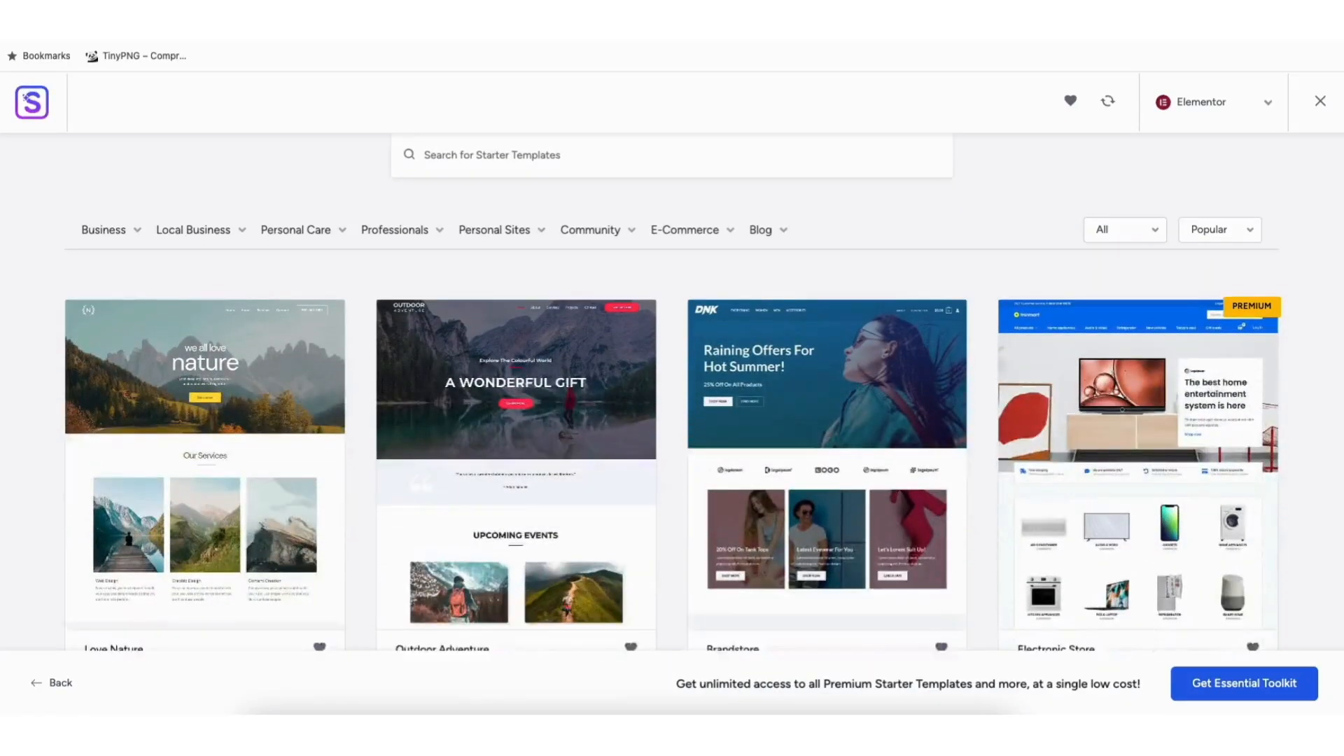
scroll(672, 392, "down", 12)
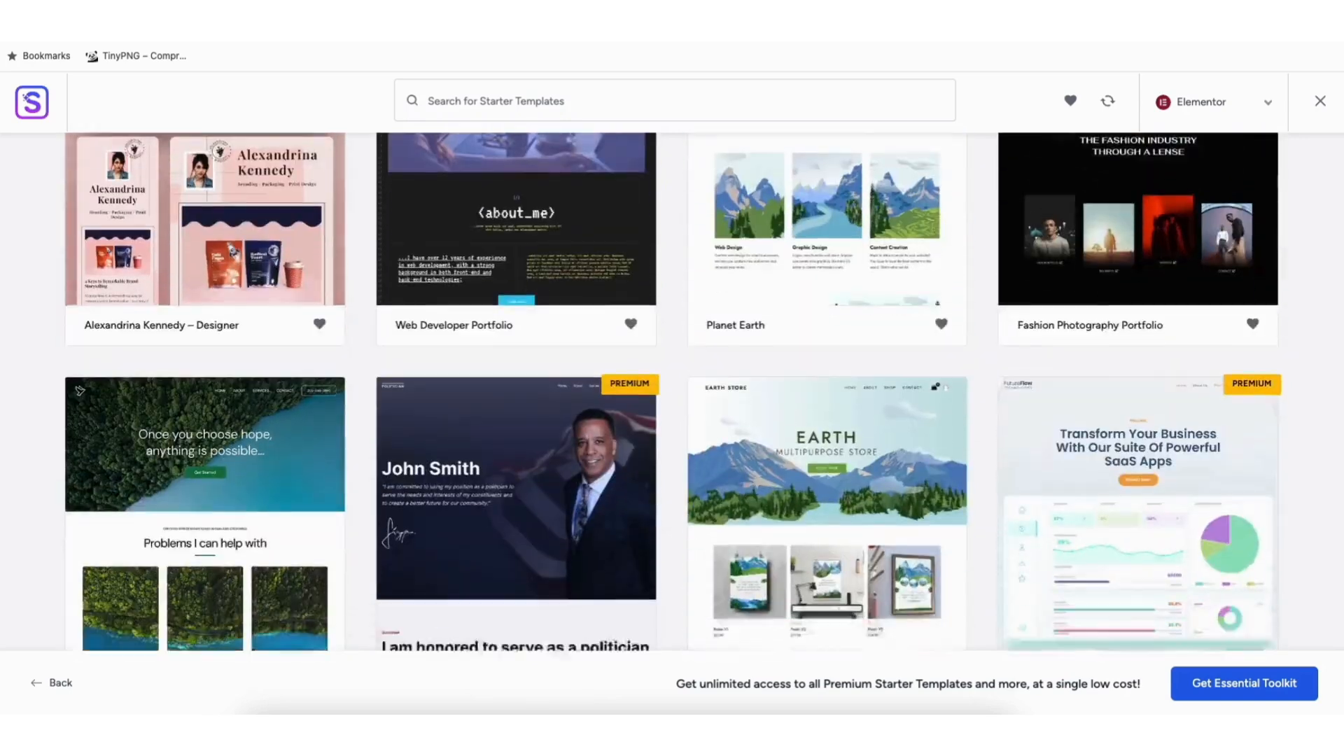
scroll(543, 460, "down", 9)
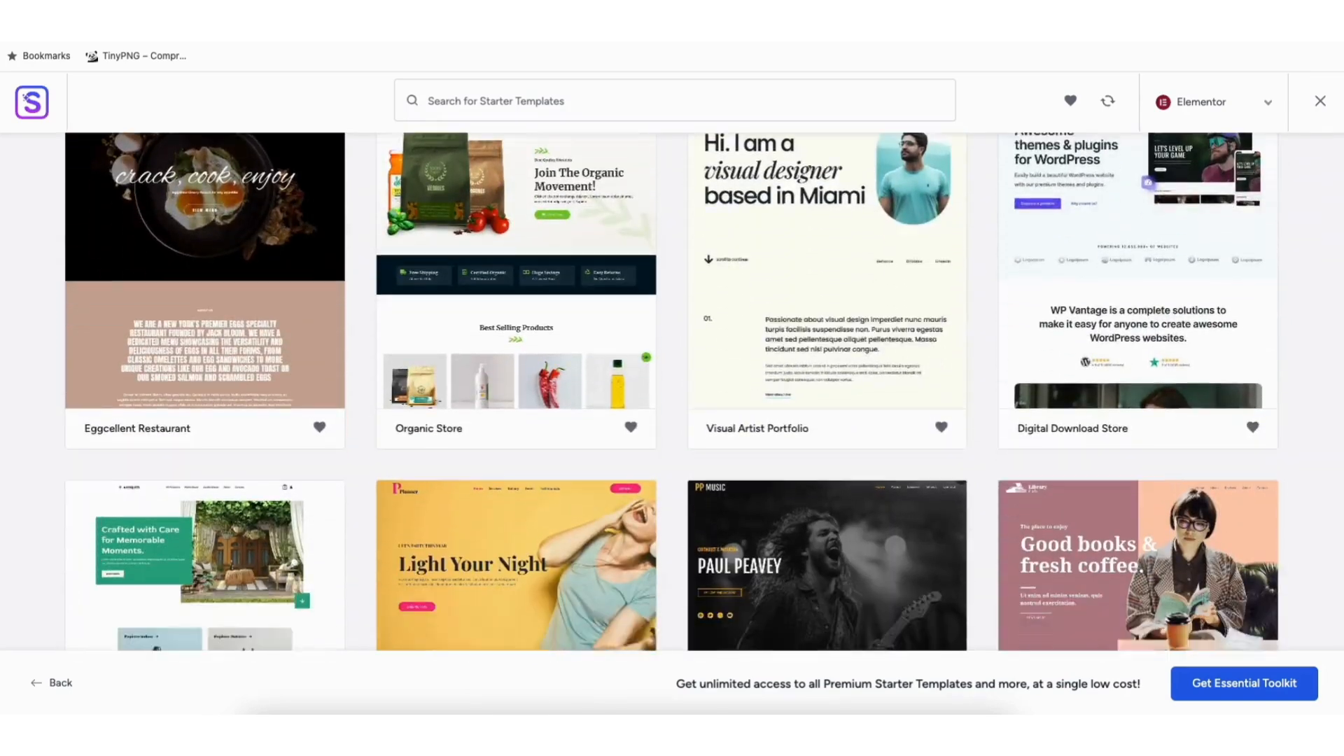
scroll(543, 460, "down", 12)
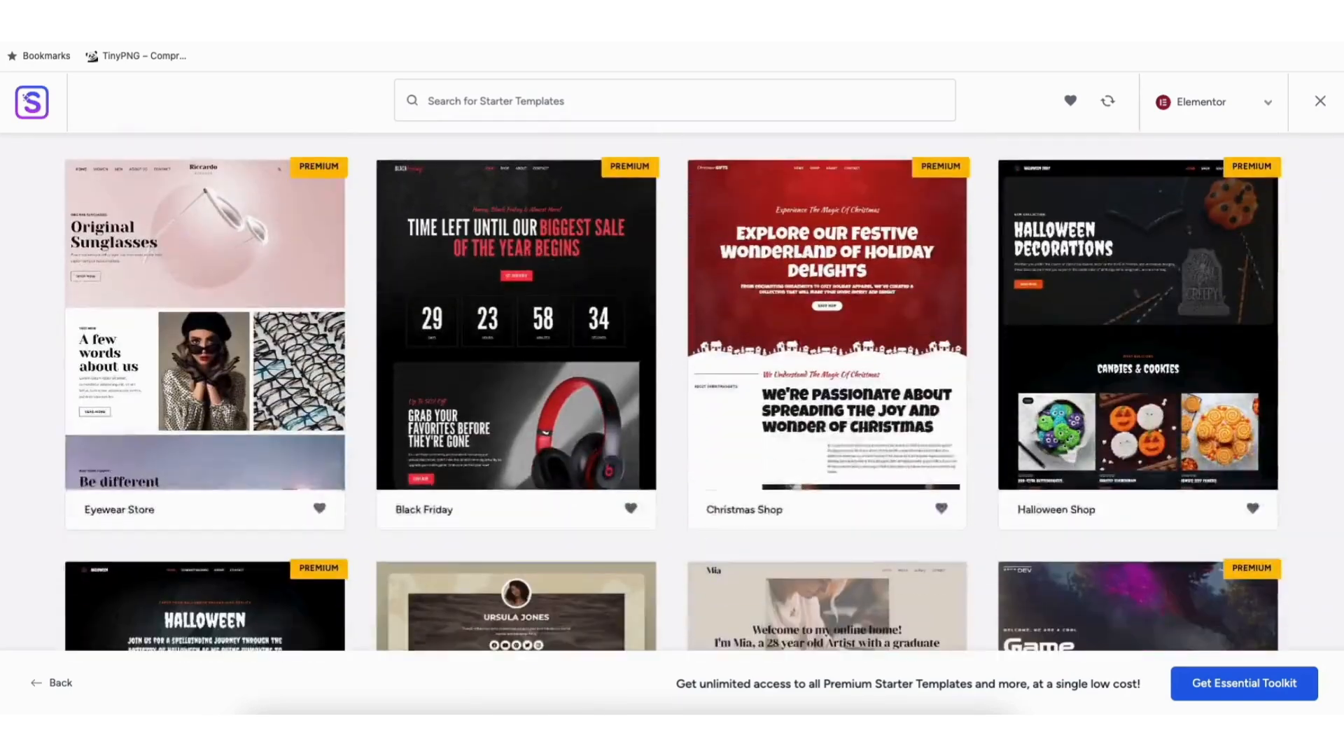
scroll(672, 392, "down", 12)
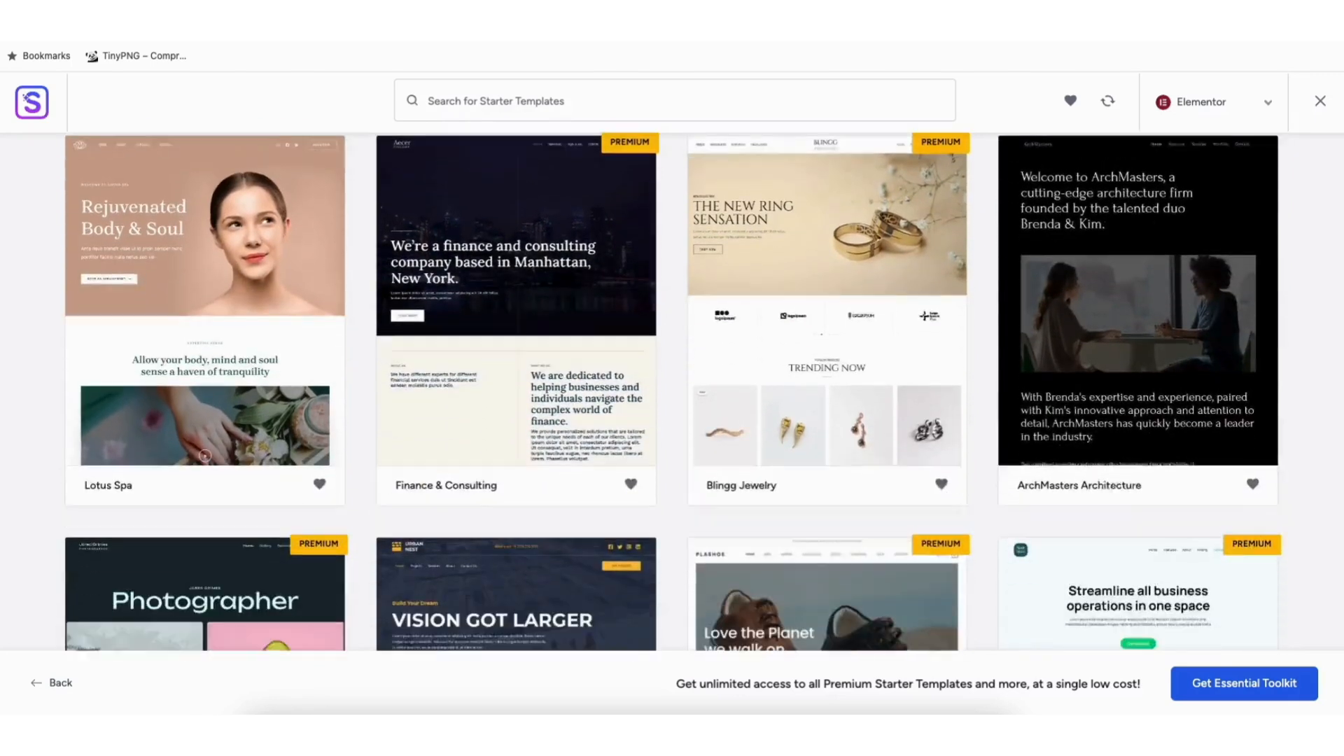
scroll(672, 392, "down", 12)
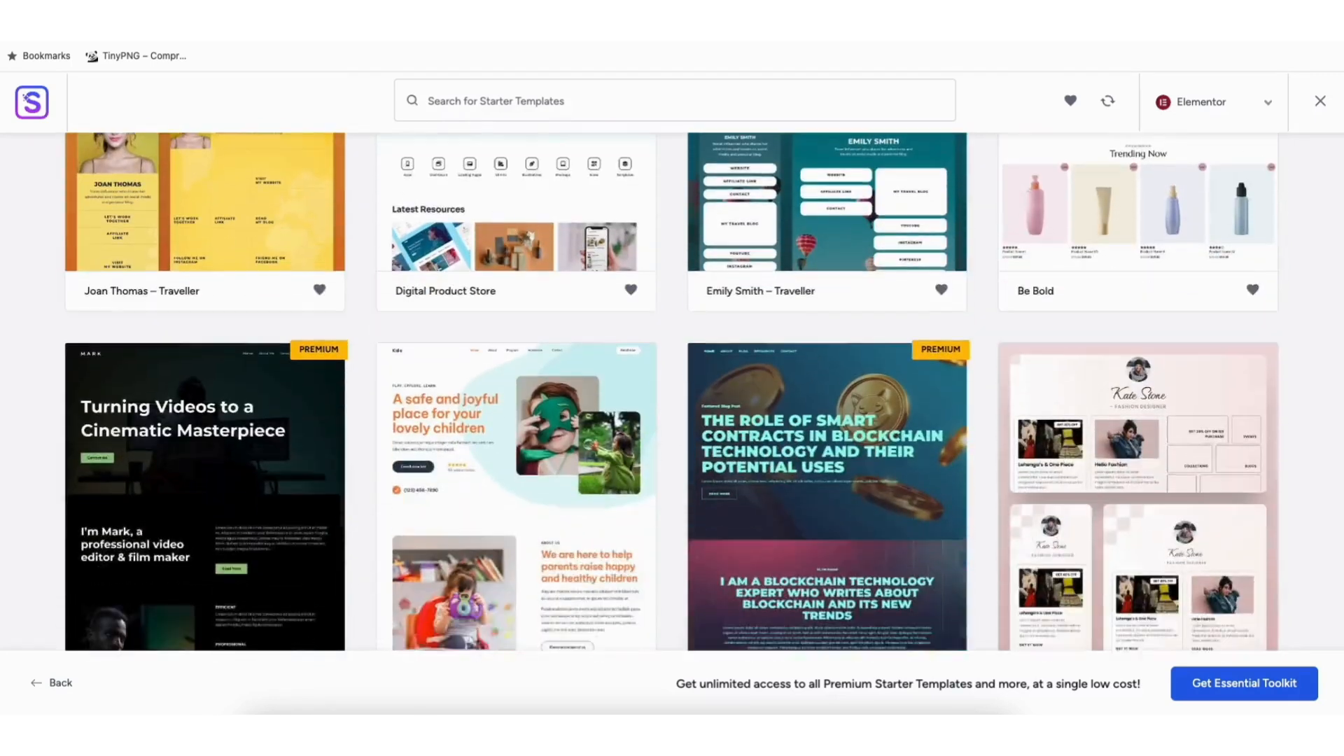
scroll(672, 392, "down", 7)
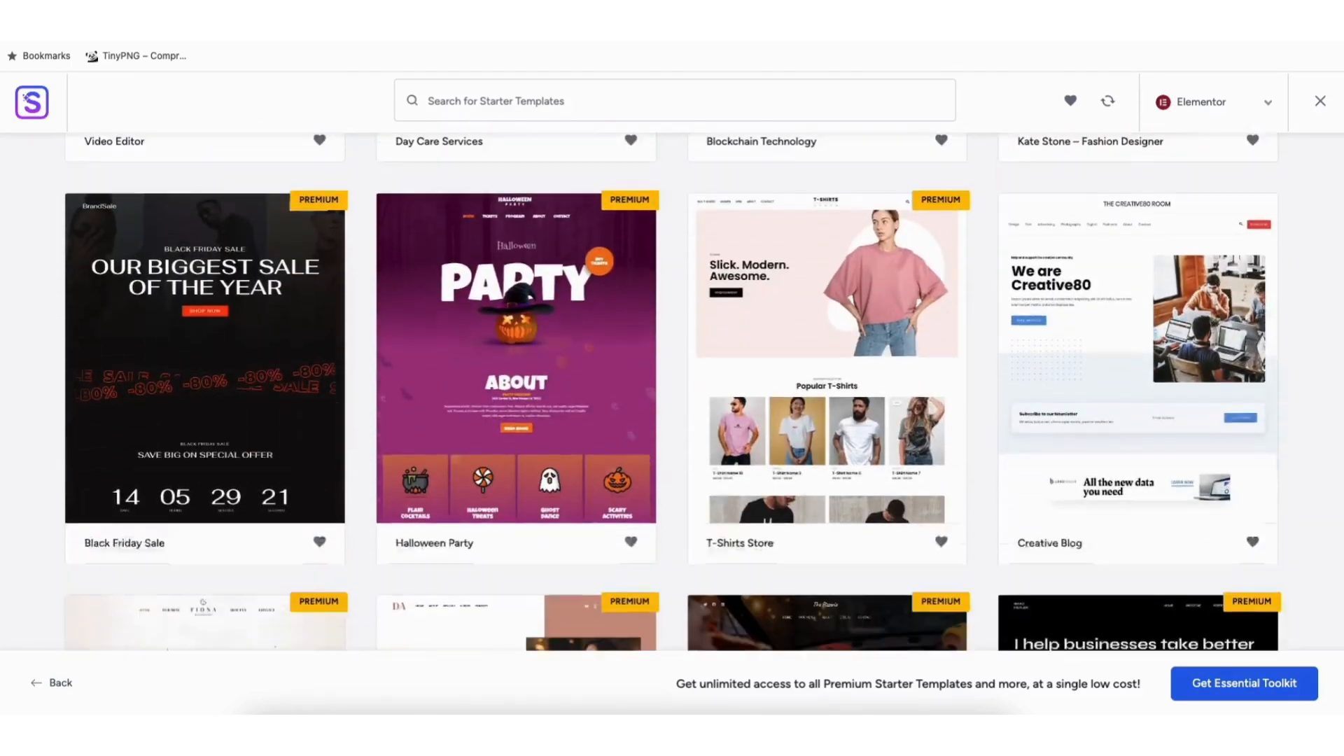
scroll(672, 392, "down", 9)
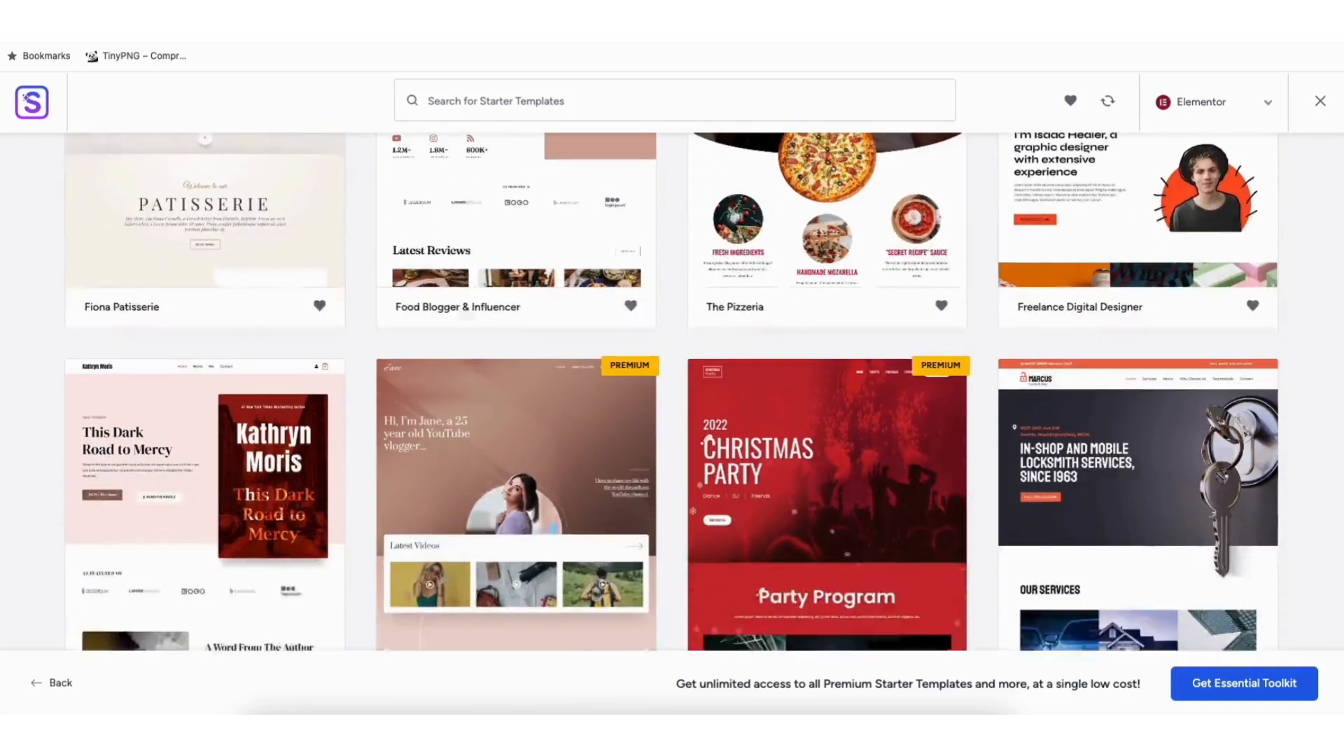
scroll(672, 392, "down", 9)
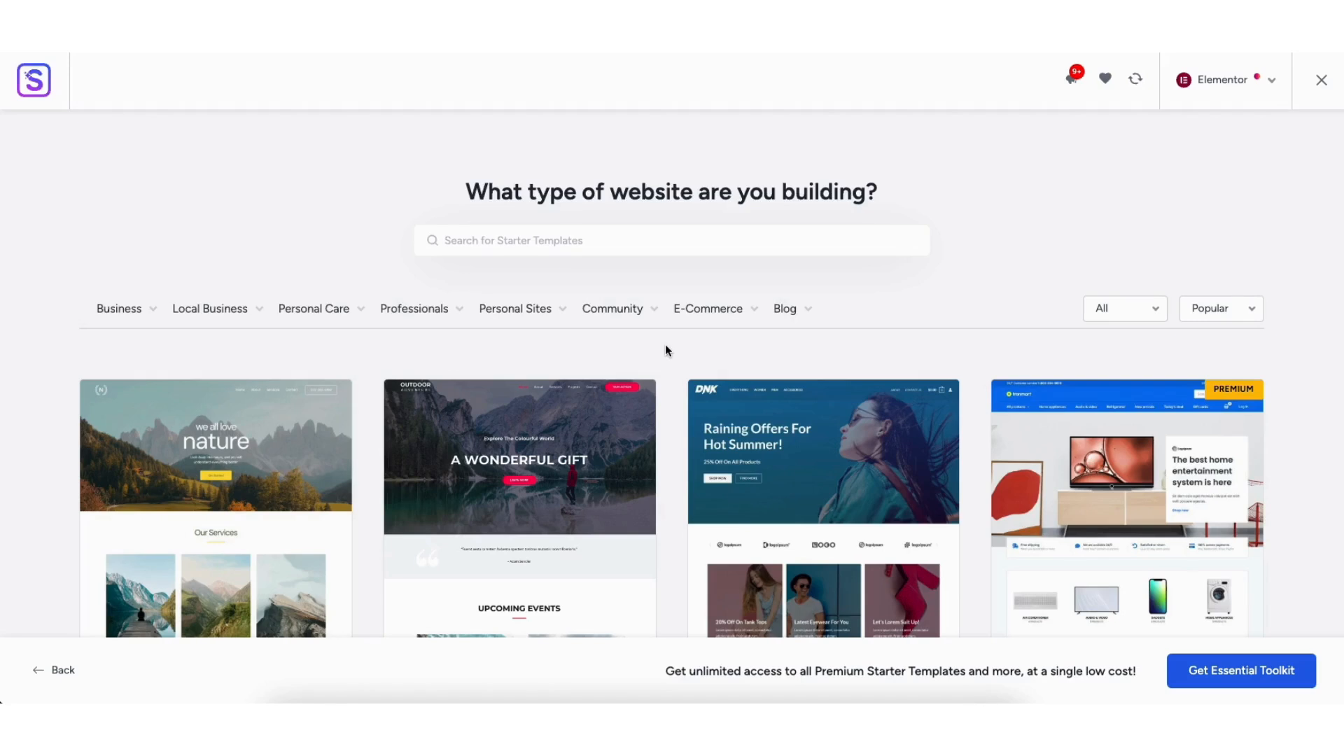
Step: Search the starter templates for "mountain" and select the Mountain template
left_click(462, 239)
type("mountain")
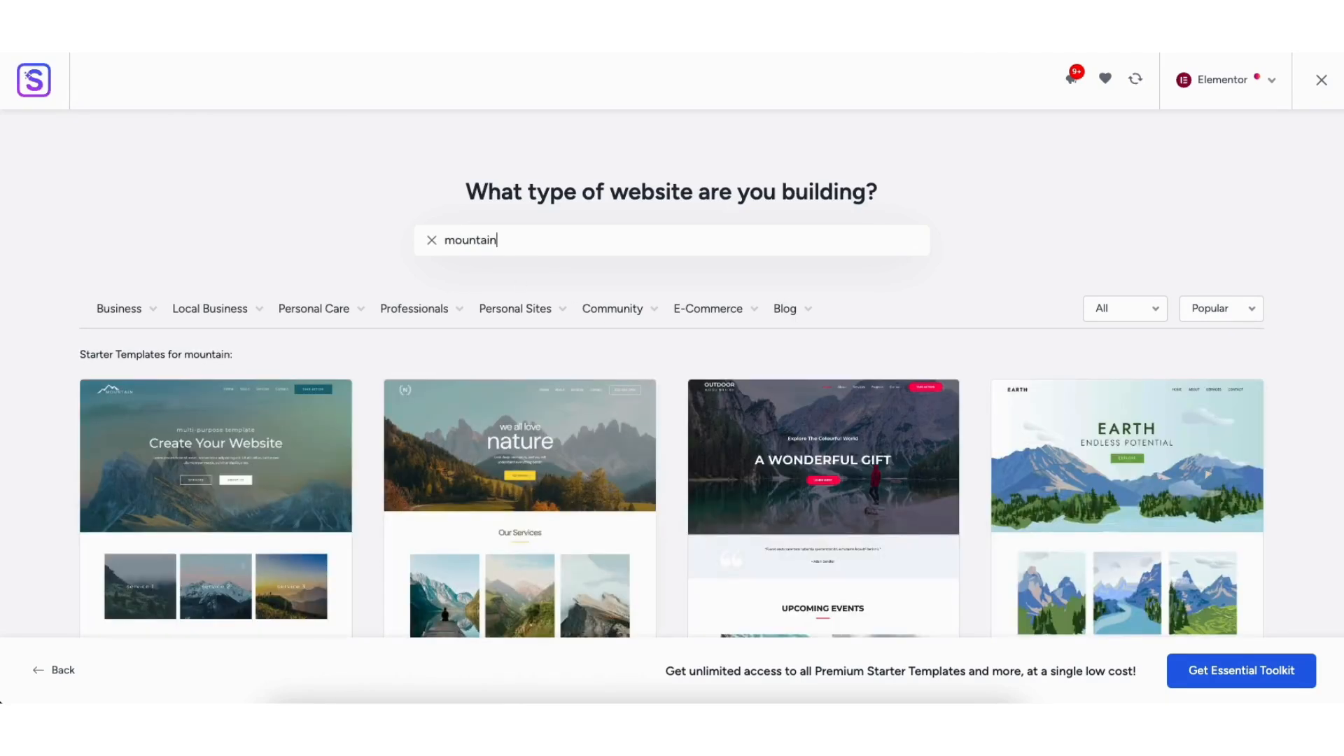
scroll(672, 420, "down", 3)
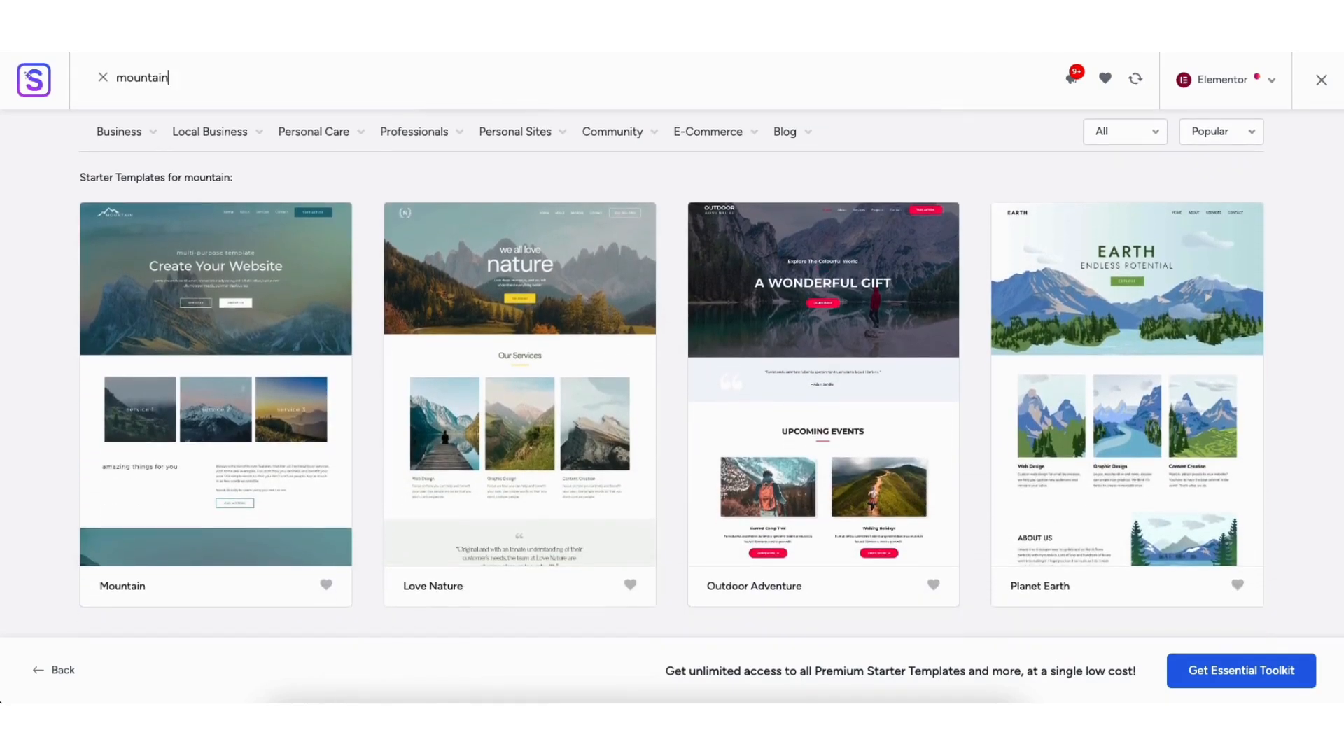
left_click(174, 388)
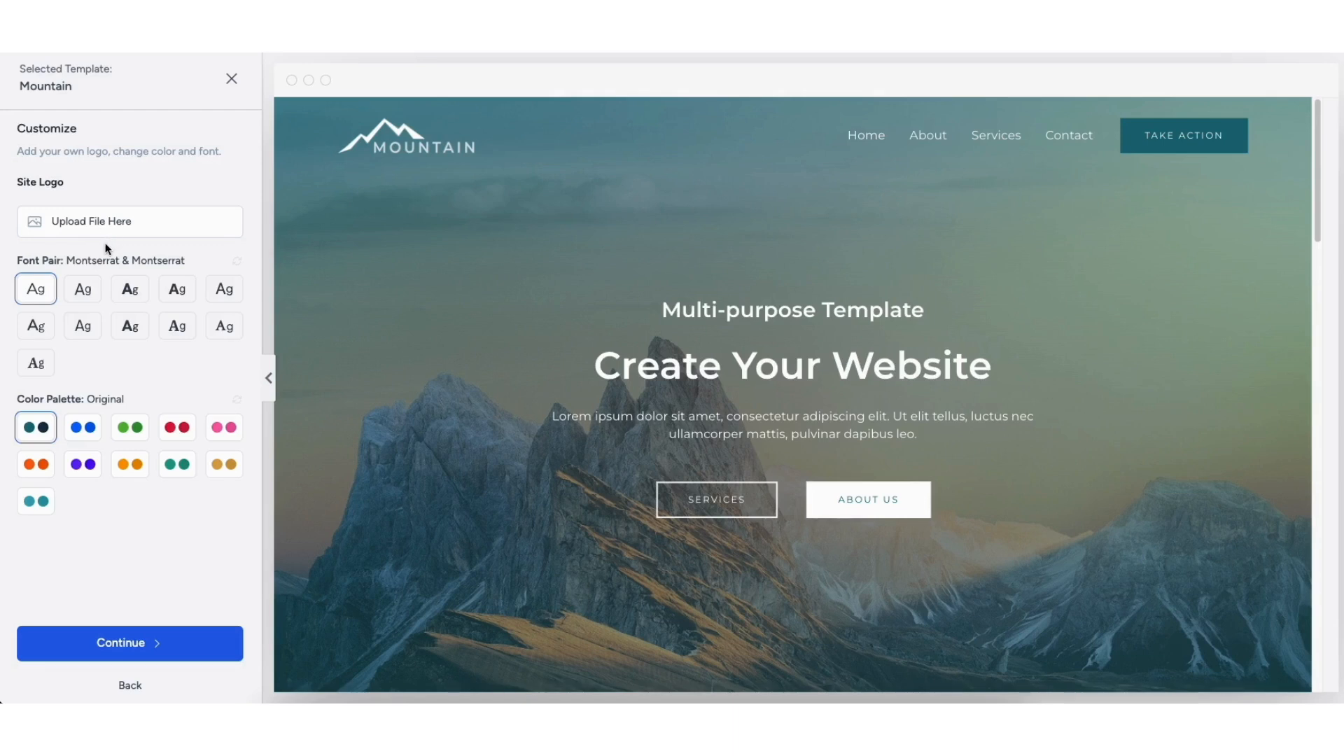
Step: Try alternative color palettes on the Mountain template preview and return to the Original palette
left_click(82, 434)
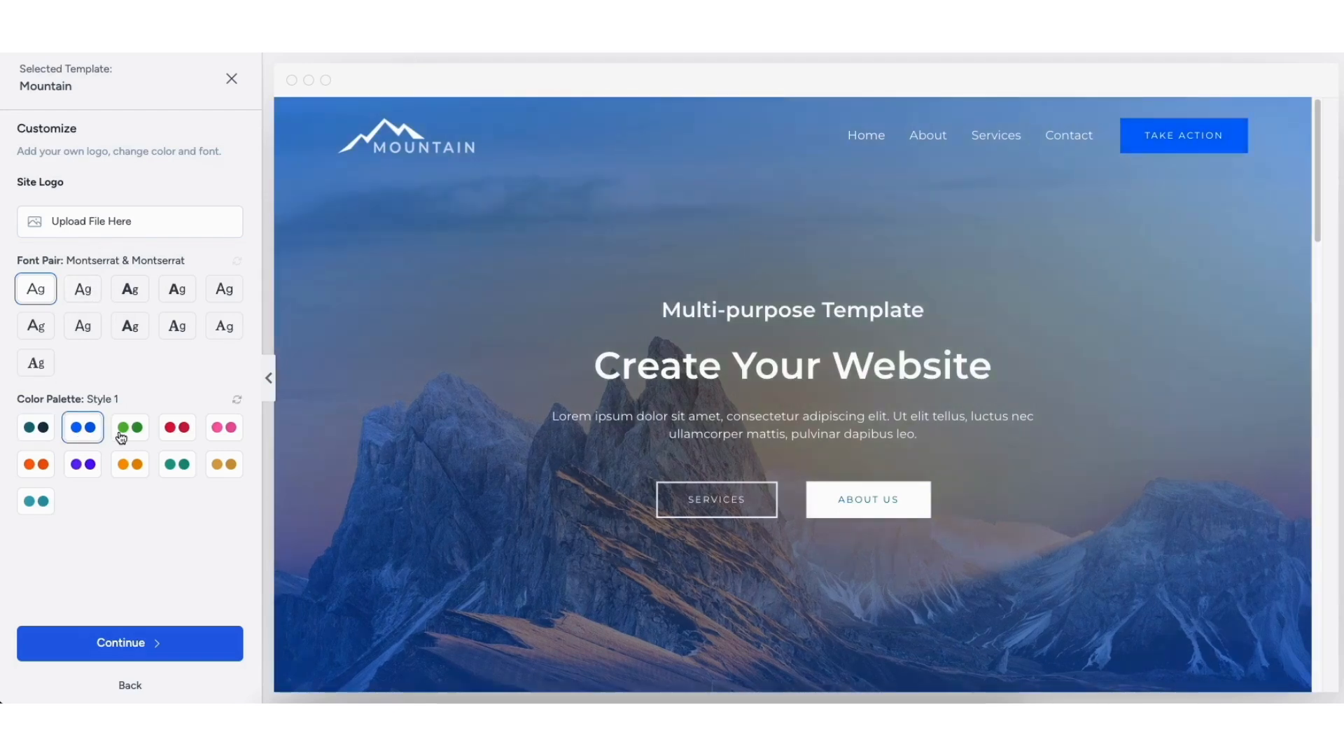
left_click(130, 428)
left_click(177, 428)
left_click(224, 428)
left_click(175, 465)
left_click(130, 464)
left_click(83, 464)
left_click(36, 464)
left_click(39, 499)
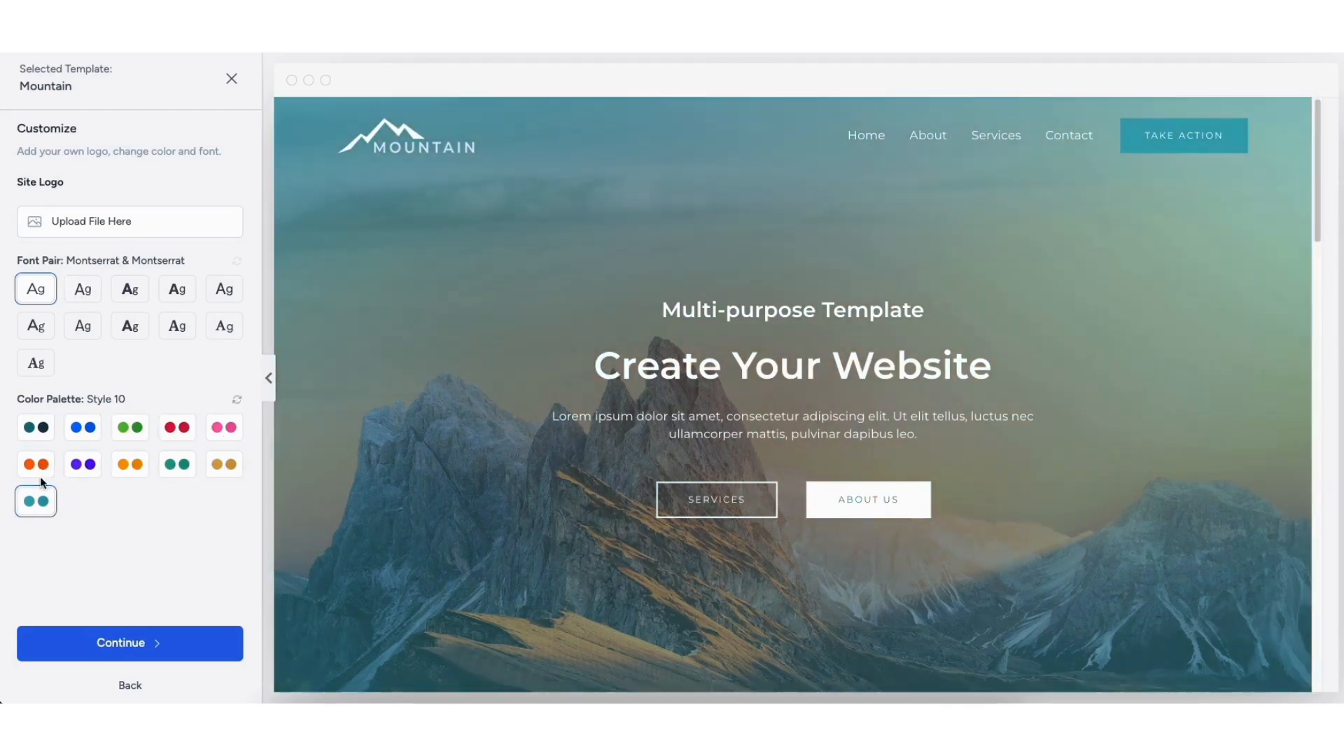
left_click(36, 427)
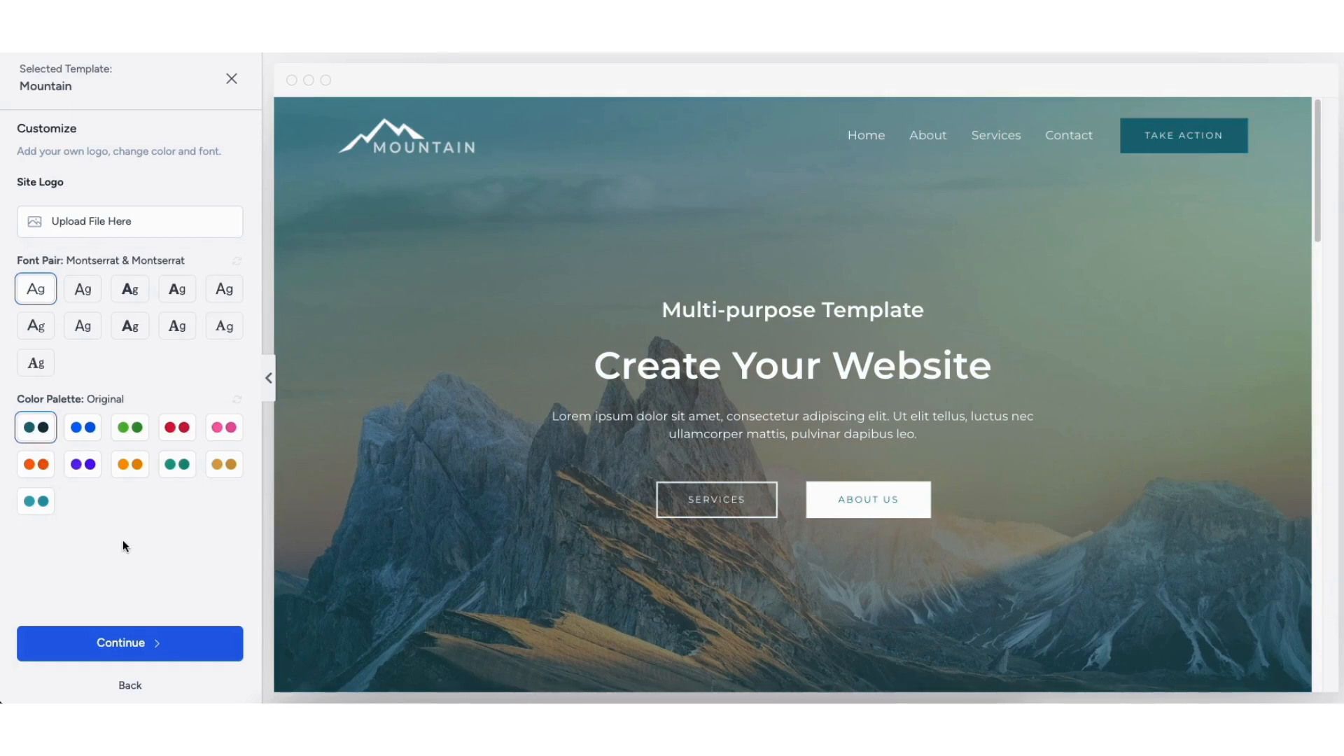
Step: Continue with the Mountain template, skip the optional feature selection, and submit the final form to build the website
left_click(138, 641)
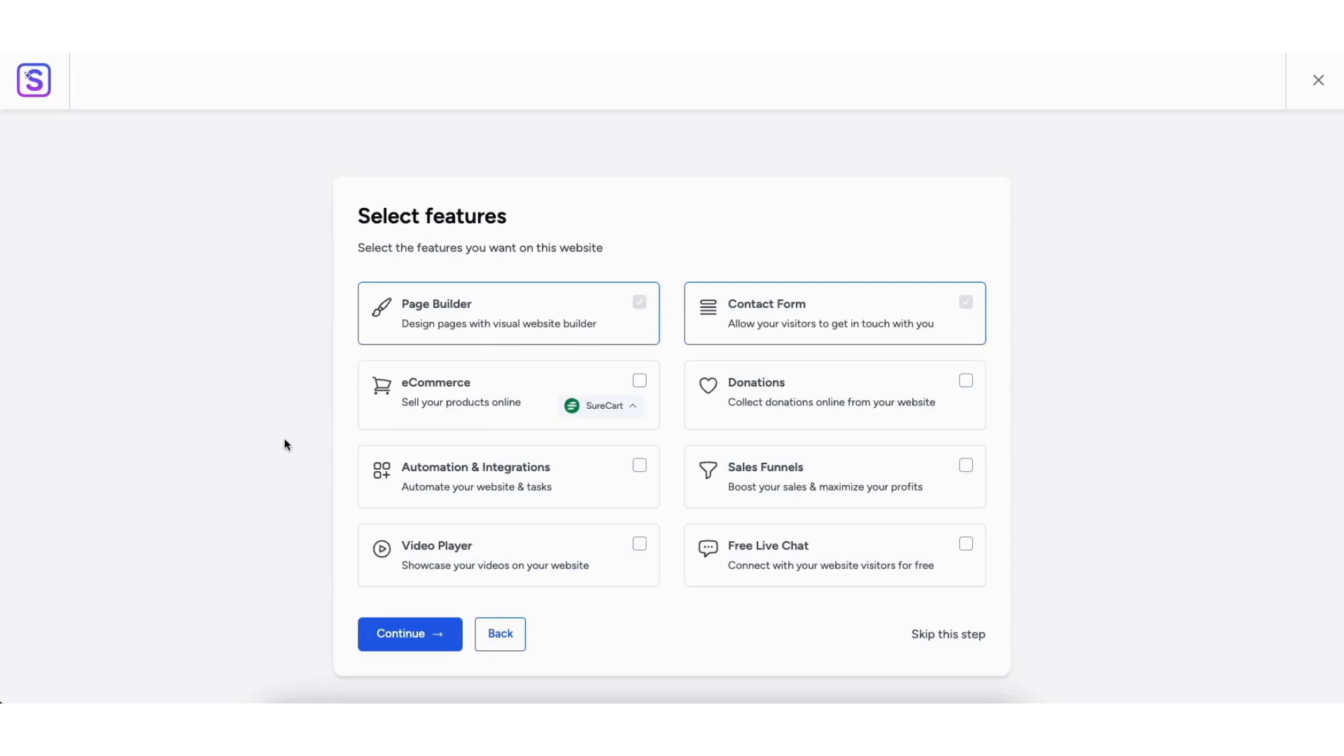
left_click(640, 381)
left_click(640, 381)
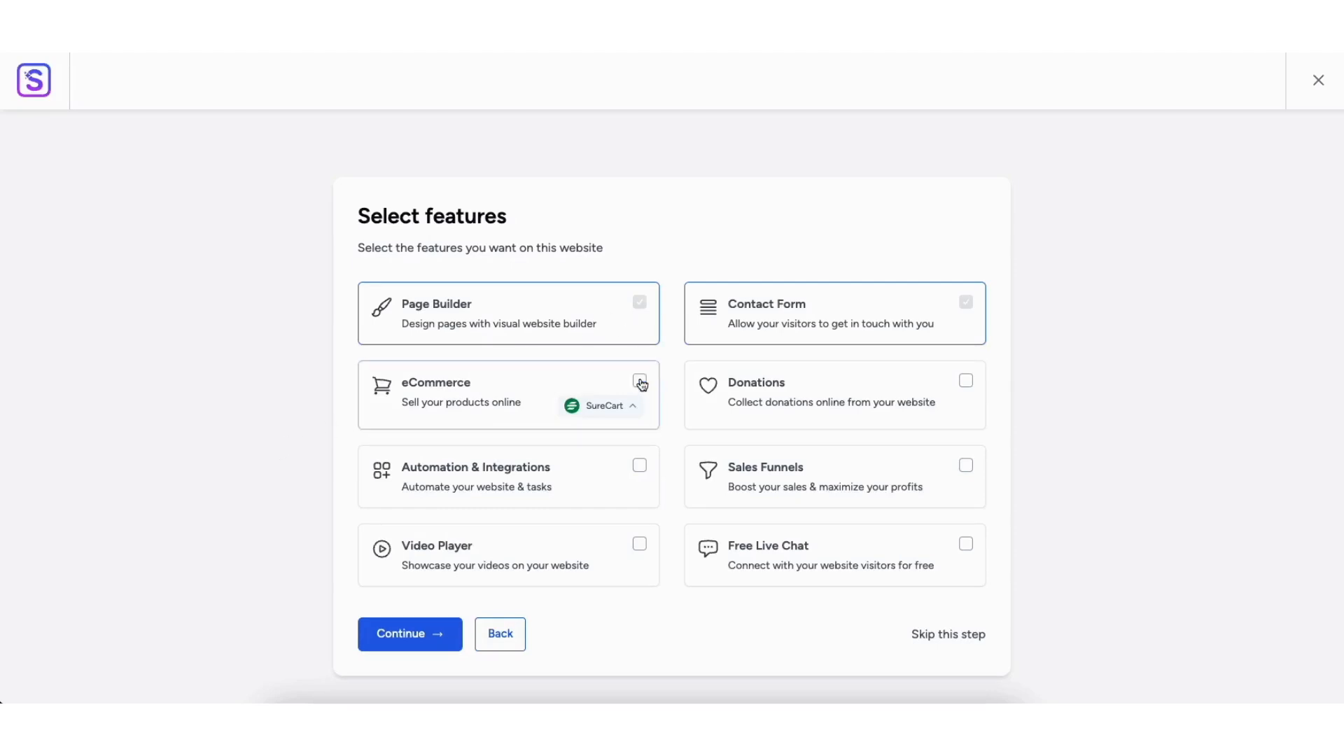
left_click(935, 634)
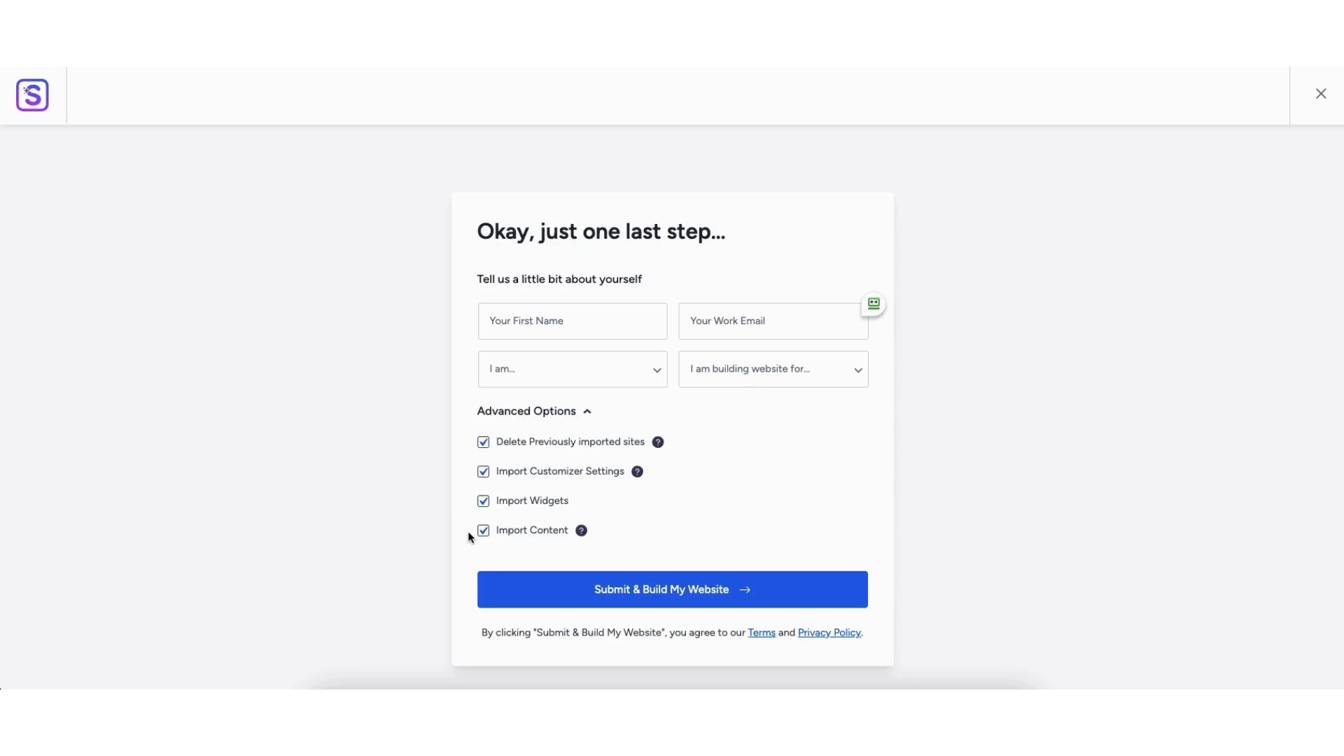
left_click(662, 592)
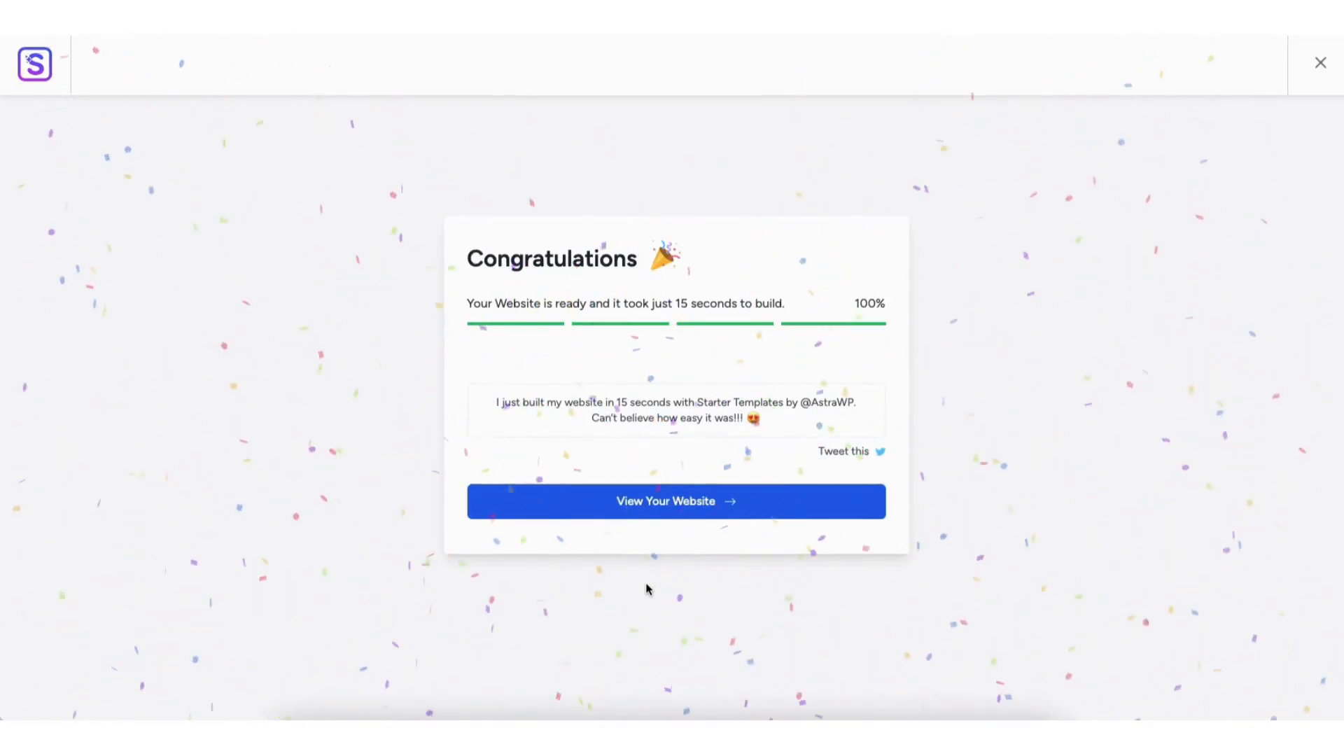
Step: View the built website down to its image gallery, and open the home page for editing with Elementor
left_click(650, 504)
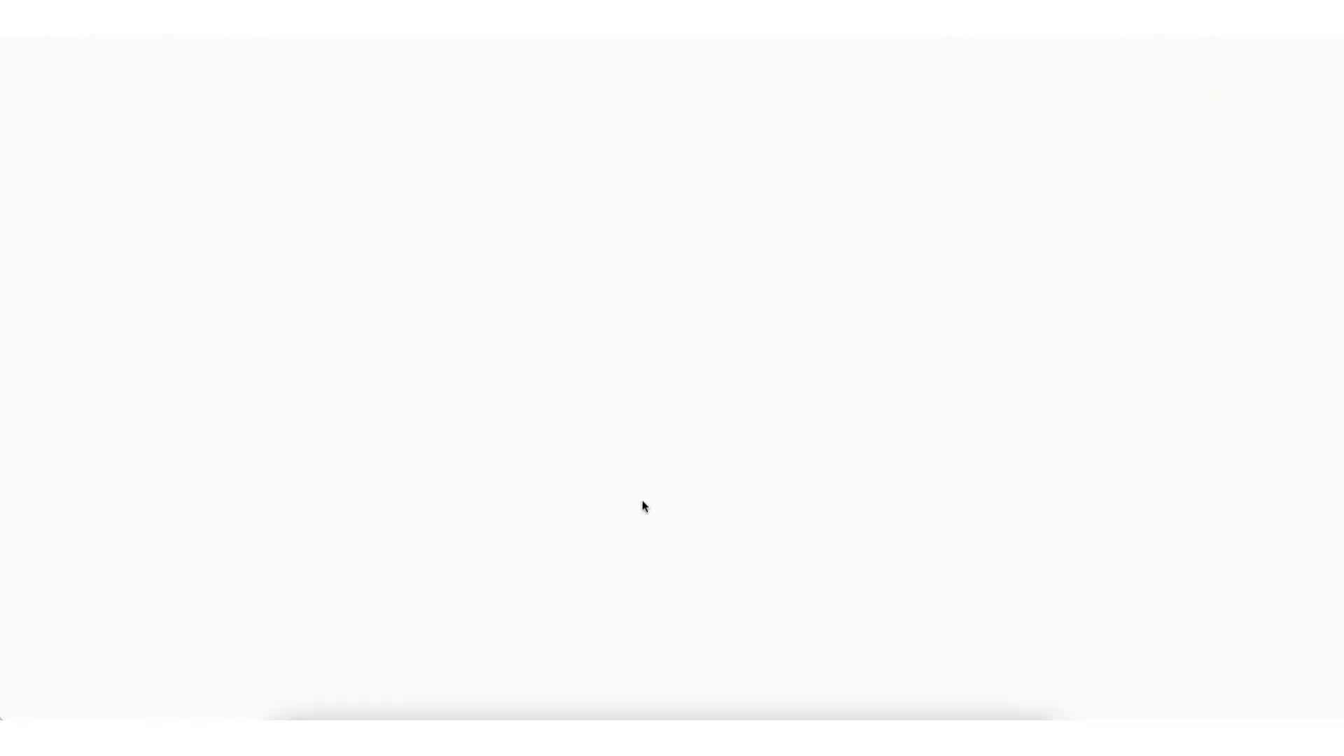
scroll(644, 505, "down", 4)
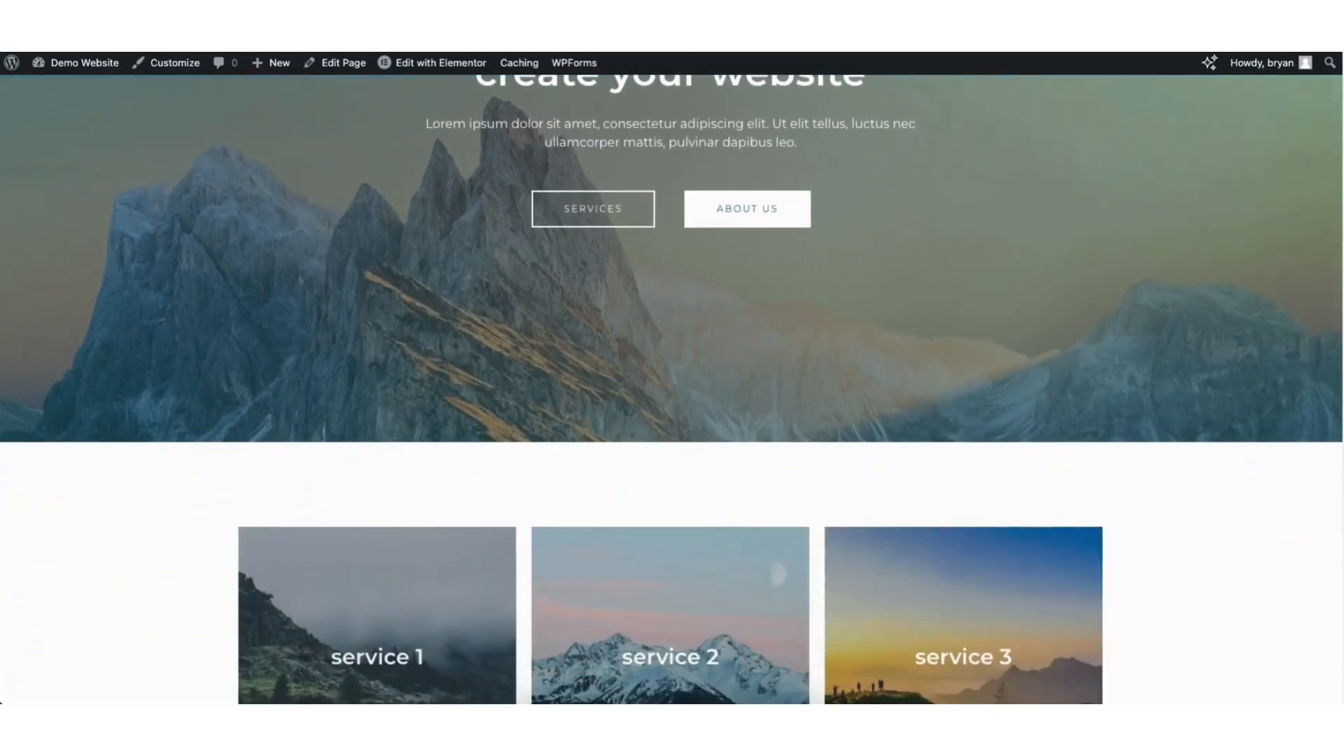
scroll(672, 389, "down", 9)
scroll(1309, 437, "down", 8)
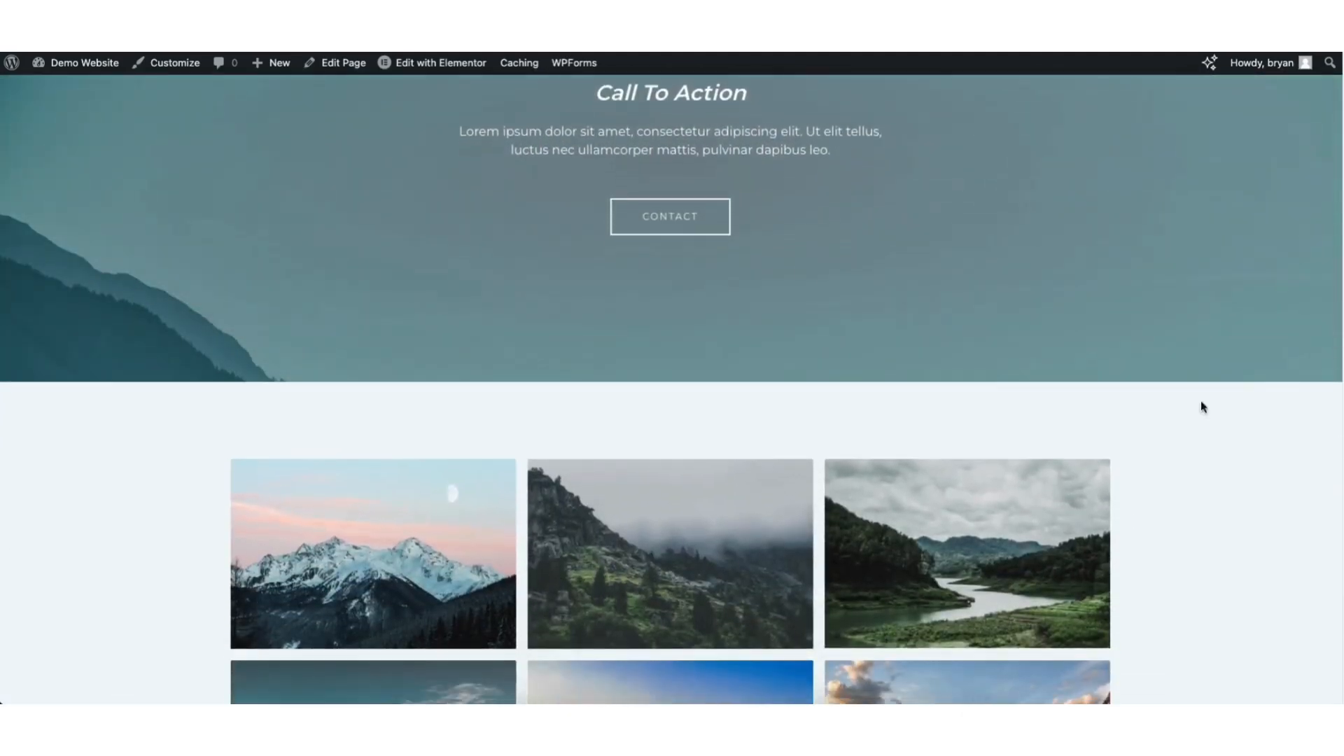
mouse_move(424, 63)
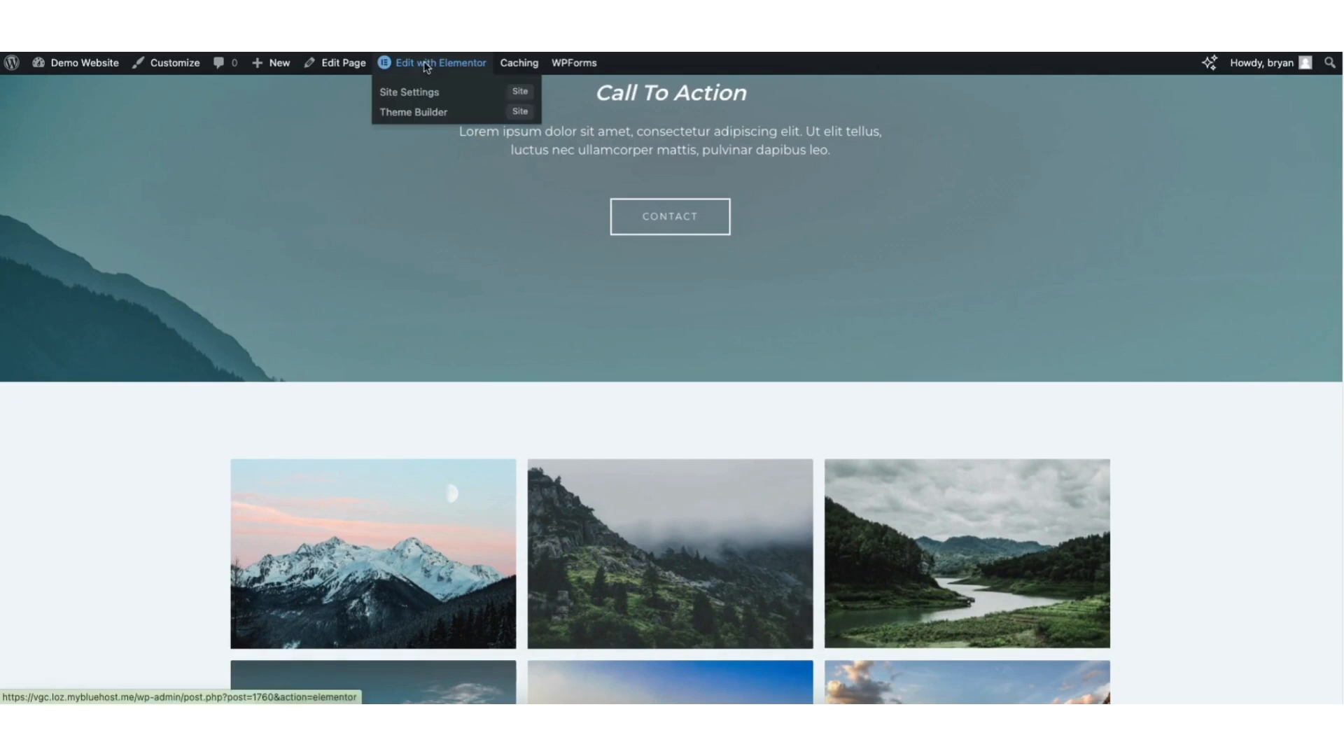
left_click(425, 67)
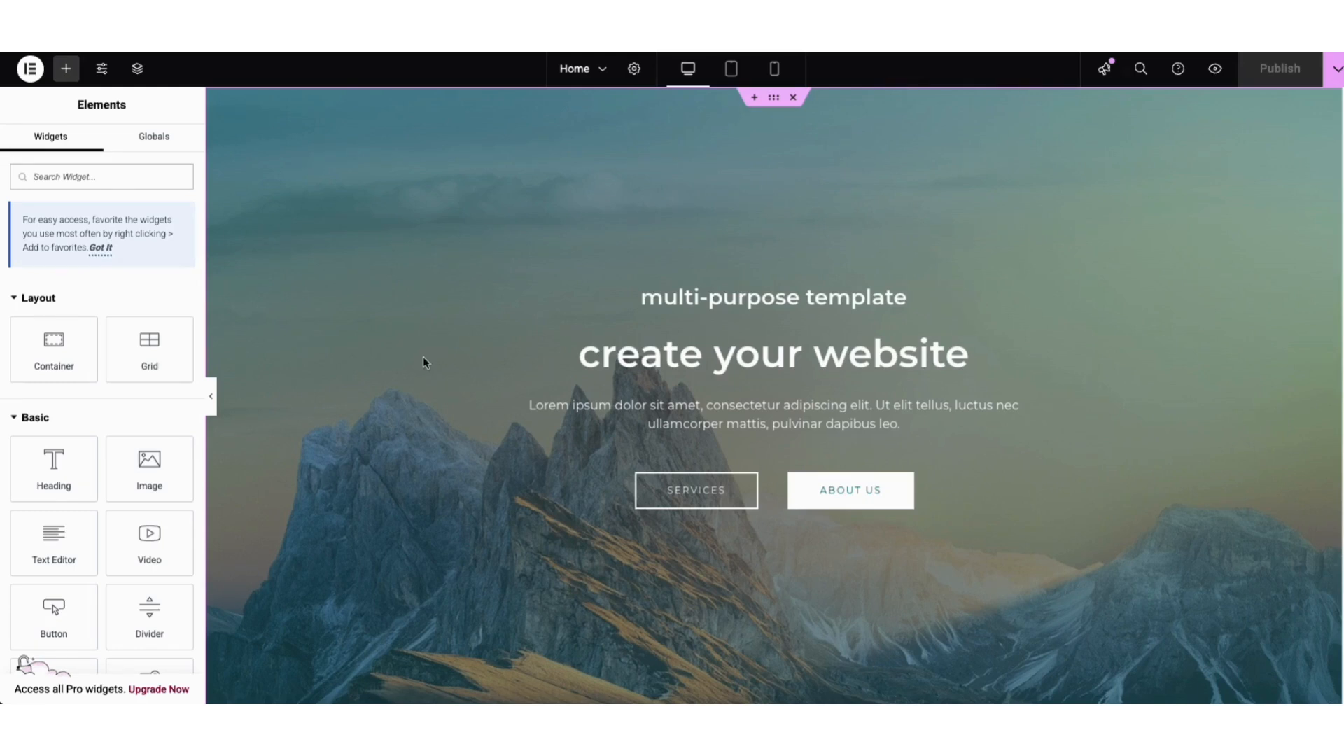
Step: Replace the hero section's main heading with "my demo business website."
left_click(588, 357)
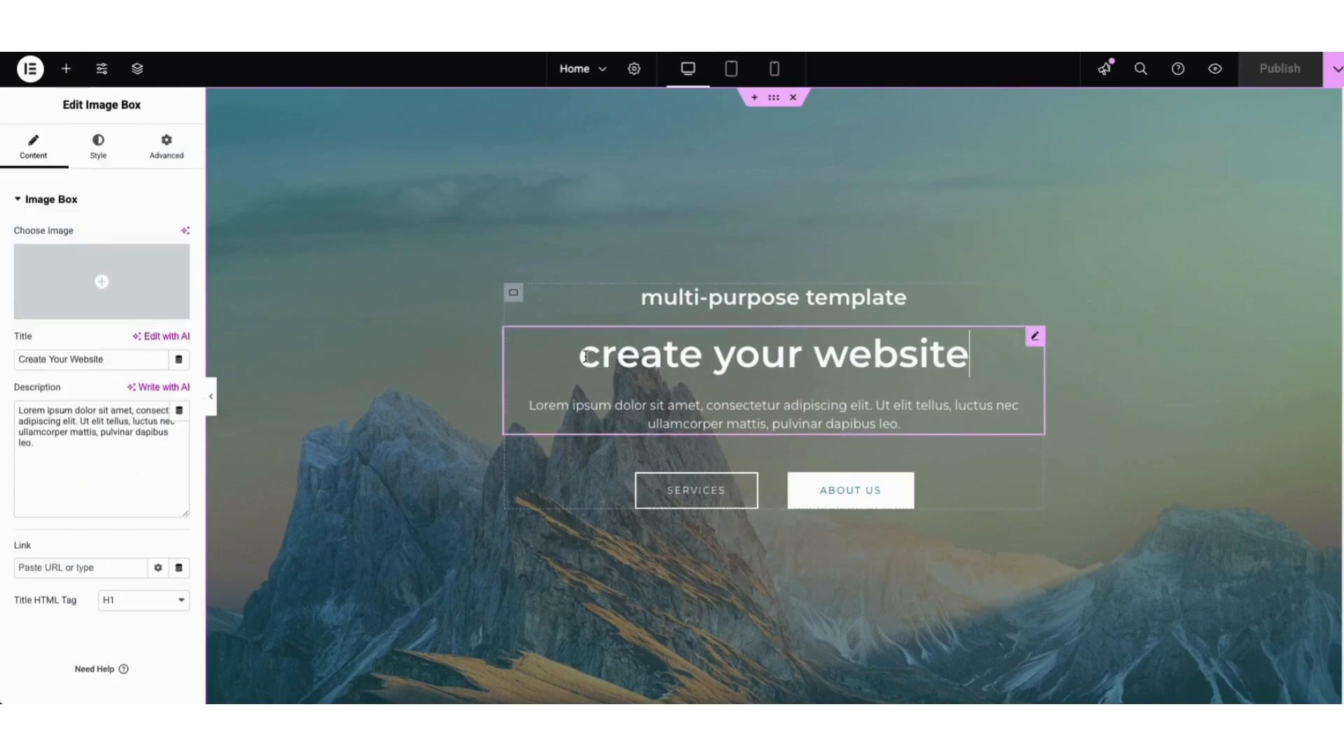
left_click_drag(581, 354, 983, 352)
type("my")
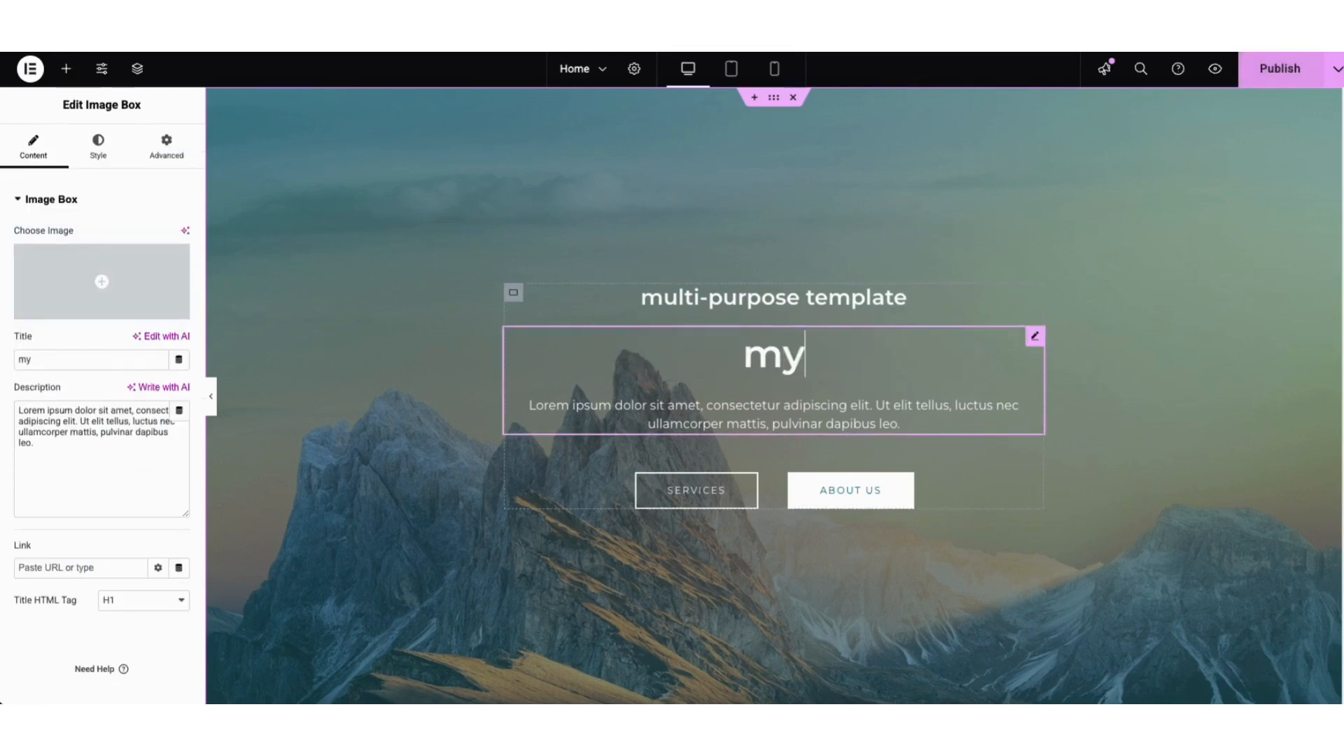
type(" demo business website.")
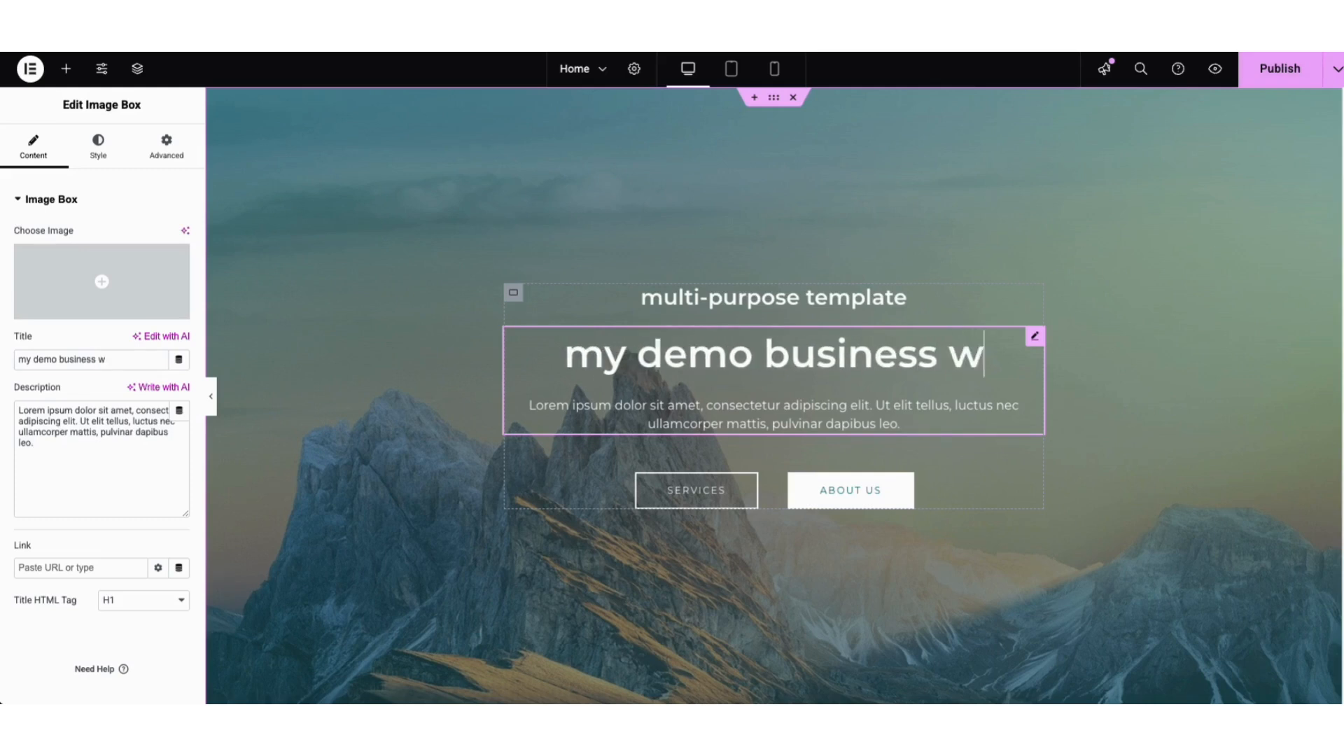
Step: Examine the hero heading's title typography settings, including the font family and size options
left_click(98, 149)
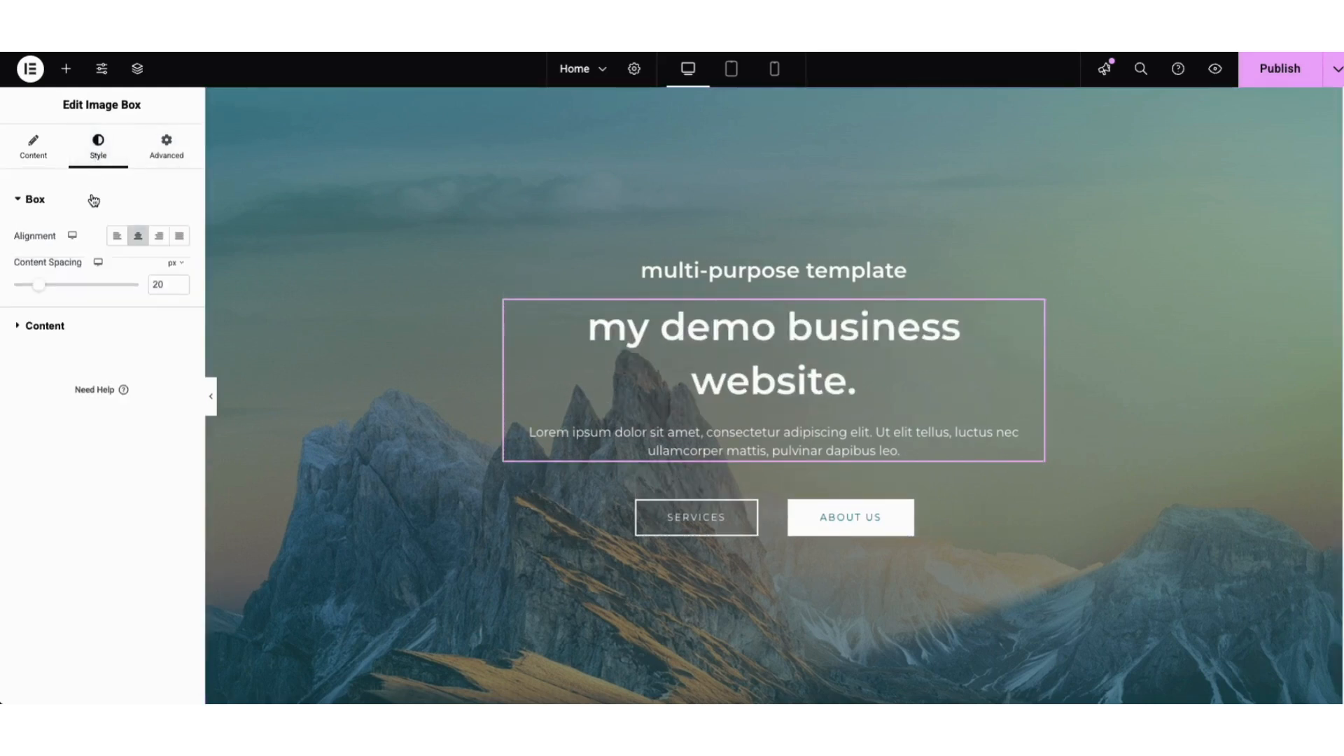
left_click(53, 326)
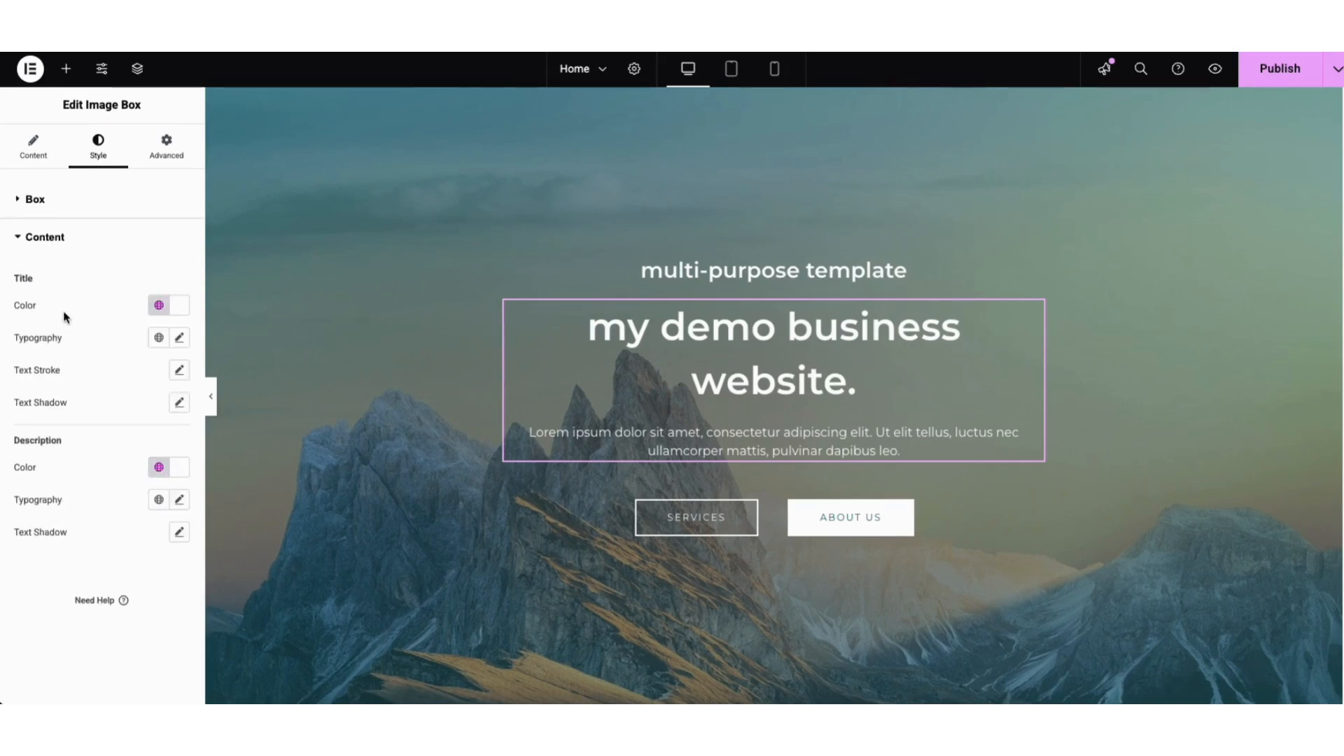
left_click(180, 339)
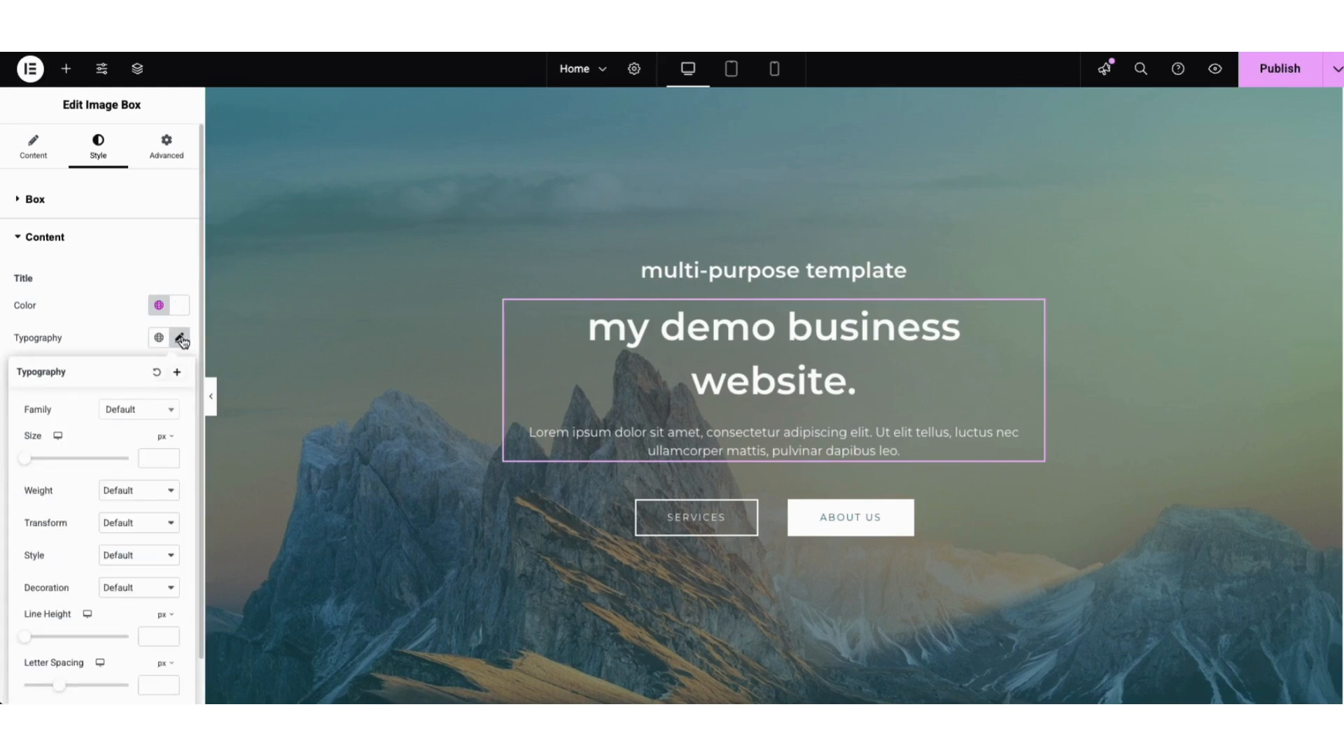
left_click(168, 410)
left_click_drag(181, 452, 177, 467)
left_click(81, 421)
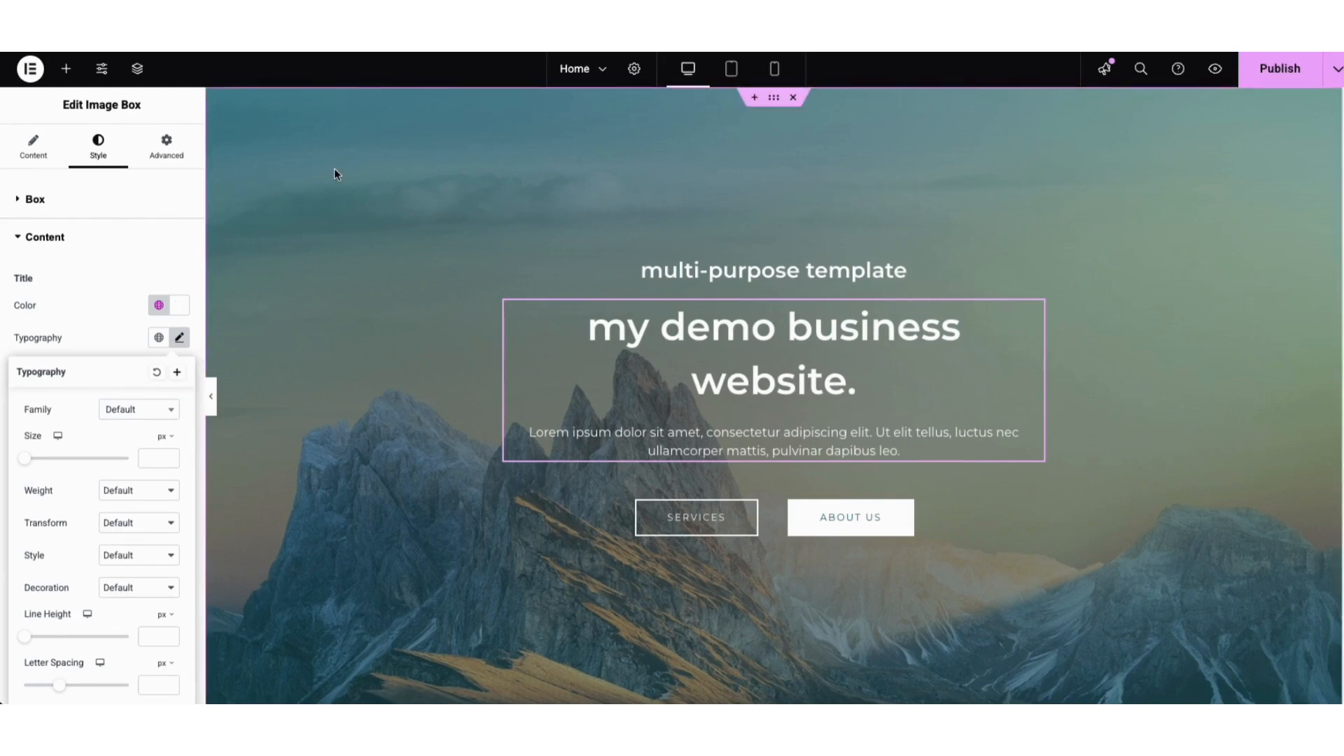
Step: Replace the hero container's background image with the media library photo of a smiling woman and bearded man at a table
right_click(328, 195)
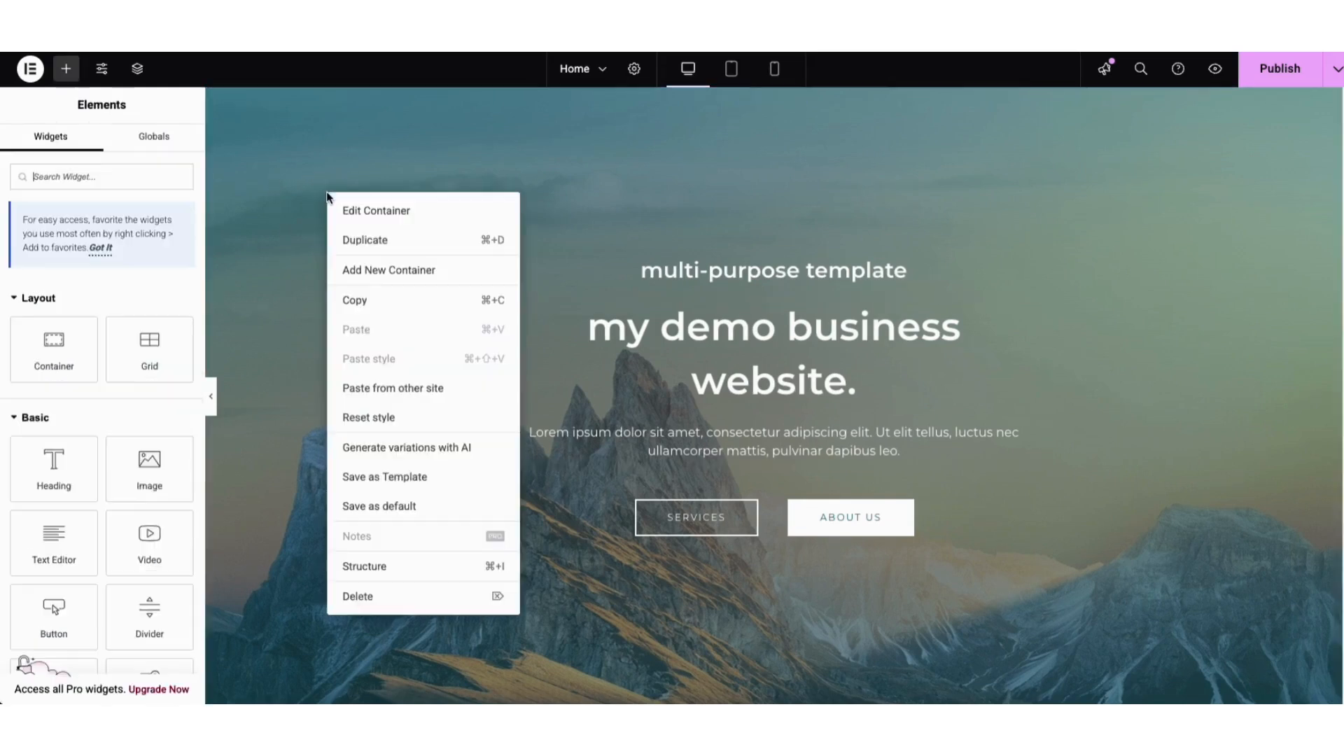
left_click(357, 211)
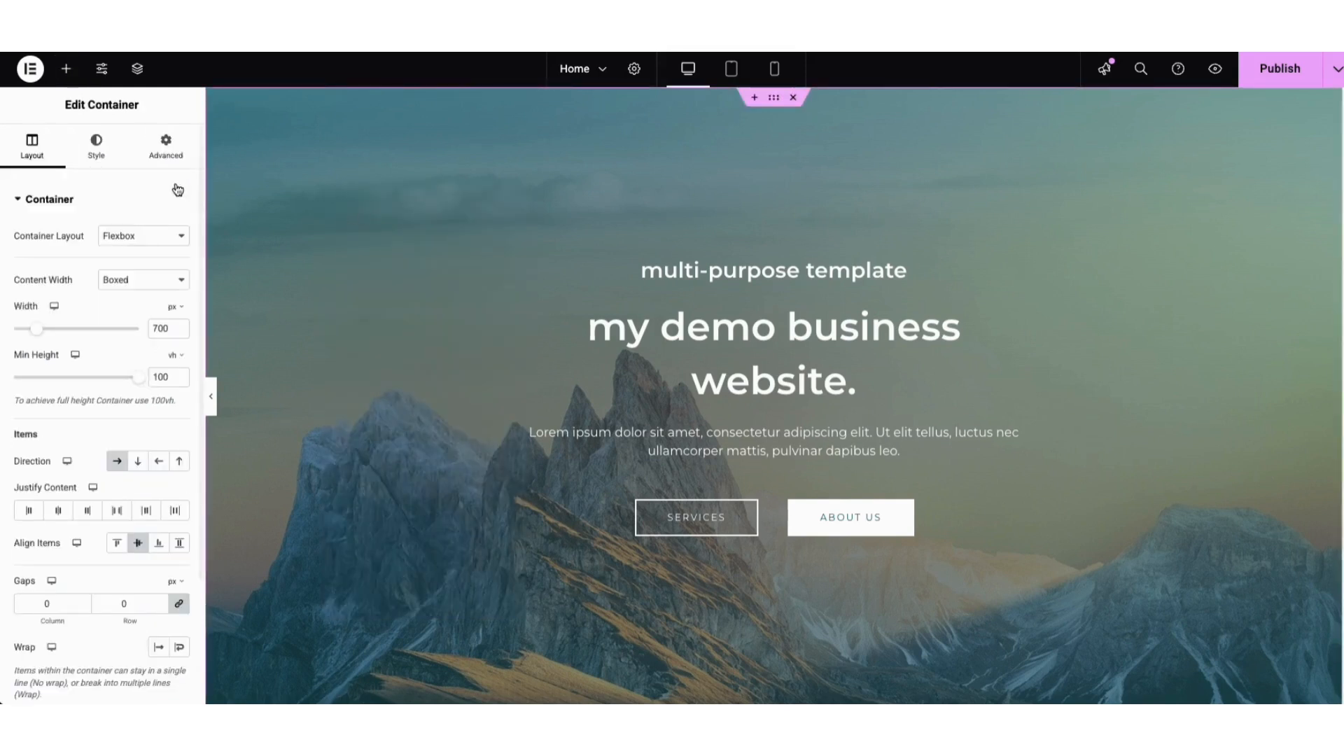
left_click(96, 153)
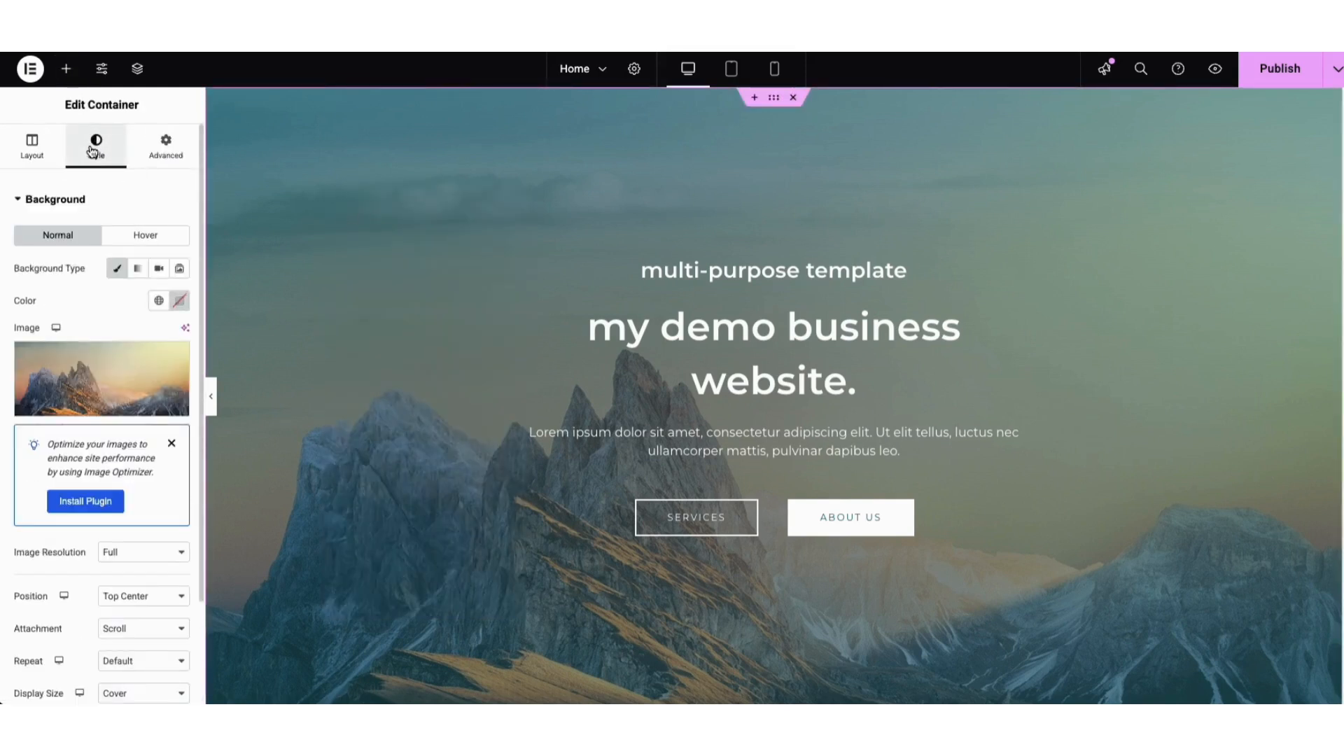
mouse_move(109, 394)
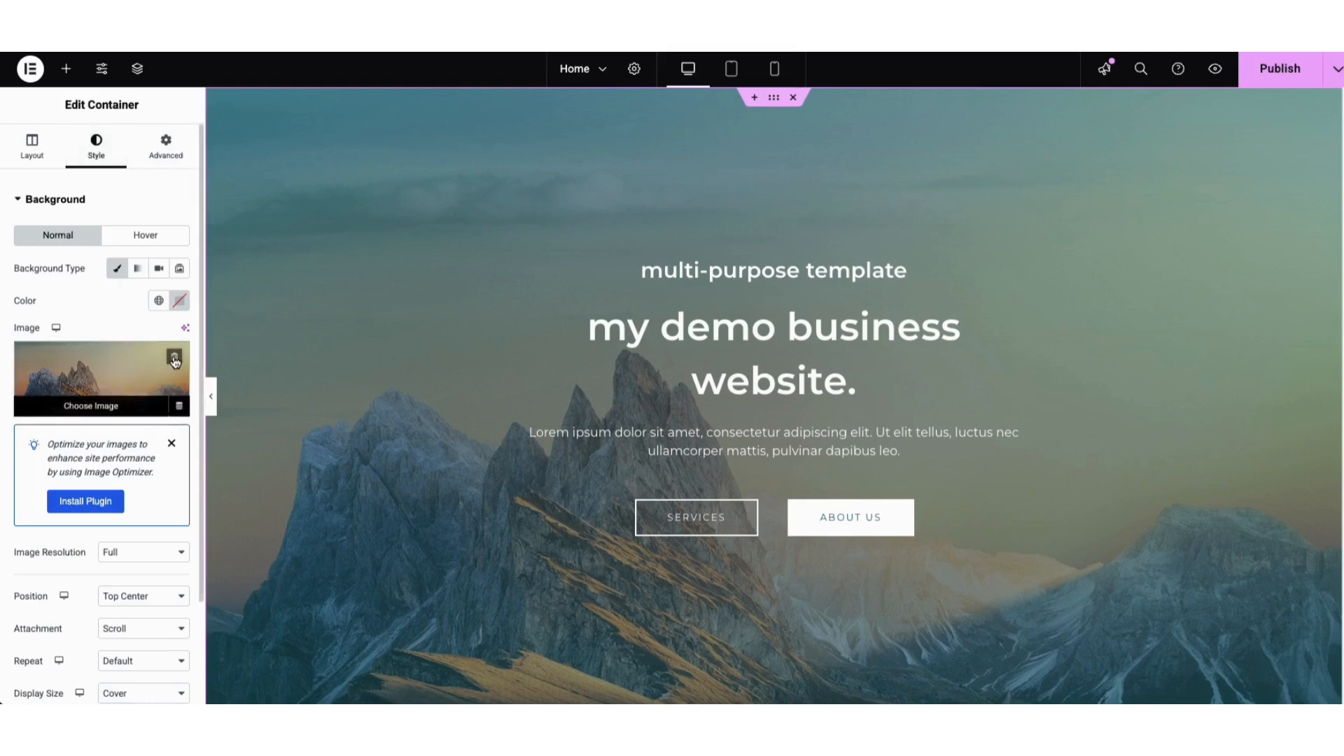
left_click(83, 400)
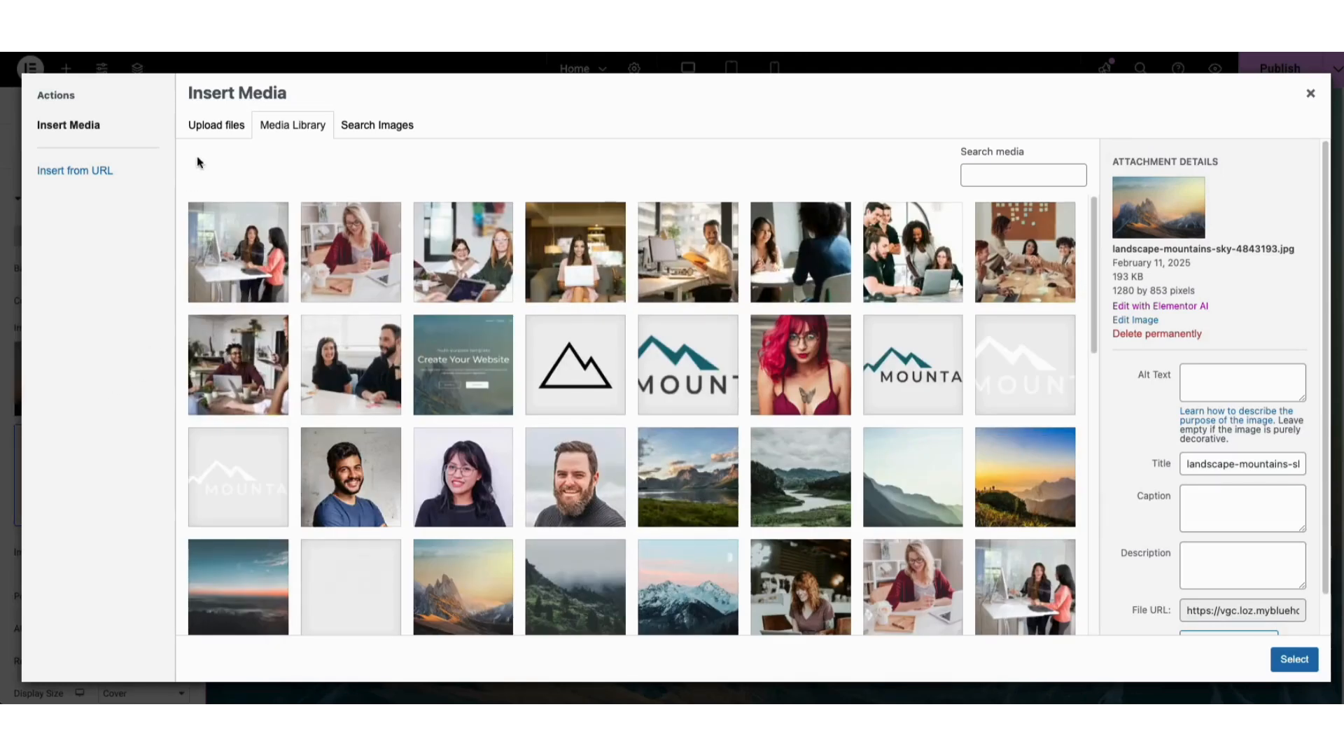
left_click(213, 126)
left_click(304, 133)
left_click(356, 365)
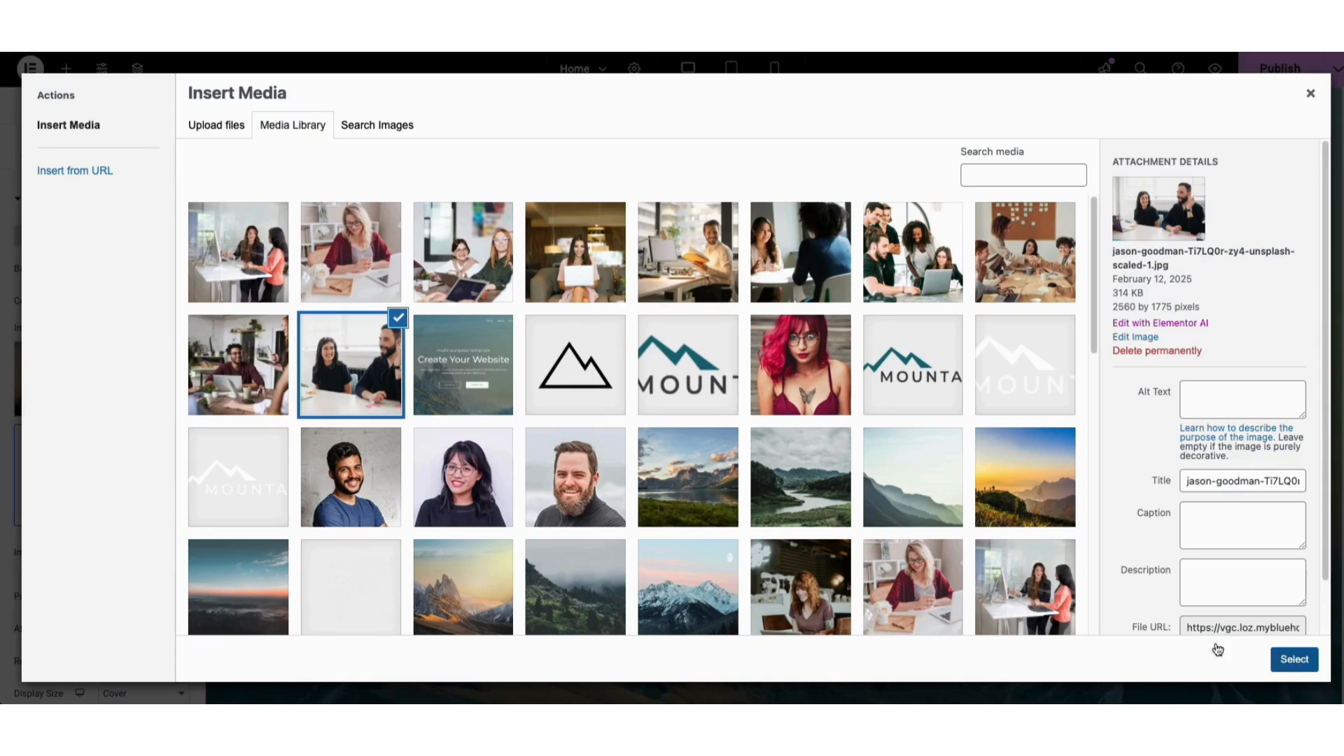
left_click(1294, 658)
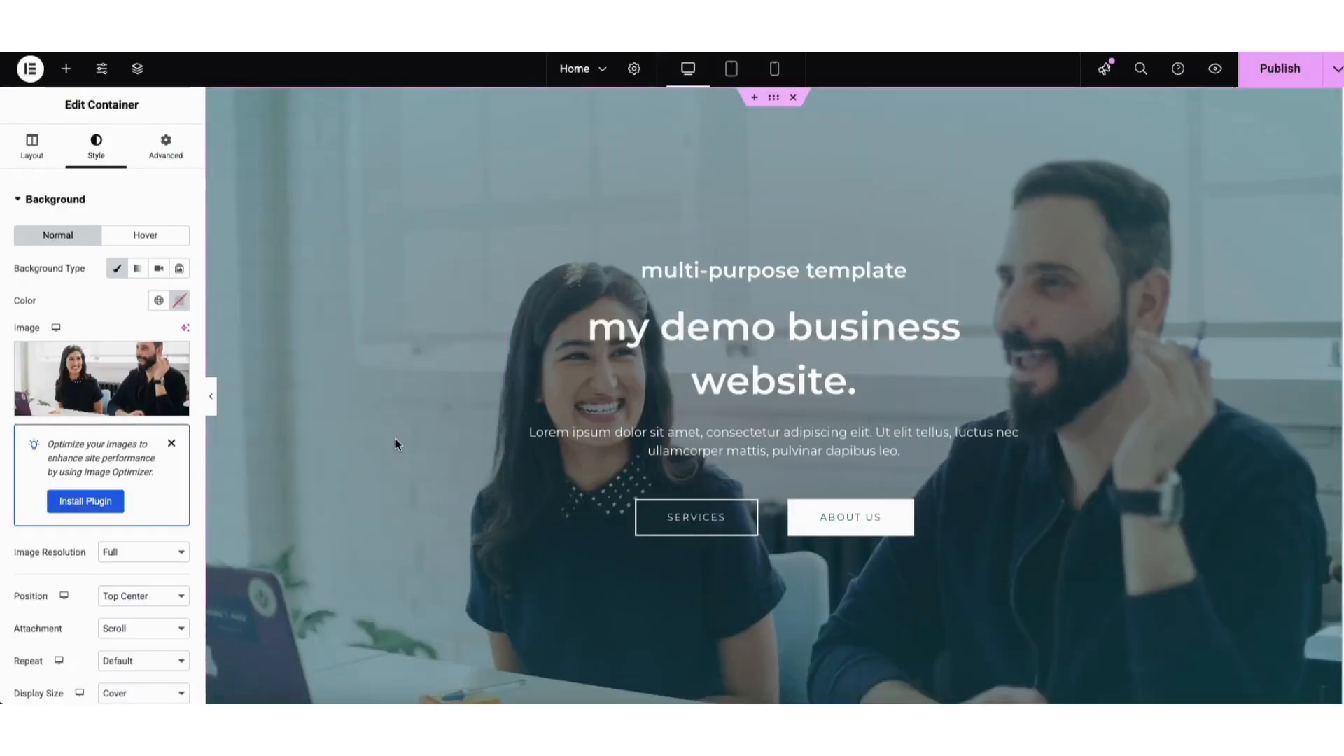
Step: Set the hero background overlay's first gradient color to #113042 and its opacity to 0.56
scroll(197, 455, "down", 2)
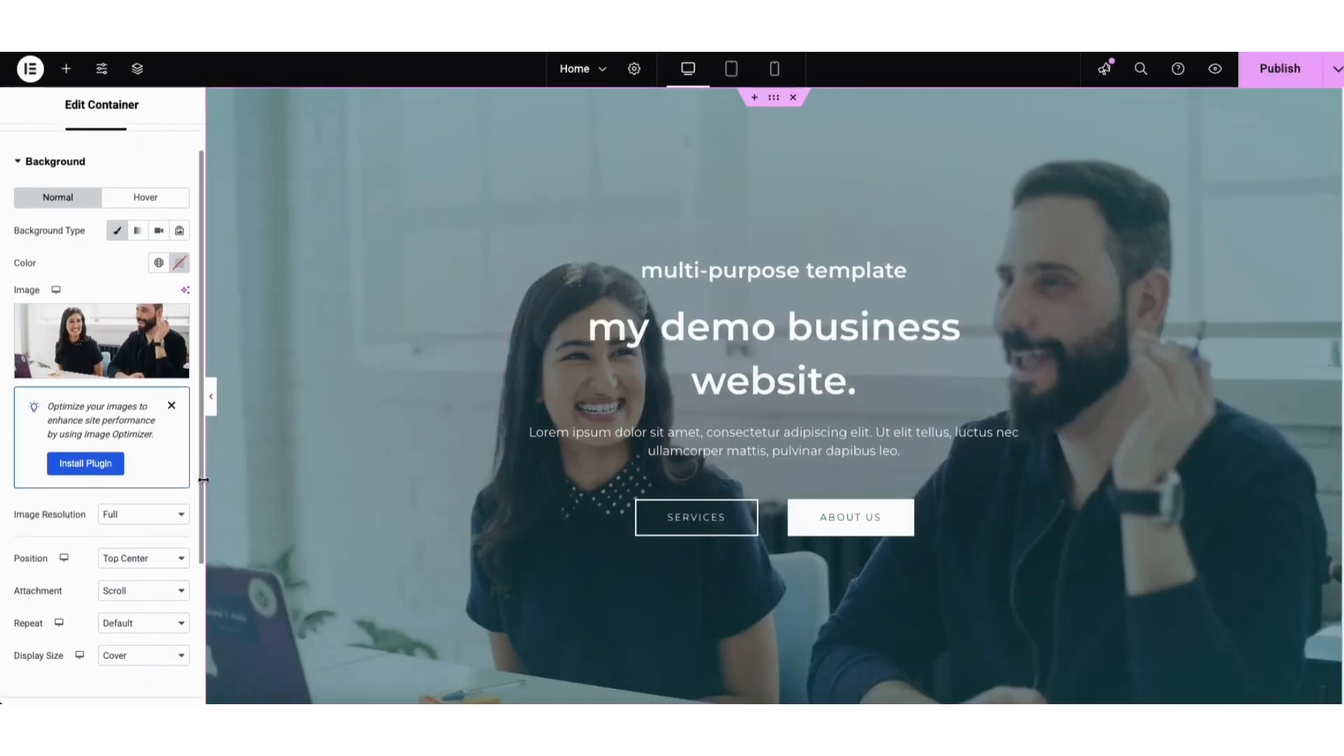
scroll(208, 546, "down", 1)
scroll(208, 576, "down", 1)
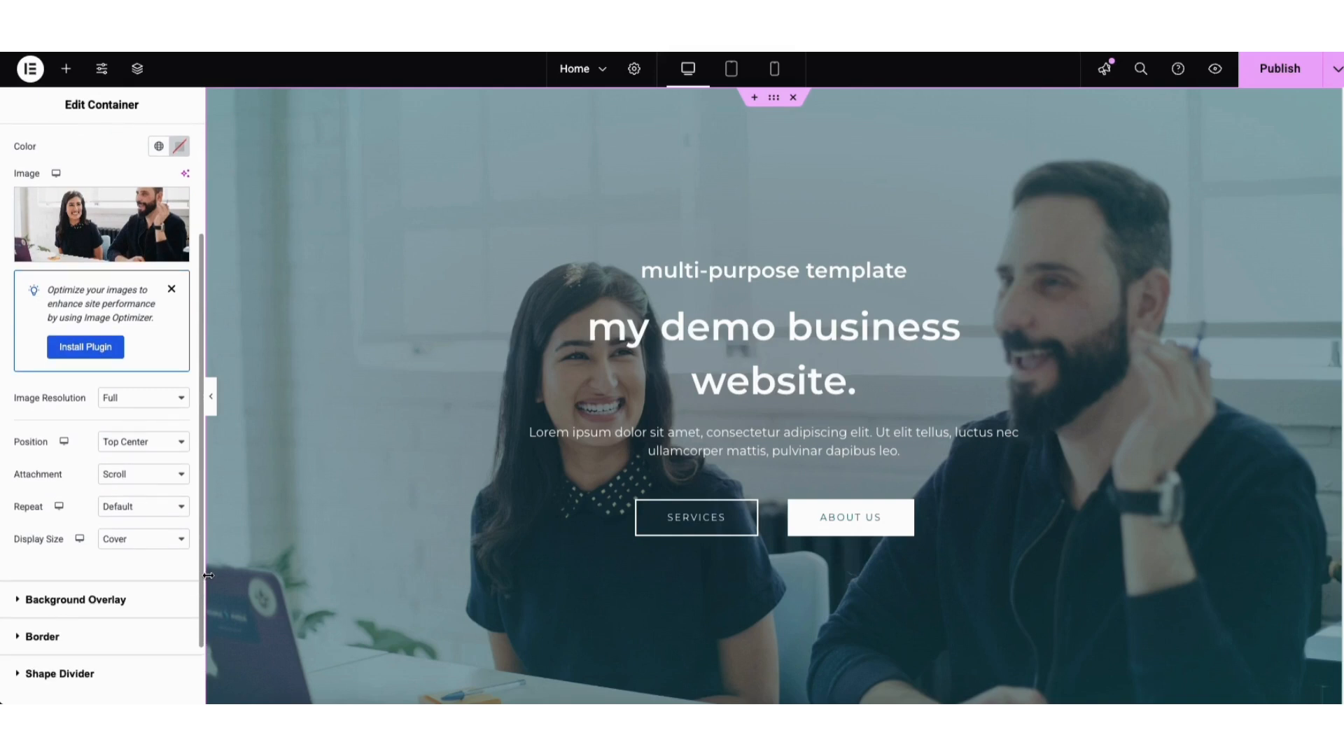
scroll(182, 584, "down", 1)
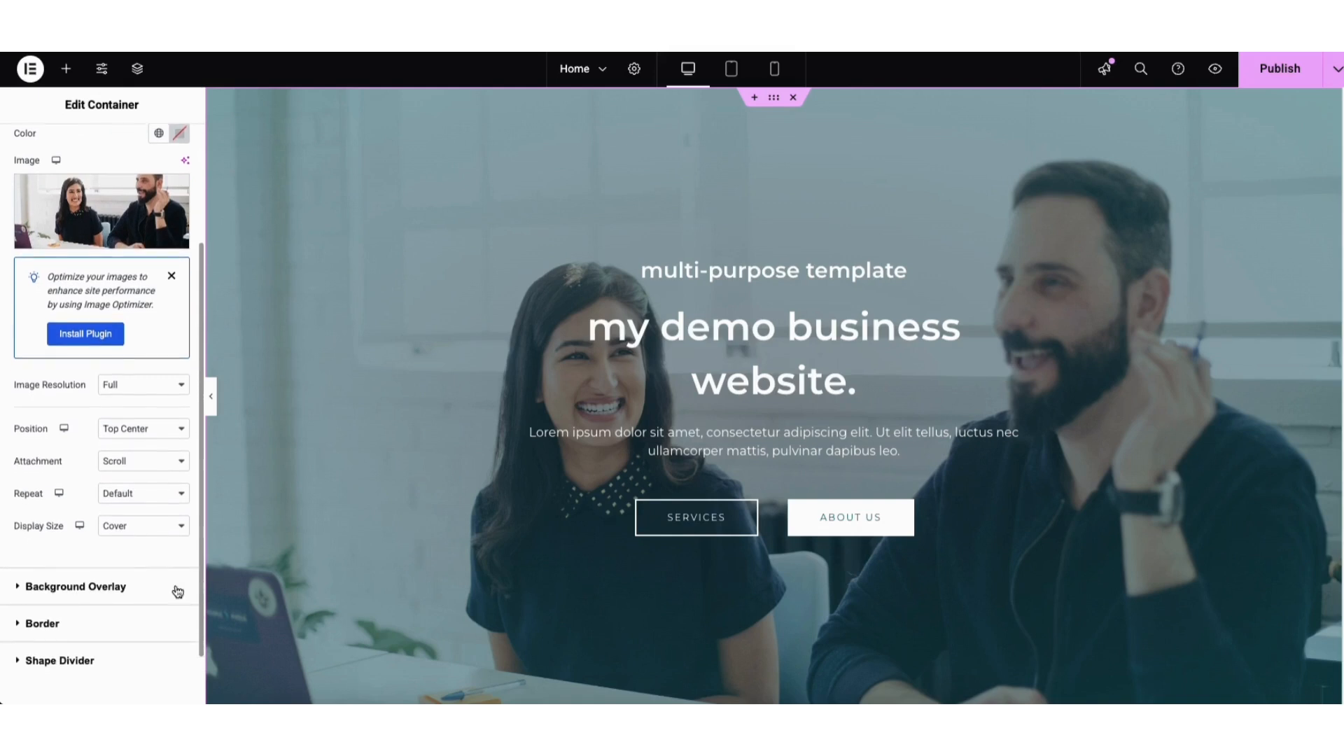
left_click(107, 592)
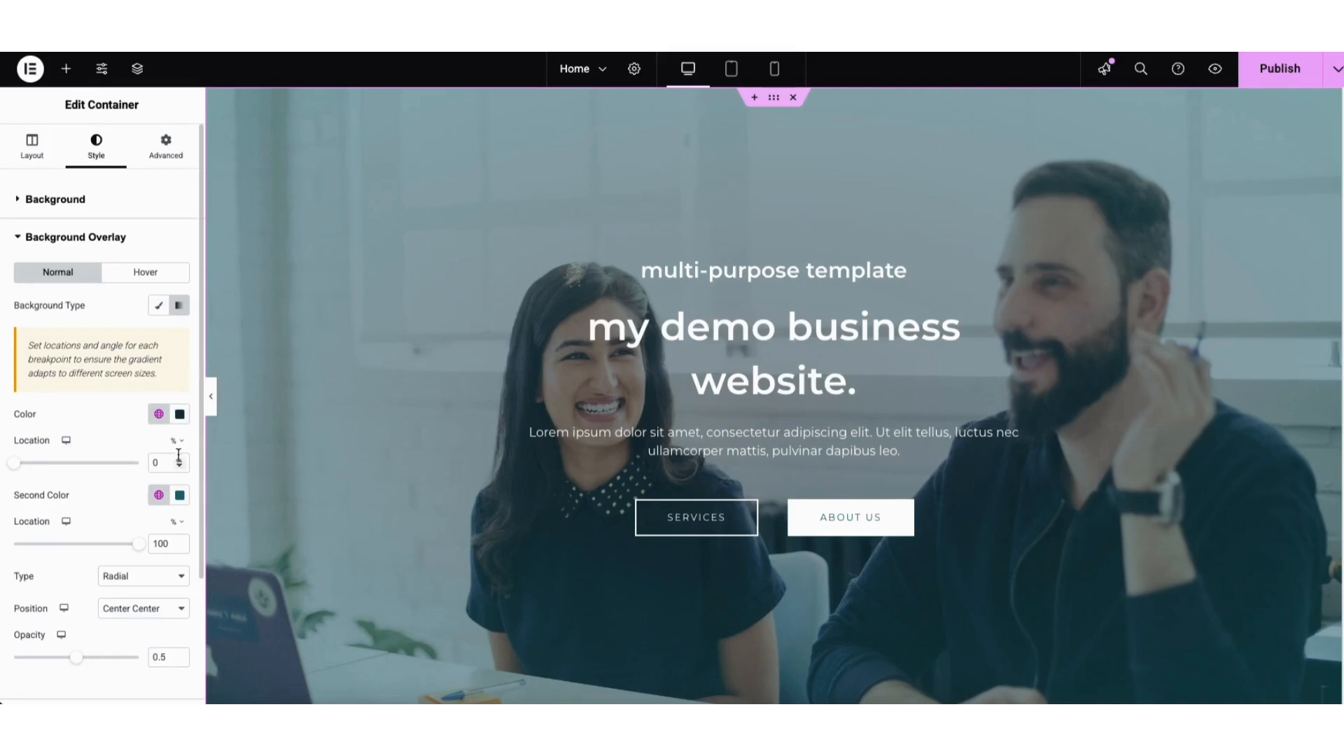
left_click(179, 414)
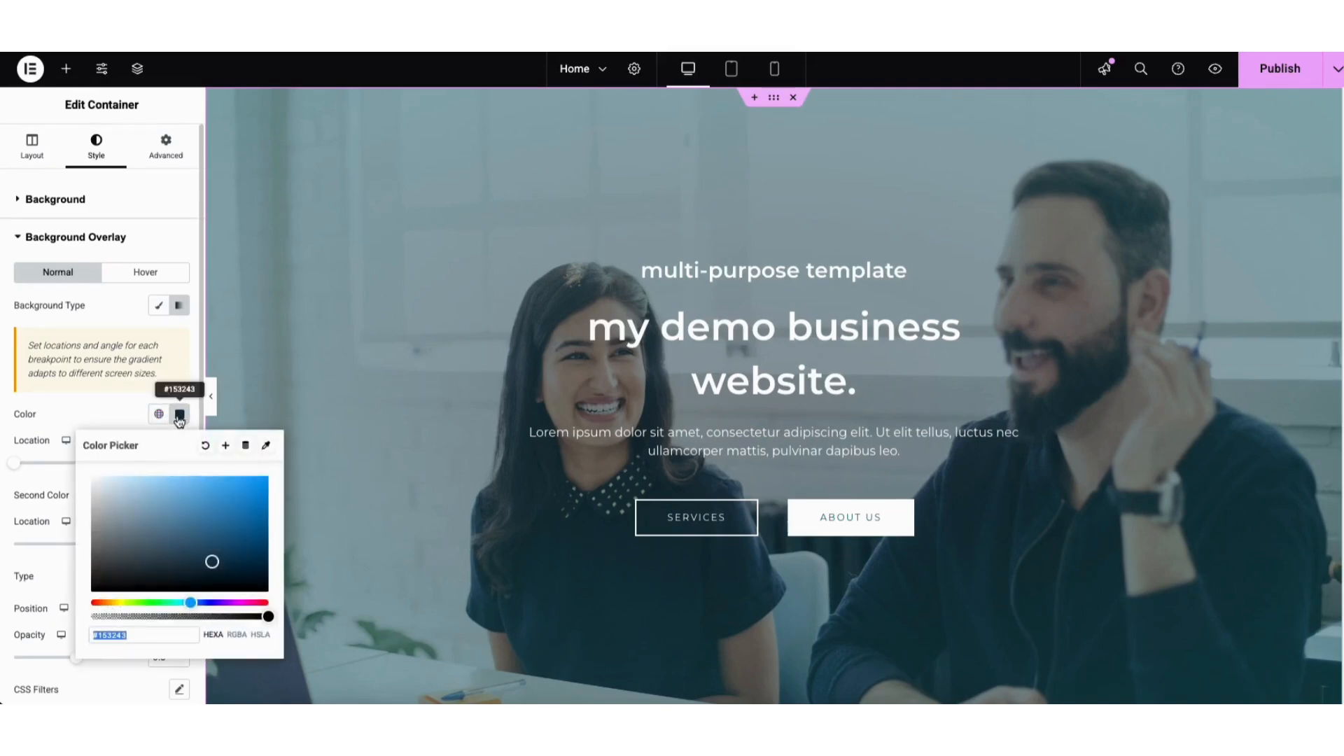
mouse_move(212, 562)
left_mouse_down()
mouse_move(248, 491)
mouse_move(221, 561)
left_mouse_up()
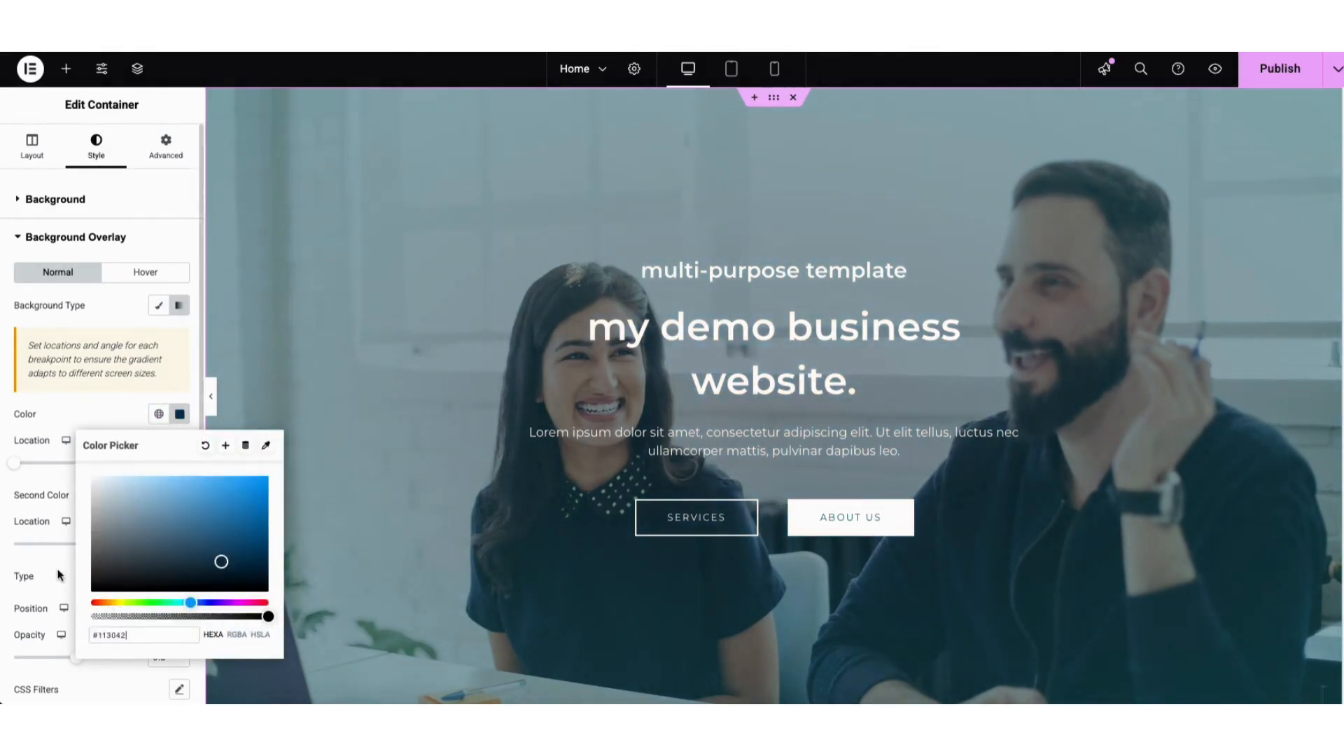
left_click(60, 574)
mouse_move(77, 656)
left_mouse_down()
mouse_move(43, 665)
mouse_move(133, 663)
mouse_move(86, 666)
left_mouse_up()
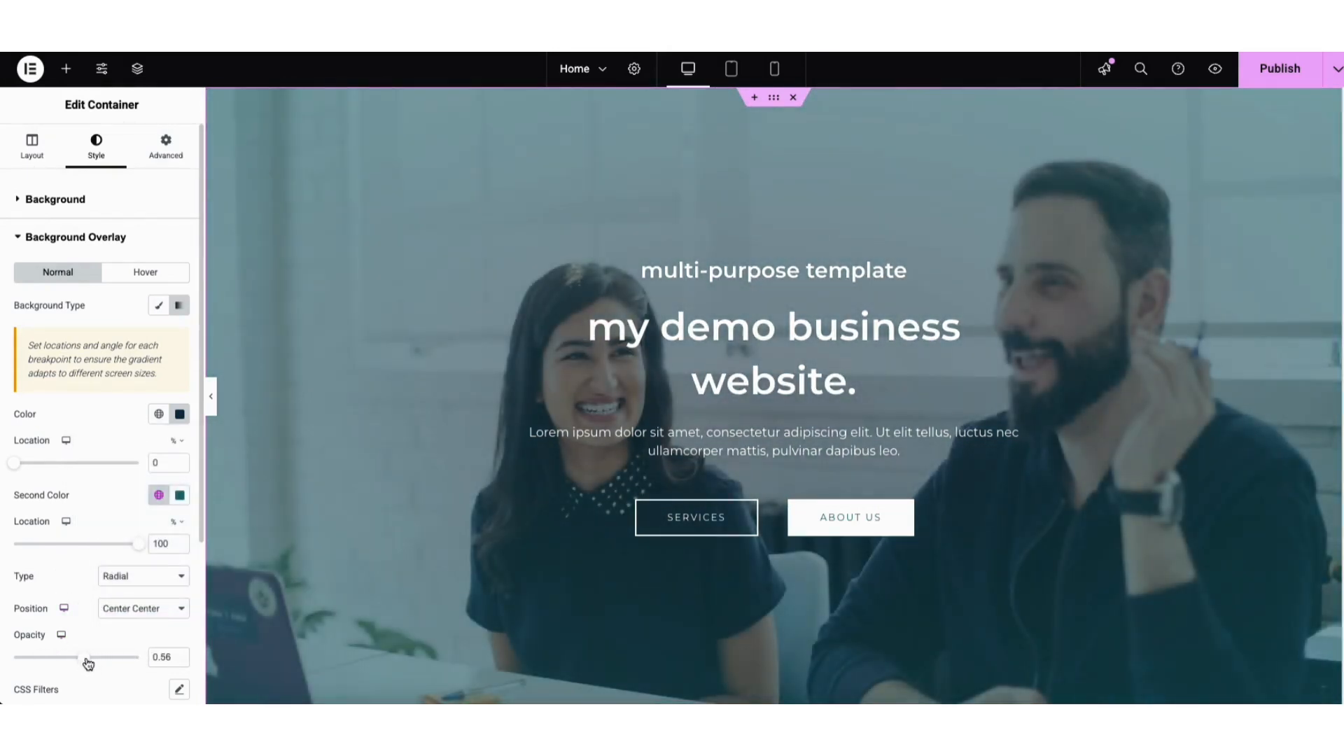
Step: Examine the Services button's text, link and icon options, along with its normal and hover style settings
left_click(668, 523)
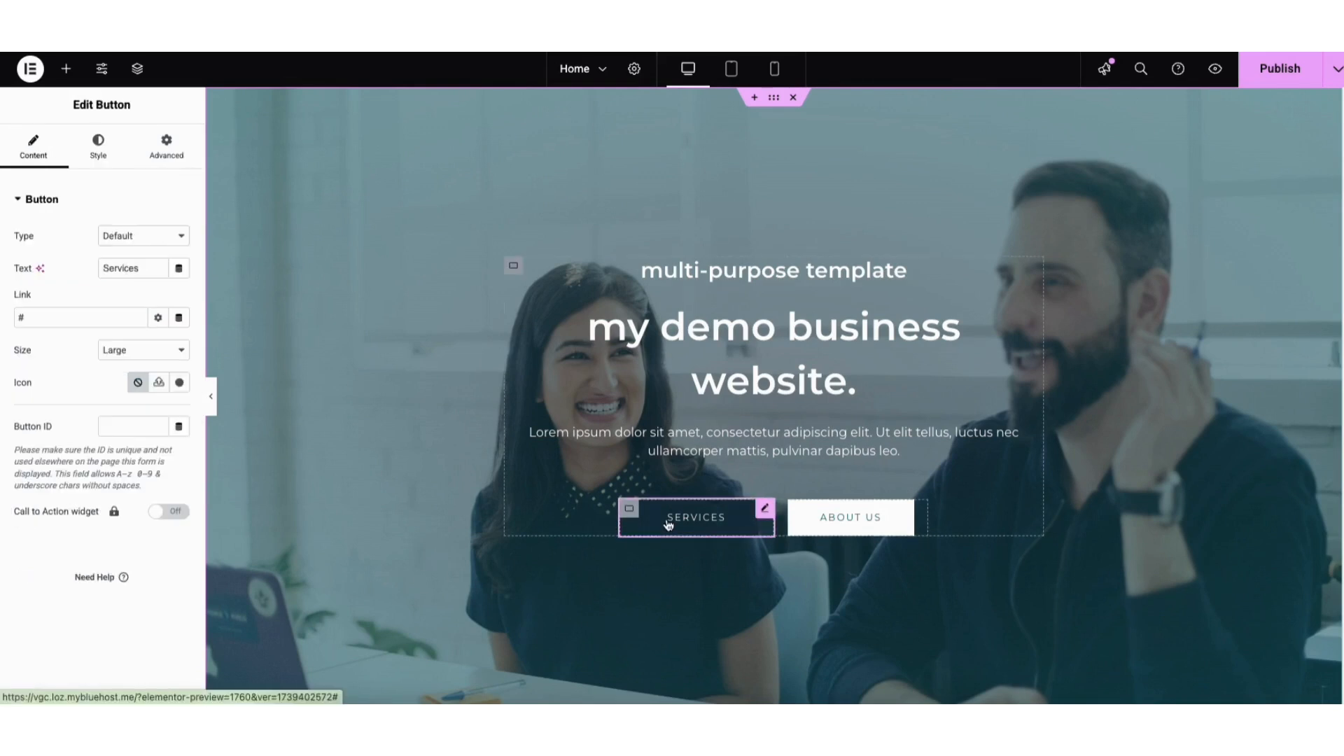
left_click_drag(103, 268, 148, 267)
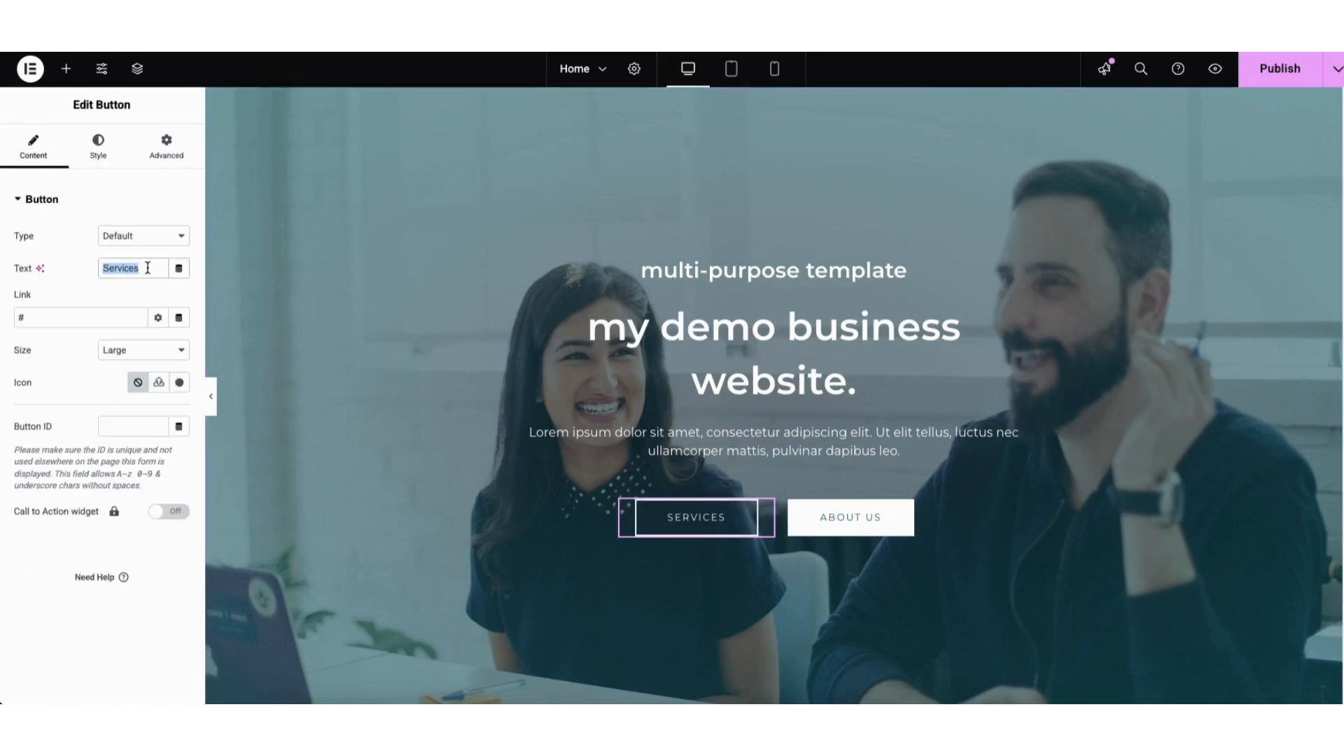
left_click(115, 290)
left_click(157, 318)
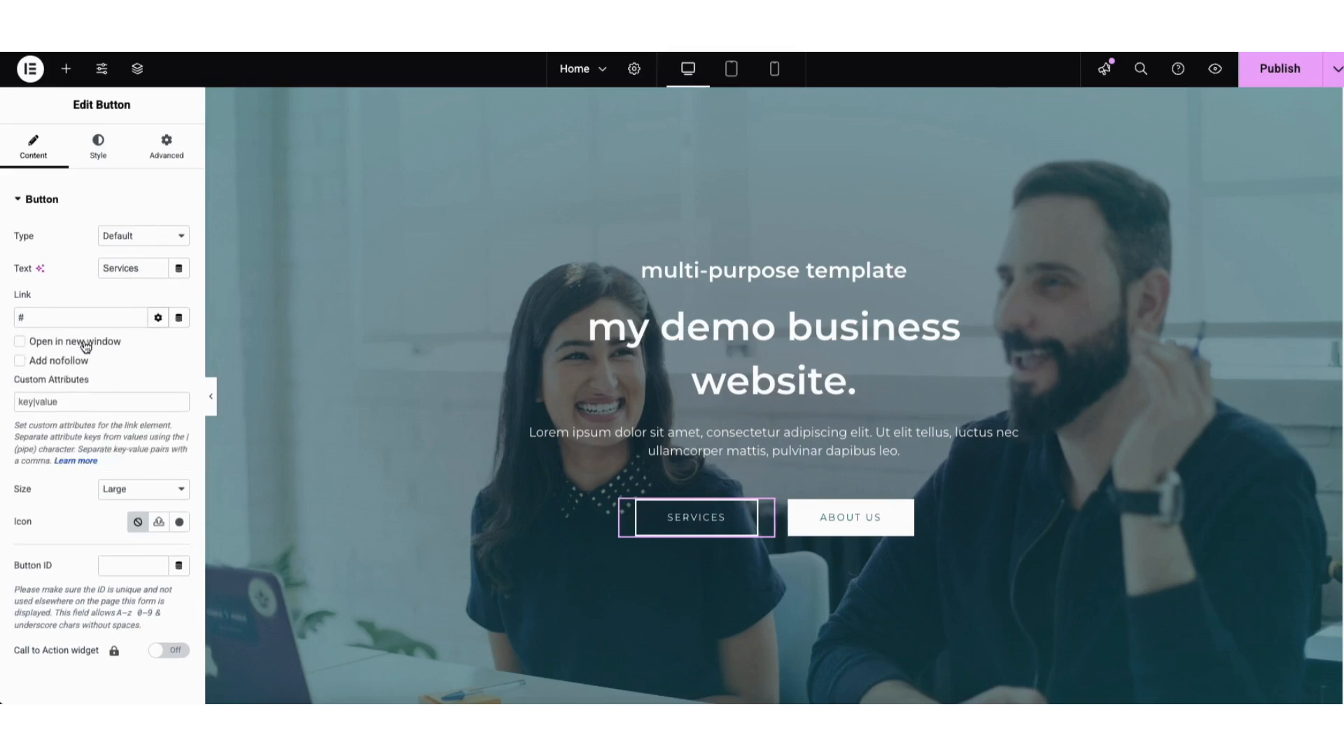
left_click(159, 319)
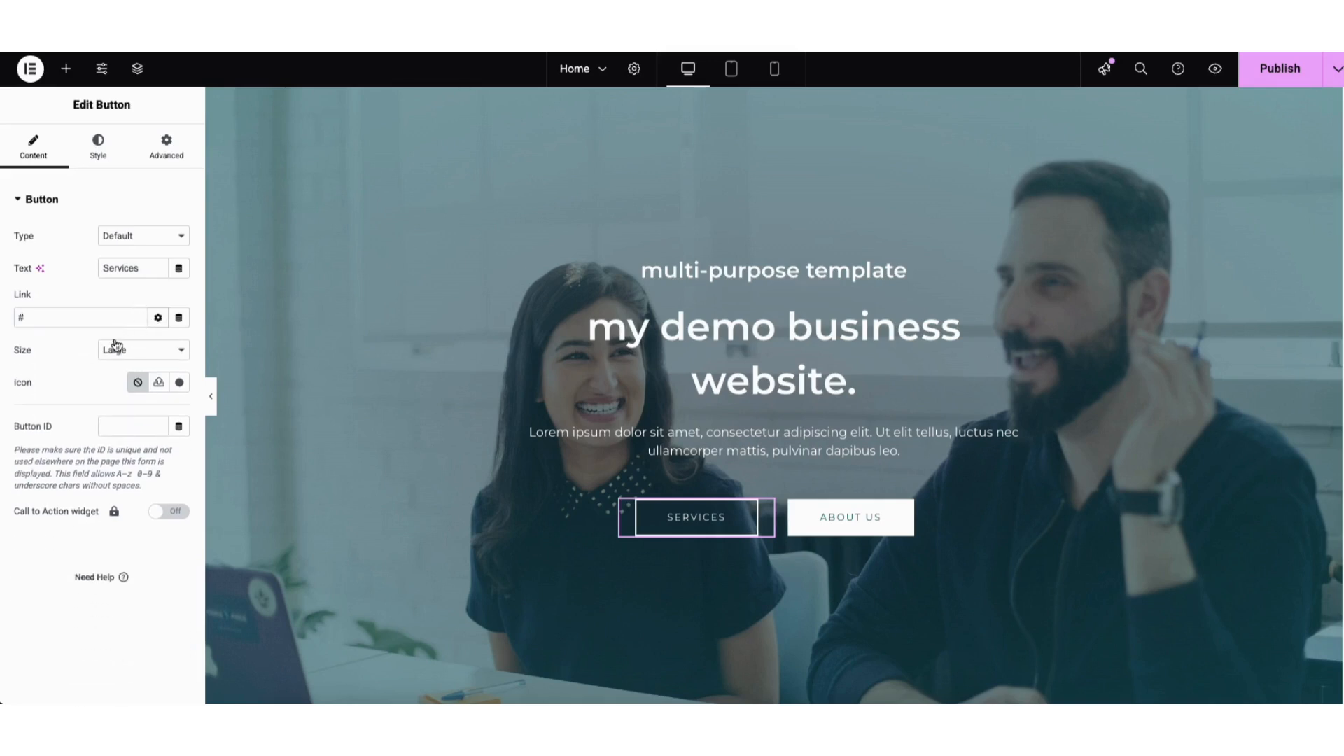
left_click(179, 383)
scroll(1085, 187, "down", 10)
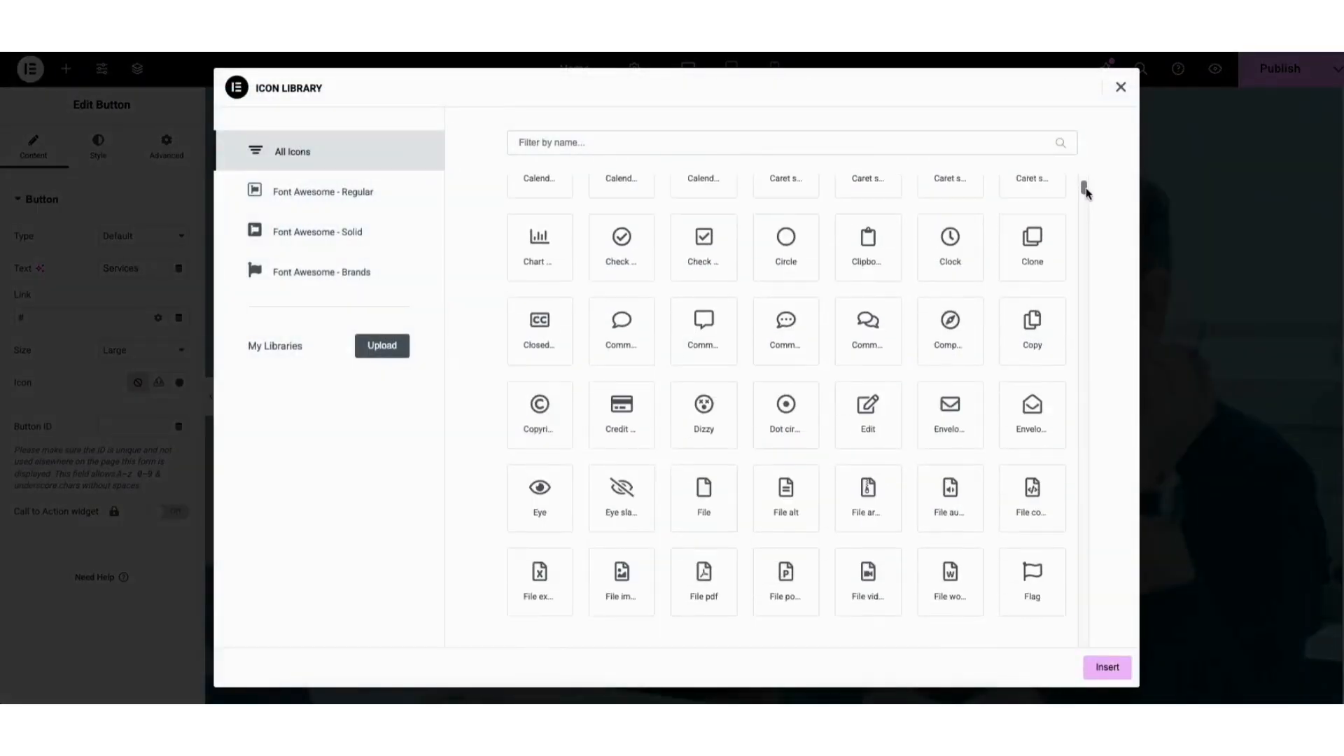
left_click(1120, 87)
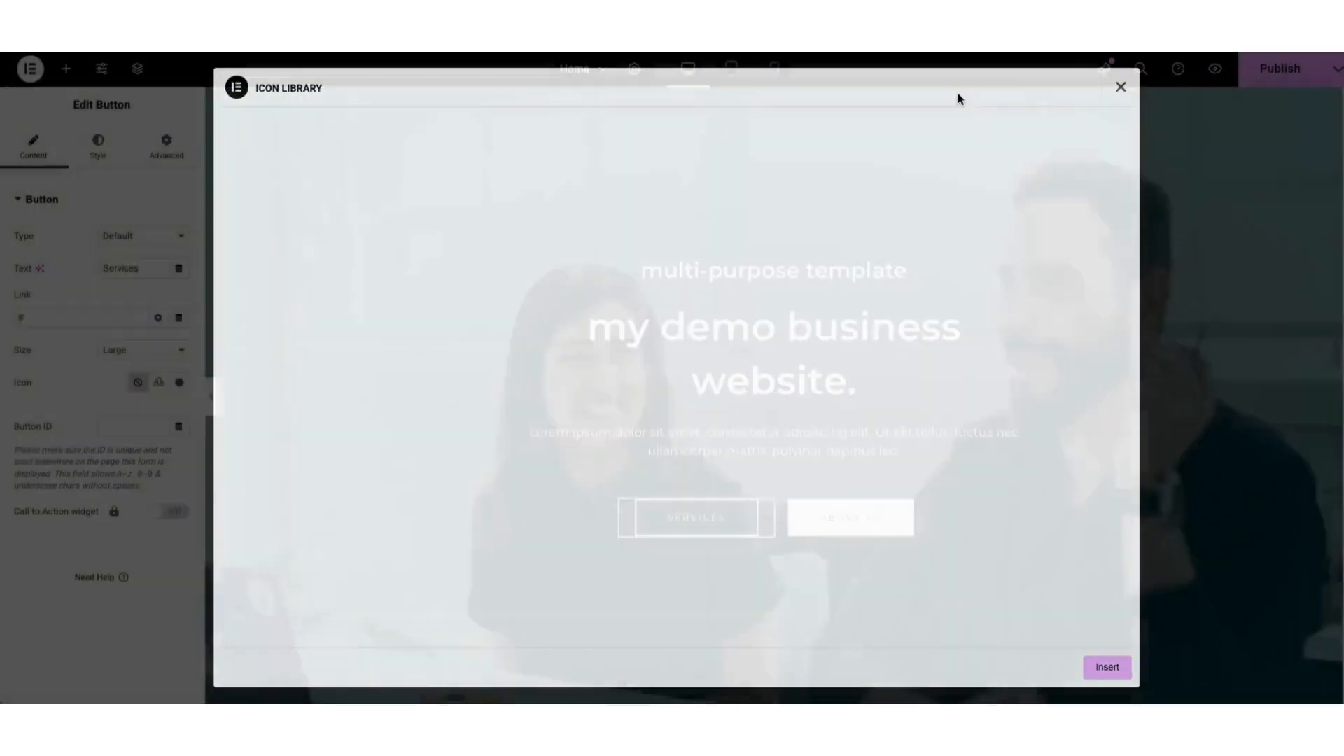
left_click(96, 149)
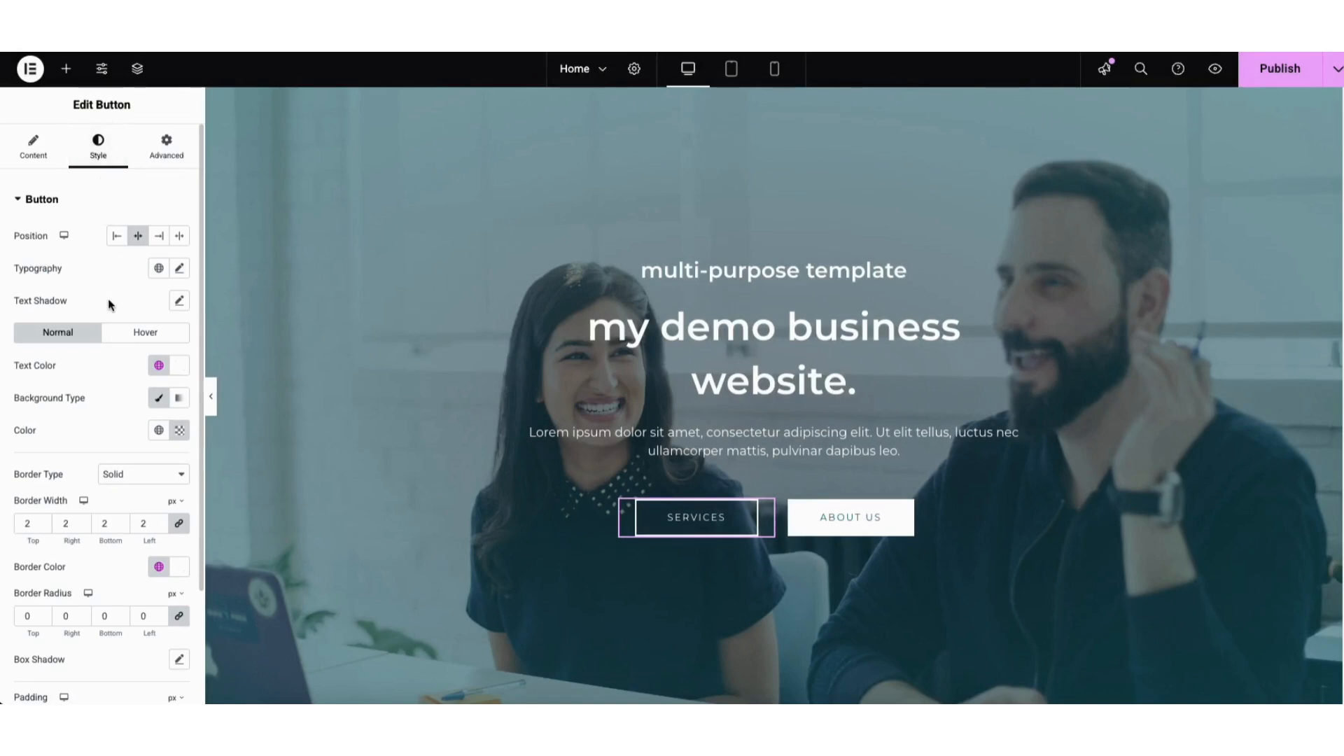
left_click(113, 335)
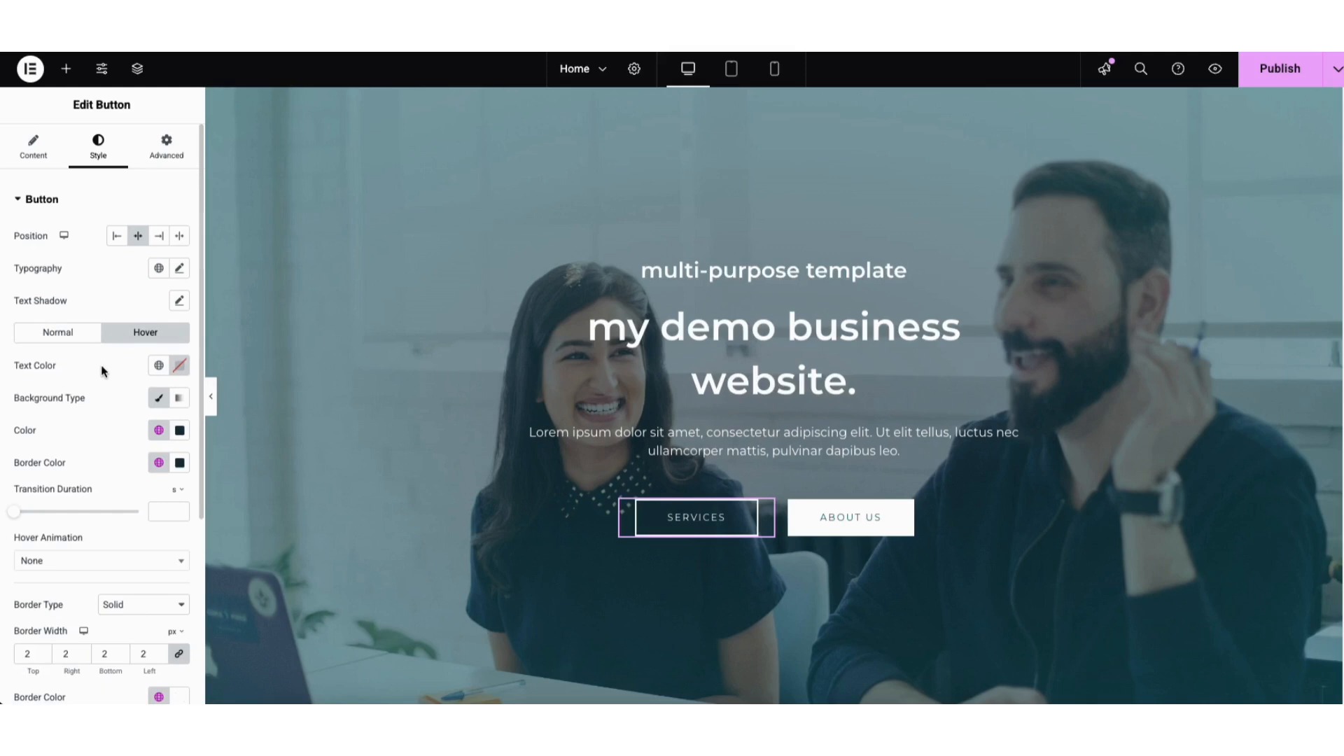
Step: Delete the hero's About Us button and move the Services button directly beneath the hero paragraph
right_click(819, 520)
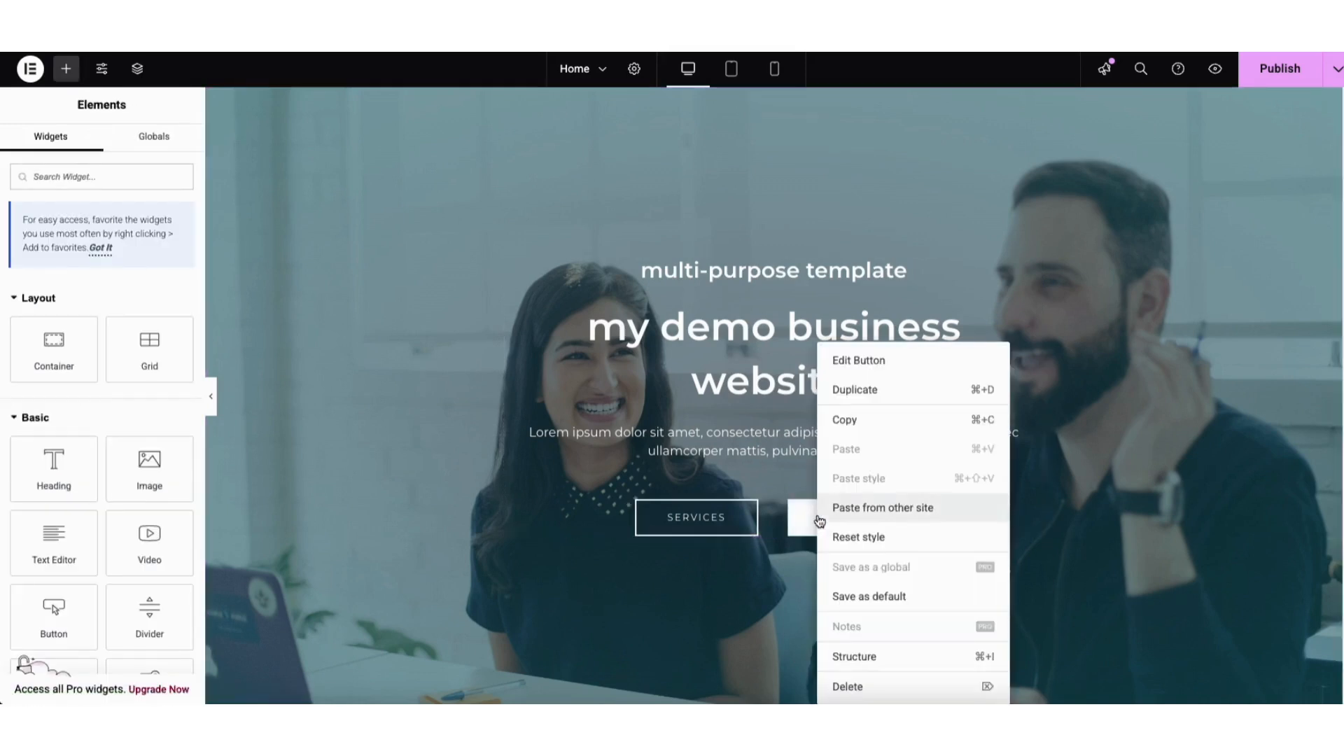
left_click(855, 686)
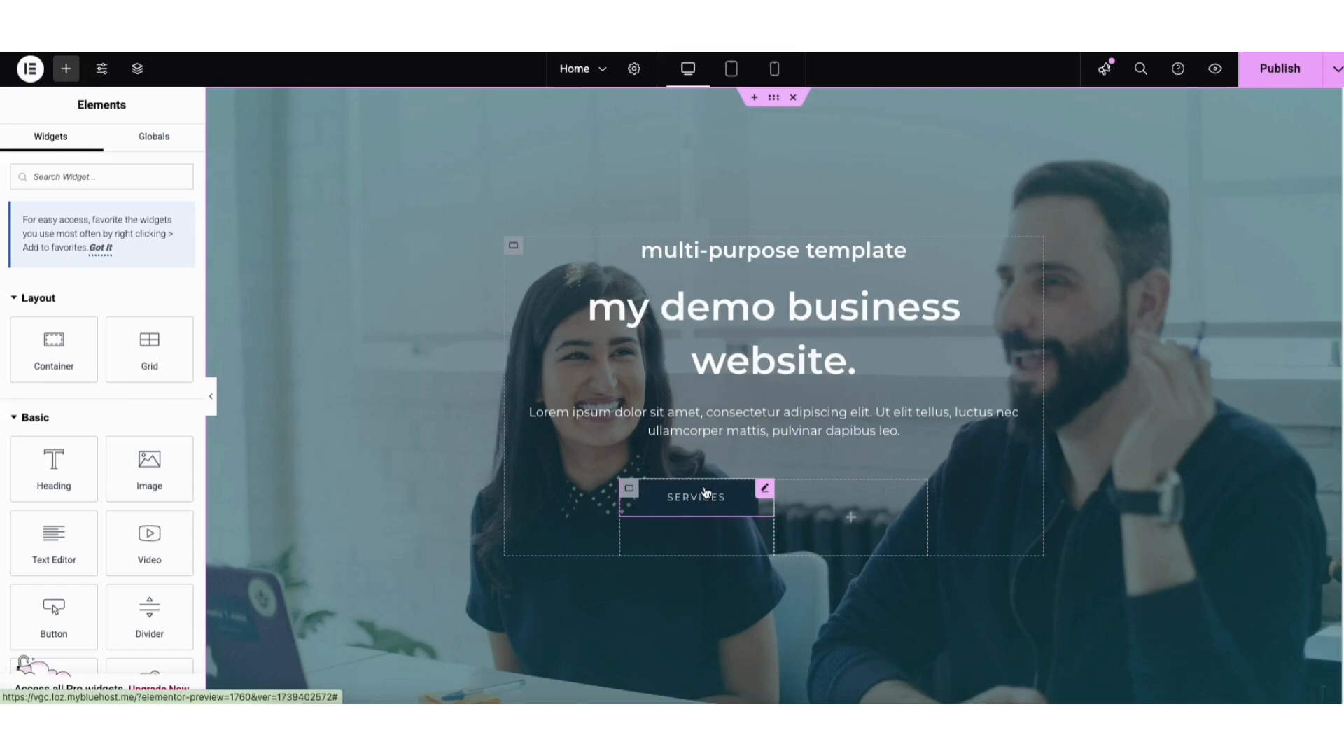
left_click_drag(706, 493, 771, 434)
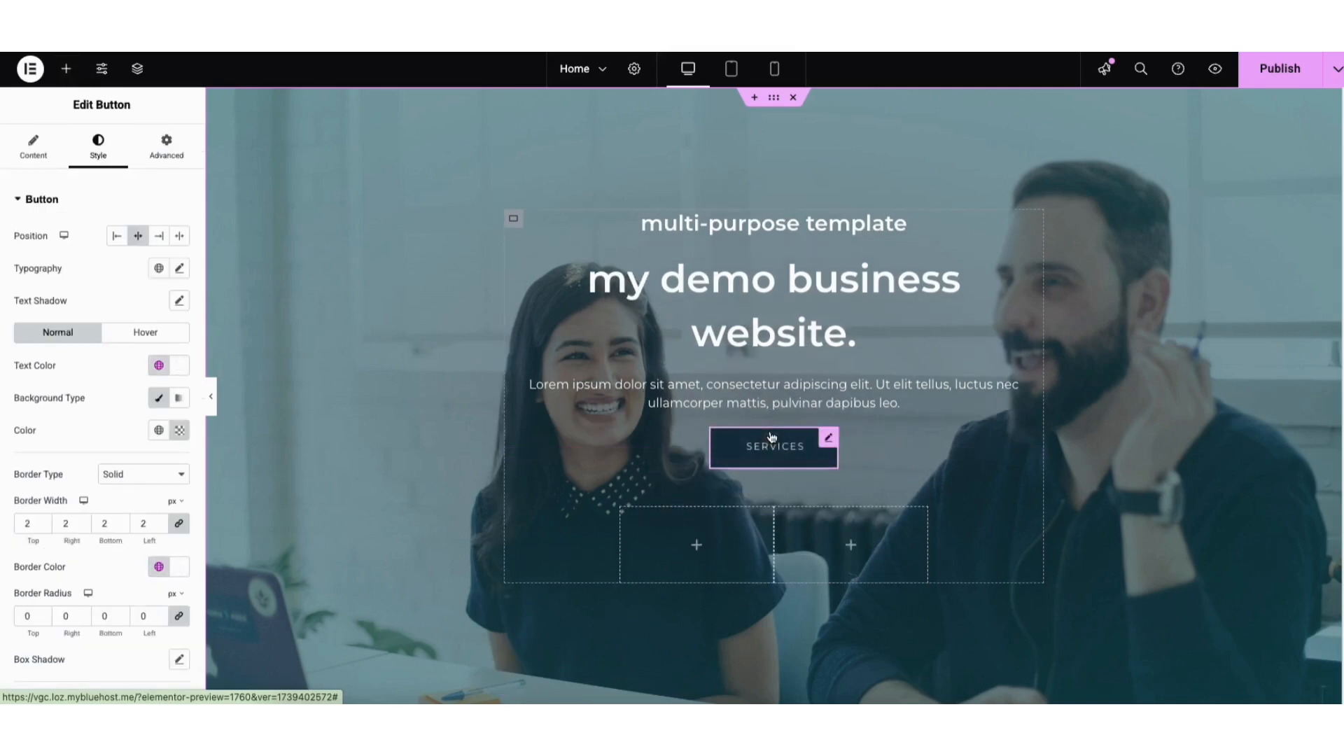
Step: Delete the two empty containers below the hero's Services button
right_click(702, 522)
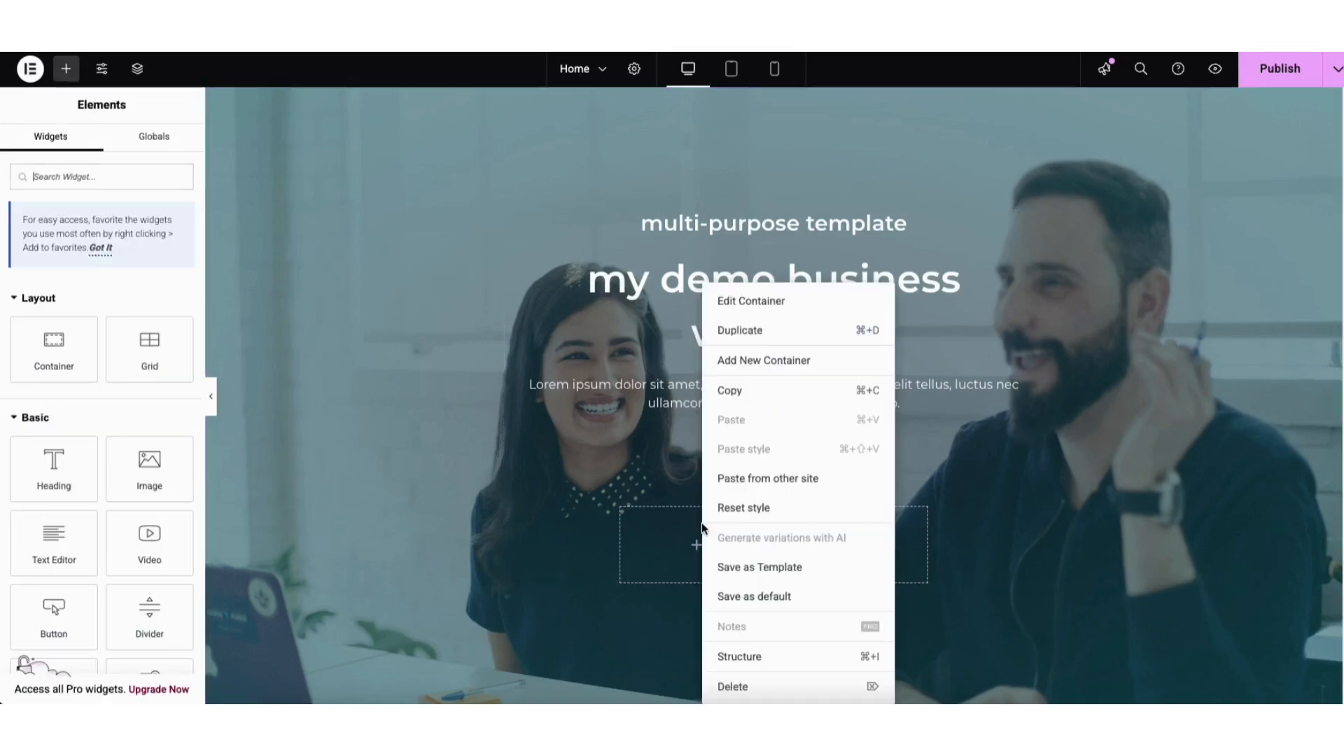
left_click(733, 687)
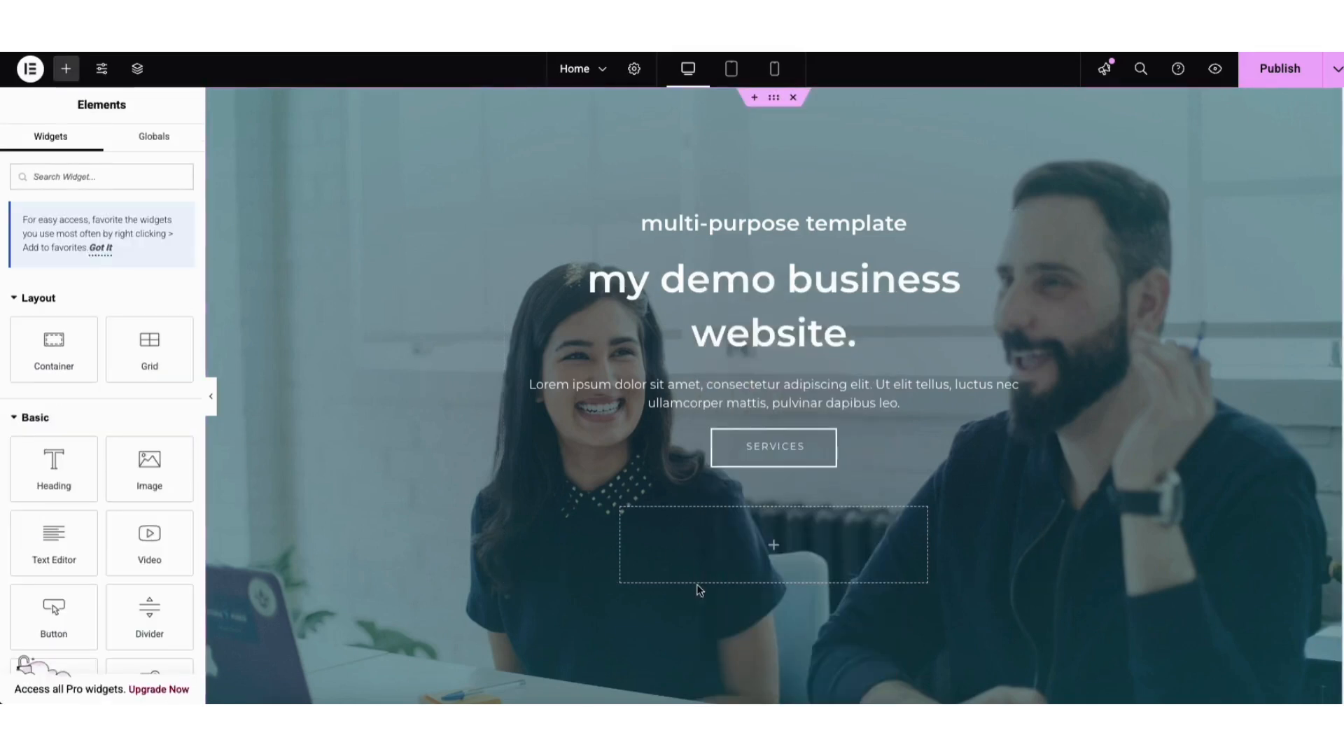
right_click(703, 536)
left_click(733, 687)
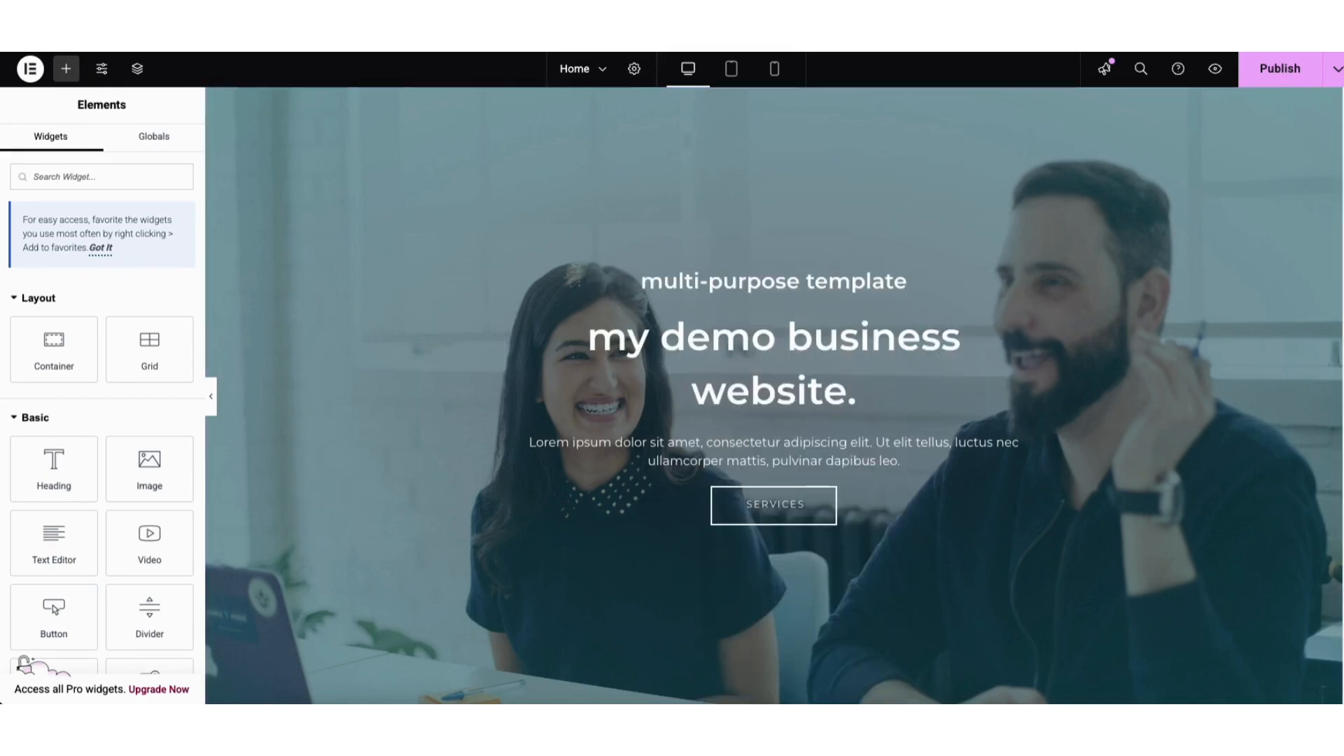
Step: Move the benefits paragraph beside "amazing things for you" down its column, and return it to the top
scroll(1313, 273, "down", 10)
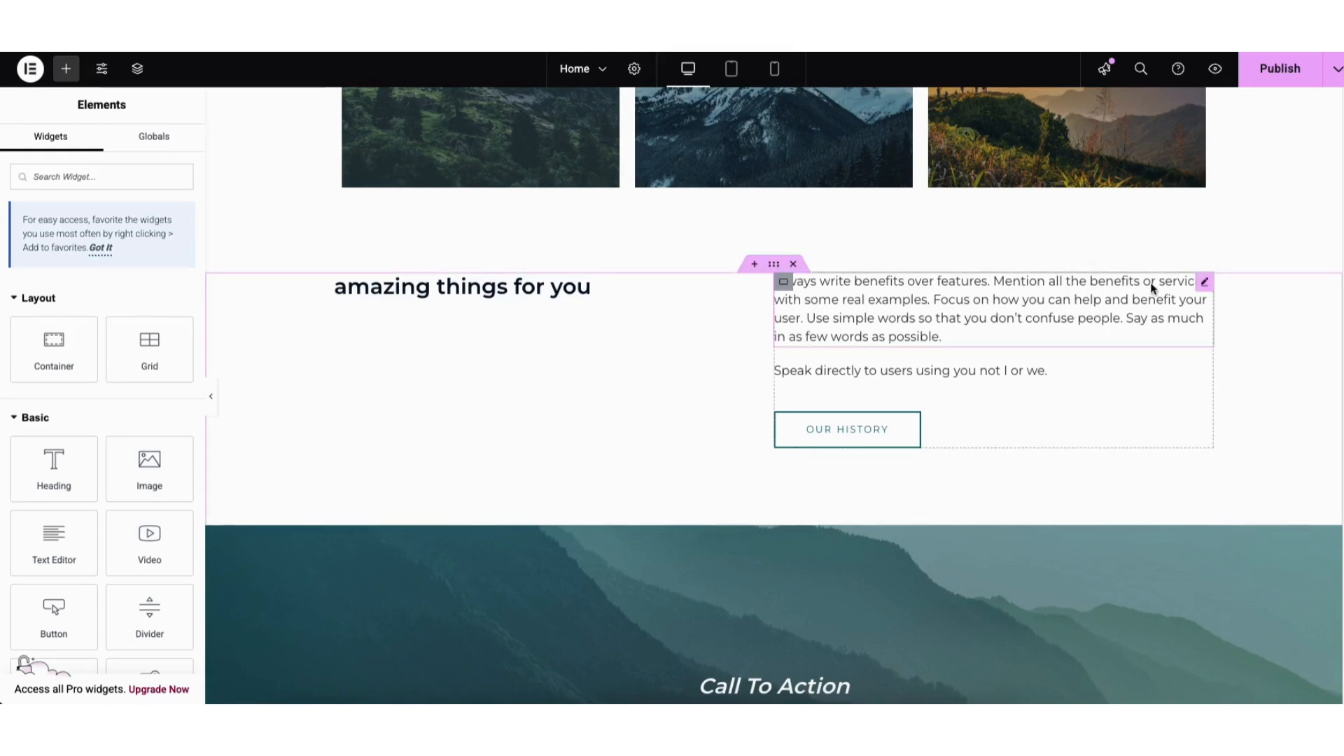
mouse_move(1204, 282)
left_mouse_down()
mouse_move(990, 371)
mouse_move(936, 423)
left_mouse_up()
mouse_move(1202, 389)
left_mouse_down()
mouse_move(1086, 269)
mouse_move(1064, 299)
left_mouse_up()
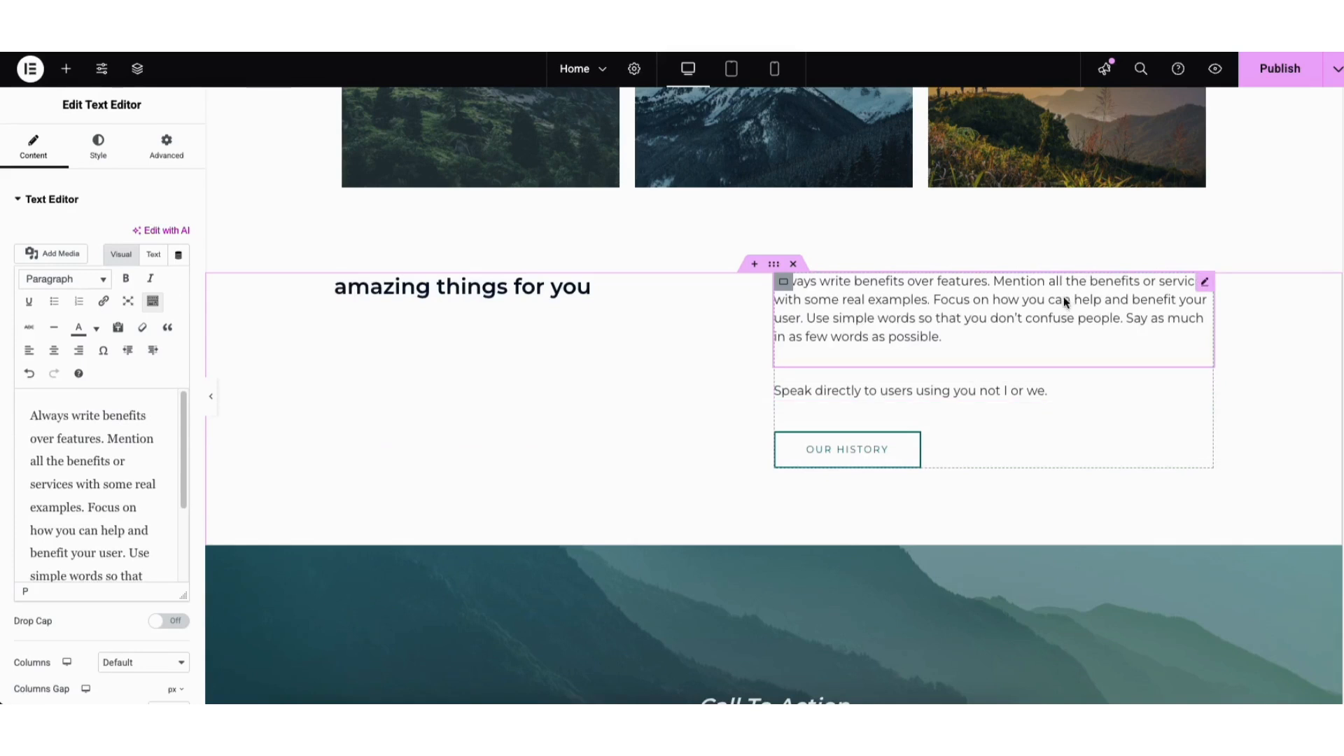
Step: Add a Heading widget beneath the "amazing things for you" heading, and delete that added heading
left_click(66, 70)
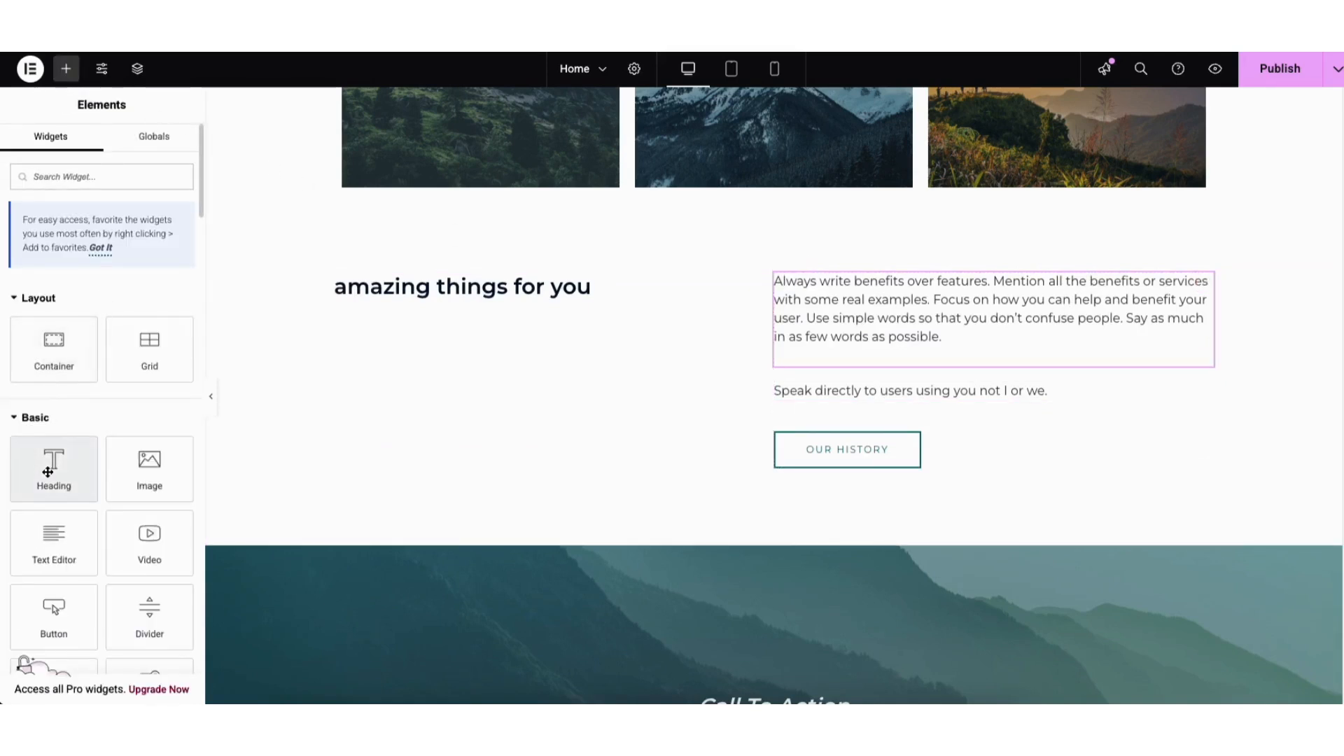
left_click_drag(48, 472, 501, 297)
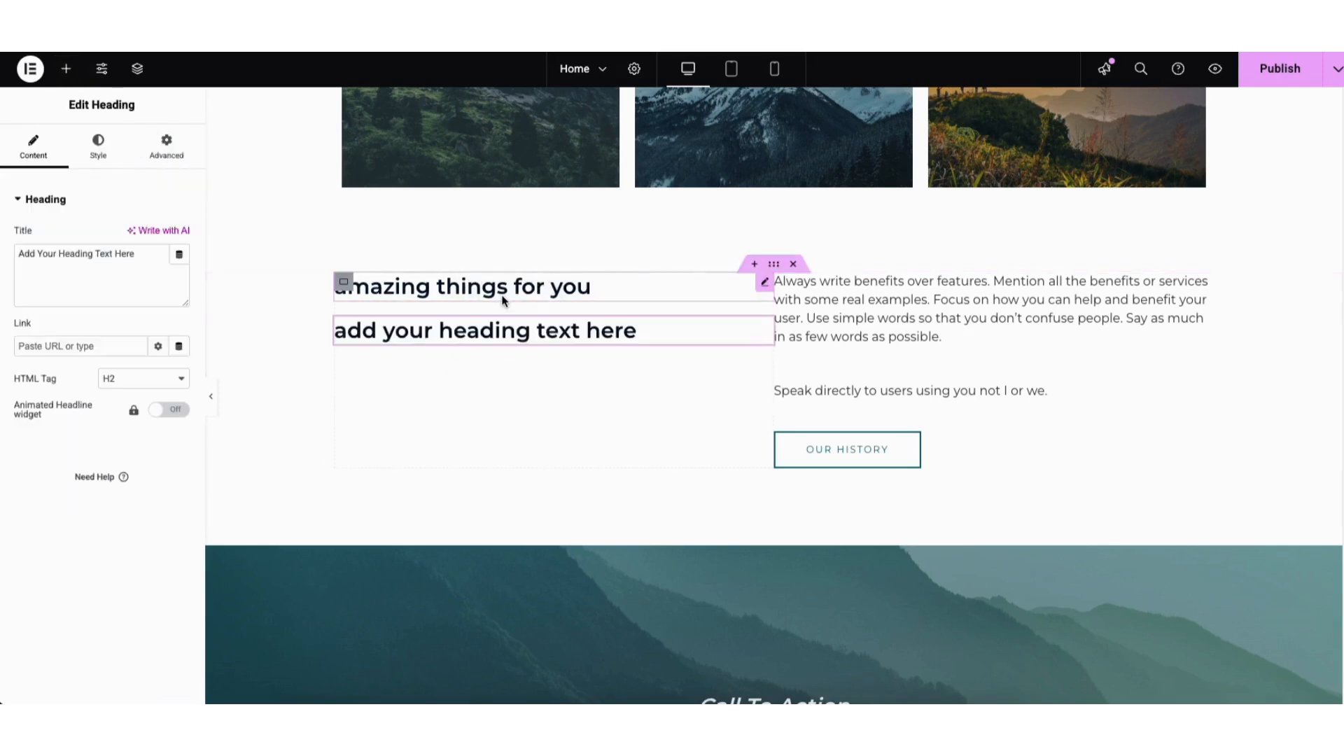
right_click(474, 334)
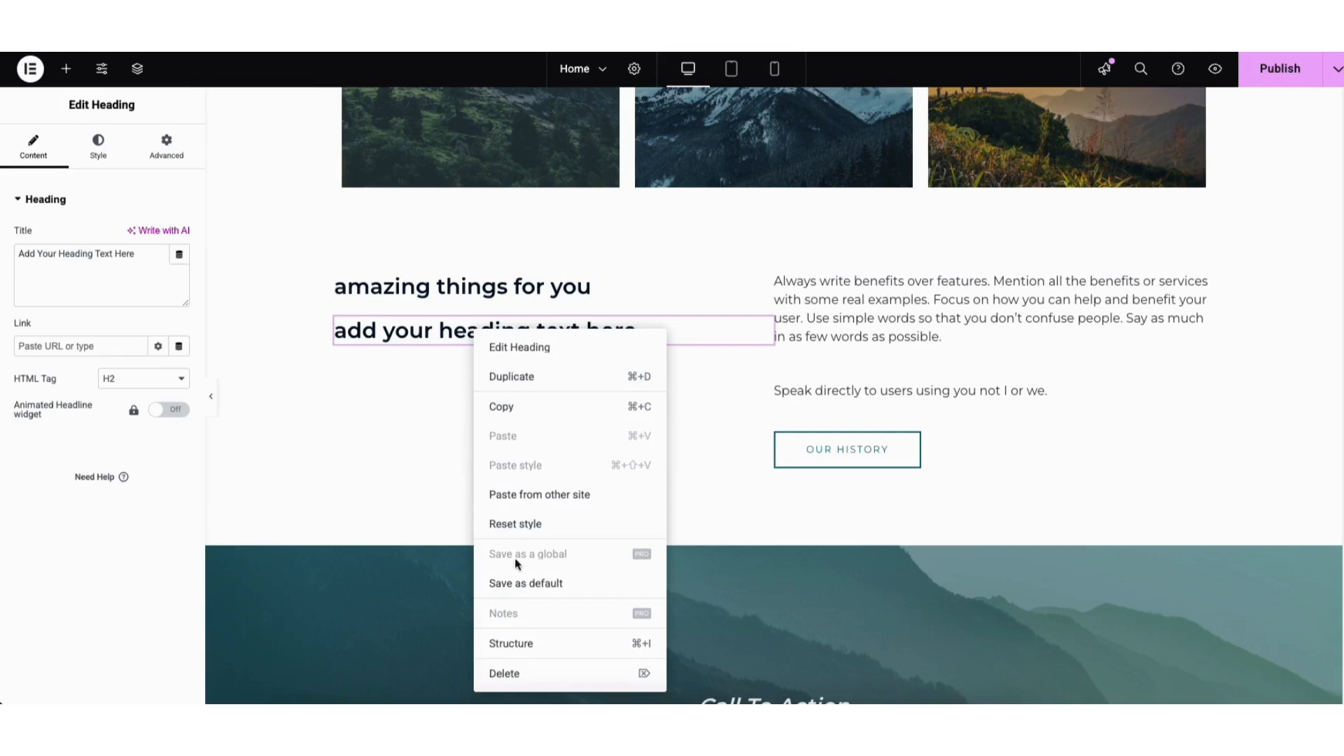
left_click(515, 675)
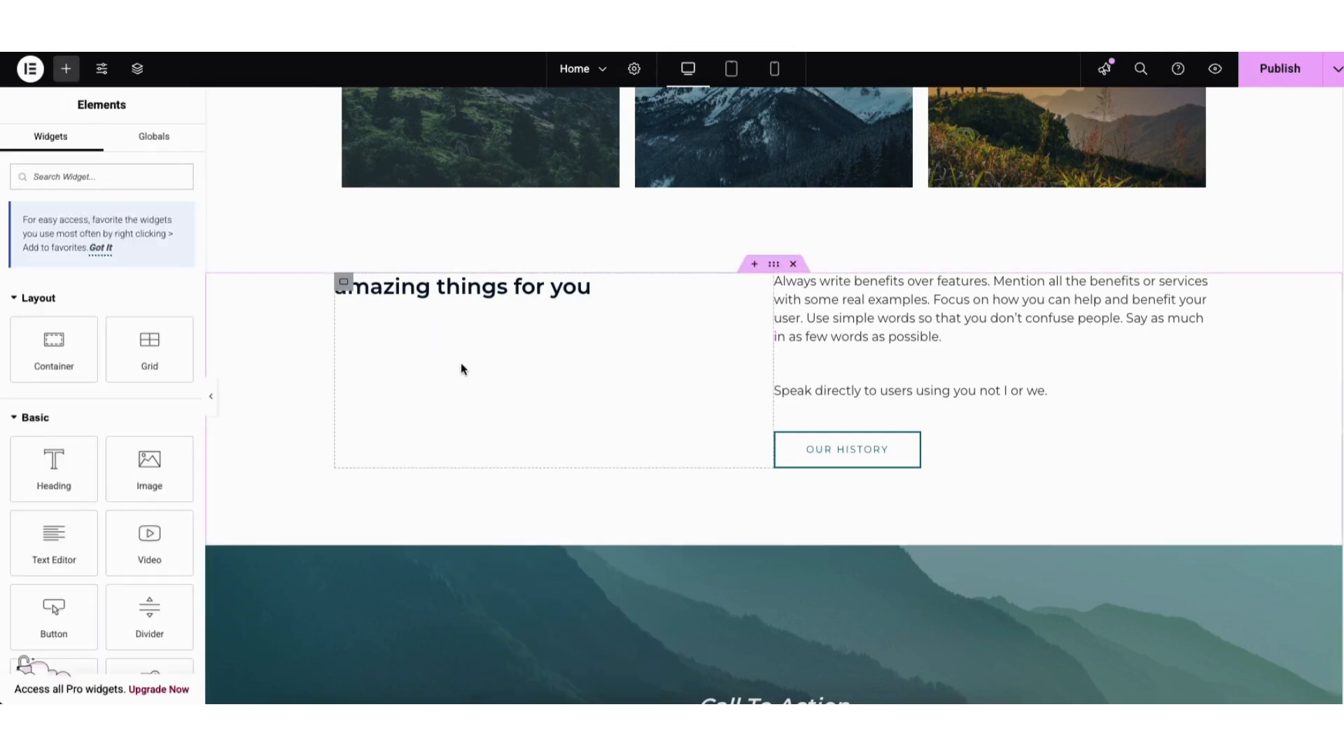
Step: Duplicate the "amazing things for you" heading within its column
right_click(461, 290)
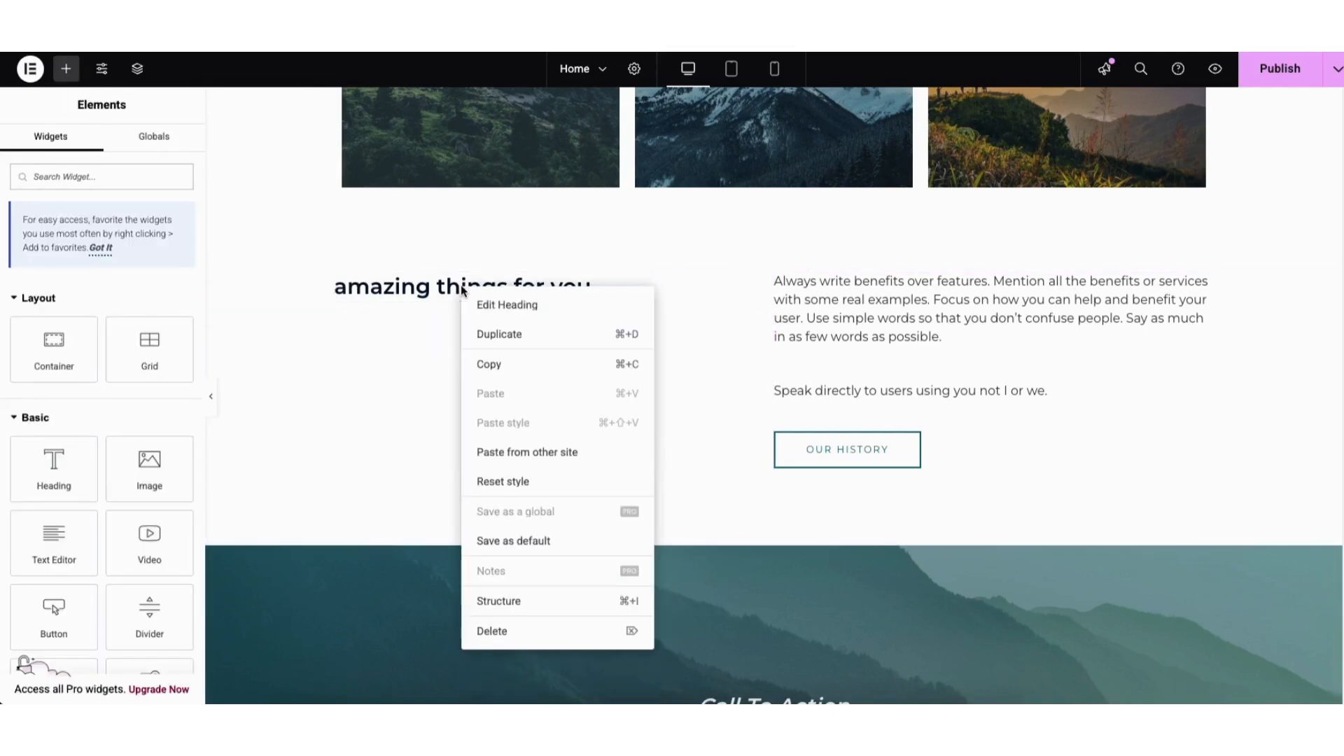
left_click(493, 336)
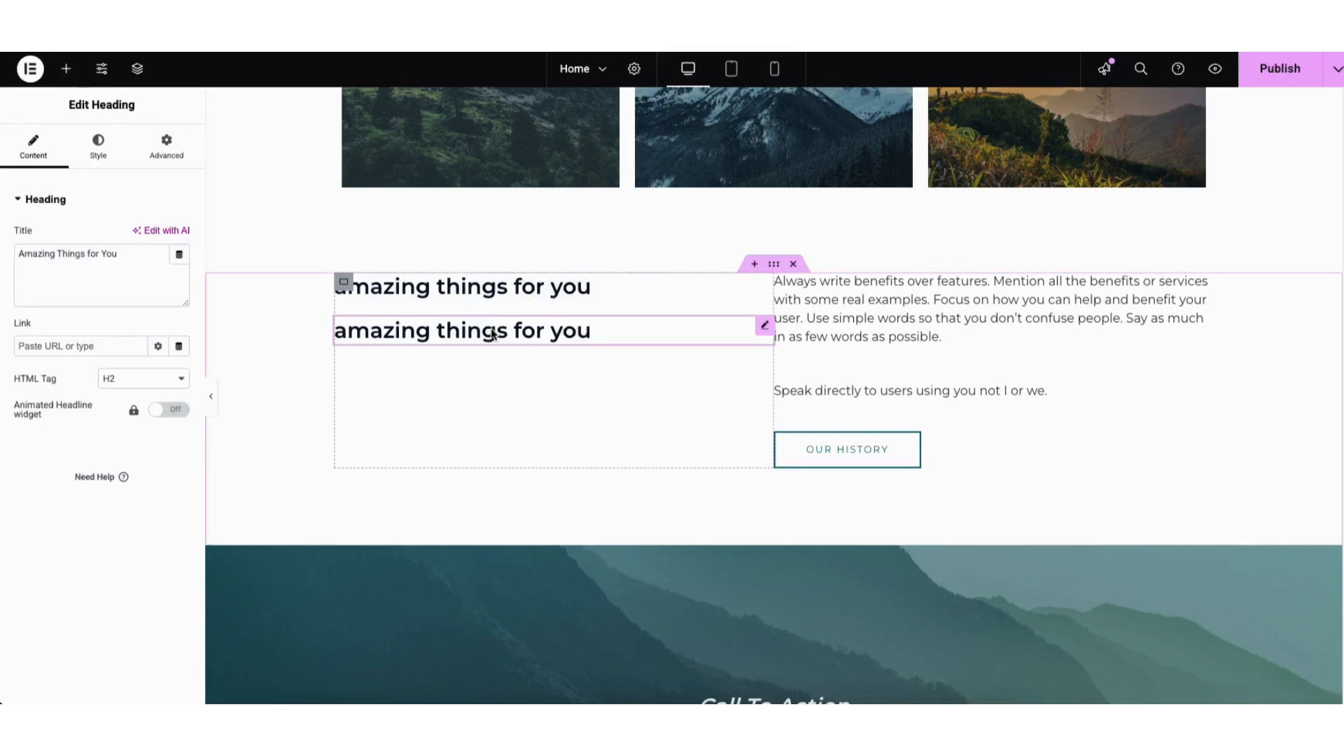
Step: Open the background style settings of the service 1 container to view its background image options
scroll(1333, 240, "up", 5)
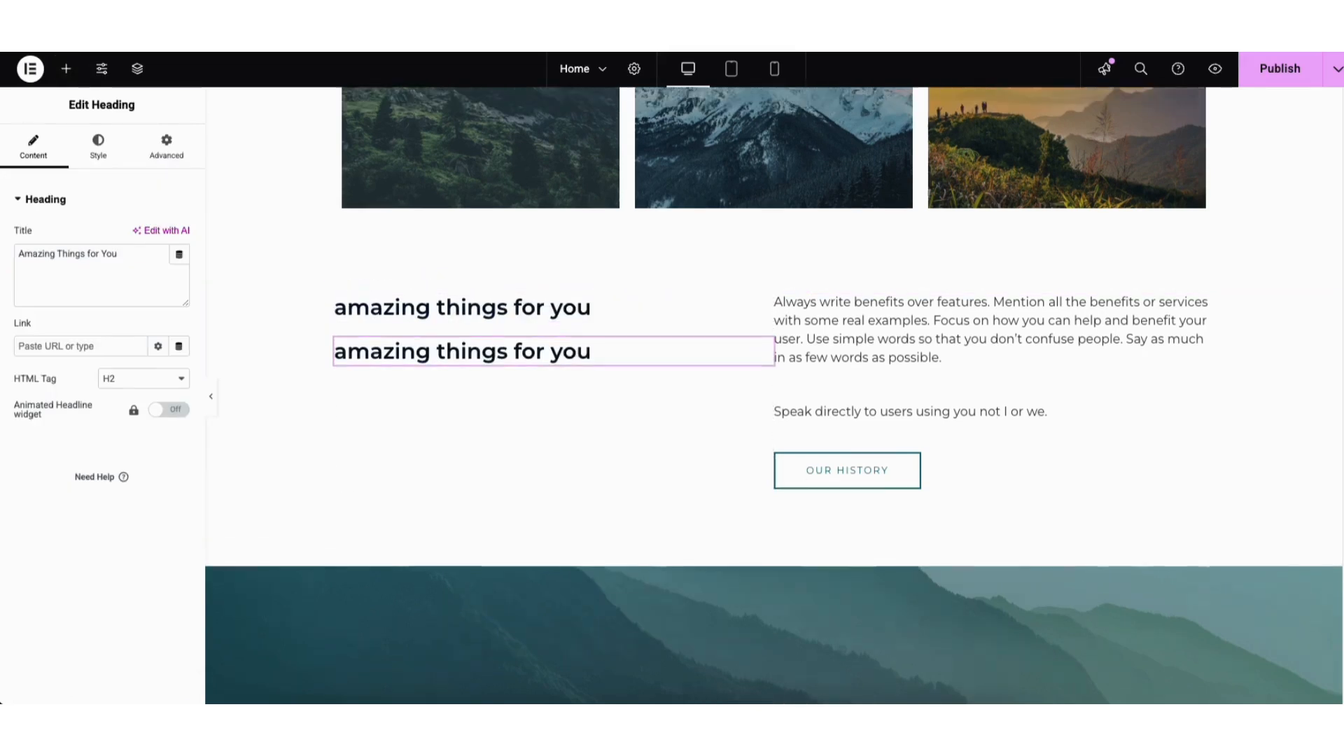
scroll(1333, 240, "up", 2)
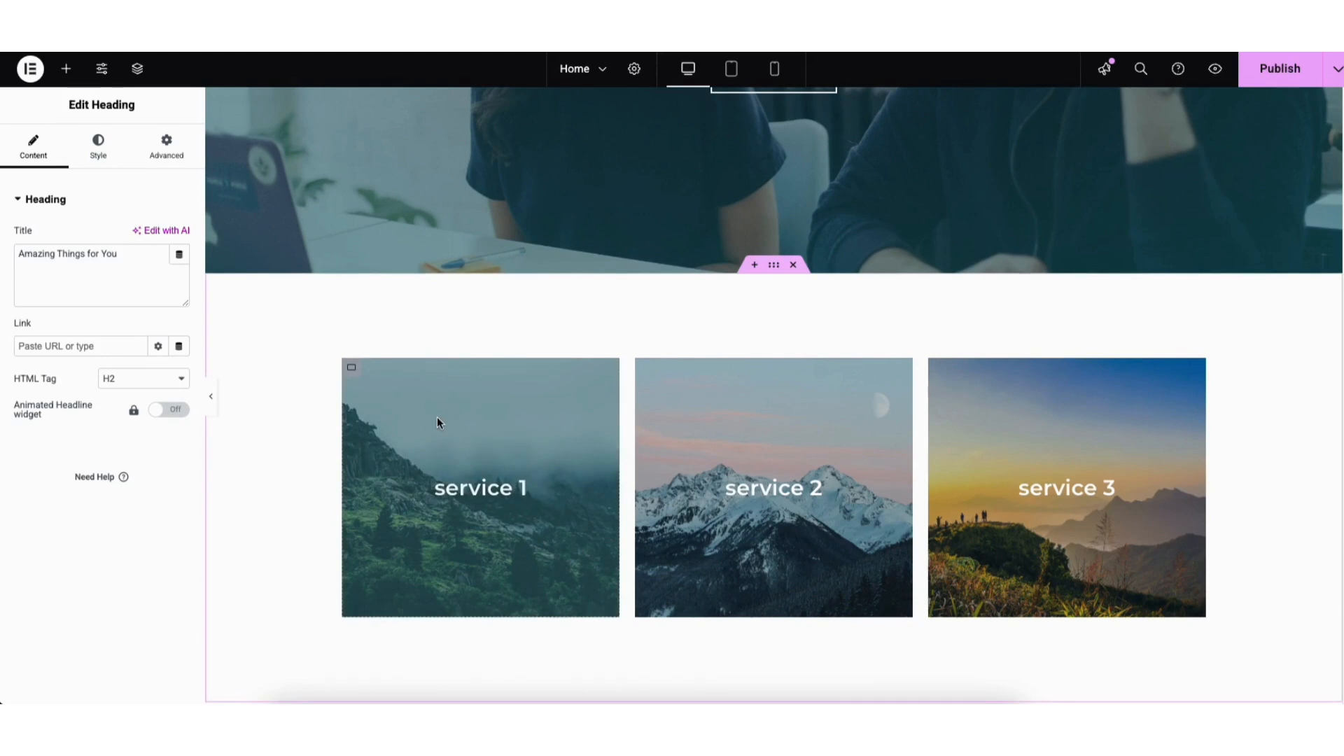
left_click(352, 369)
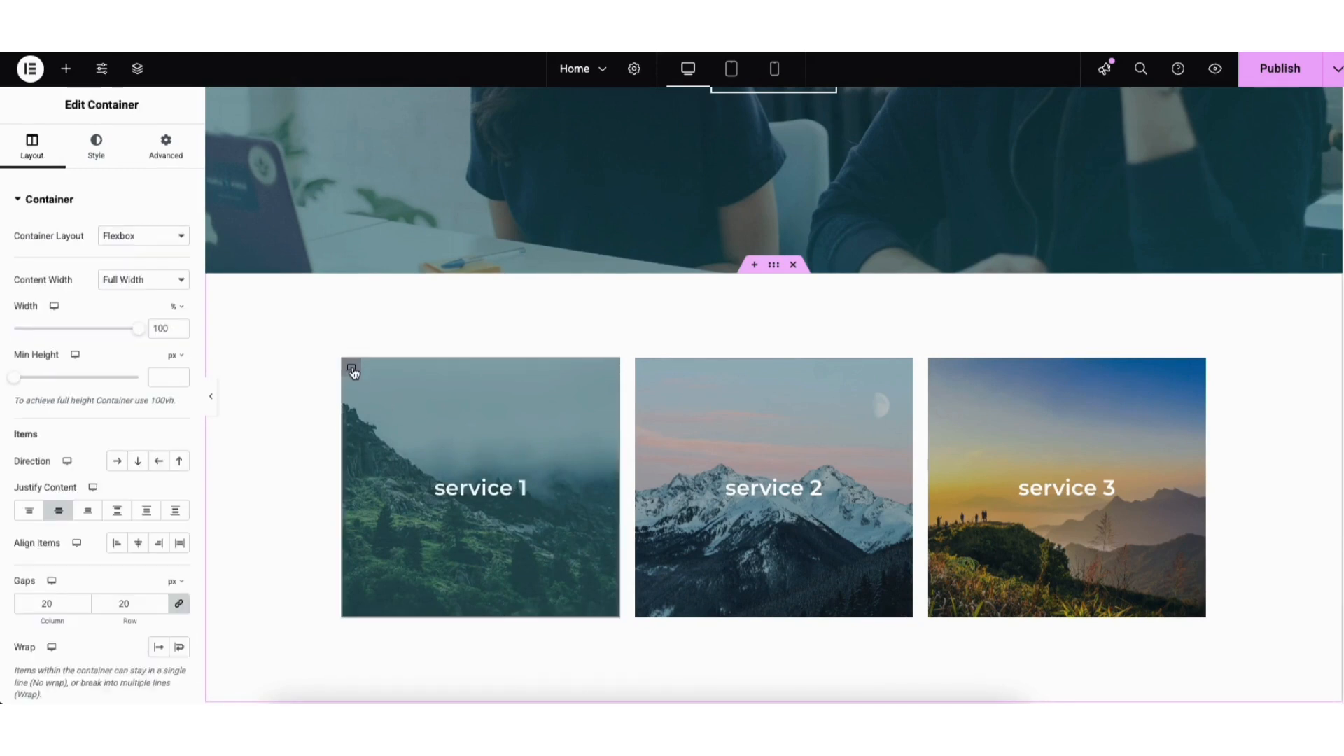
left_click(94, 149)
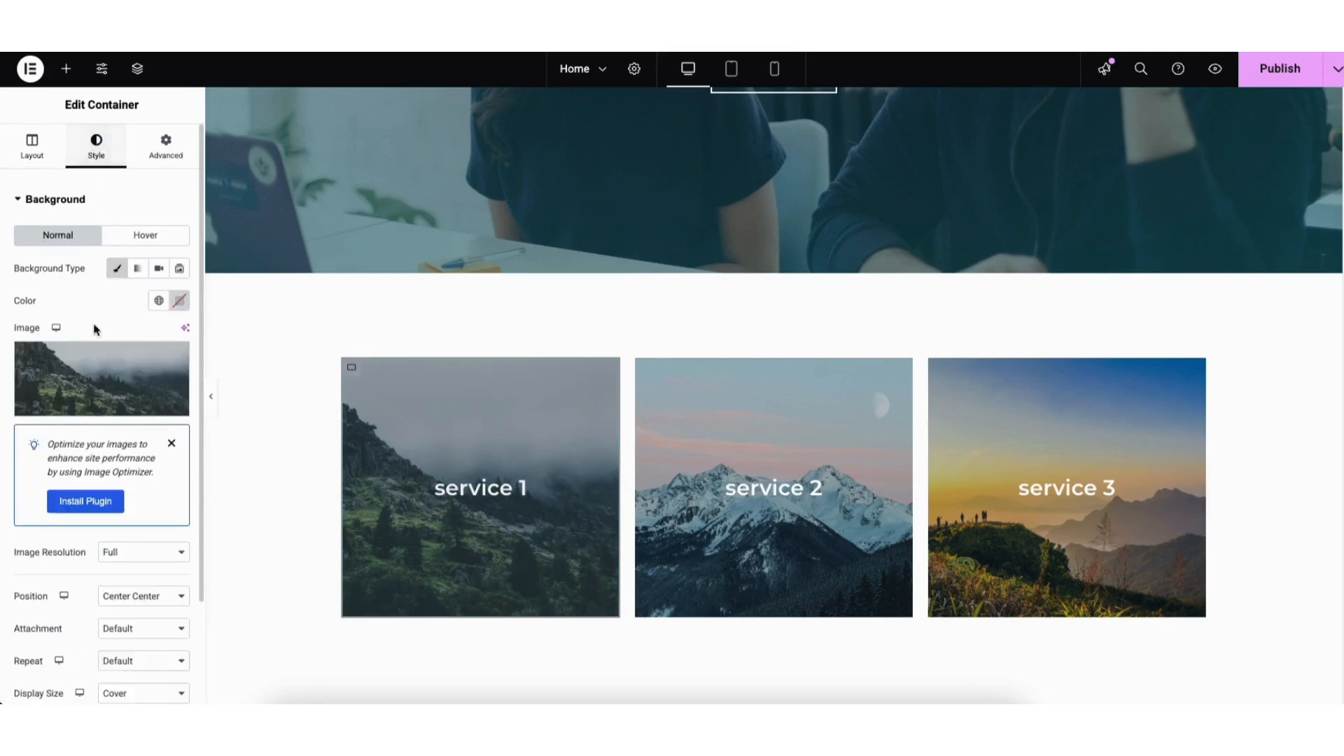
mouse_move(98, 379)
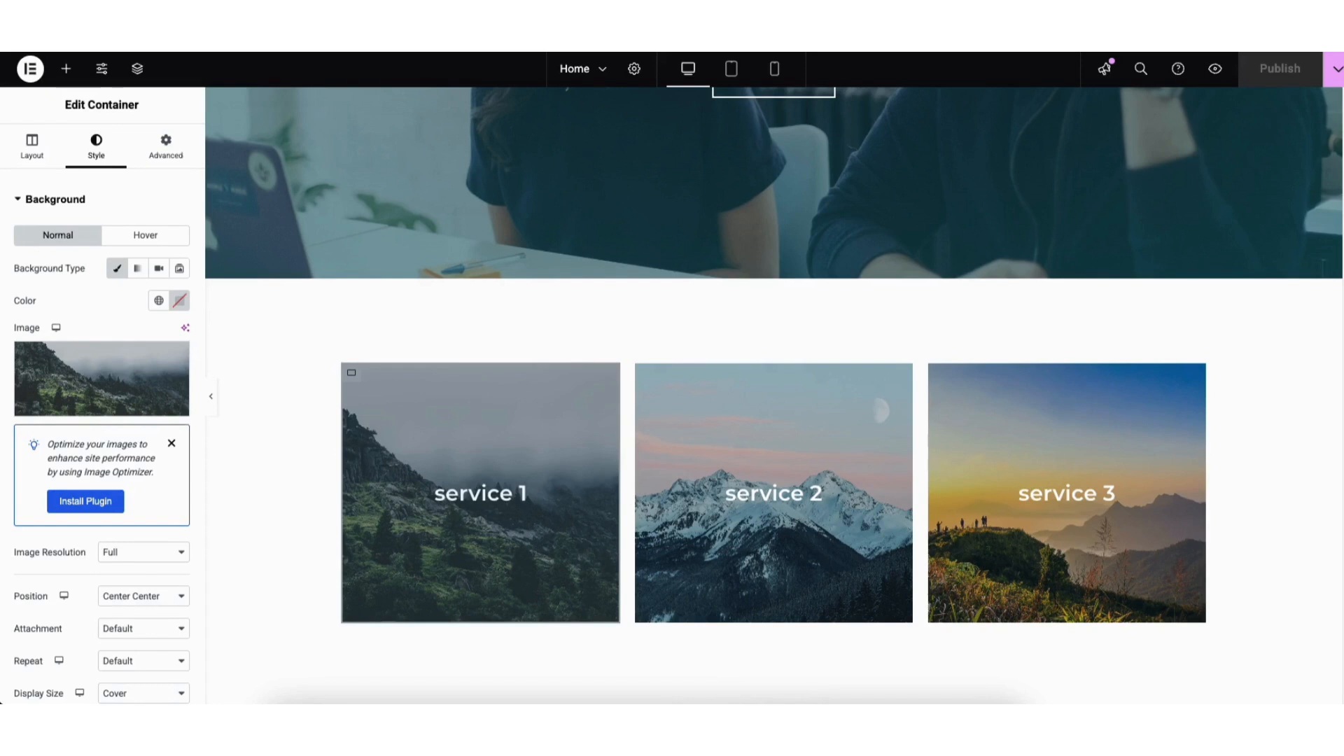
Step: Open the starter template library from the empty area above the footer and browse its blocks
scroll(1331, 534, "down", 15)
scroll(1331, 534, "down", 2)
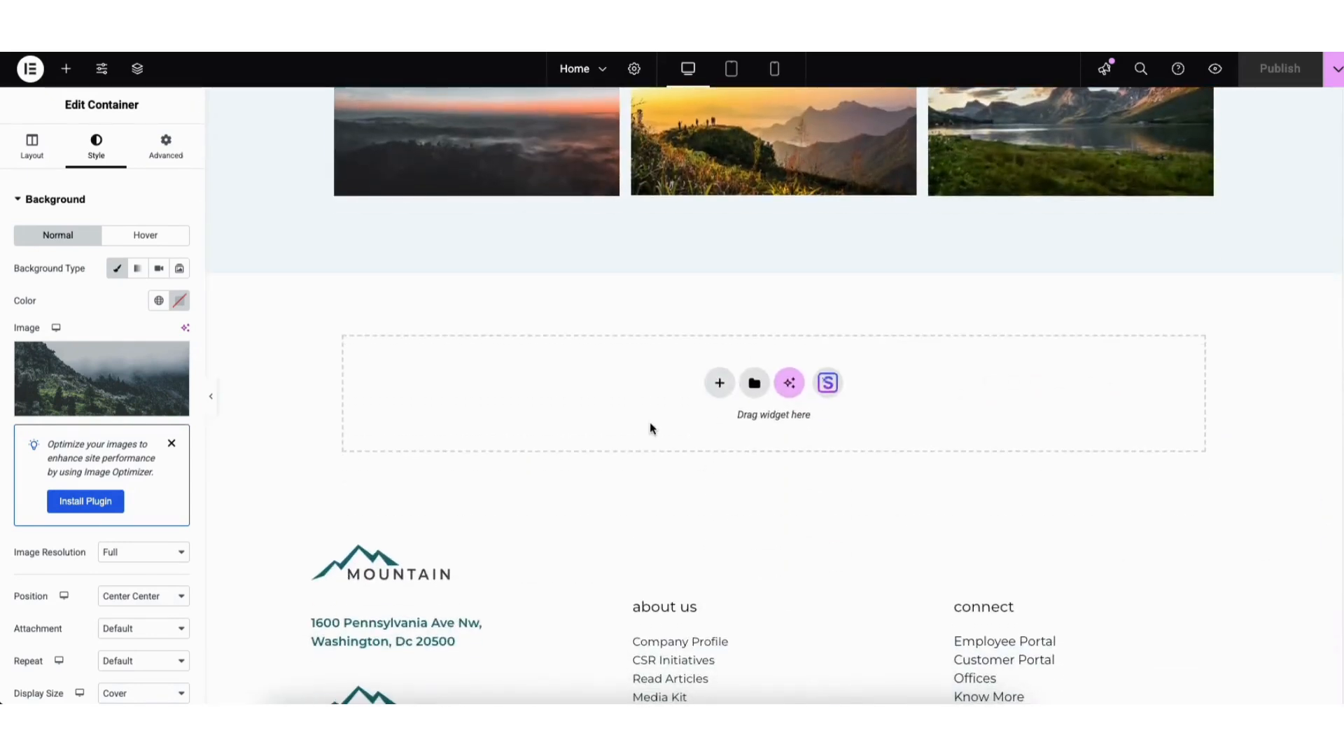
left_click(828, 383)
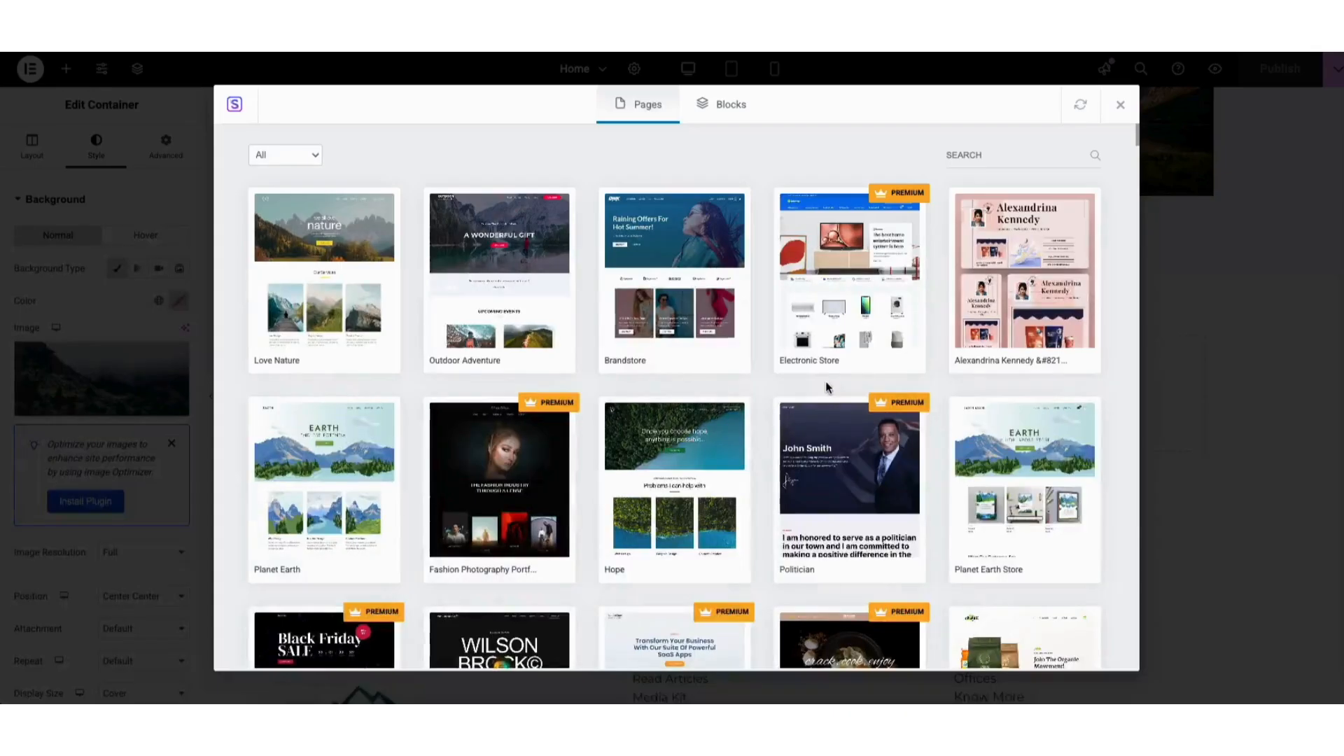
left_click(723, 107)
left_click_drag(1137, 127, 1131, 222)
scroll(1128, 237, "up", 15)
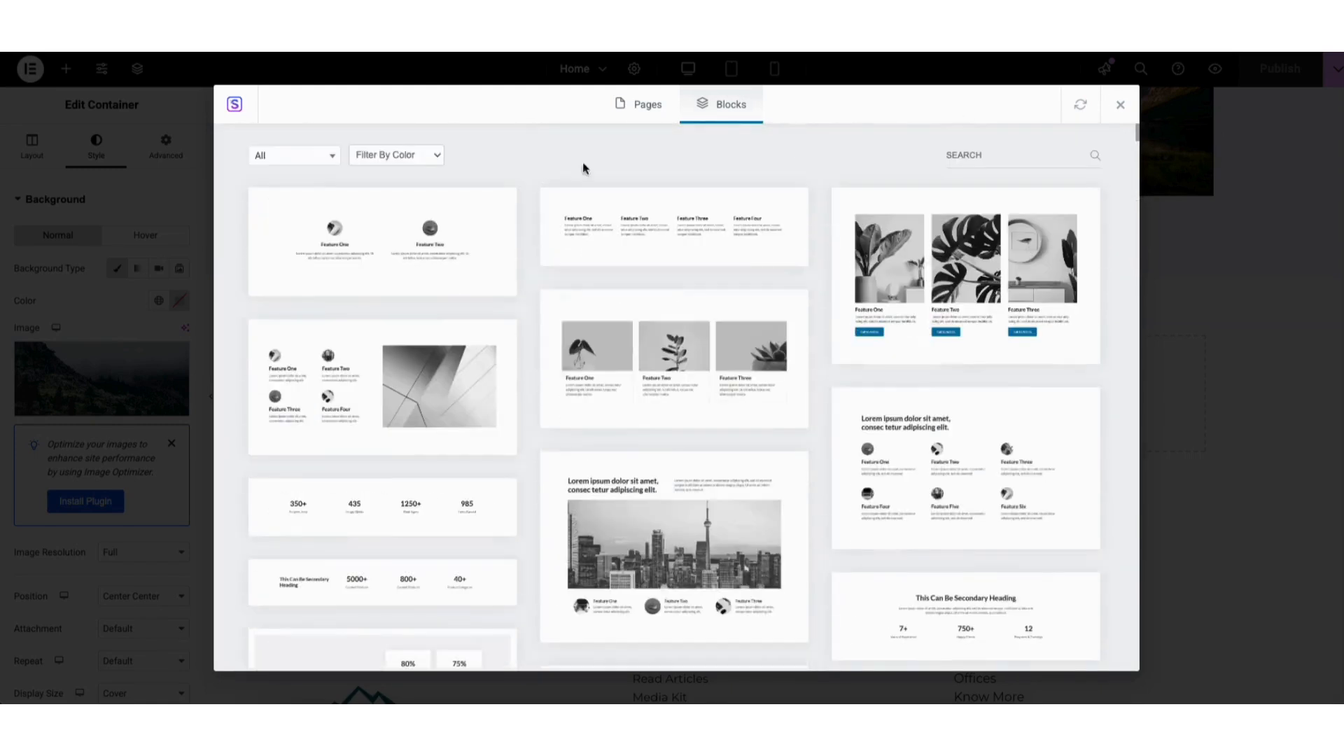
Step: Import the block with three plant-image cards, Feature One, Feature Two and Feature Three, above the footer
left_click(327, 160)
left_click_drag(337, 204, 348, 322)
left_click(610, 149)
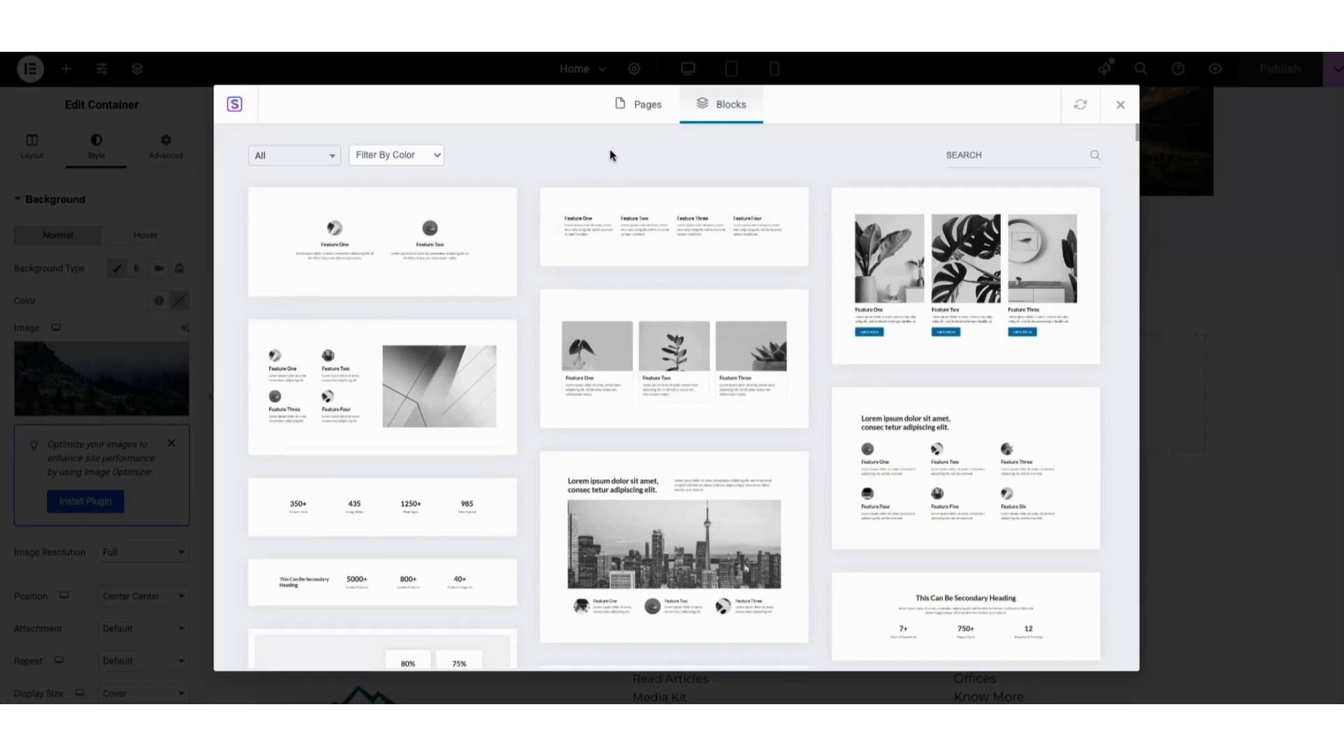
left_click(615, 371)
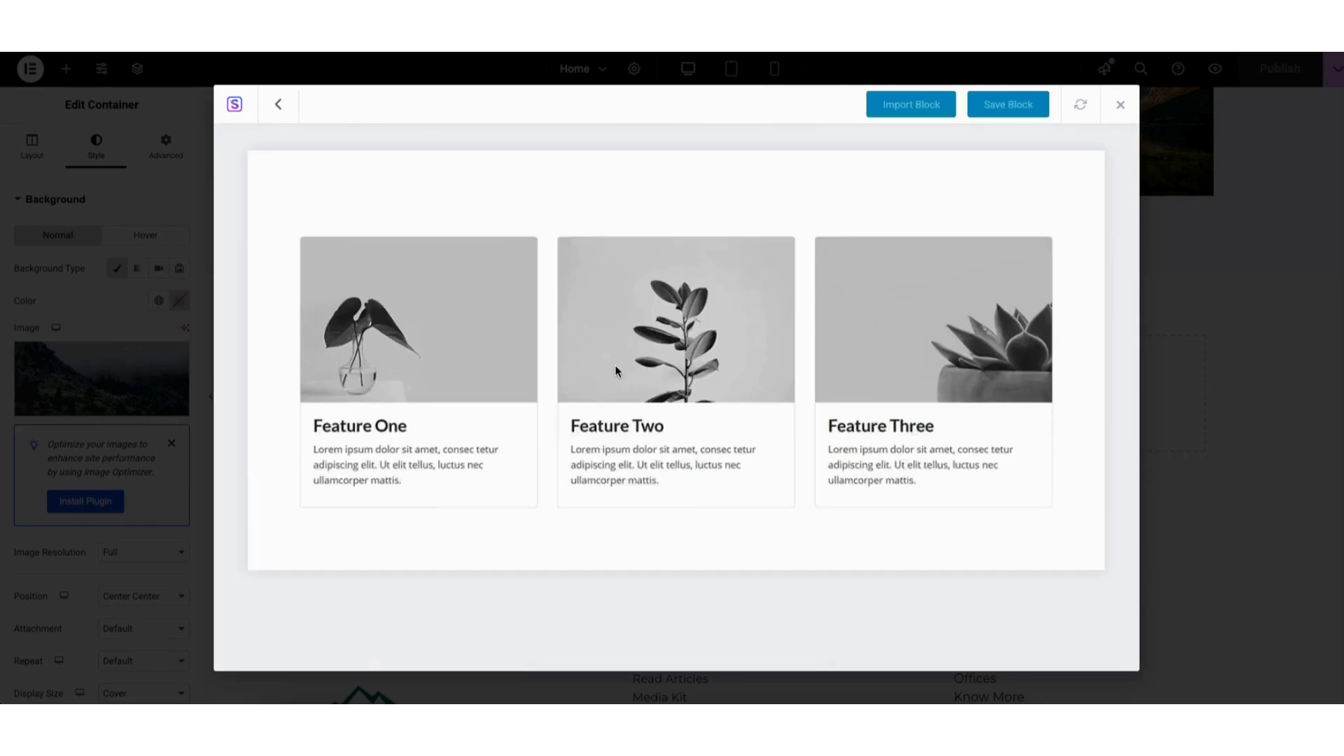
left_click(893, 105)
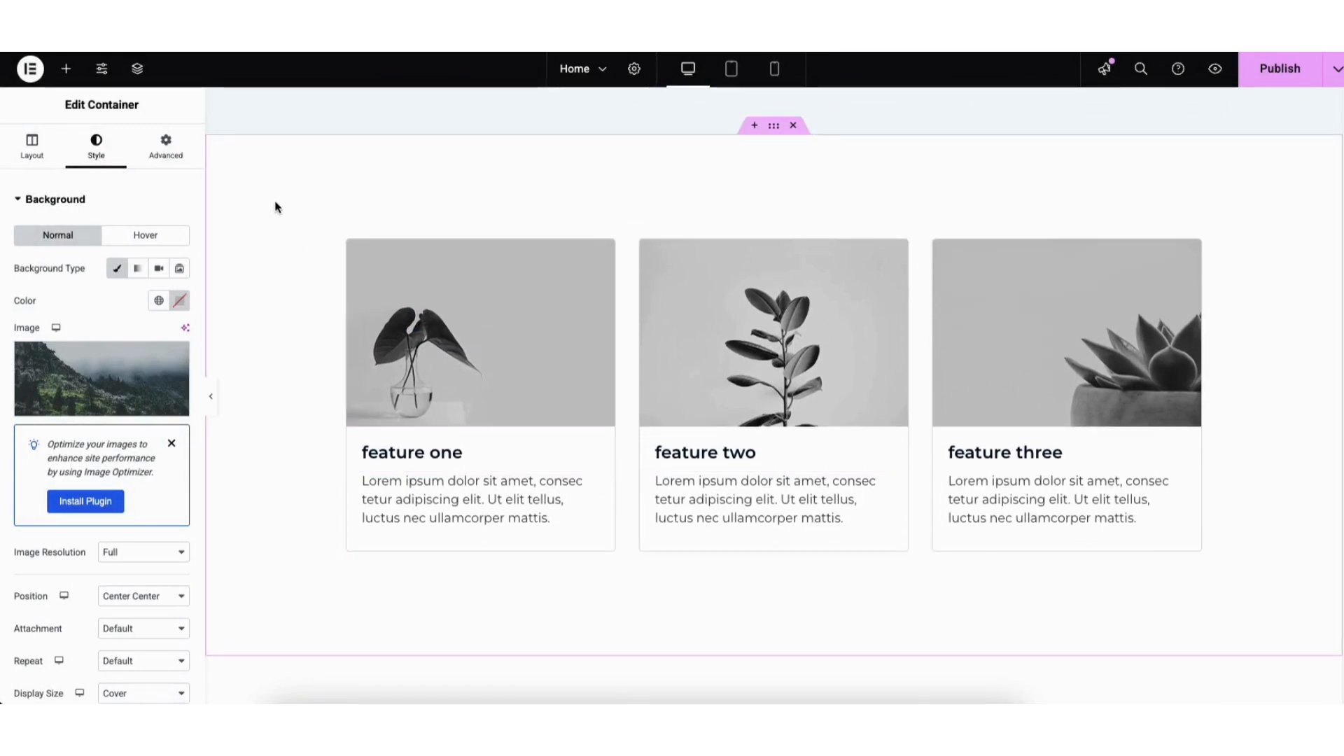
Step: Open the imported feature section's background colour picker, keep #FFFFFF, and close it
right_click(277, 206)
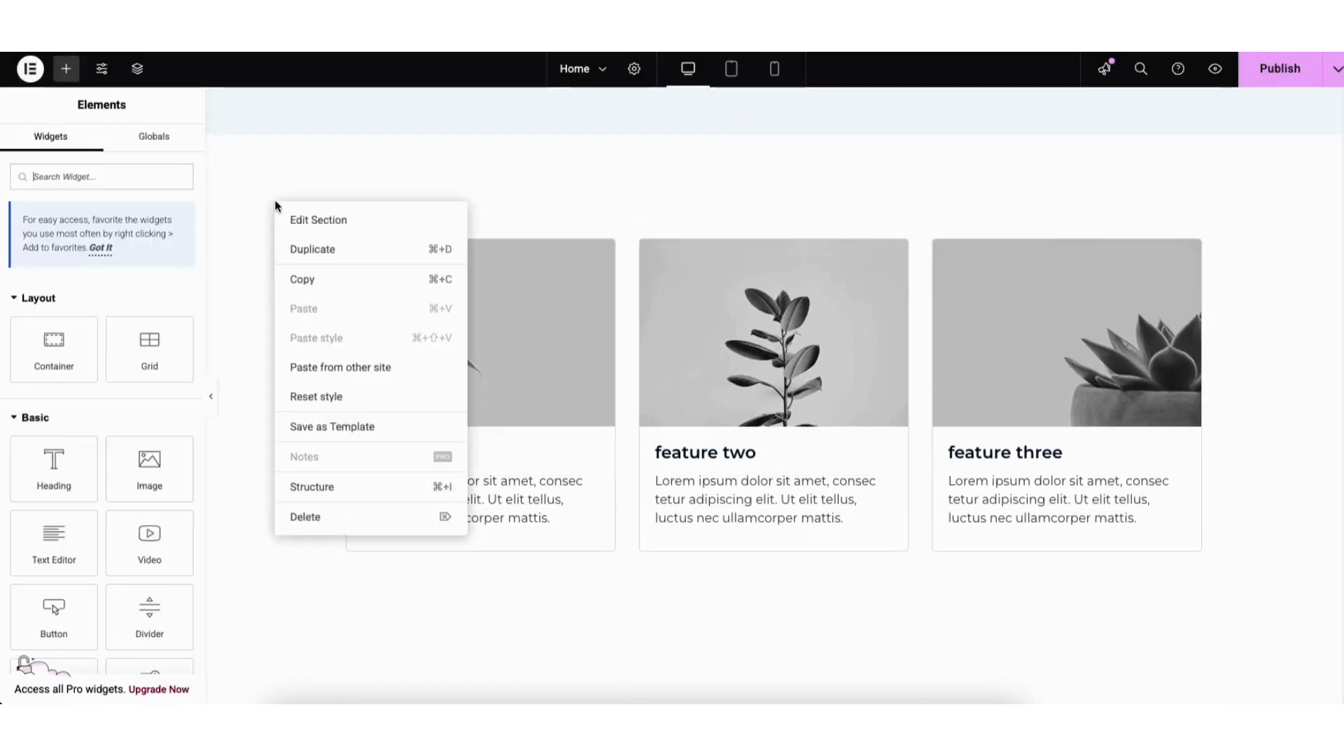
left_click(327, 219)
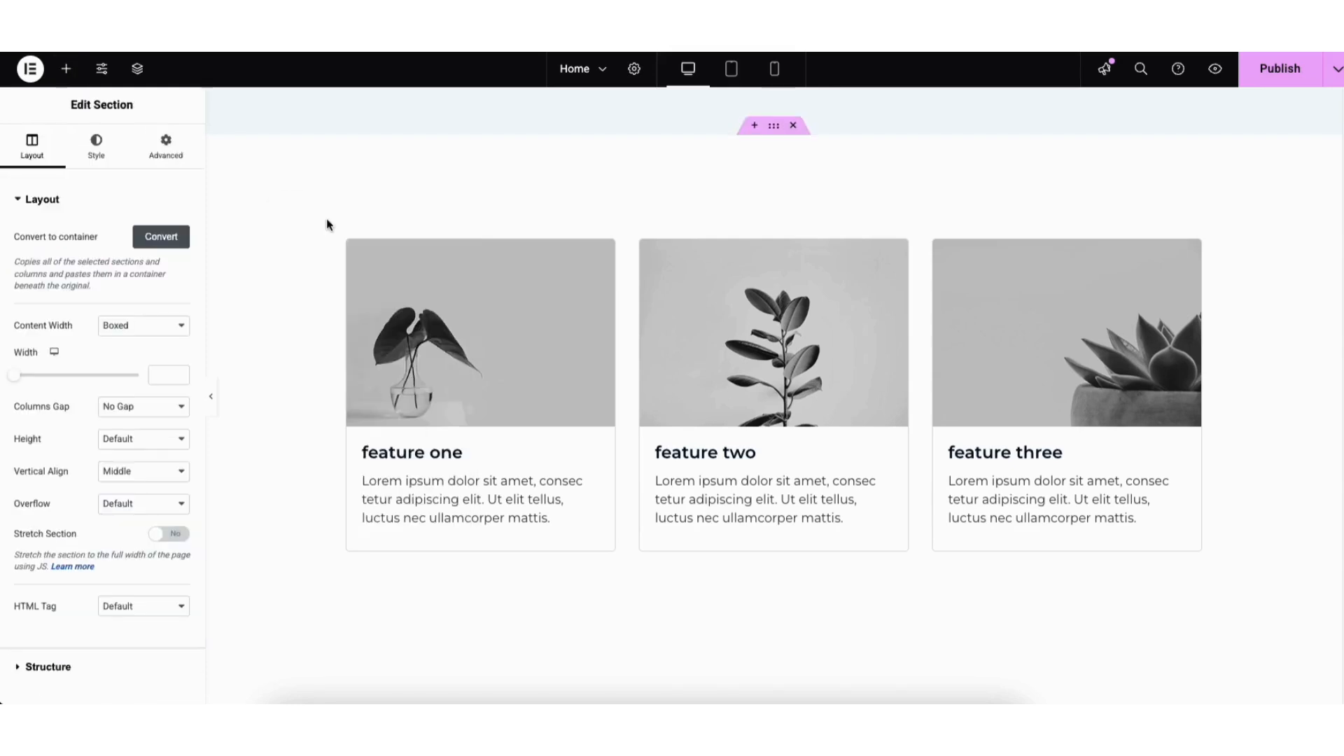
left_click(95, 145)
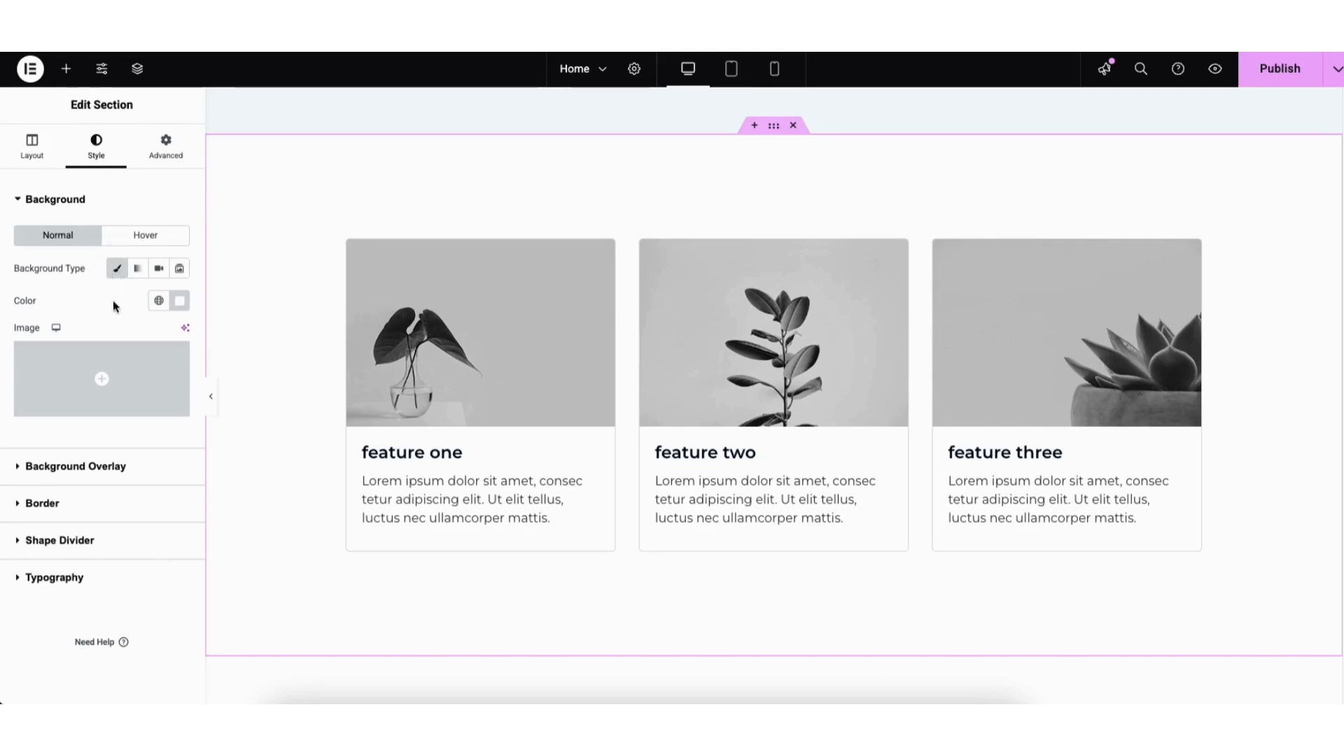
left_click(181, 303)
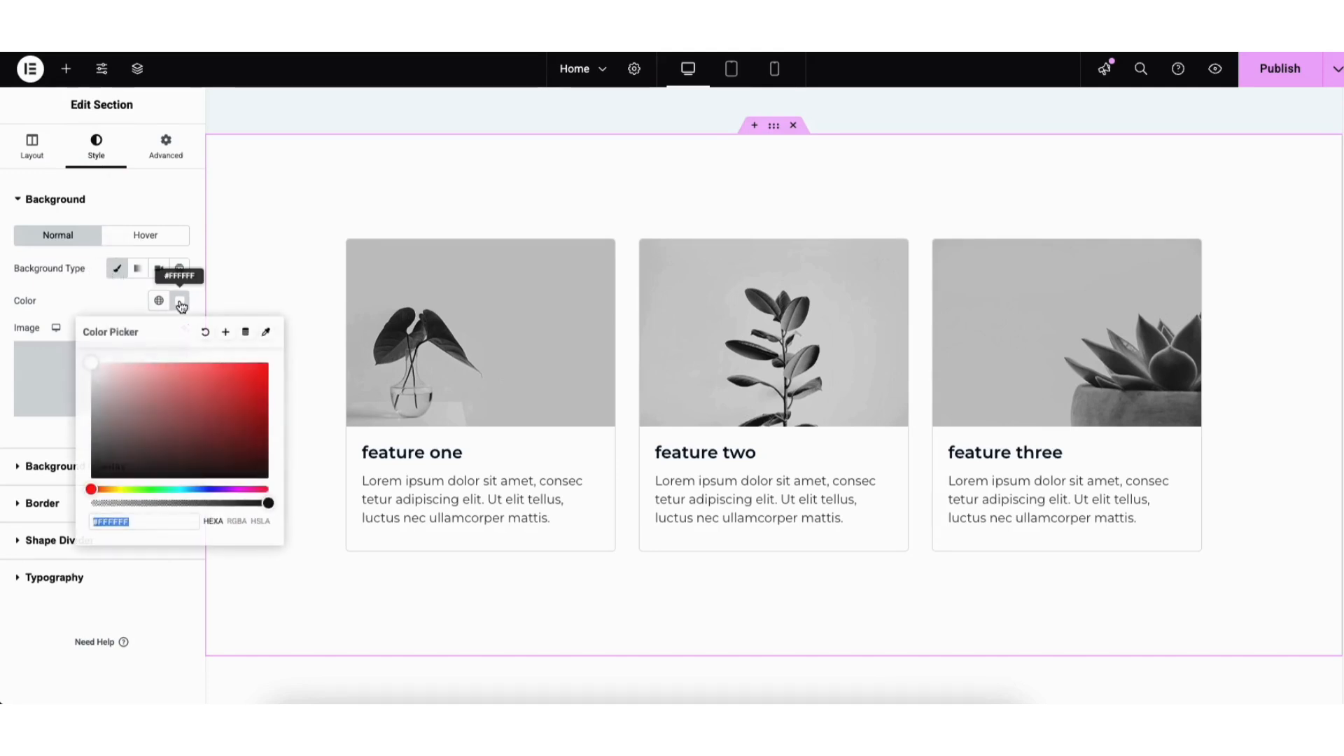
mouse_move(91, 362)
left_mouse_down()
mouse_move(270, 366)
mouse_move(263, 481)
mouse_move(76, 359)
left_mouse_up()
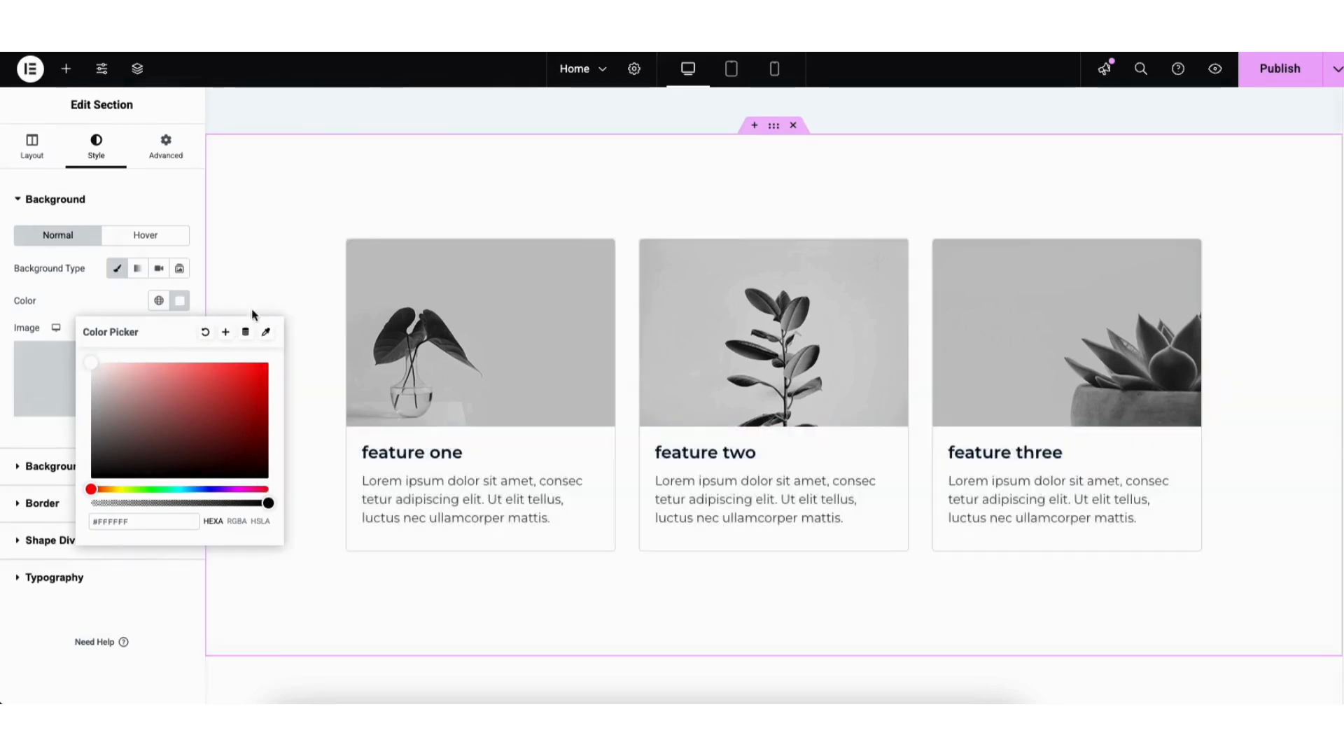
left_click(261, 229)
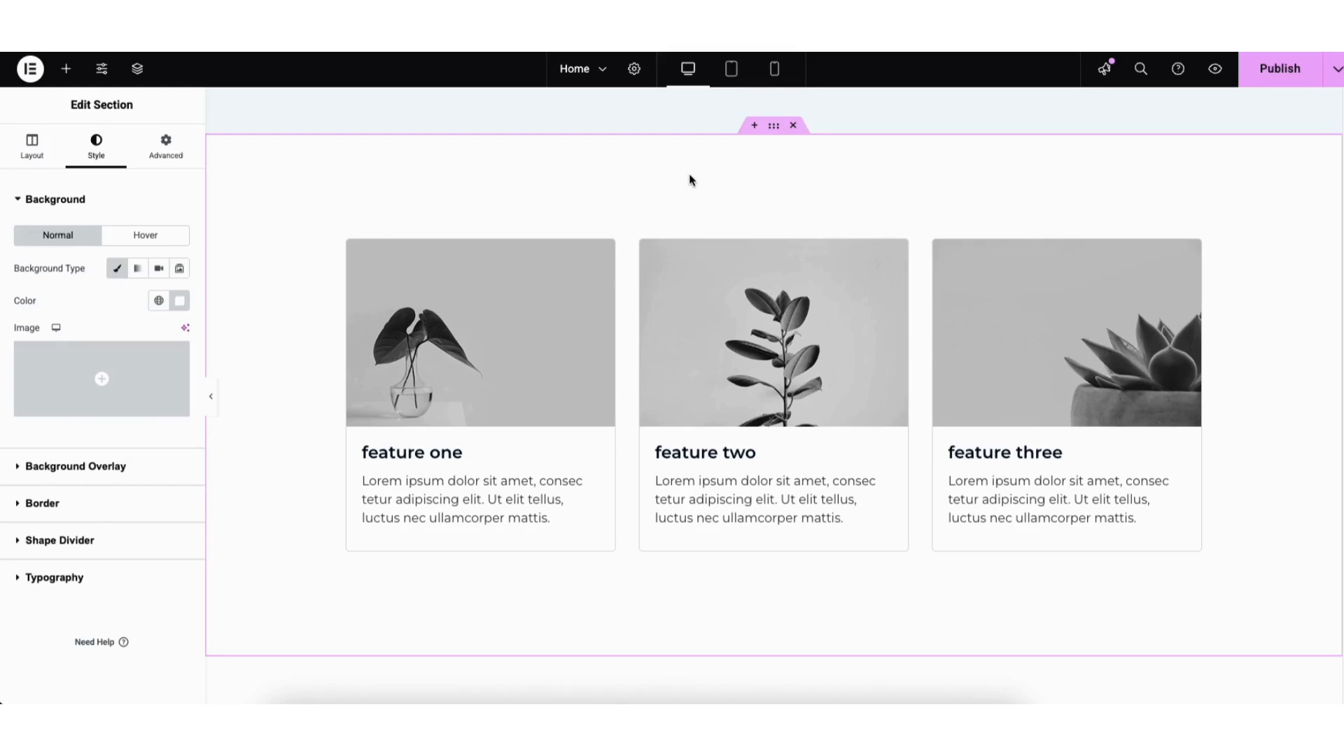
Step: Add a Flexbox container above the feature section with a wide column between two narrow ones
left_click(754, 128)
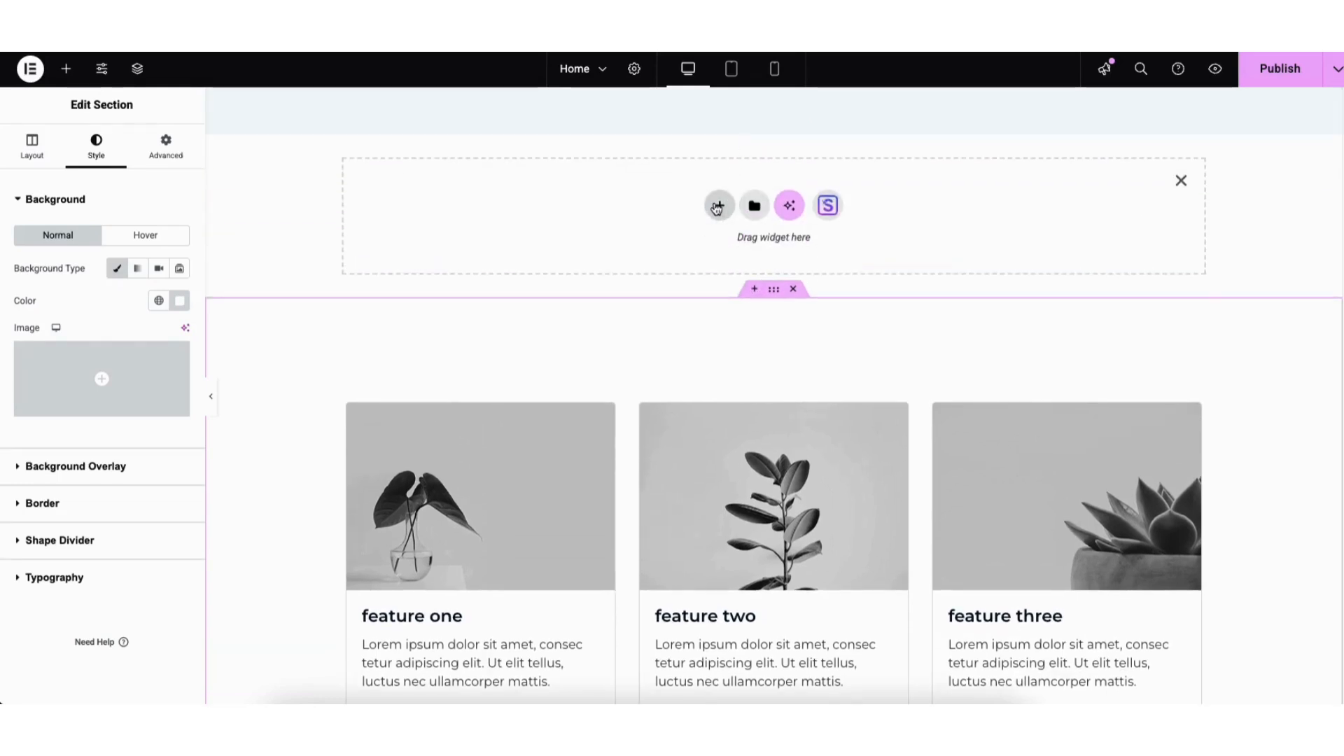
left_click(717, 206)
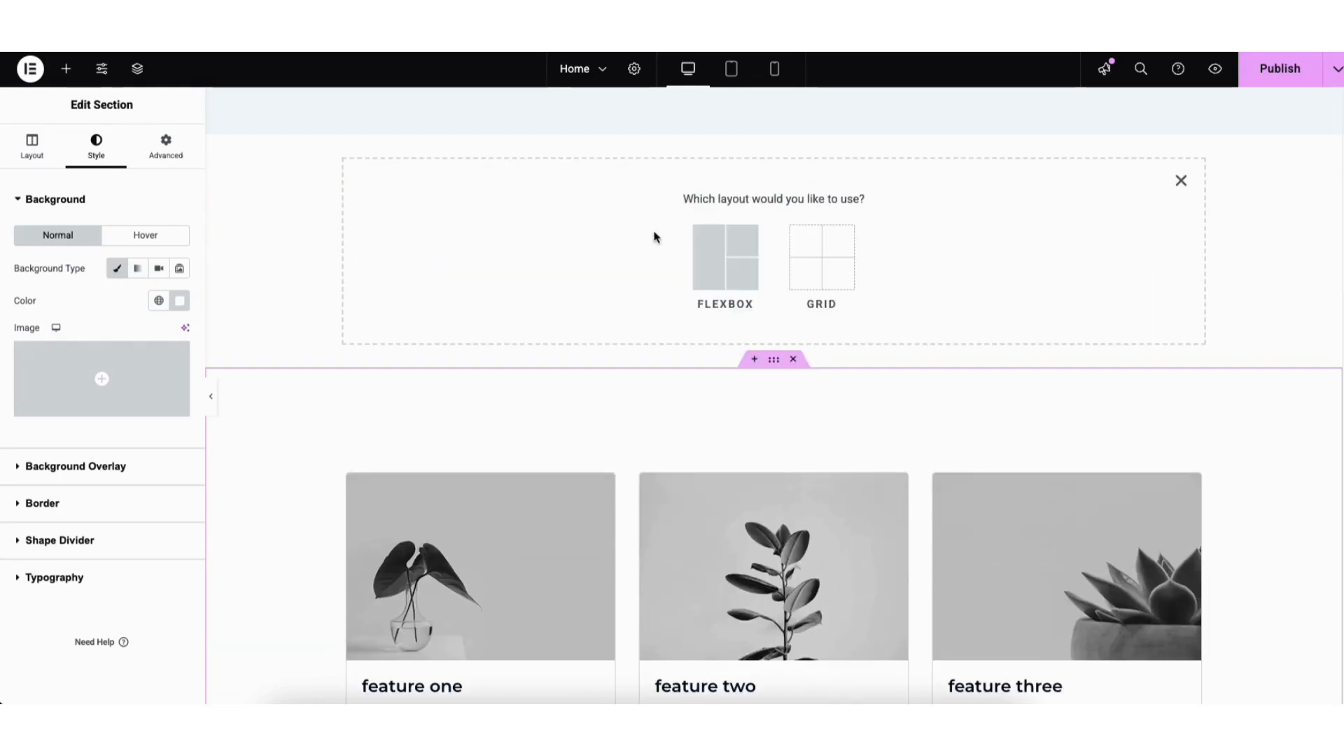
left_click(709, 259)
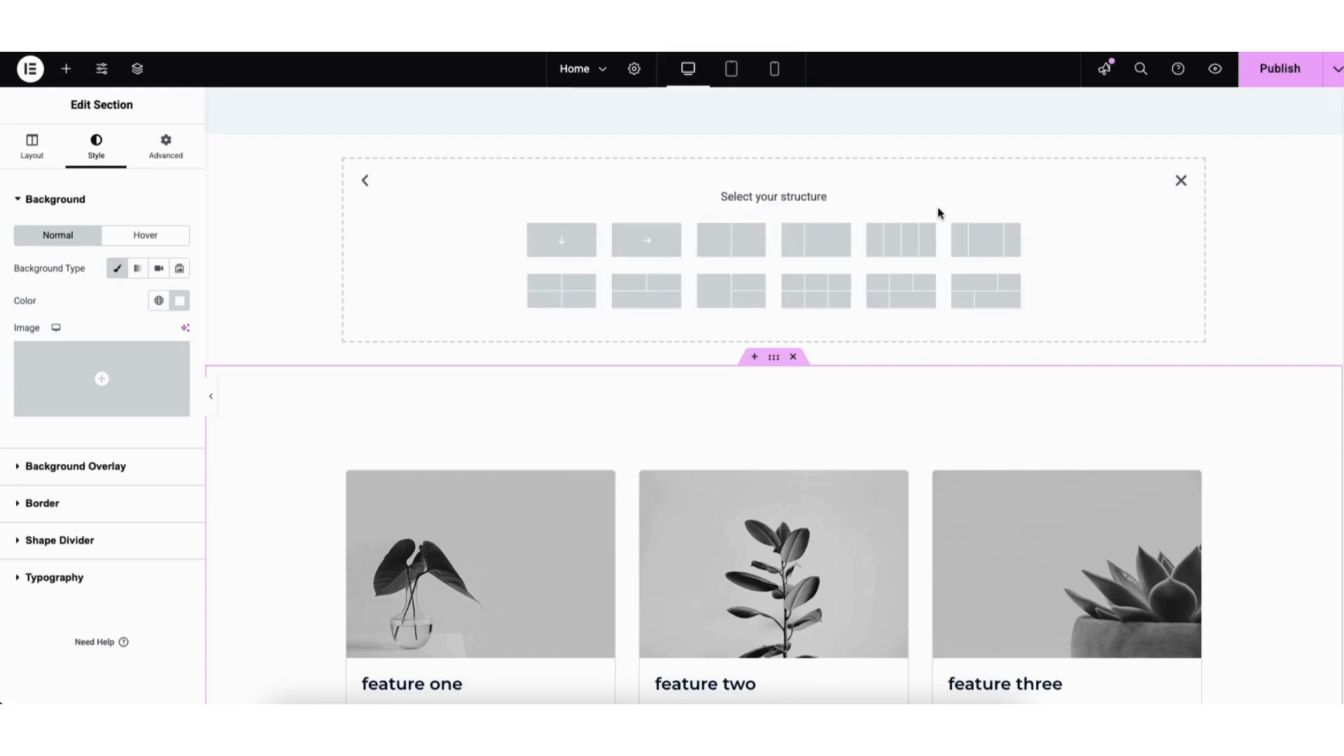
left_click(982, 247)
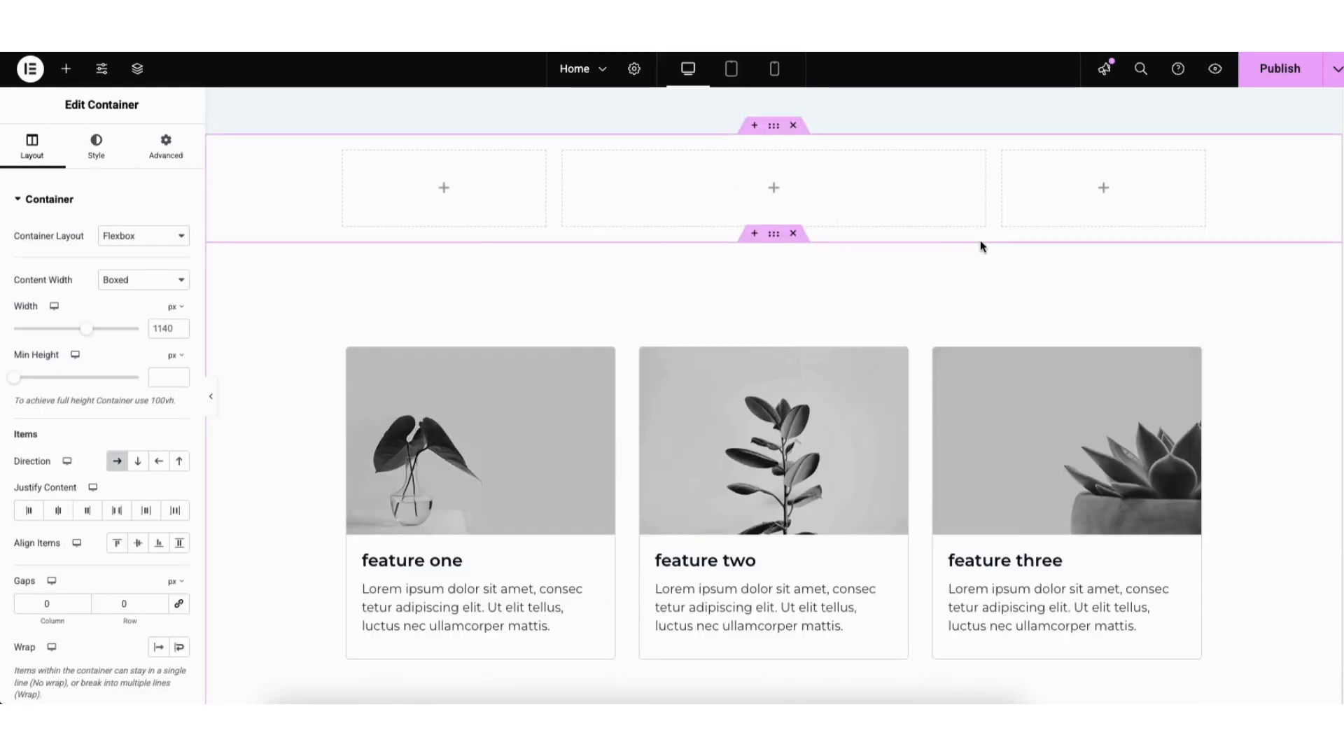
Step: Add a Heading widget to the three-column container's wide middle column, and delete the whole container
left_click(66, 67)
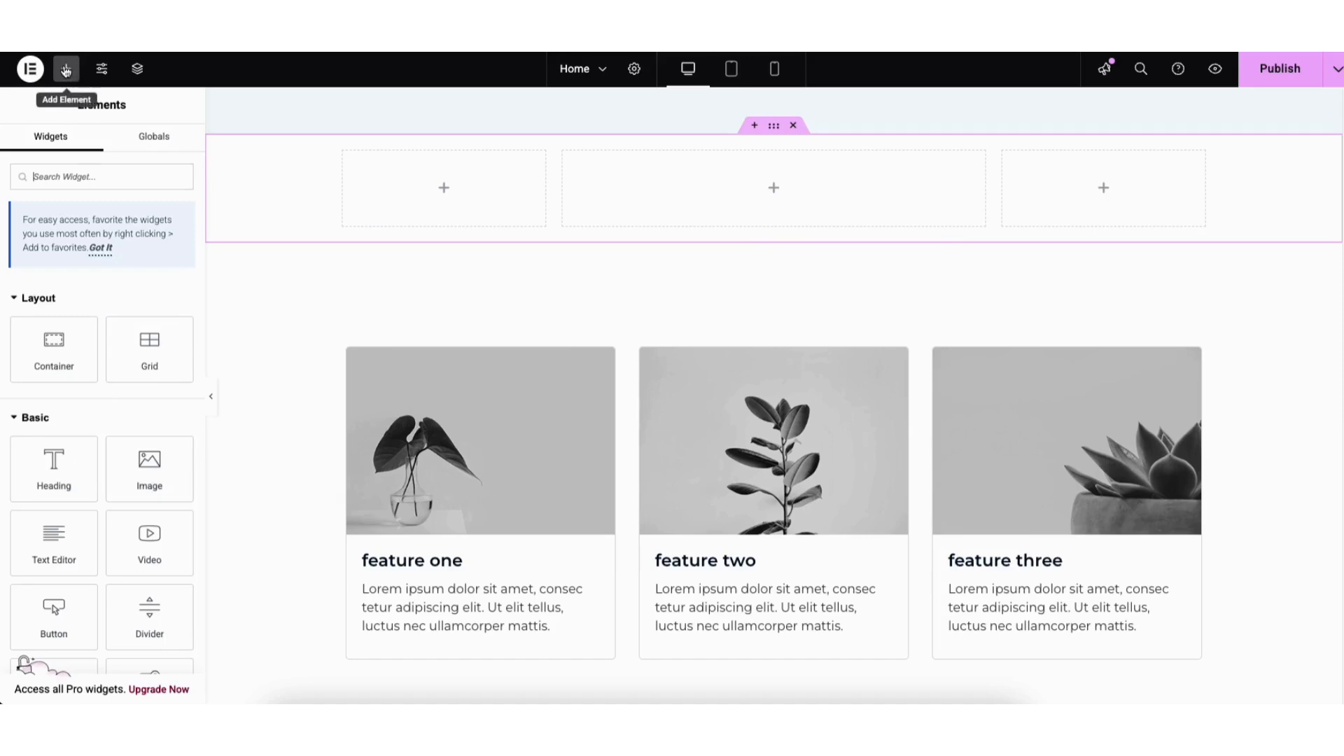
left_click_drag(53, 468, 739, 197)
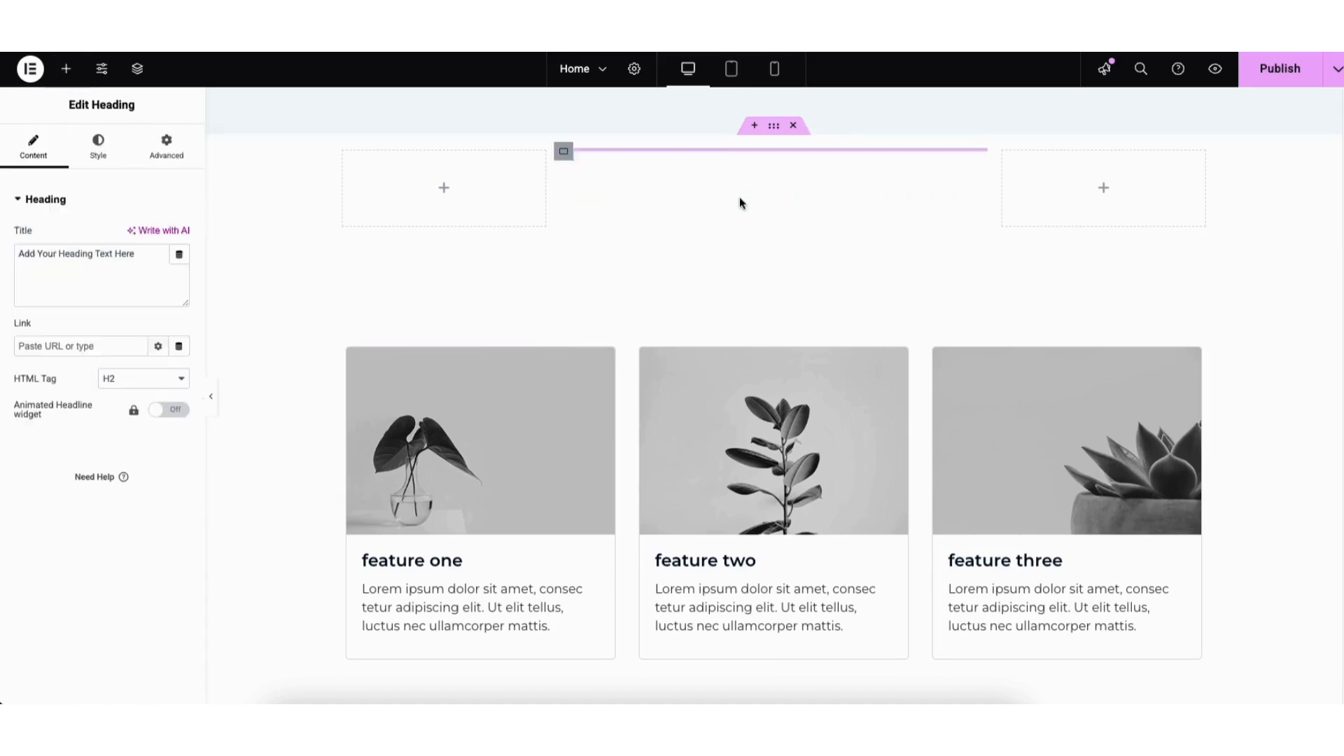
left_click(793, 126)
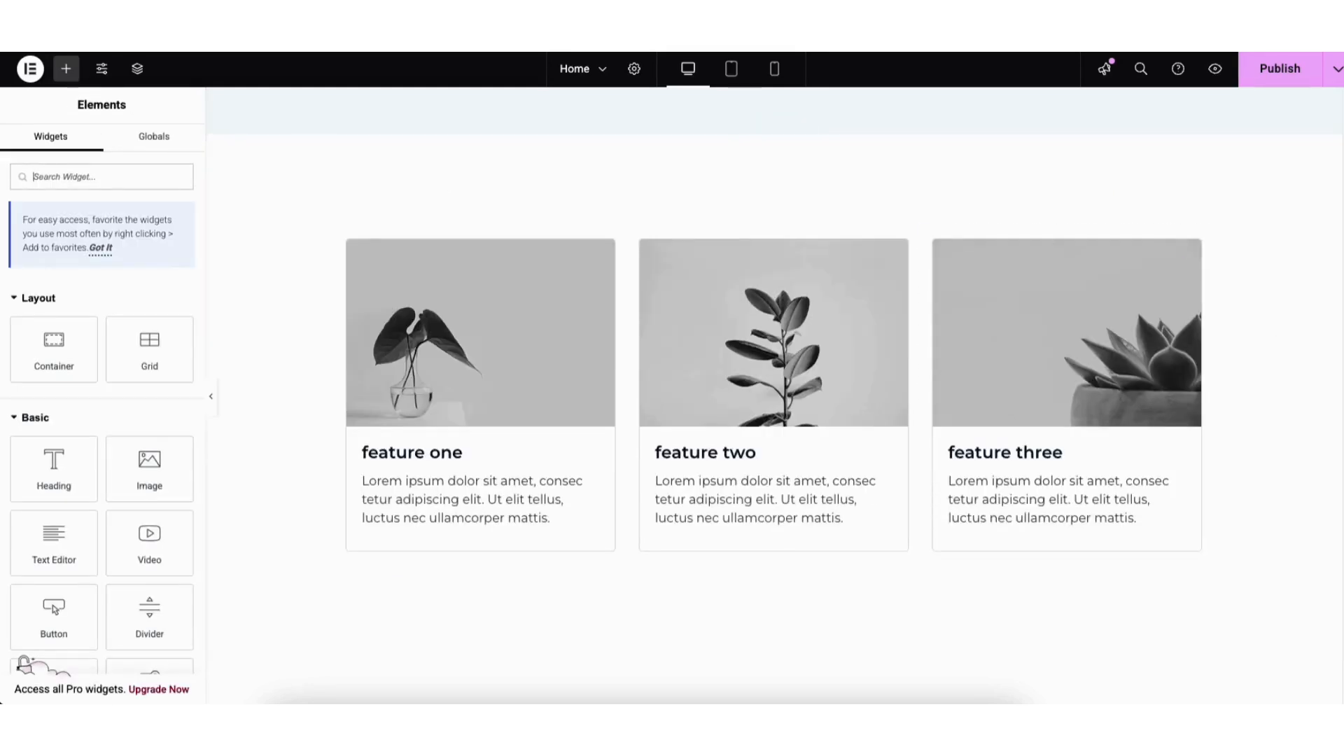
Step: Try to move the feature section upward, and view the page's saving options besides publishing
scroll(770, 280, "up", 1)
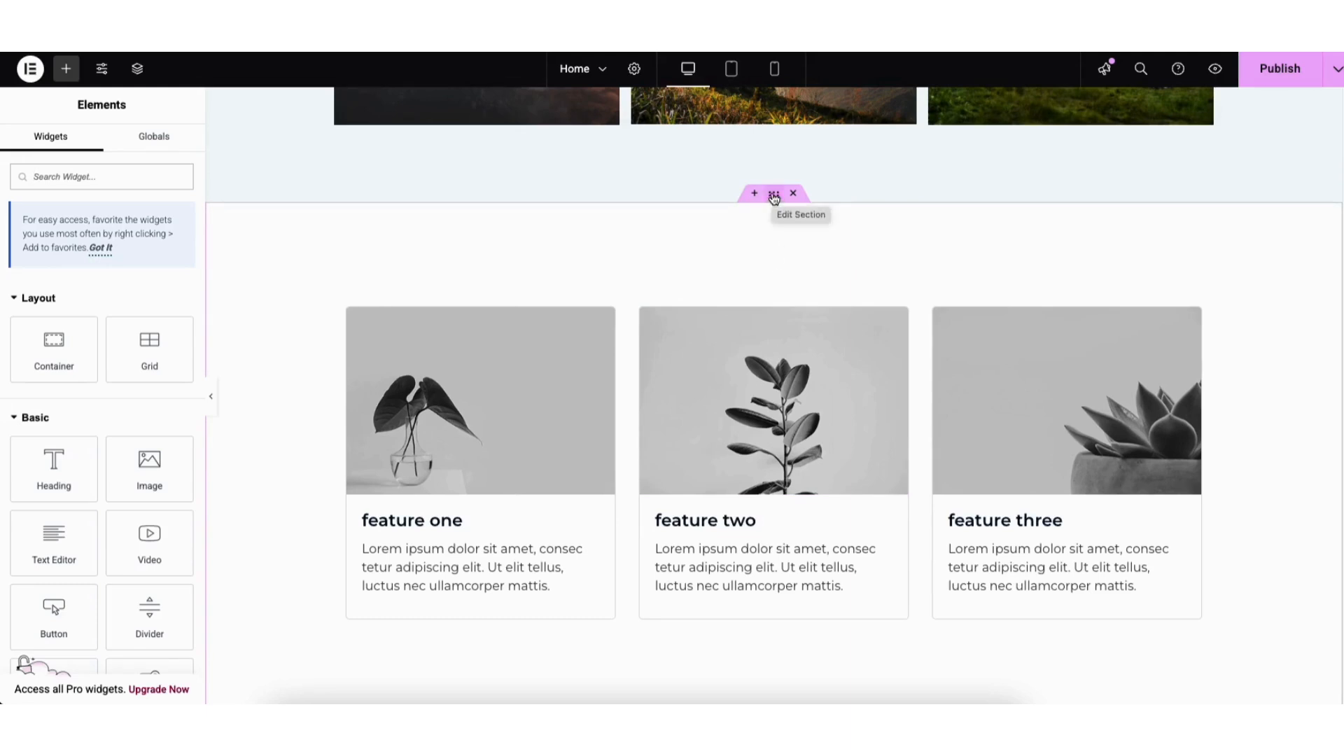
left_click_drag(774, 199, 687, 175)
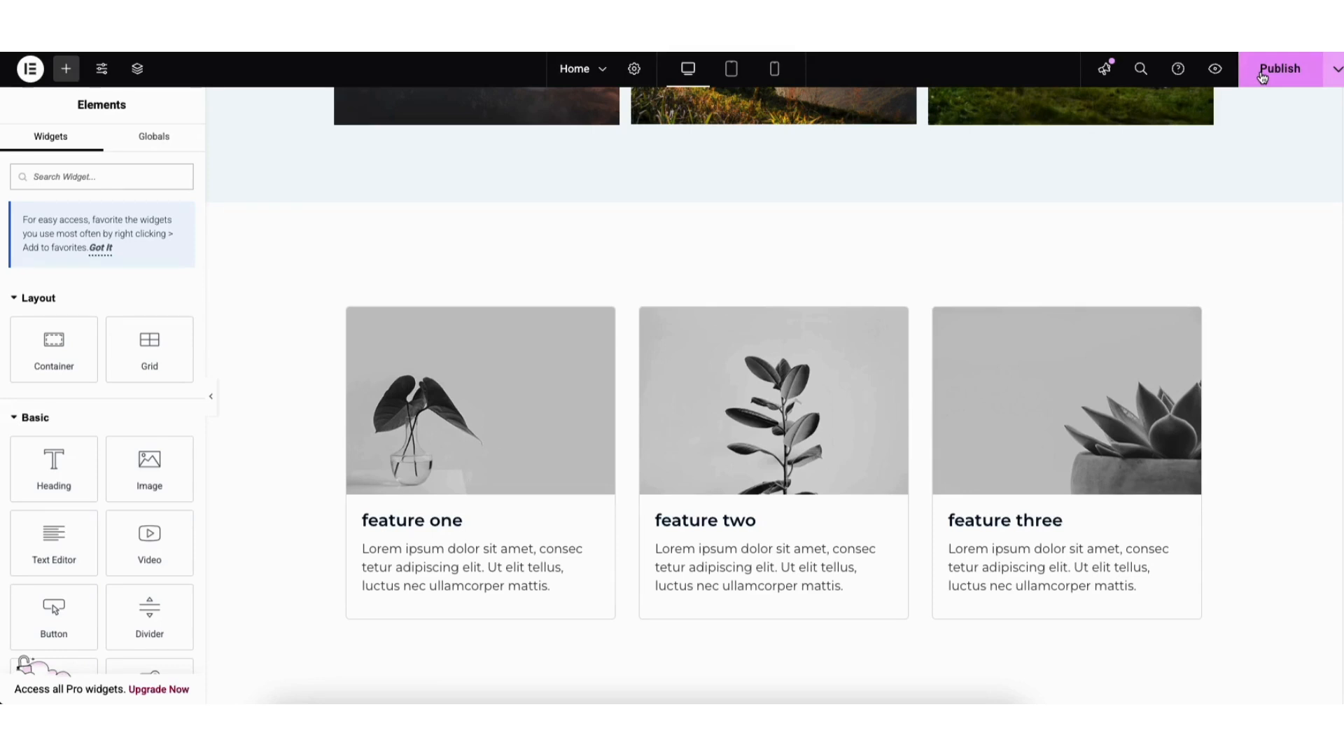
left_click(1337, 73)
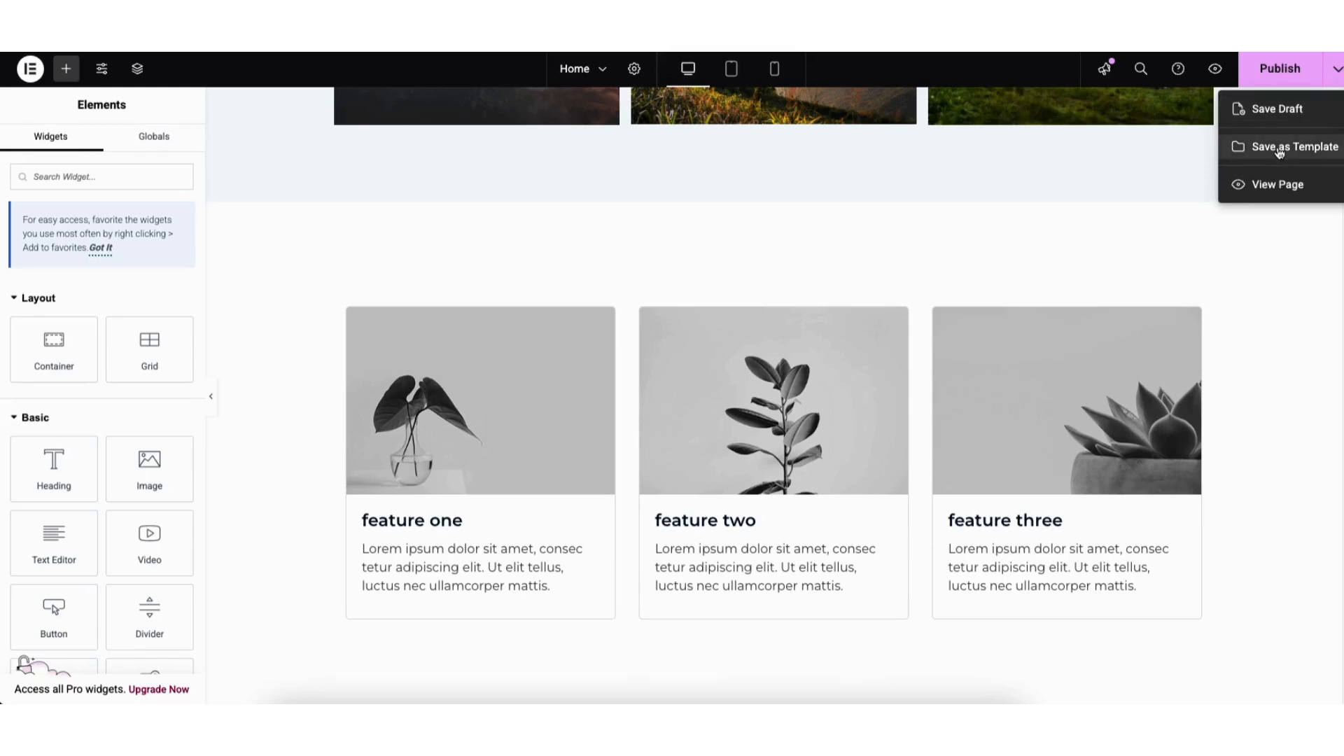
left_click(1199, 161)
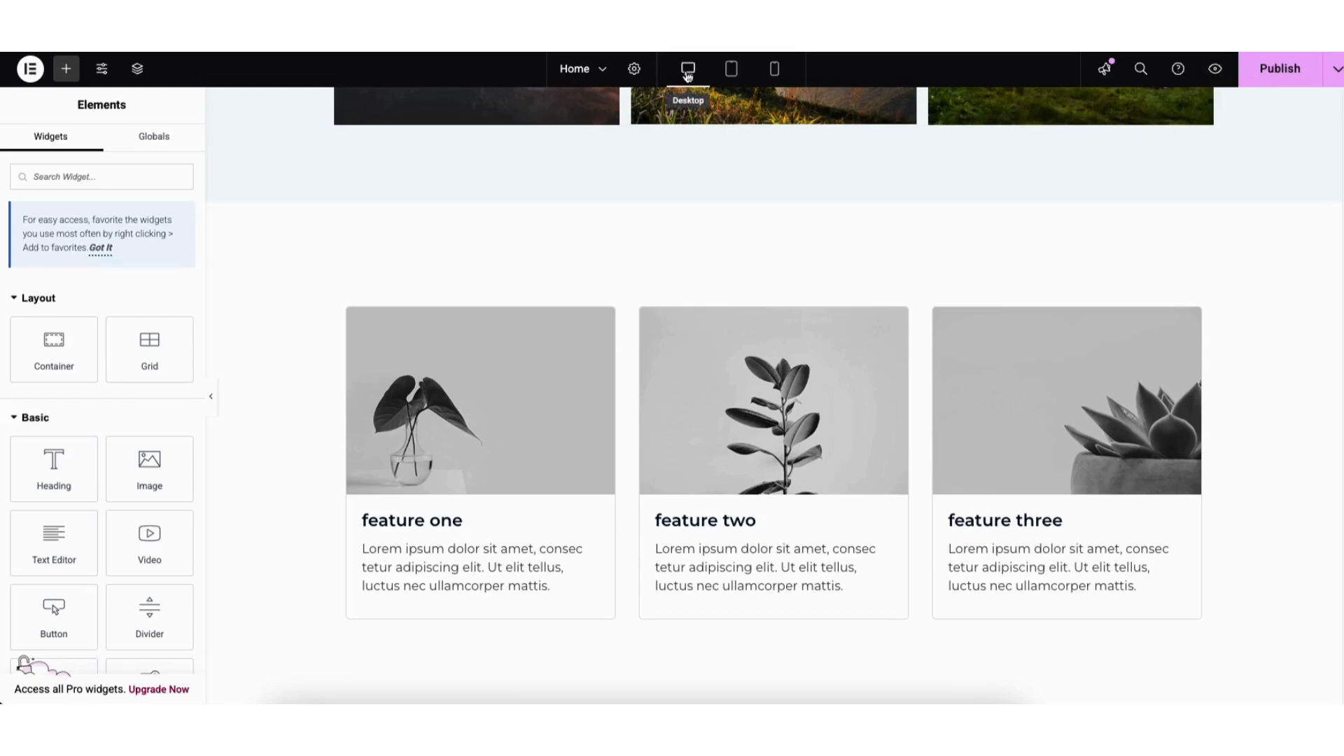
Step: Preview the home page in the tablet portrait and mobile layouts, and return to the desktop layout
left_click(731, 69)
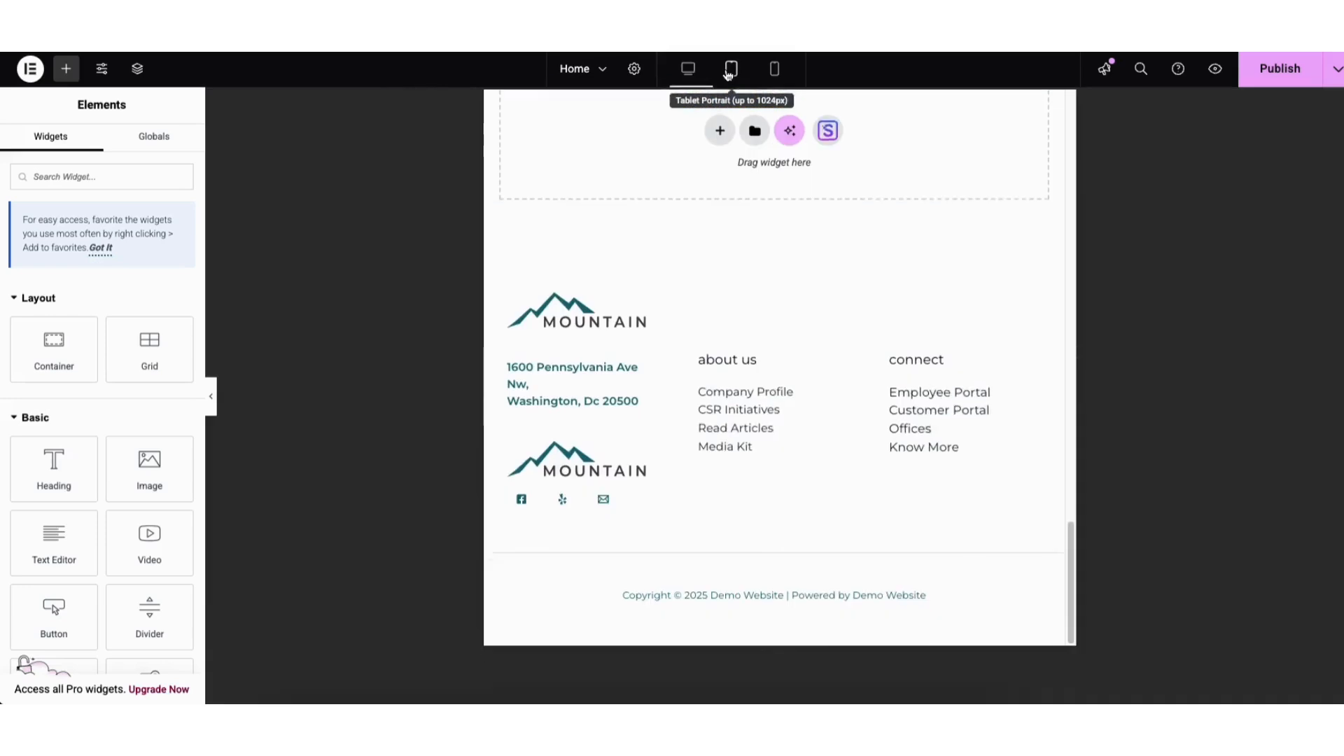
left_click_drag(1073, 553, 1050, 122)
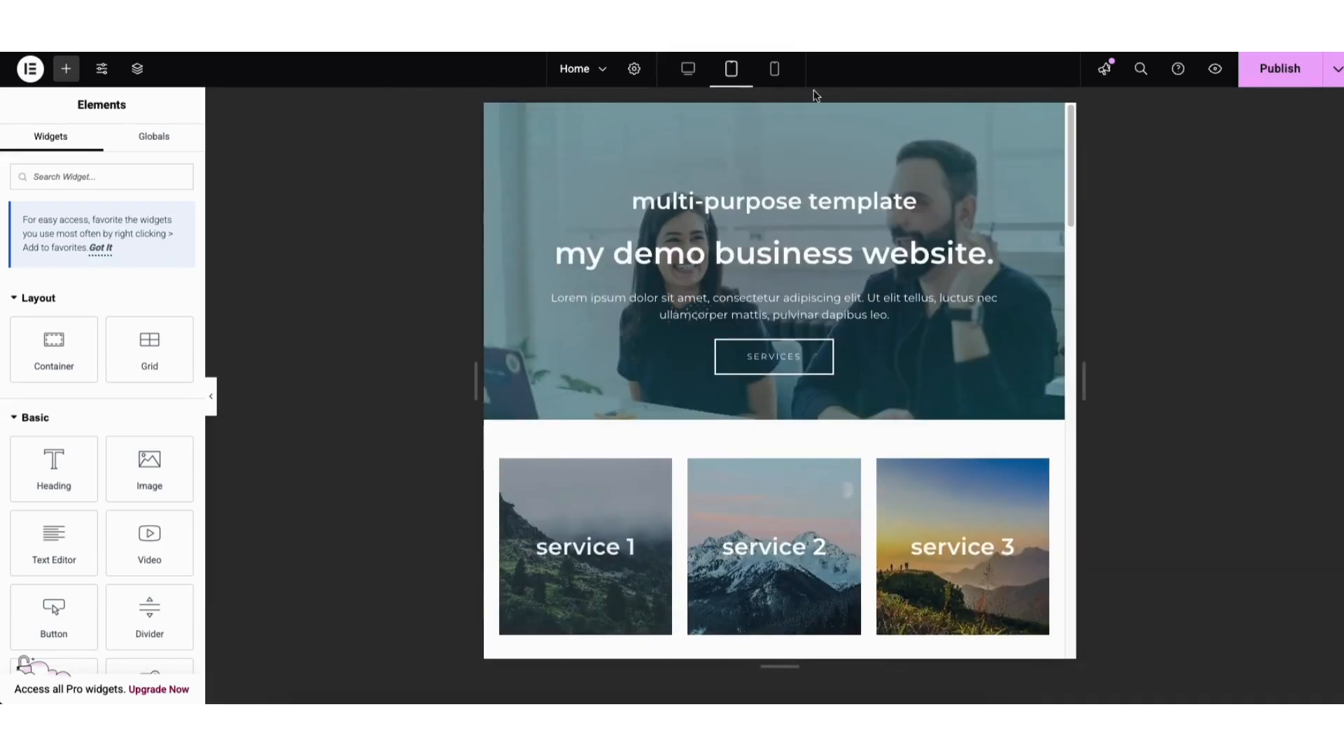
left_click(774, 68)
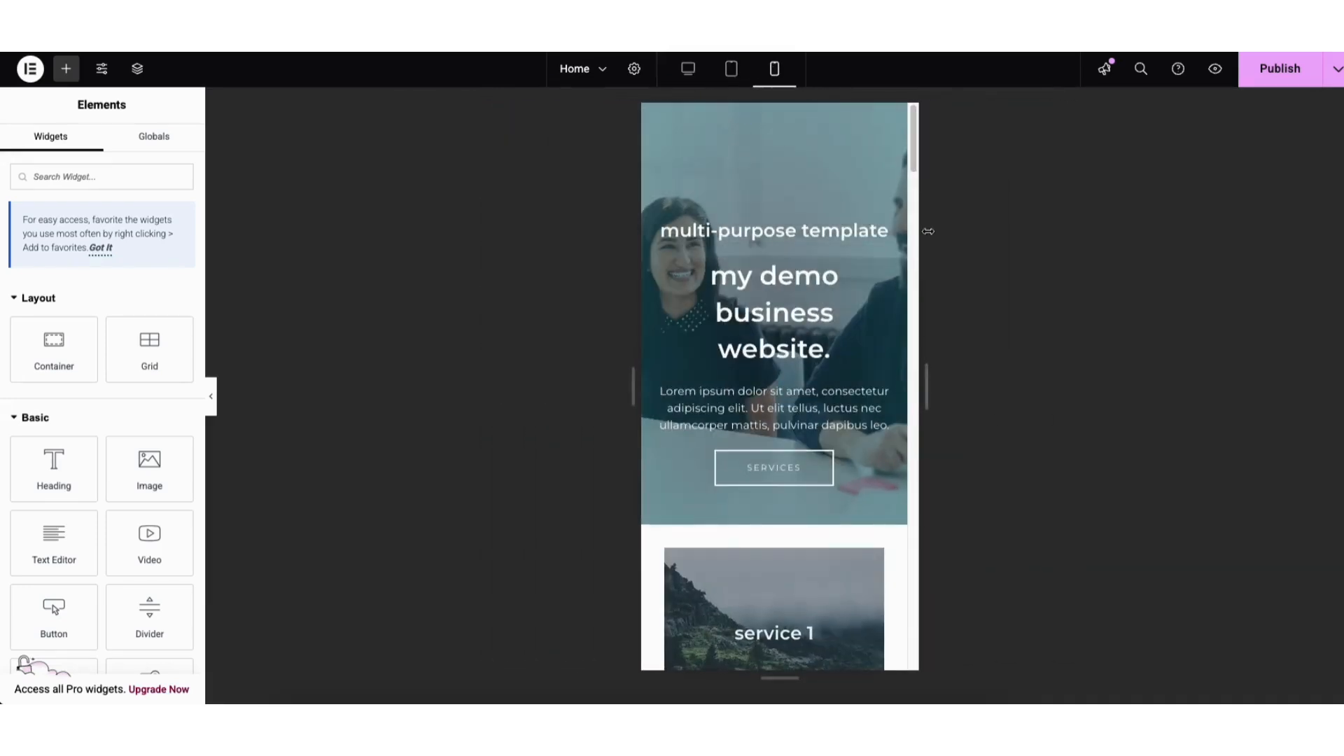
left_click_drag(912, 145, 914, 111)
left_click(688, 69)
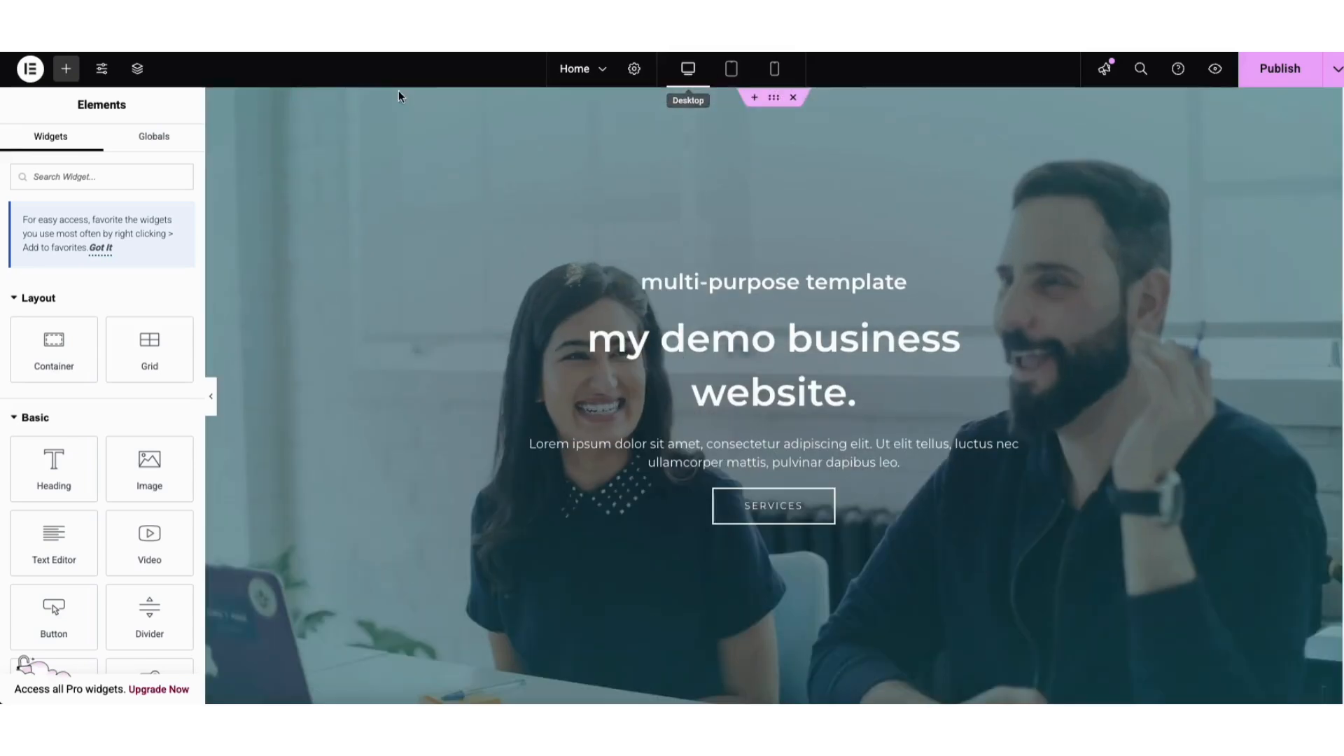
Step: View the site settings overview, and examine the home page's action history and saved revisions
left_click(103, 71)
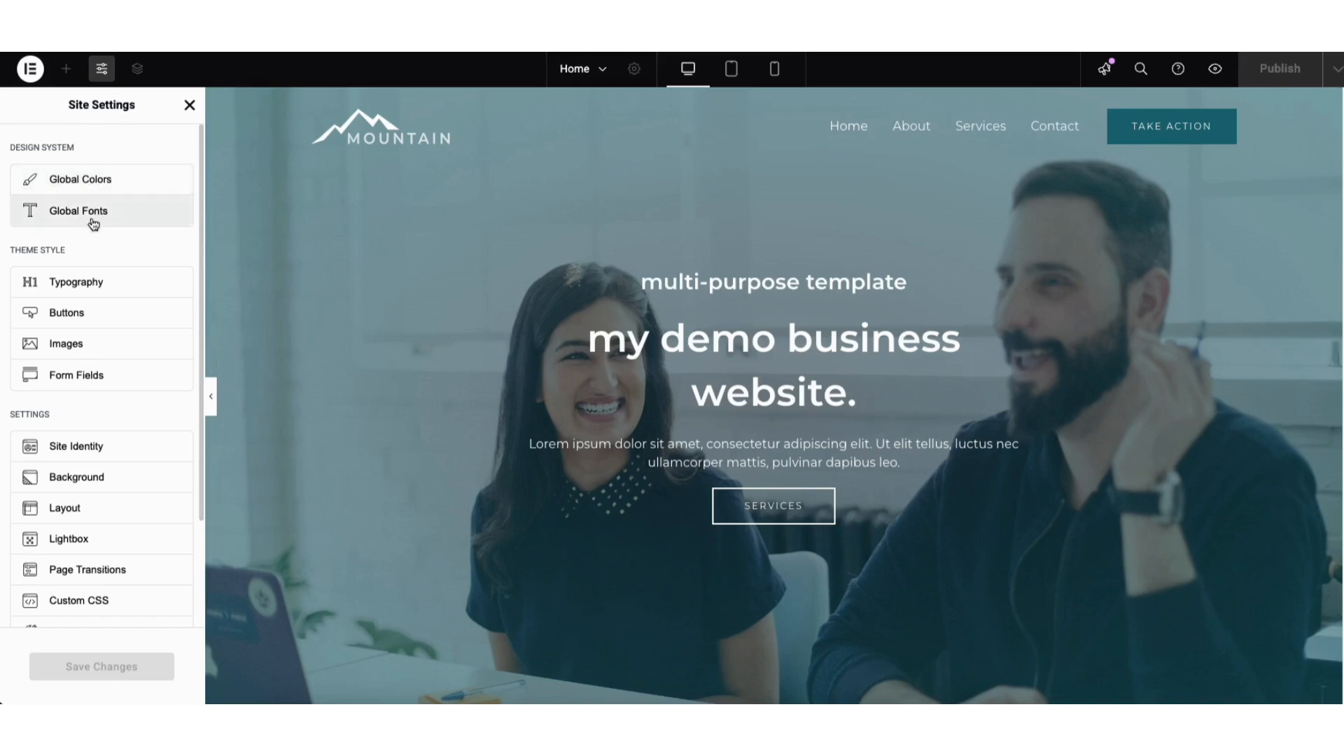
left_click(189, 105)
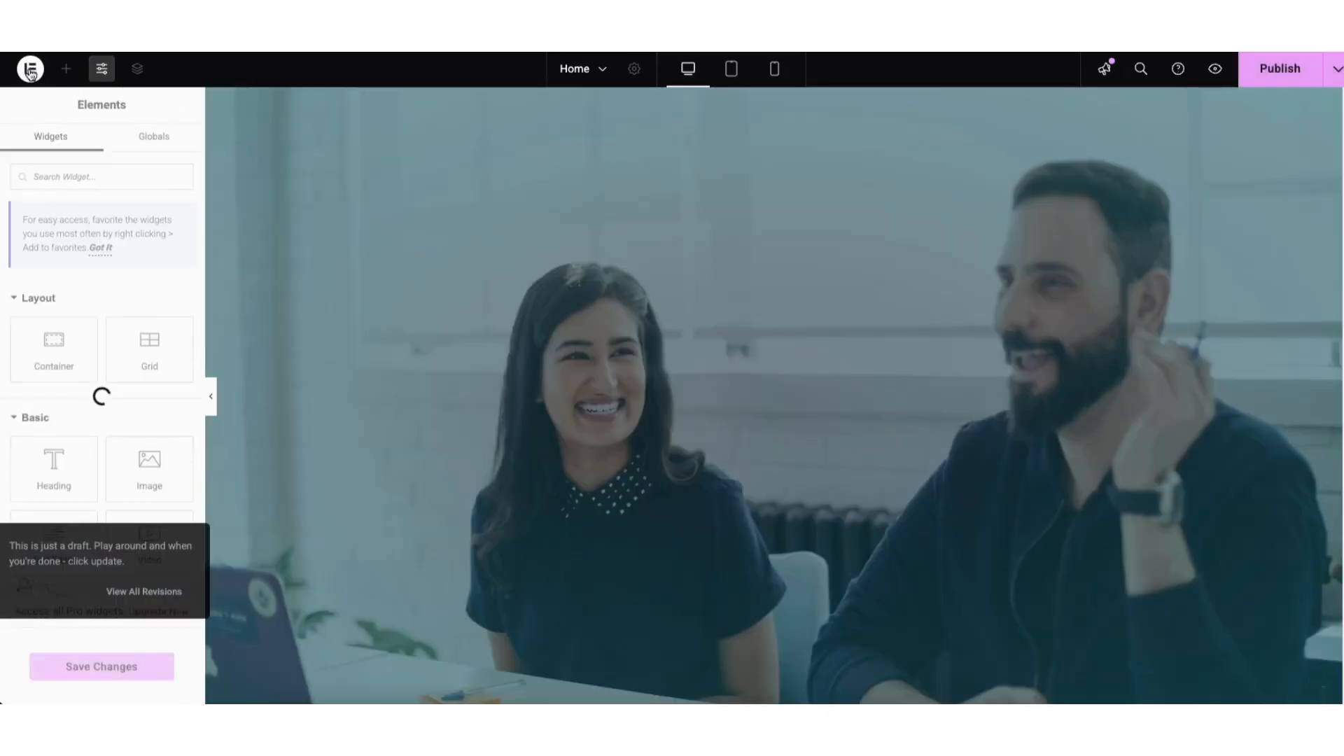
left_click(30, 70)
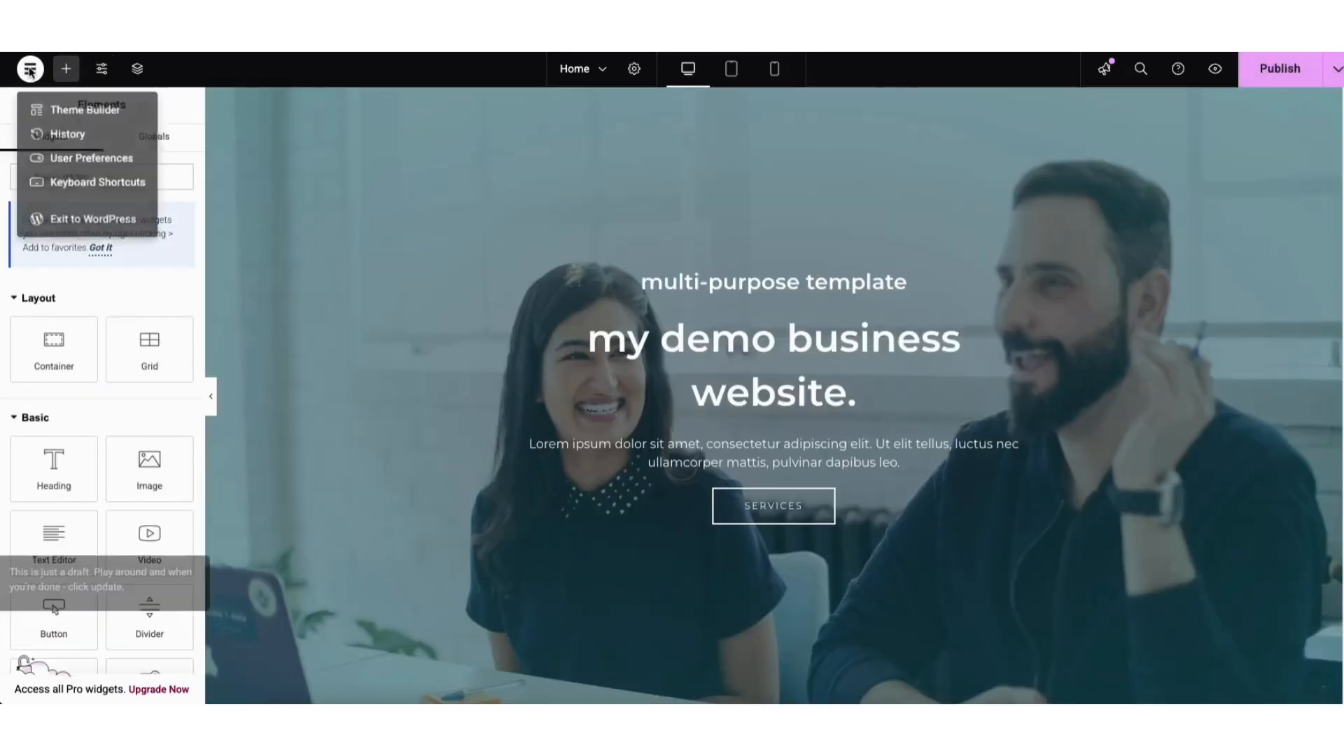
left_click(78, 135)
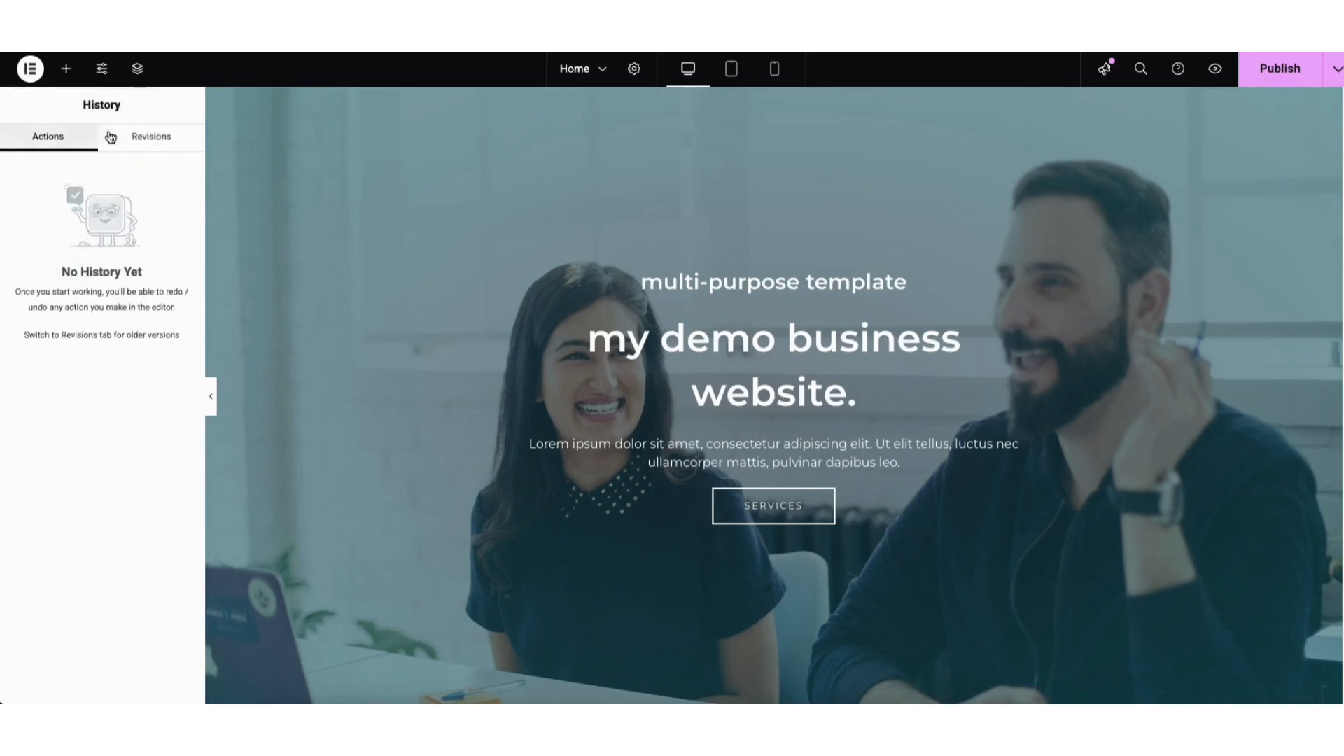
left_click(152, 138)
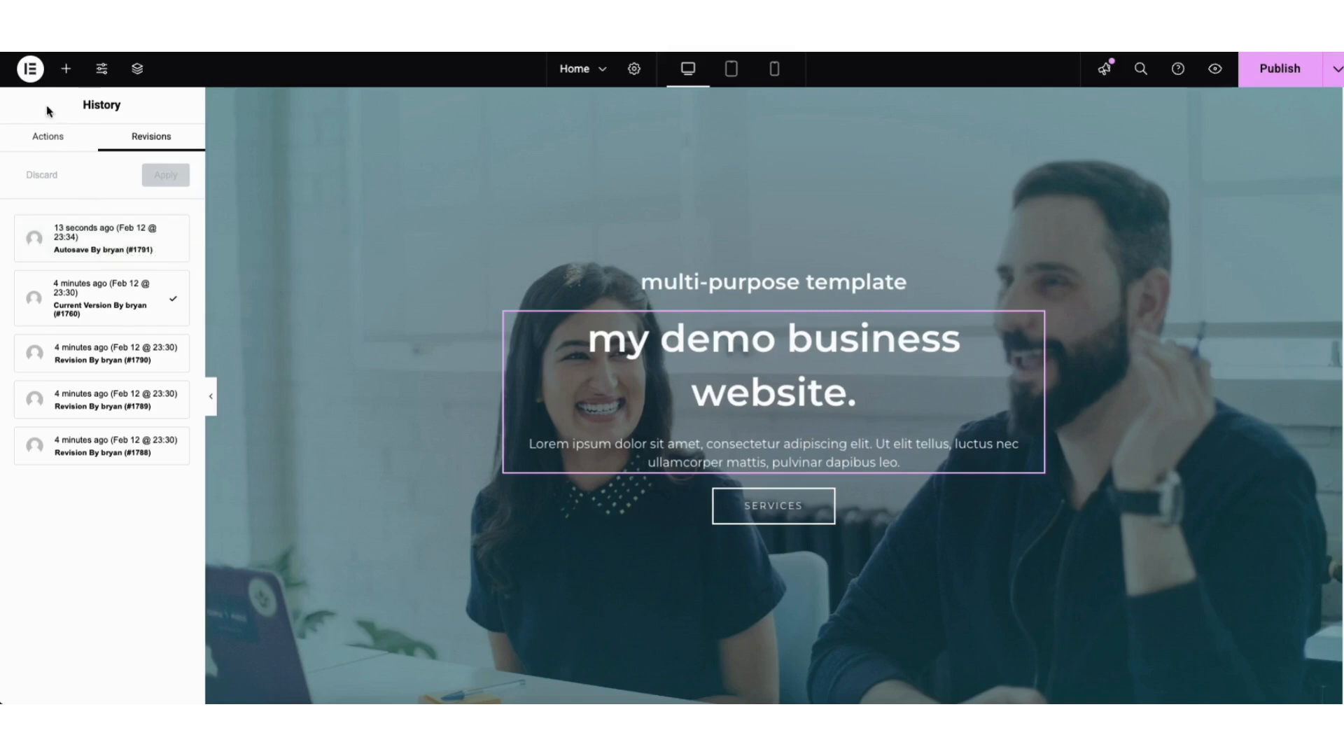
Step: Exit the Elementor editor to WordPress and open the list of all pages
left_click(29, 70)
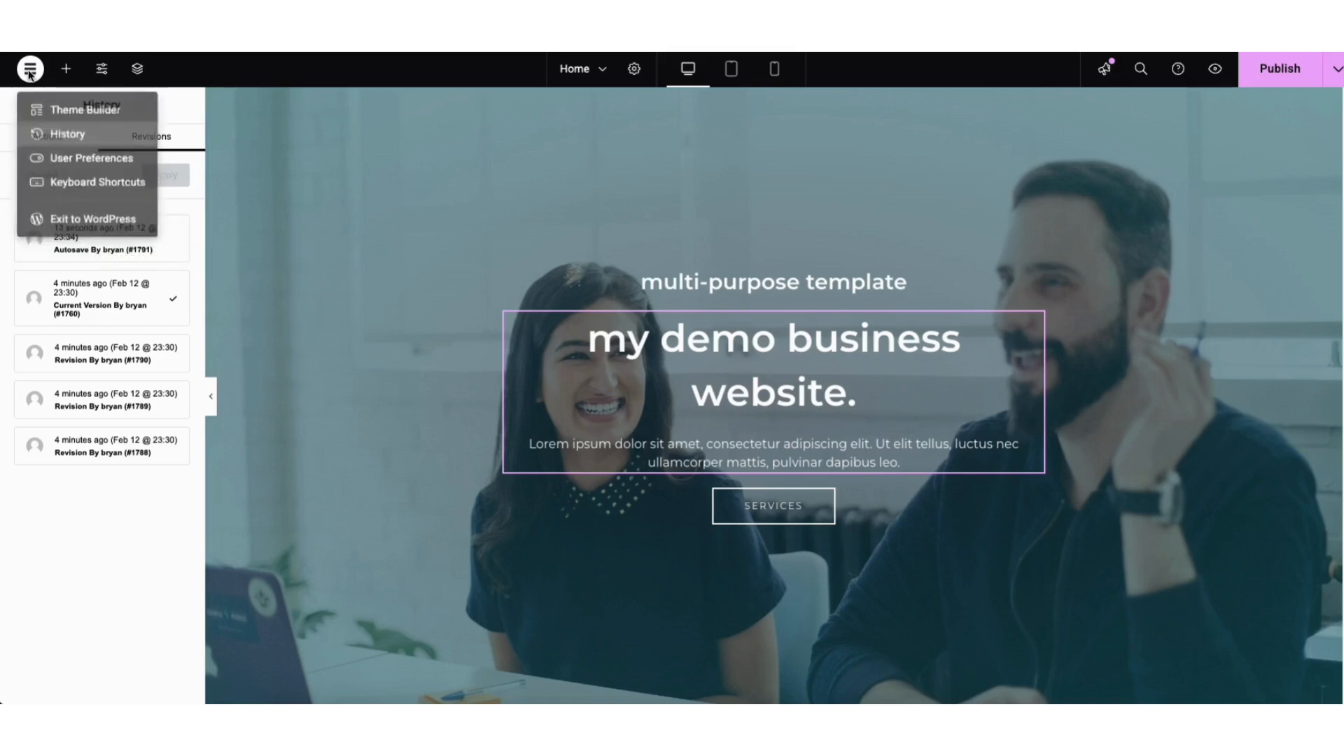
left_click(71, 223)
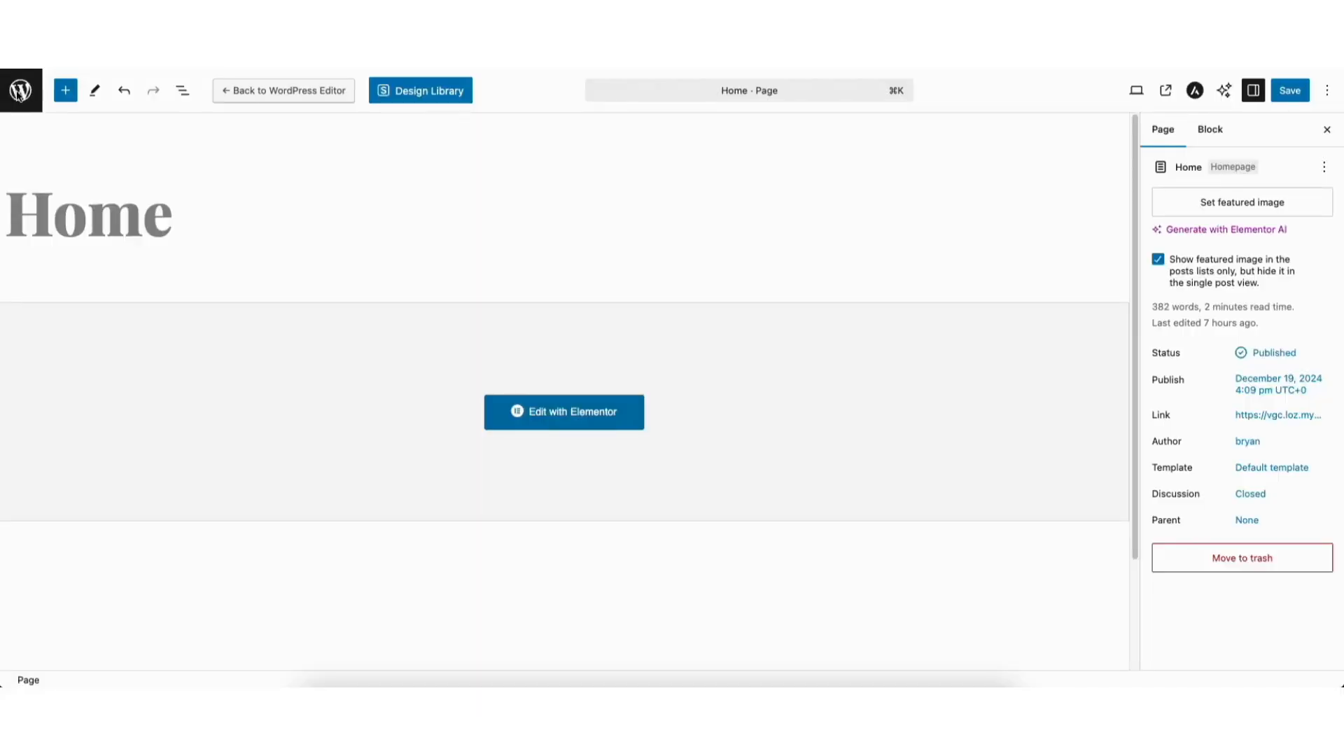
left_click(19, 91)
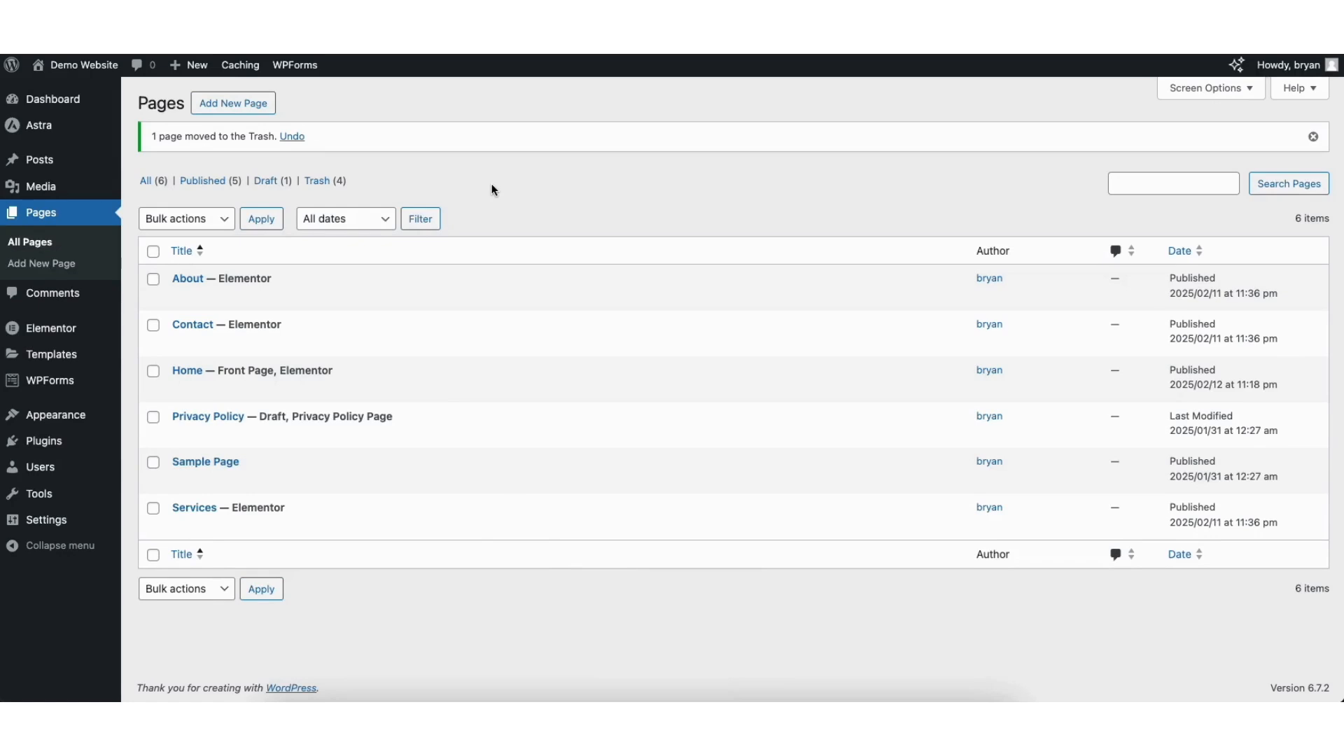
left_click(30, 245)
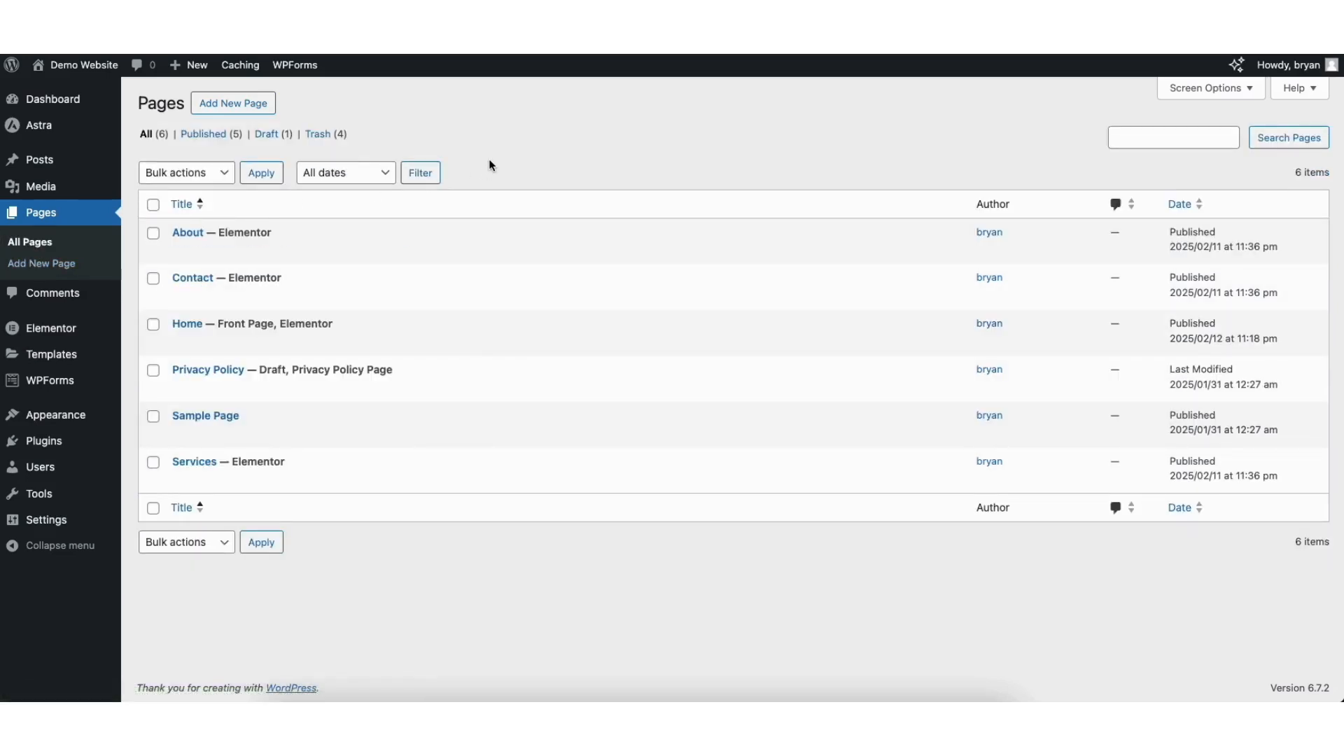
Step: View the media library and the list of all blog posts
mouse_move(38, 188)
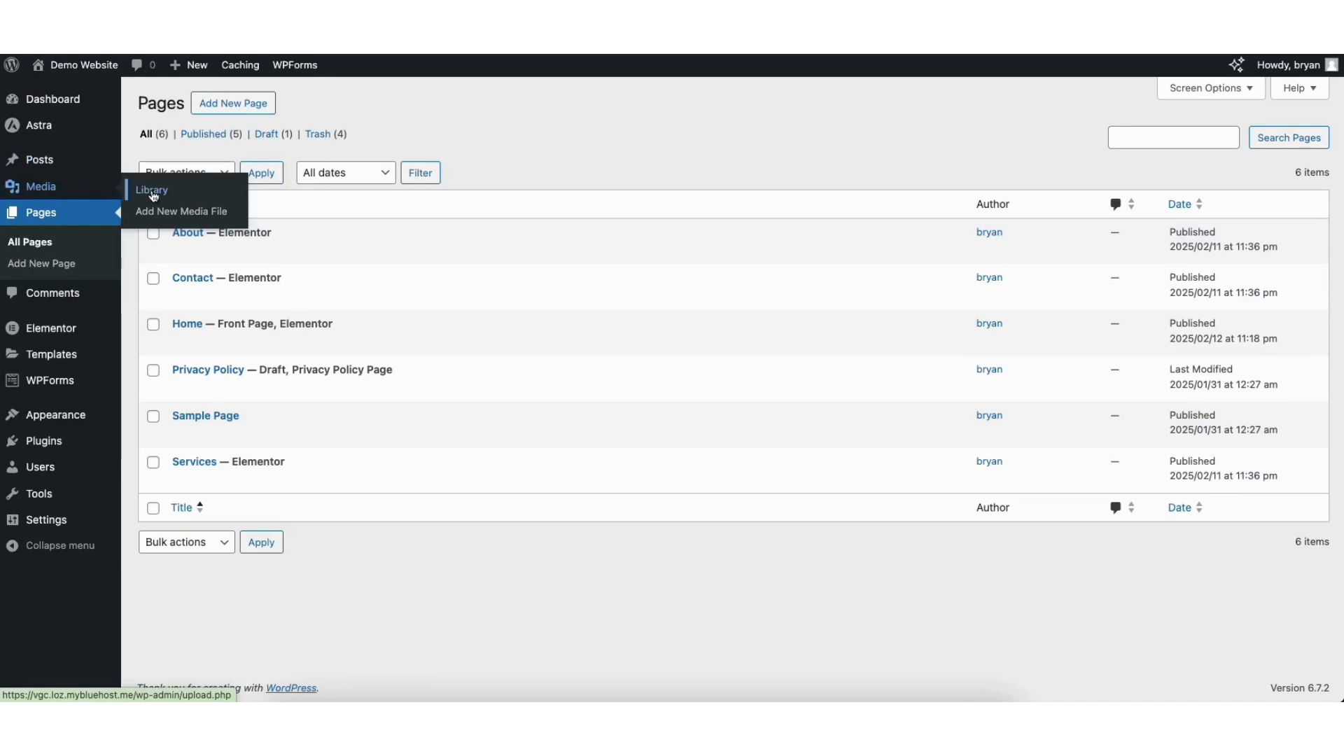
left_click(152, 192)
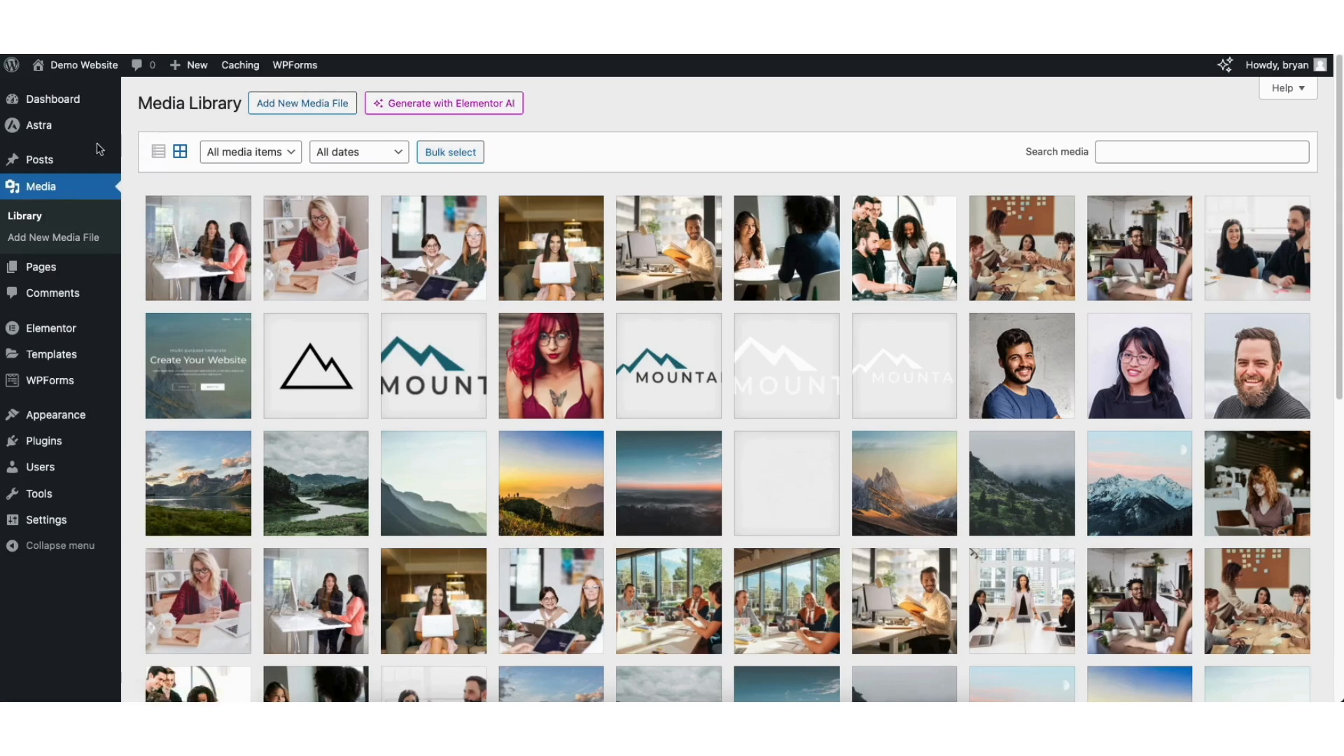
mouse_move(41, 164)
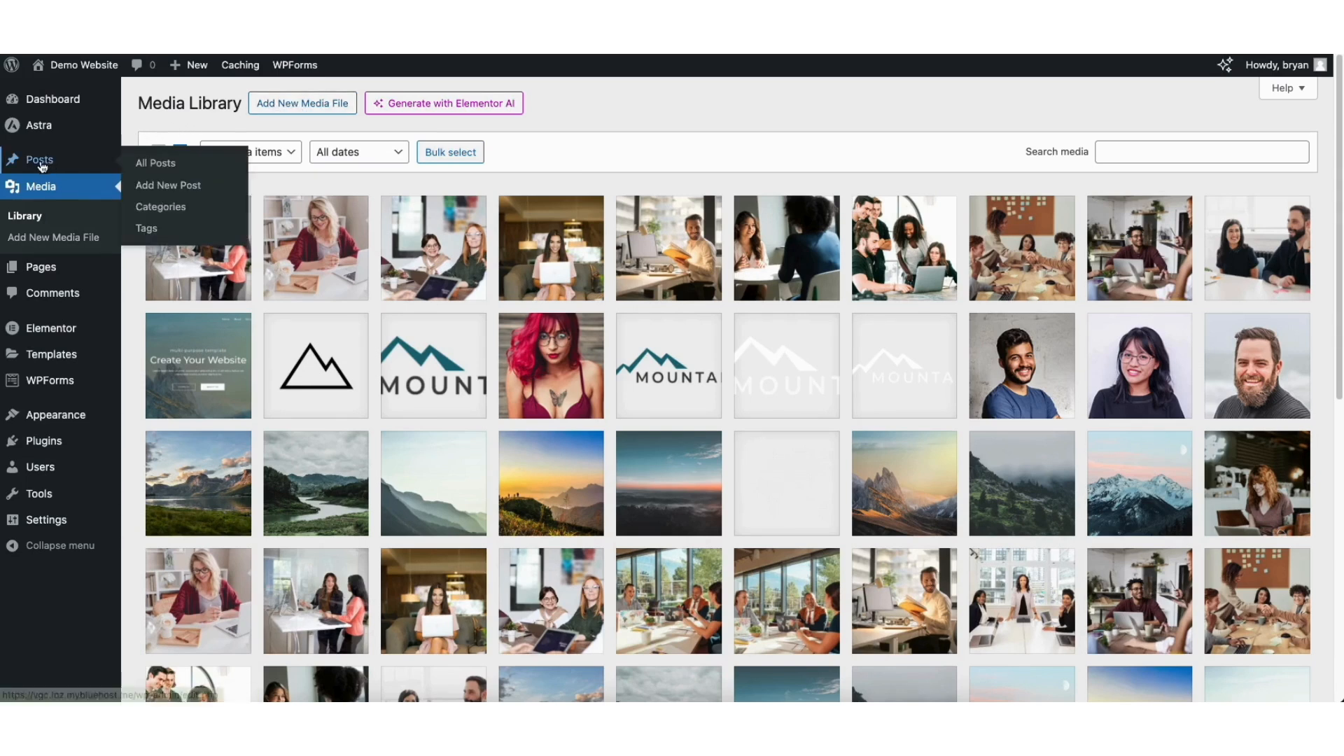
left_click(160, 166)
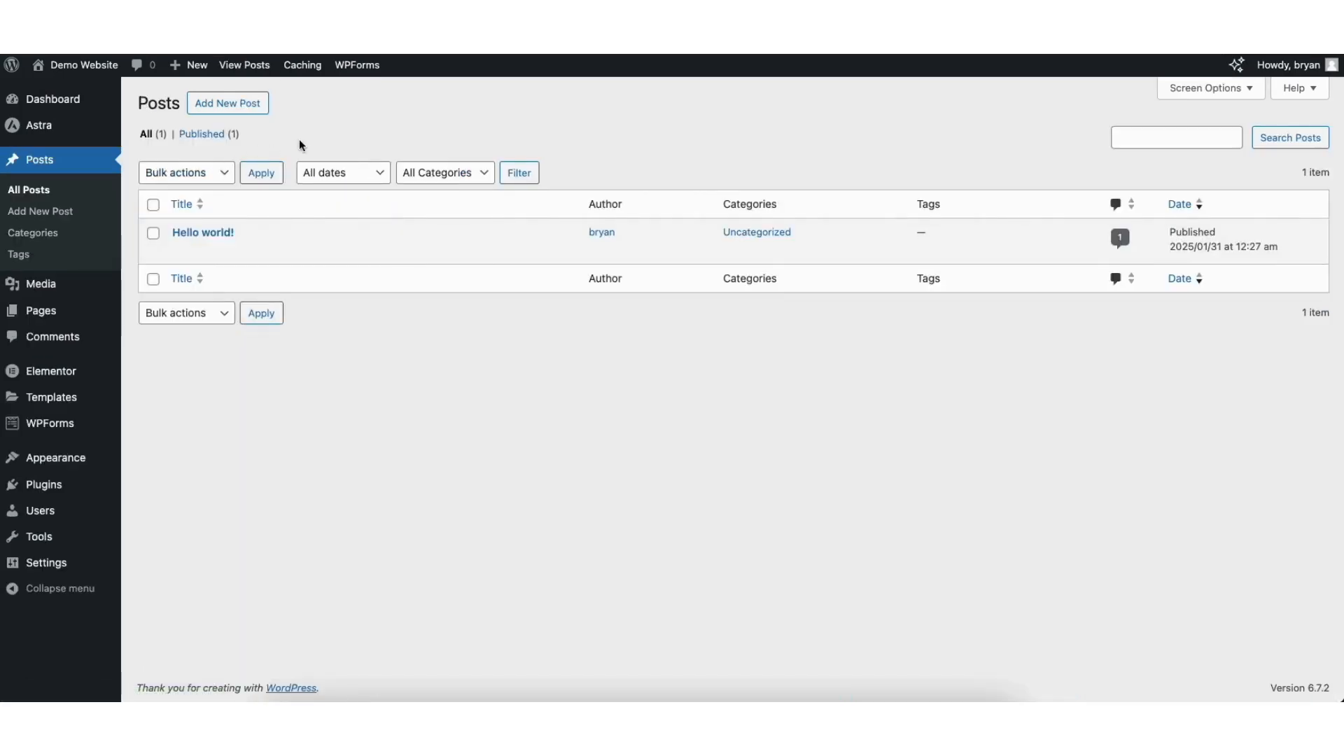
Step: View the site's comments with their moderation options, and the page for adding new plugins
left_click(54, 338)
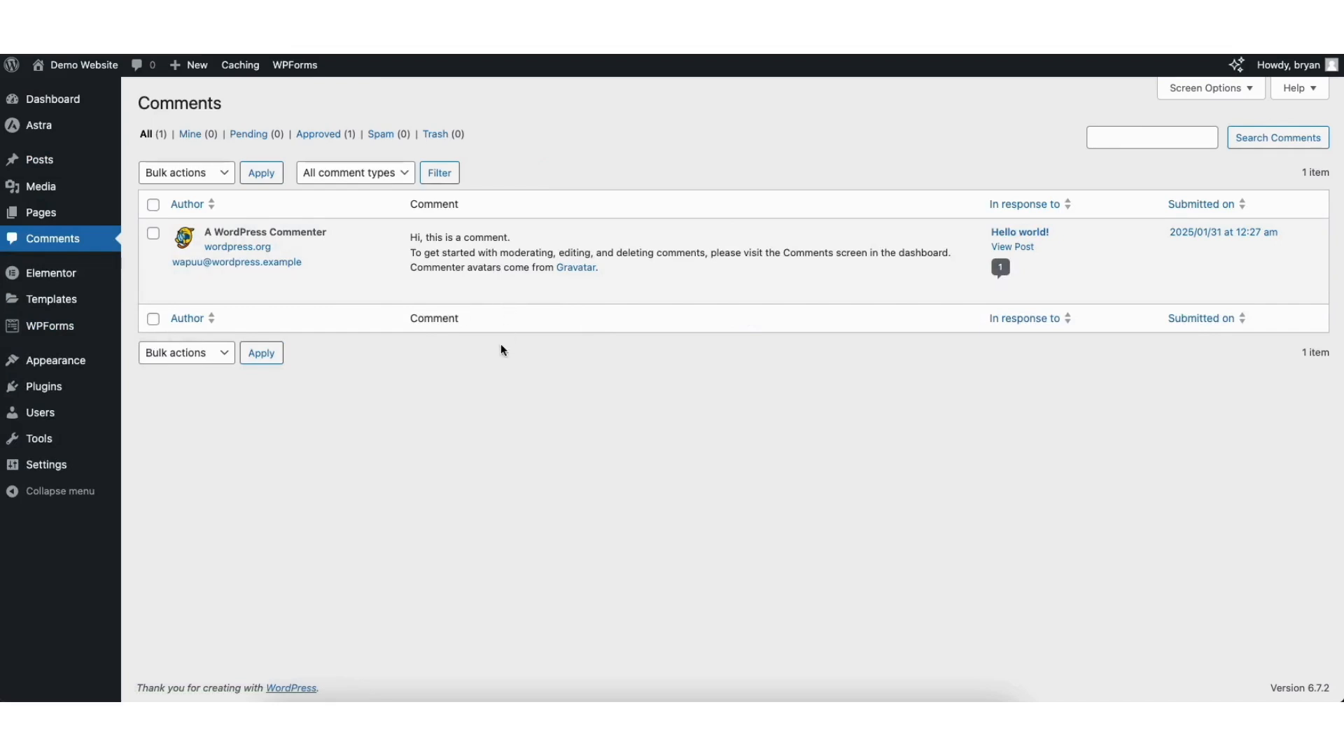
mouse_move(481, 293)
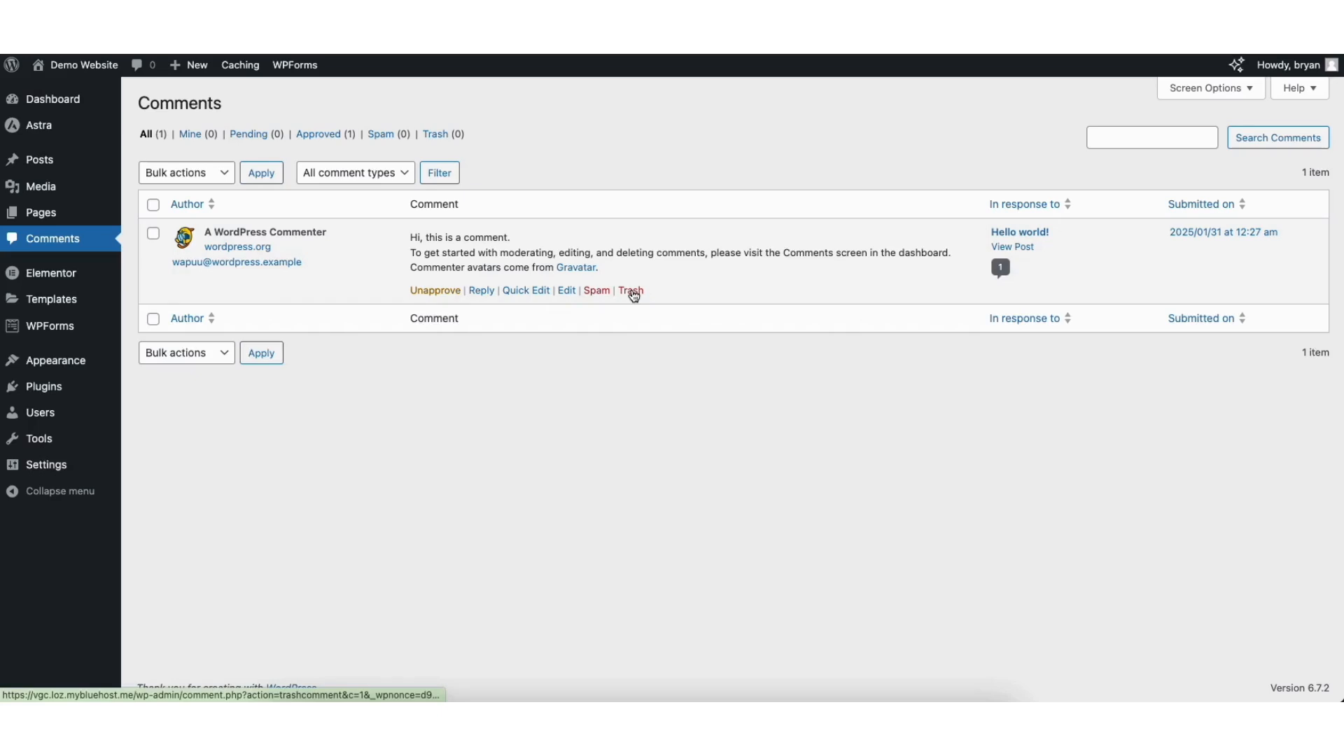
mouse_move(45, 393)
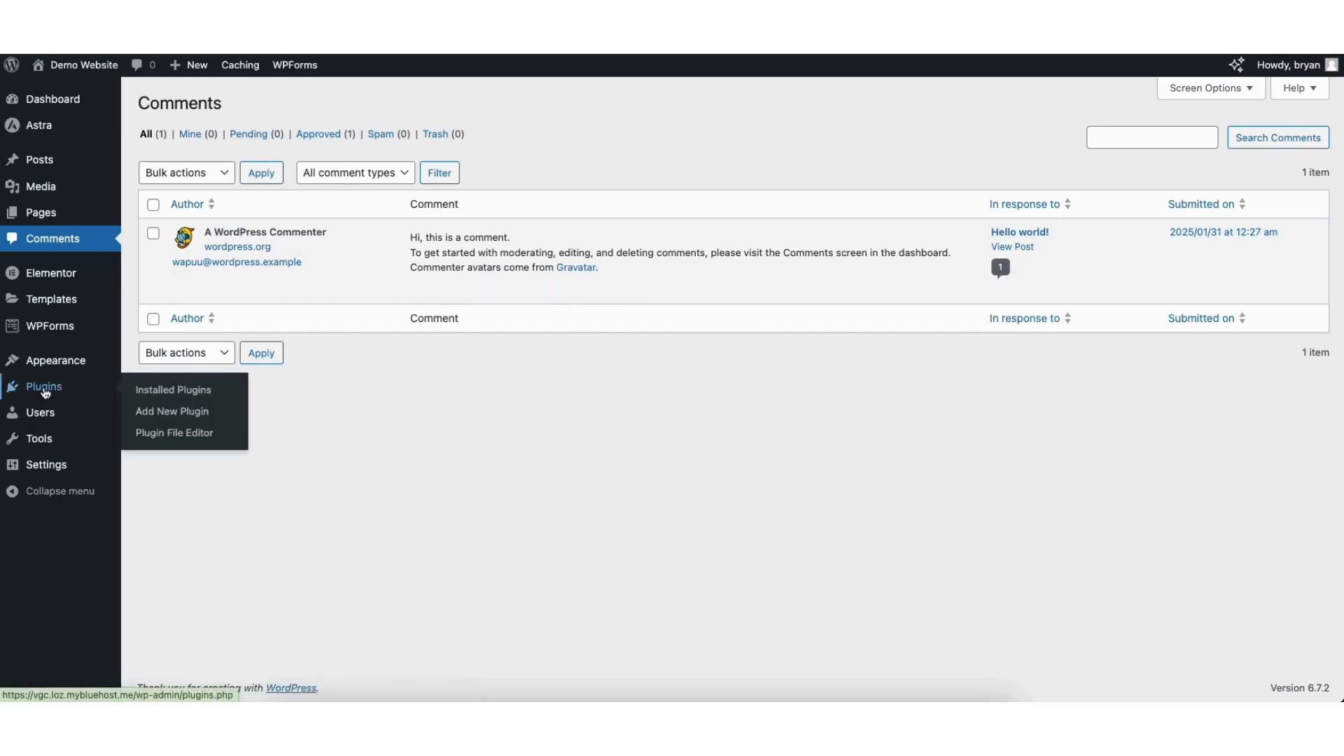
left_click(170, 414)
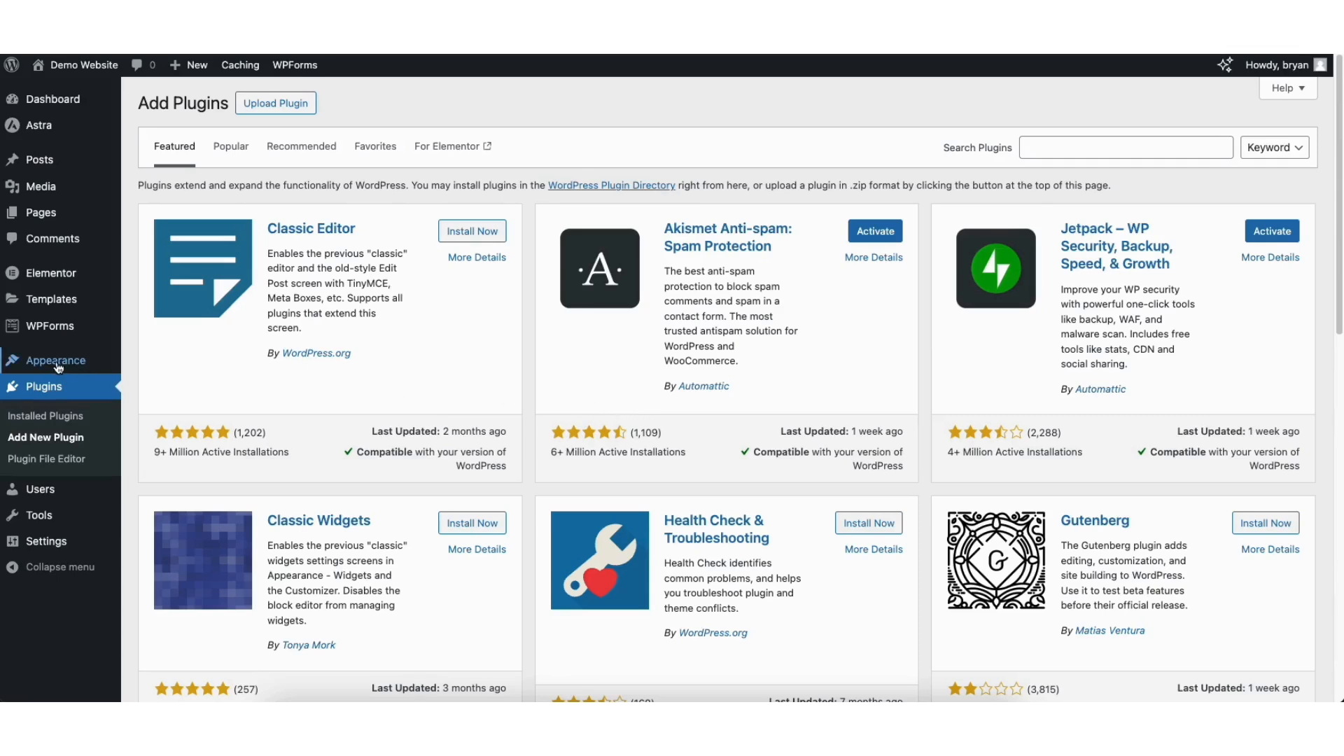
Step: Open the site's menu management and load the Navigation (Primary Menu) for editing
mouse_move(50, 368)
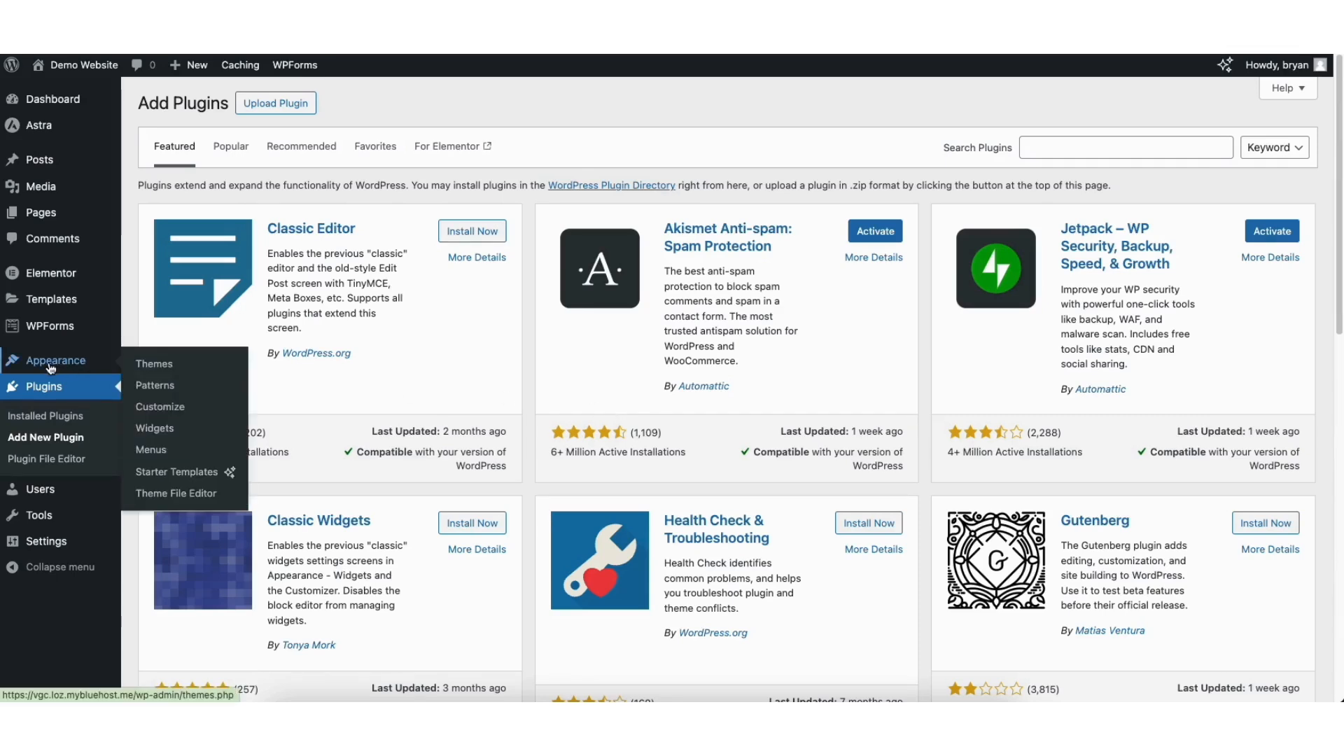
left_click(151, 450)
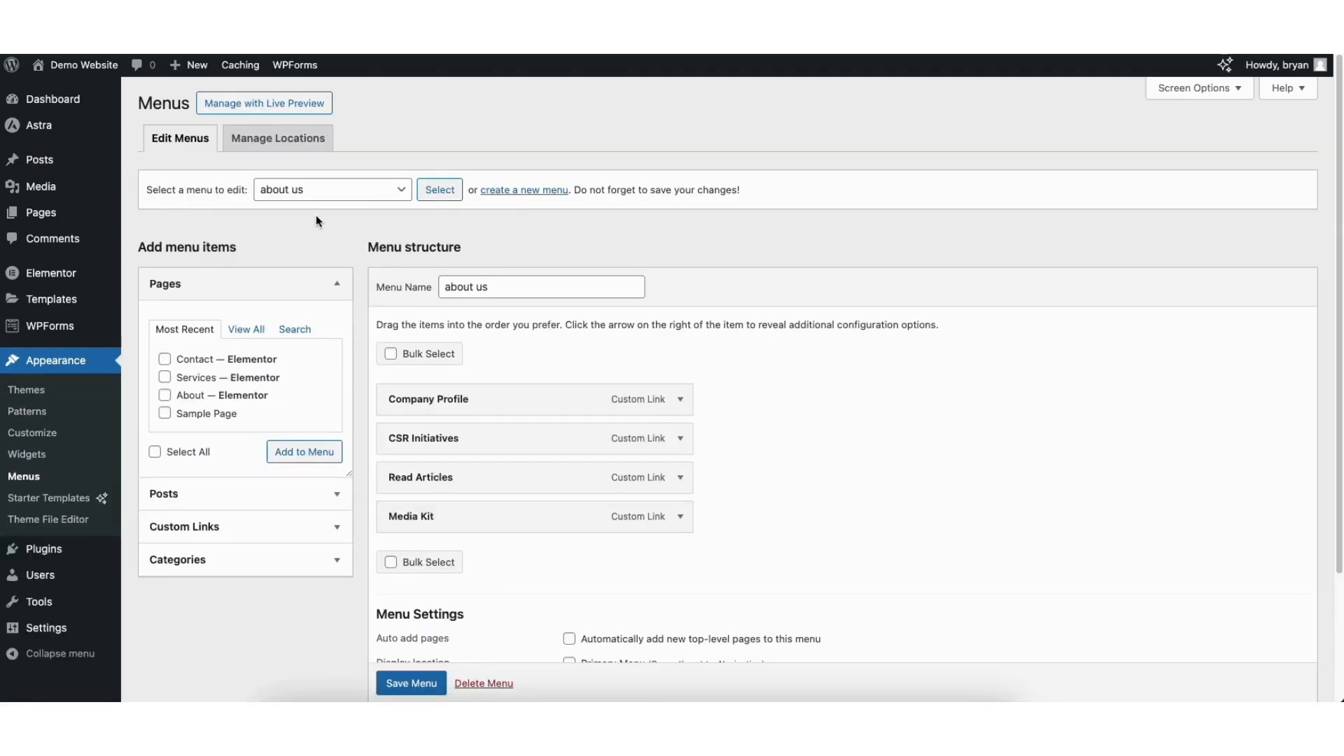
left_click(315, 190)
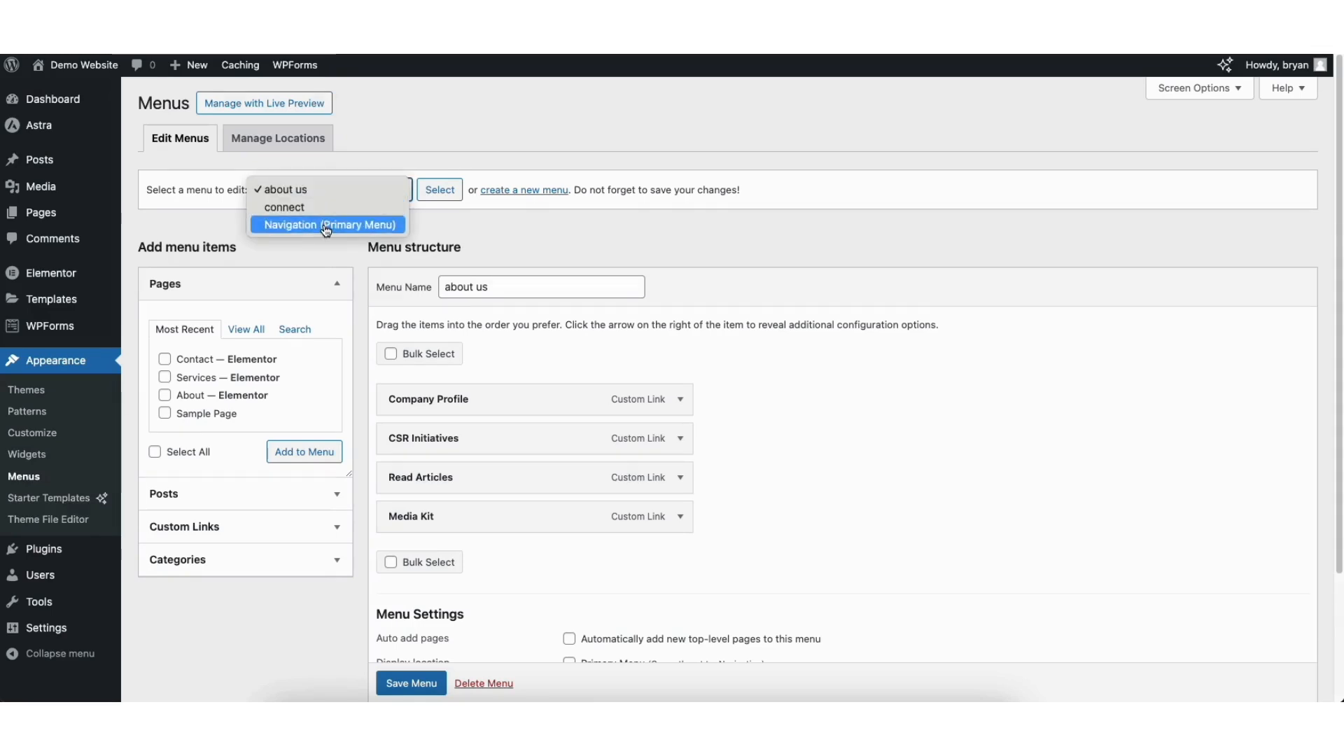
left_click(326, 225)
left_click(438, 193)
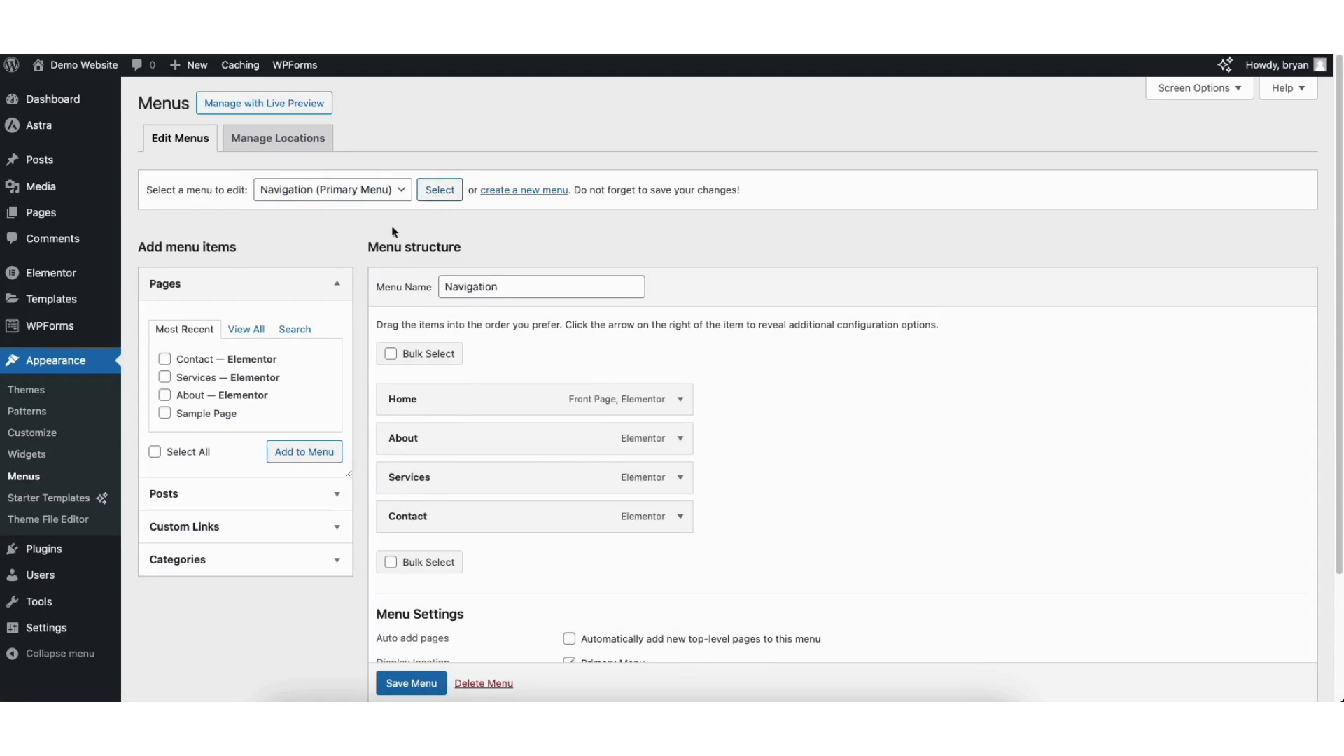
Step: Add Sample Page to the Navigation menu and place it between Services and Contact
left_click(164, 415)
left_click(294, 454)
left_click_drag(405, 558, 396, 514)
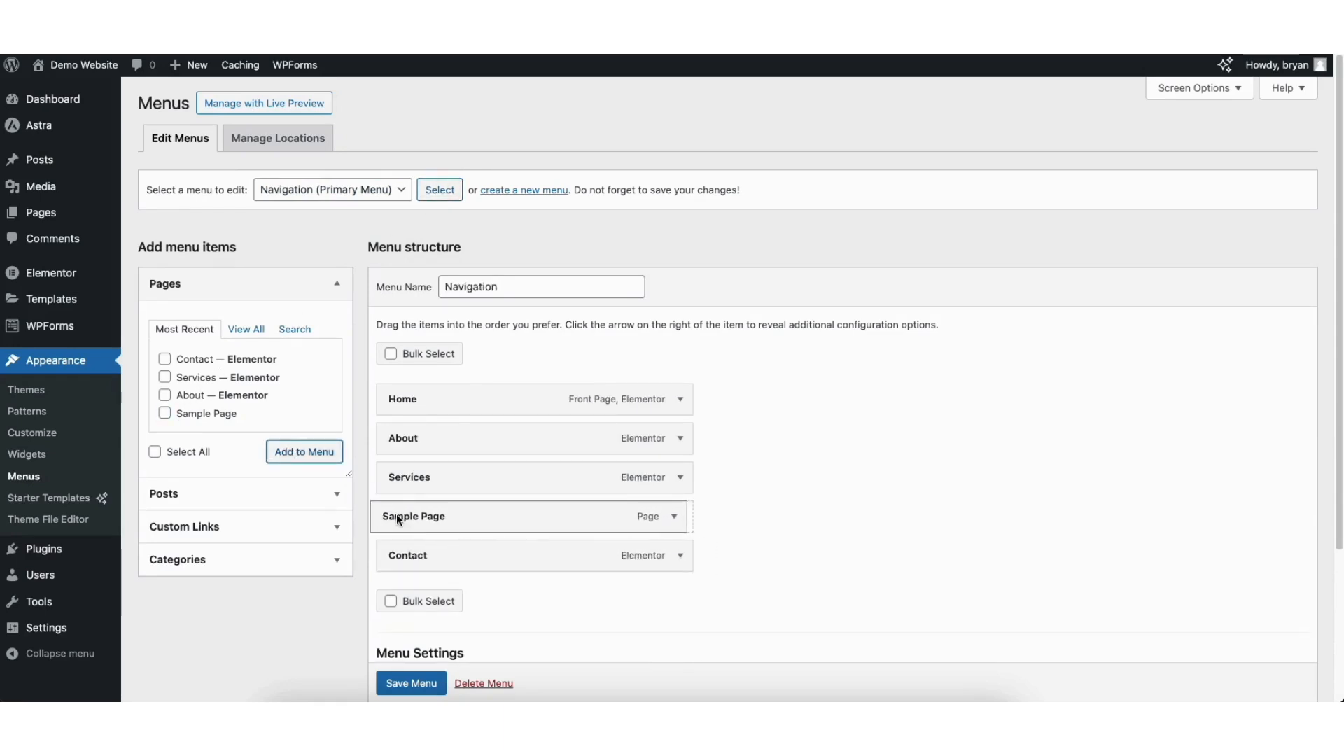
Step: Examine the Sample Page menu item's navigation label, order and removal options, and collapse its settings
left_click(680, 516)
scroll(783, 429, "down", 3)
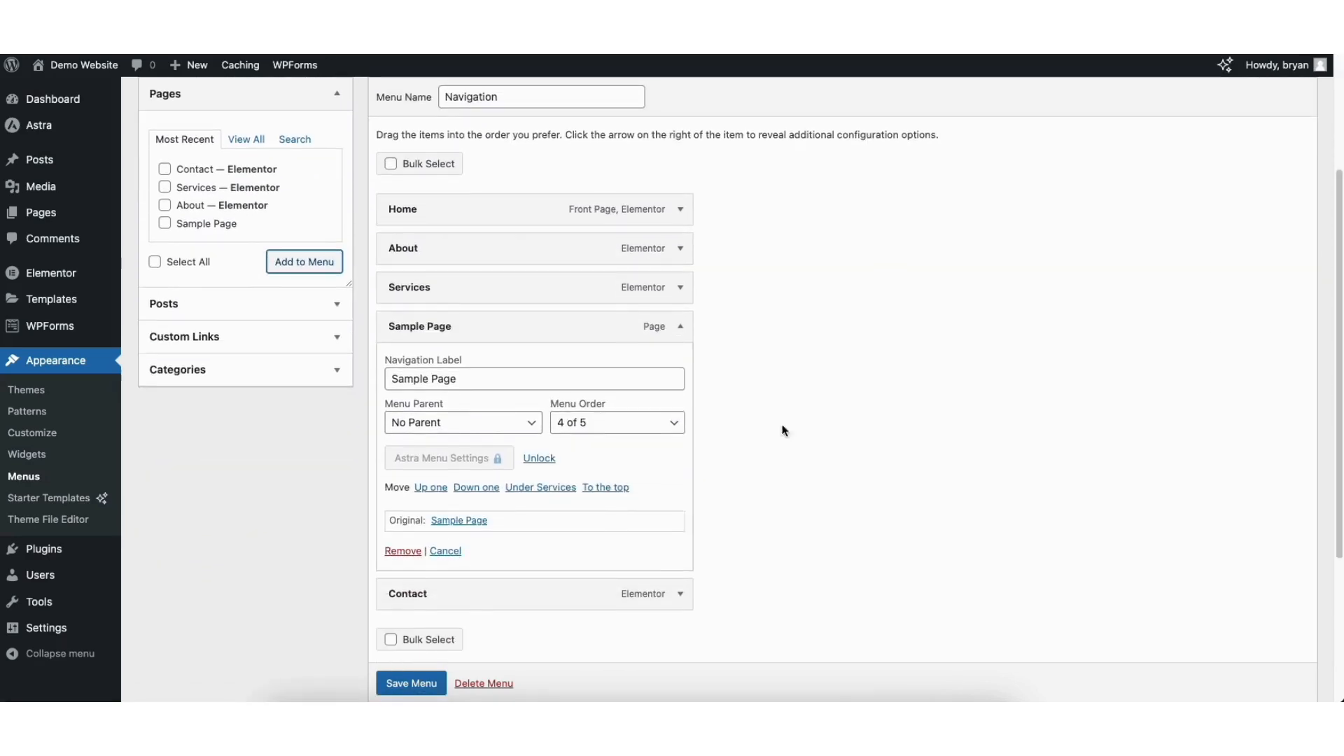
left_click_drag(392, 378, 443, 380)
left_click(434, 380)
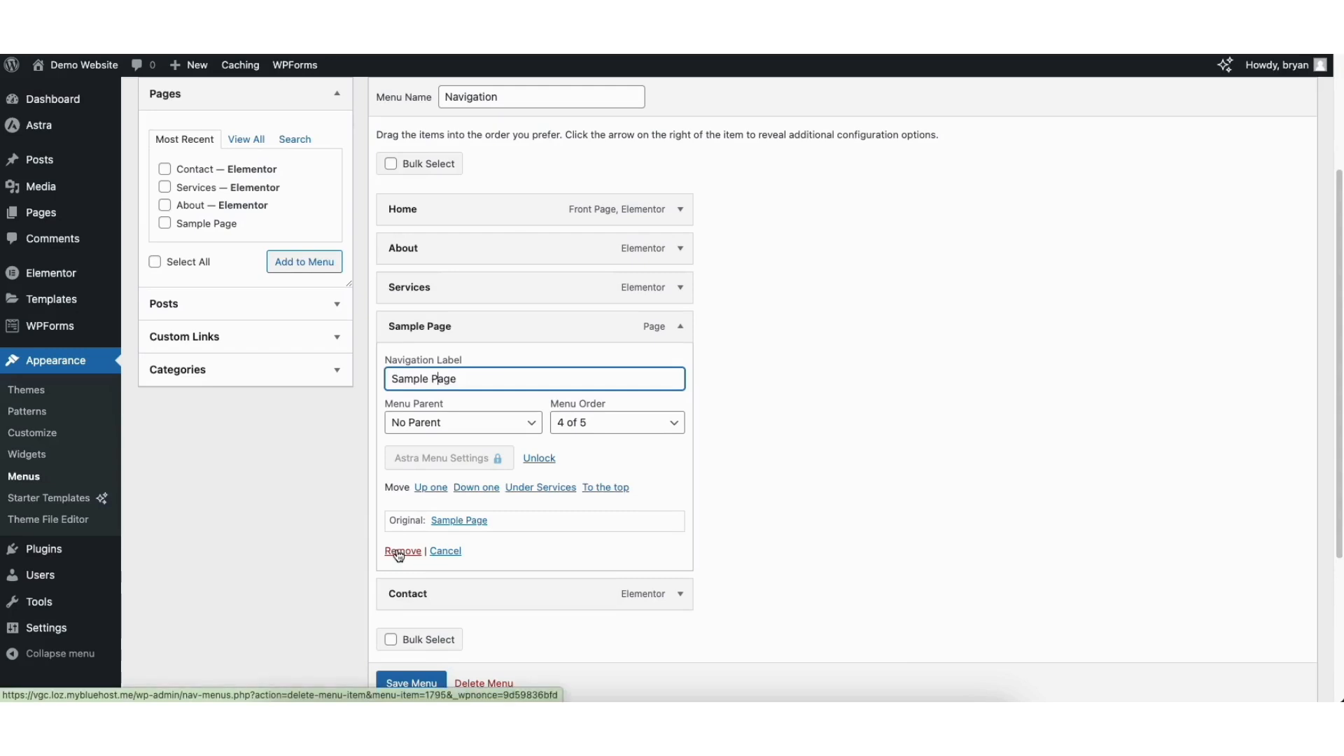
left_click(680, 327)
left_click_drag(1335, 330, 1329, 170)
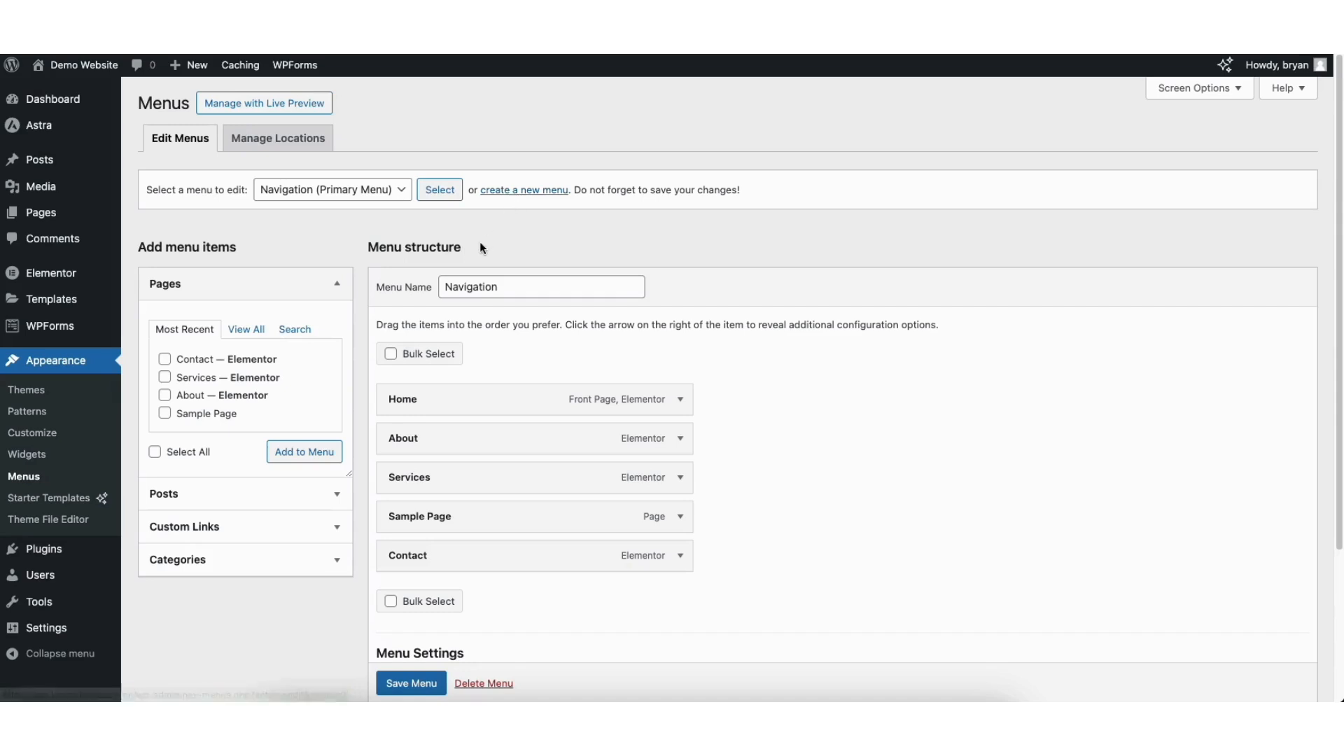
Step: Add a second Sample Page item, nest both Sample Page items under Services, and save the Navigation menu
left_click(165, 413)
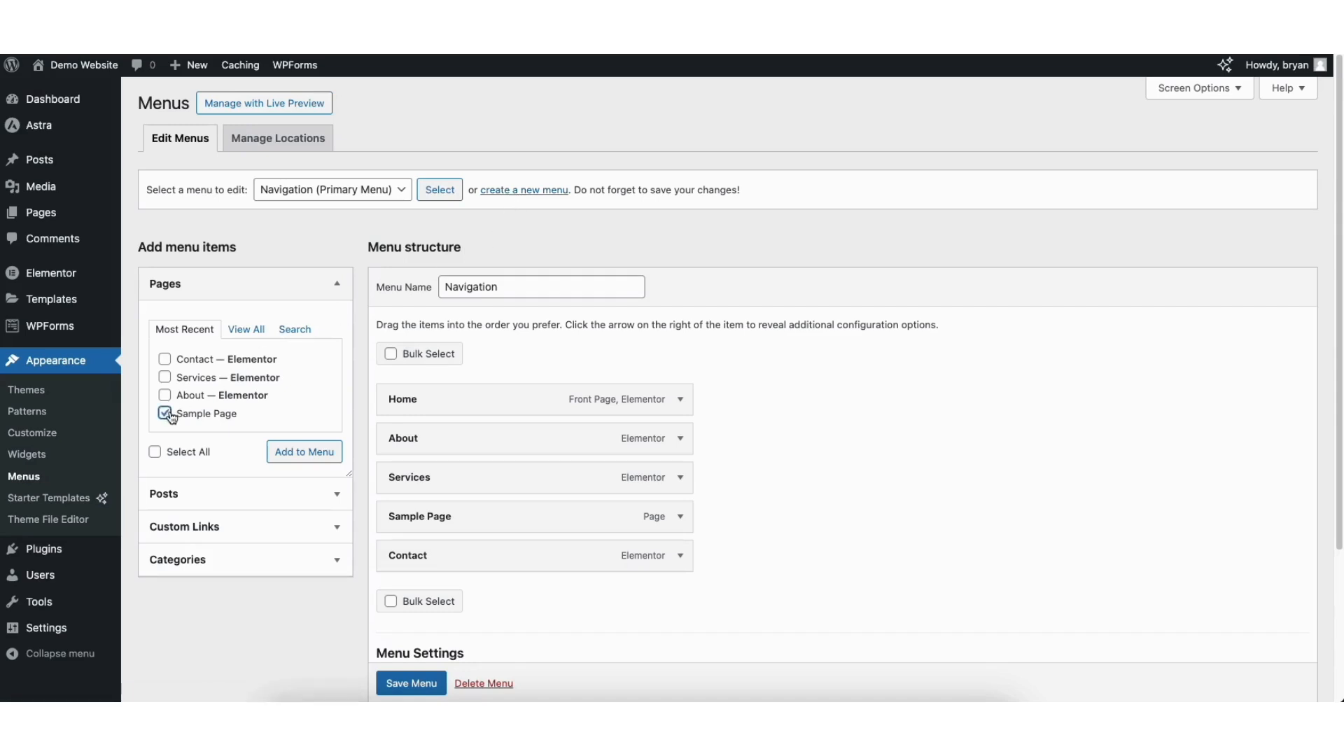
left_click(290, 454)
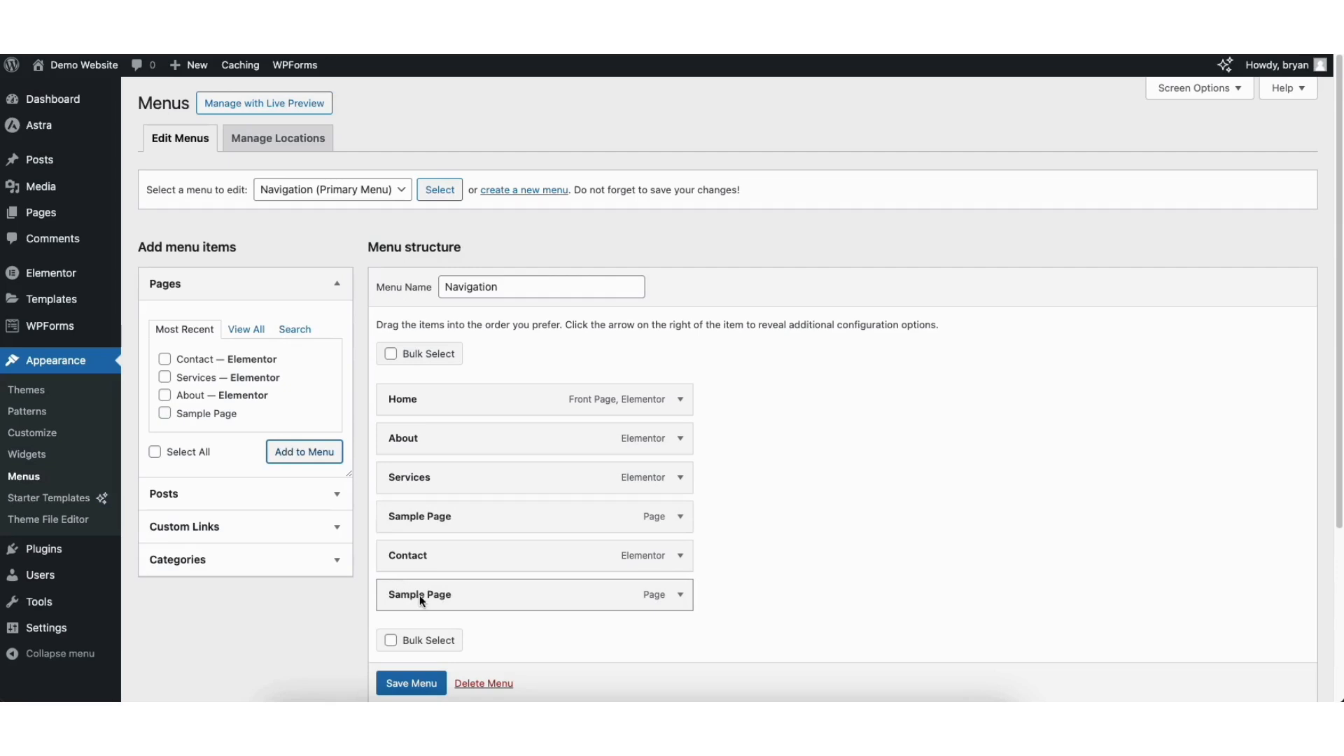
left_click_drag(417, 593, 444, 515)
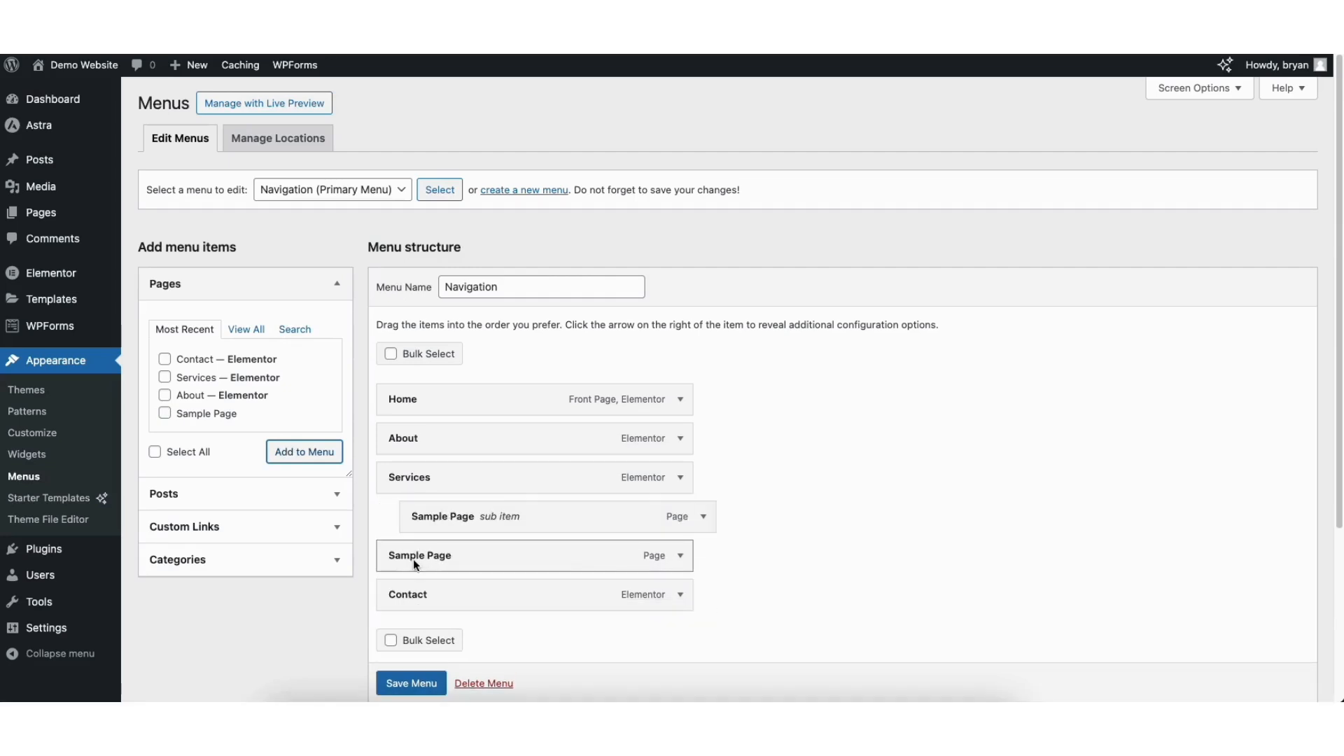
left_click_drag(413, 557, 444, 562)
left_click(403, 684)
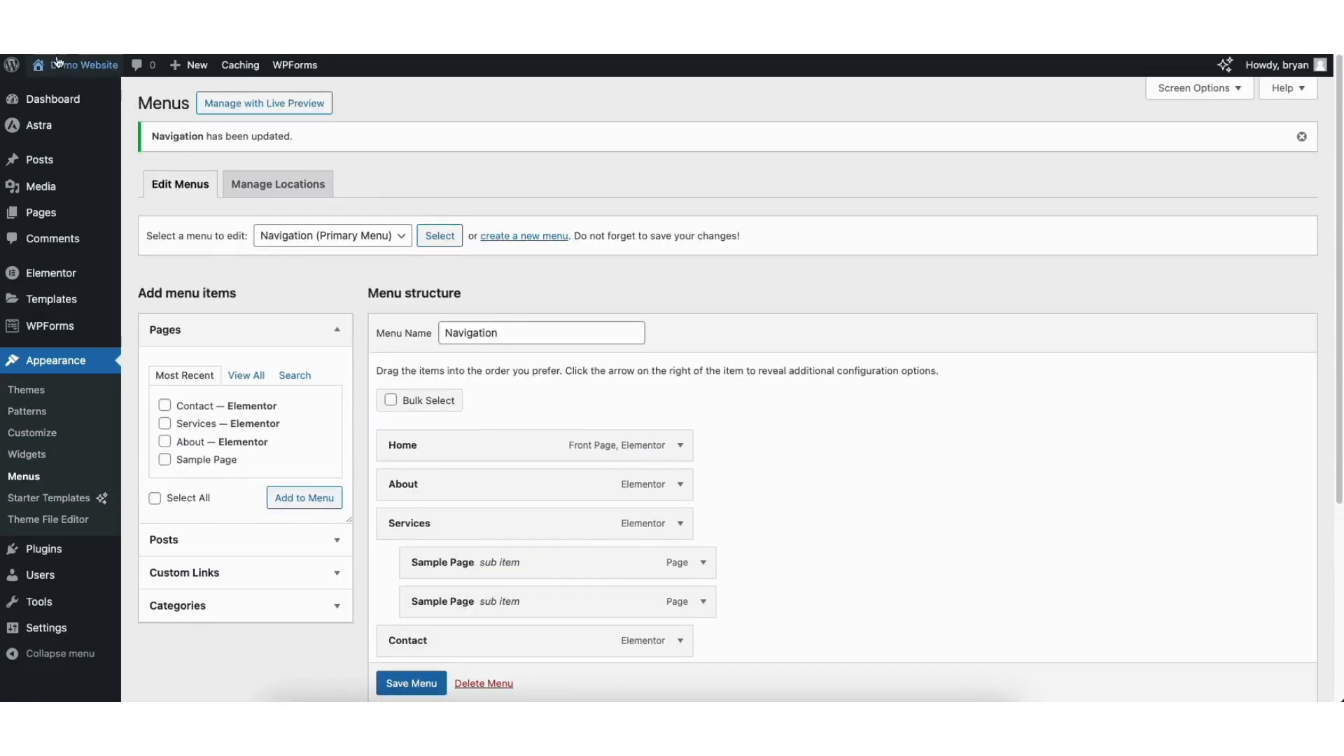
Step: Visit the live site and check the Services submenu in the header navigation
mouse_move(69, 65)
left_click(53, 93)
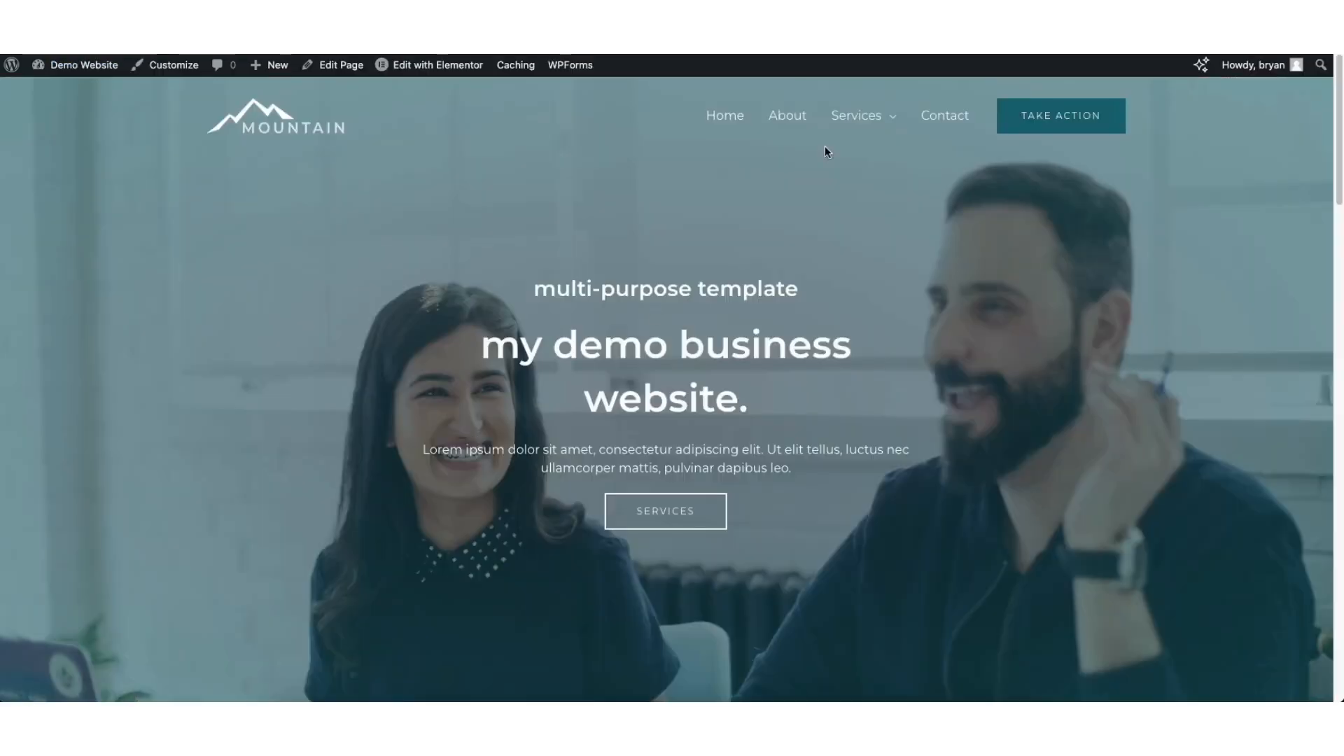
mouse_move(861, 115)
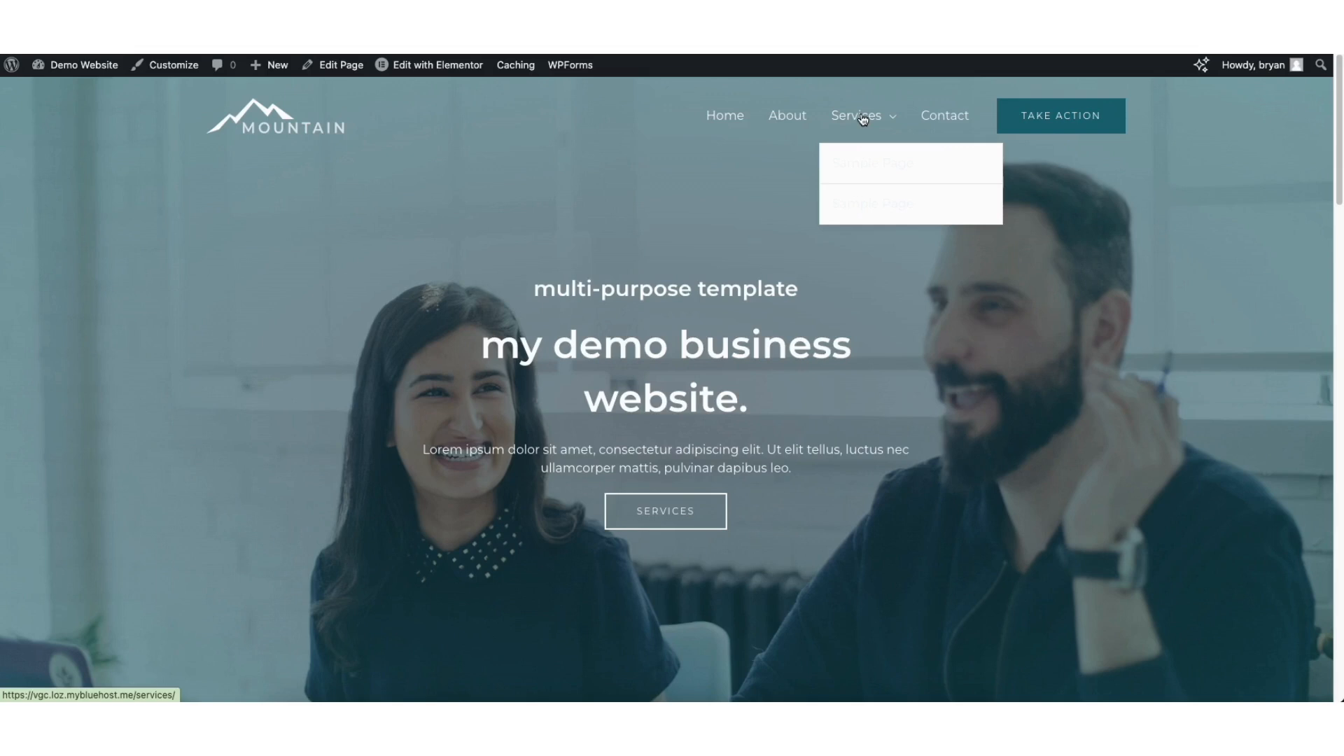
Step: Open the site customizer's Header Builder and examine the Transparent Header's general and design settings
left_click(167, 66)
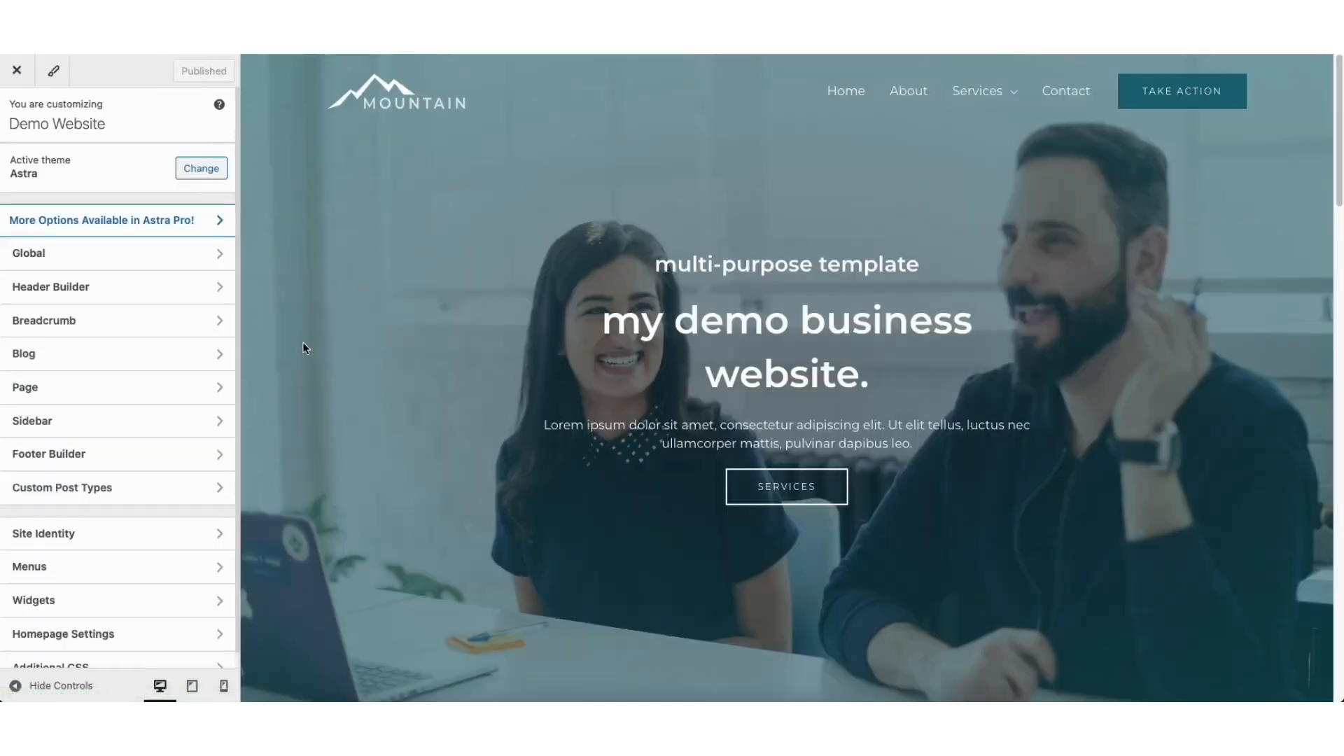
left_click(156, 287)
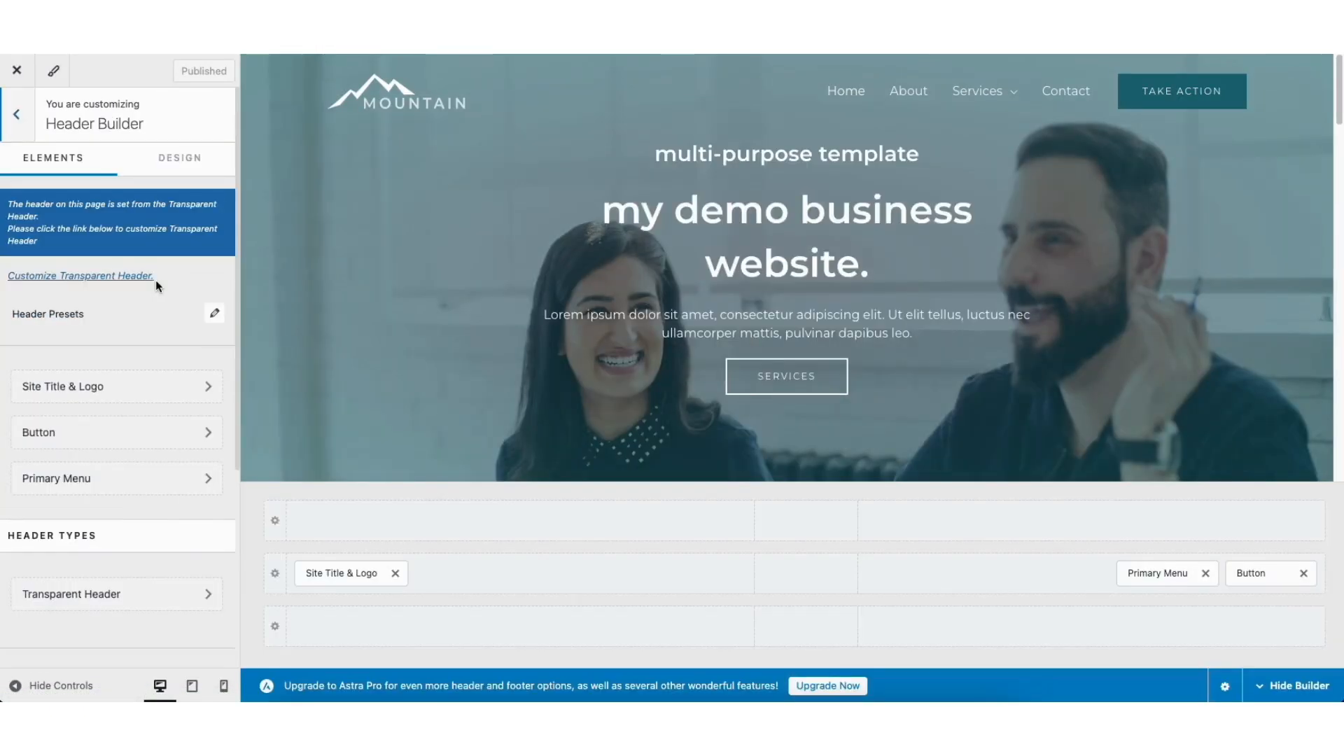
left_click(98, 595)
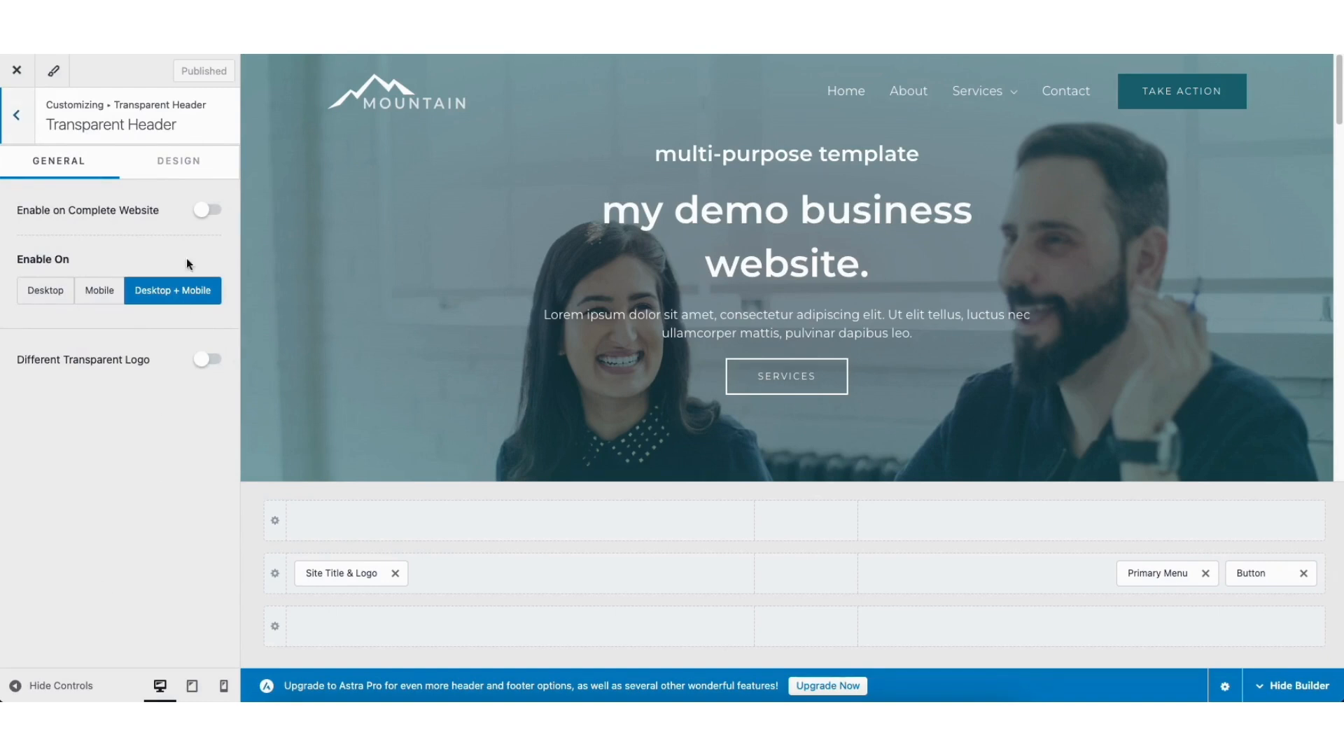
left_click(168, 163)
scroll(236, 183, "down", 10)
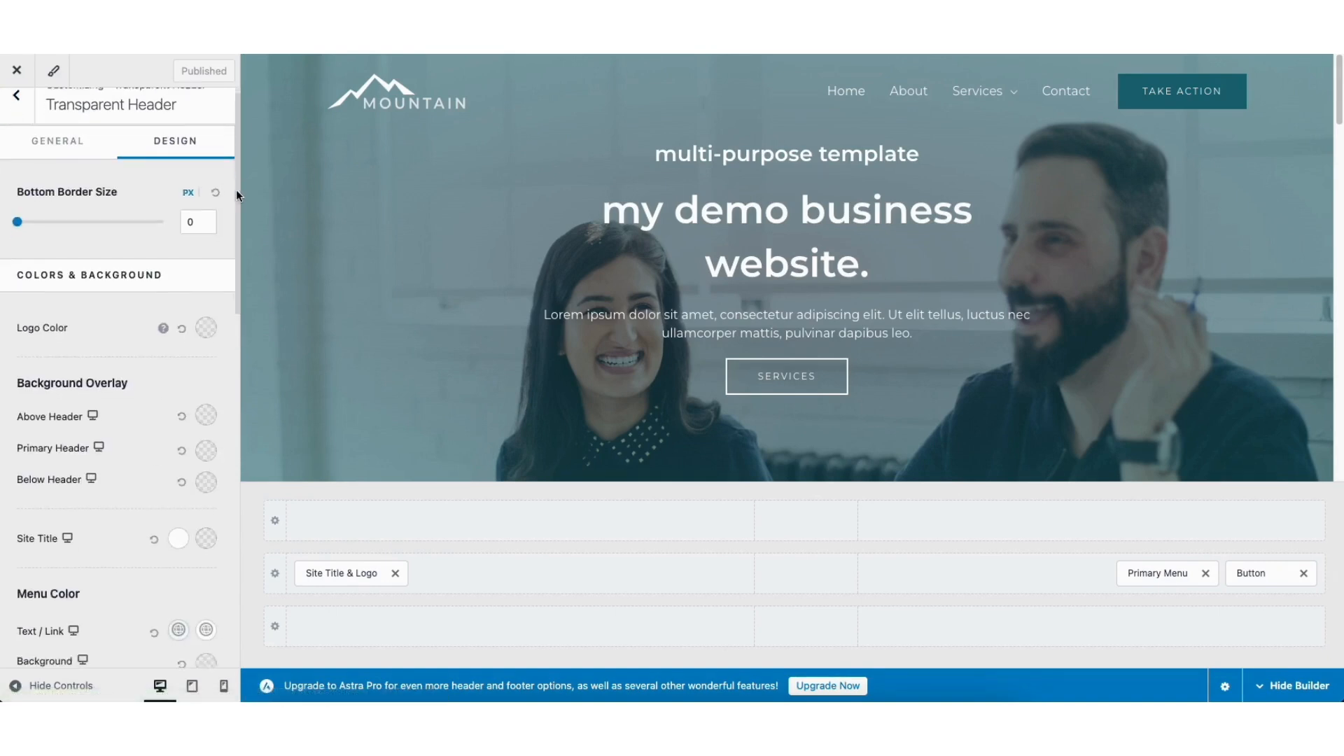
Step: Set the transparent header's submenu text/link color to 000F2B and check the Services submenu in the preview
scroll(224, 356, "down", 2)
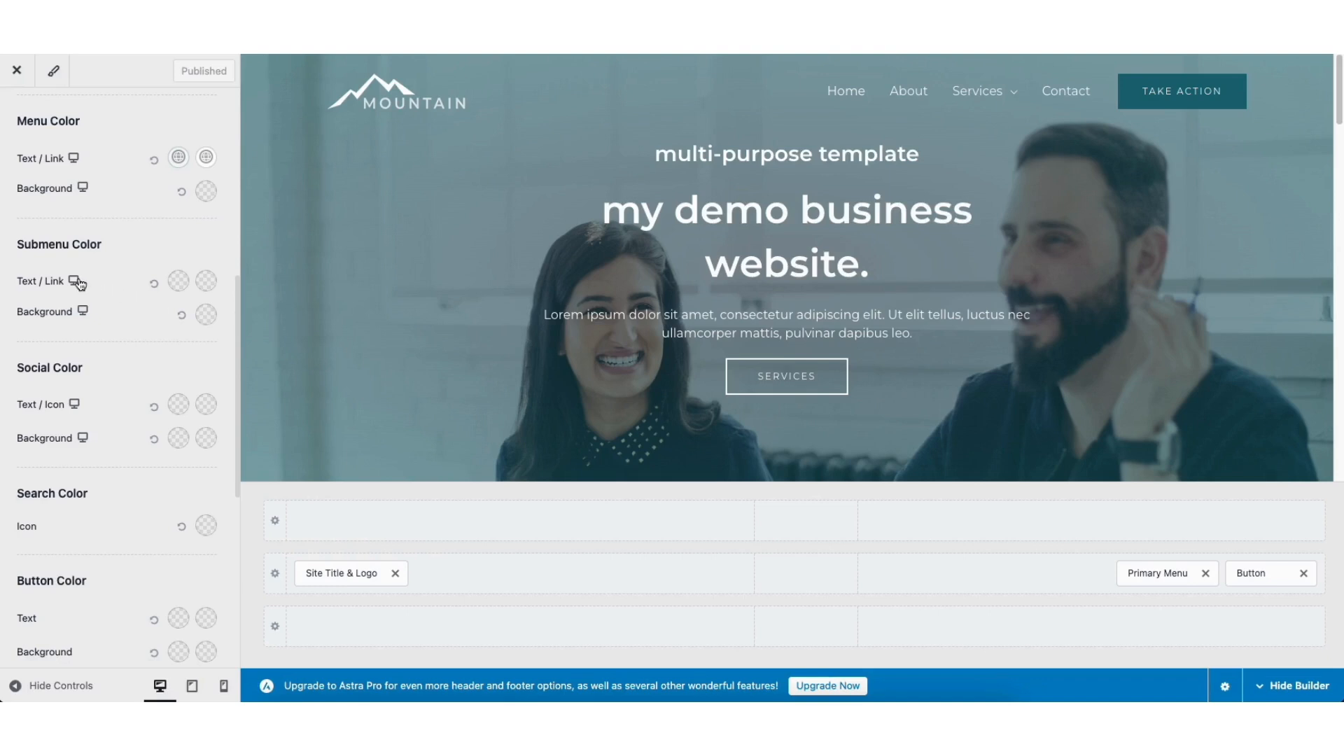
left_click(177, 284)
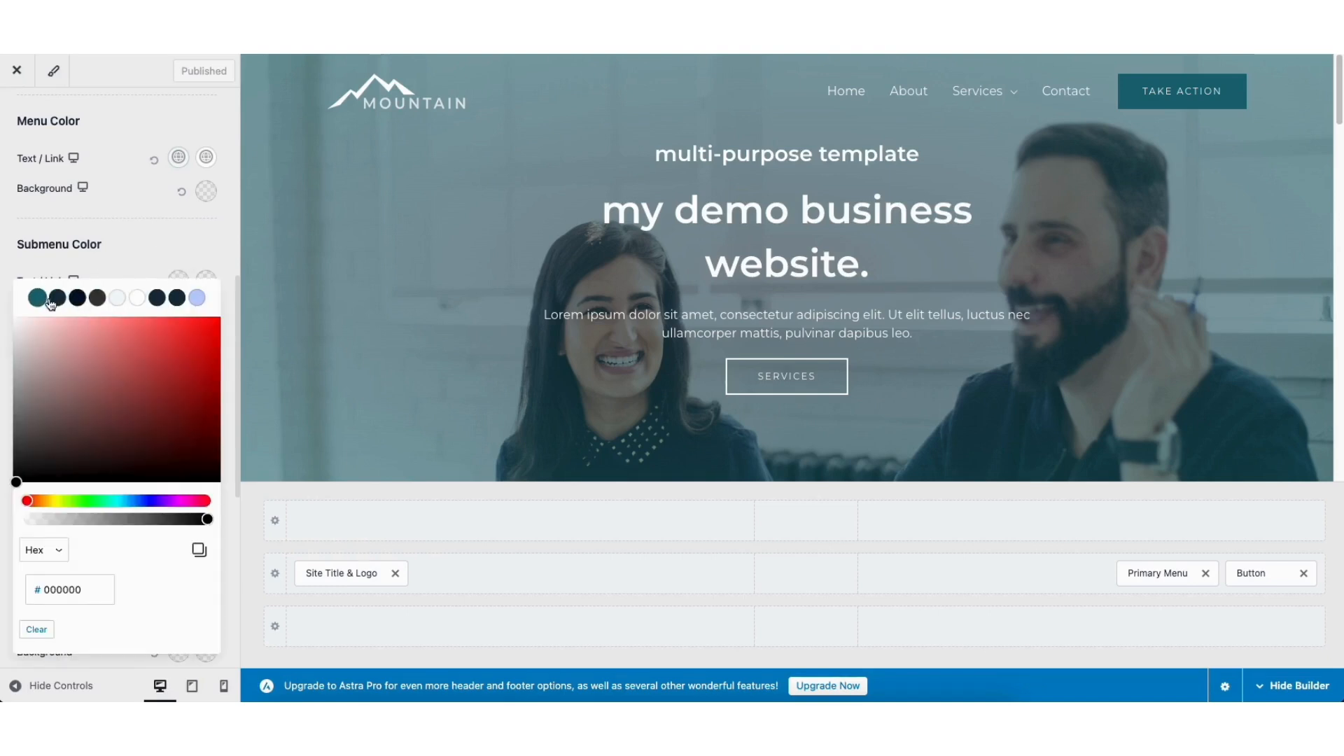
left_click(77, 299)
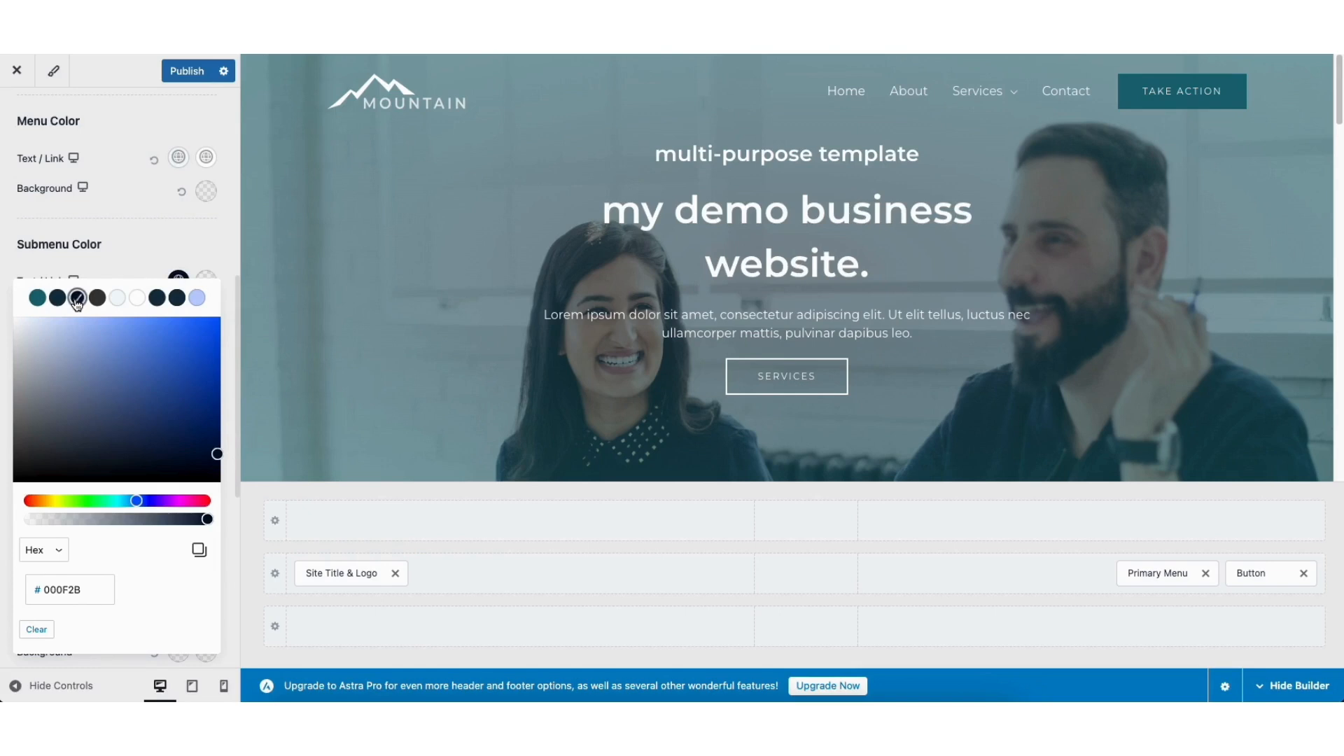
mouse_move(994, 91)
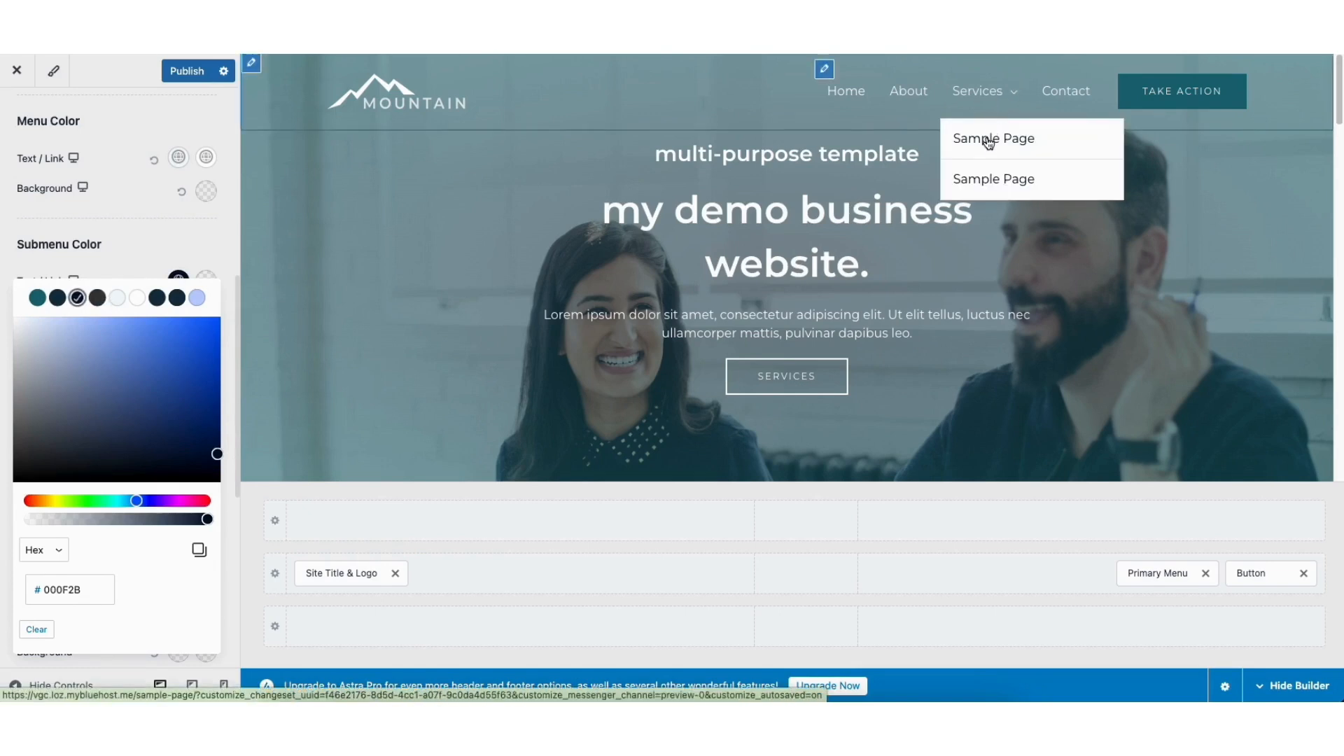
left_click(200, 242)
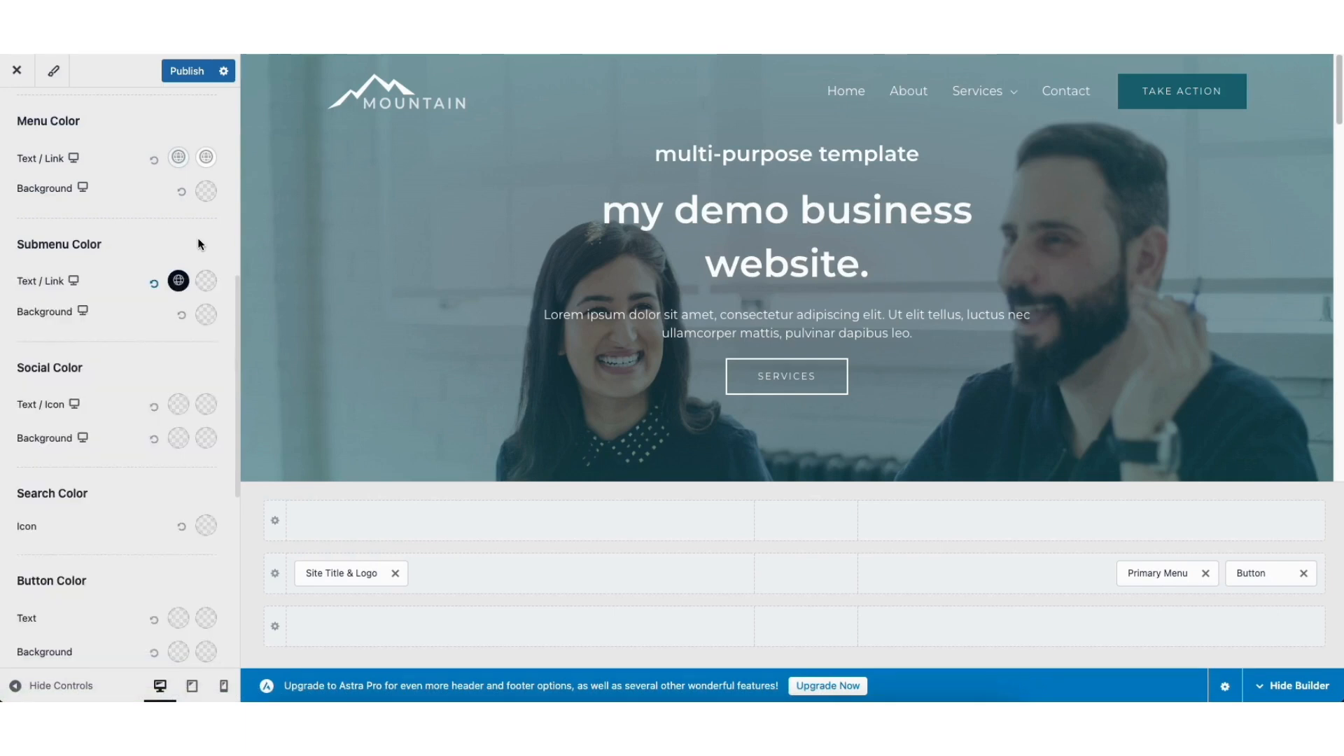
Step: Set the submenu text/link hover color to 1A6C7A, check the Services submenu in the preview, and publish the changes
left_click(205, 282)
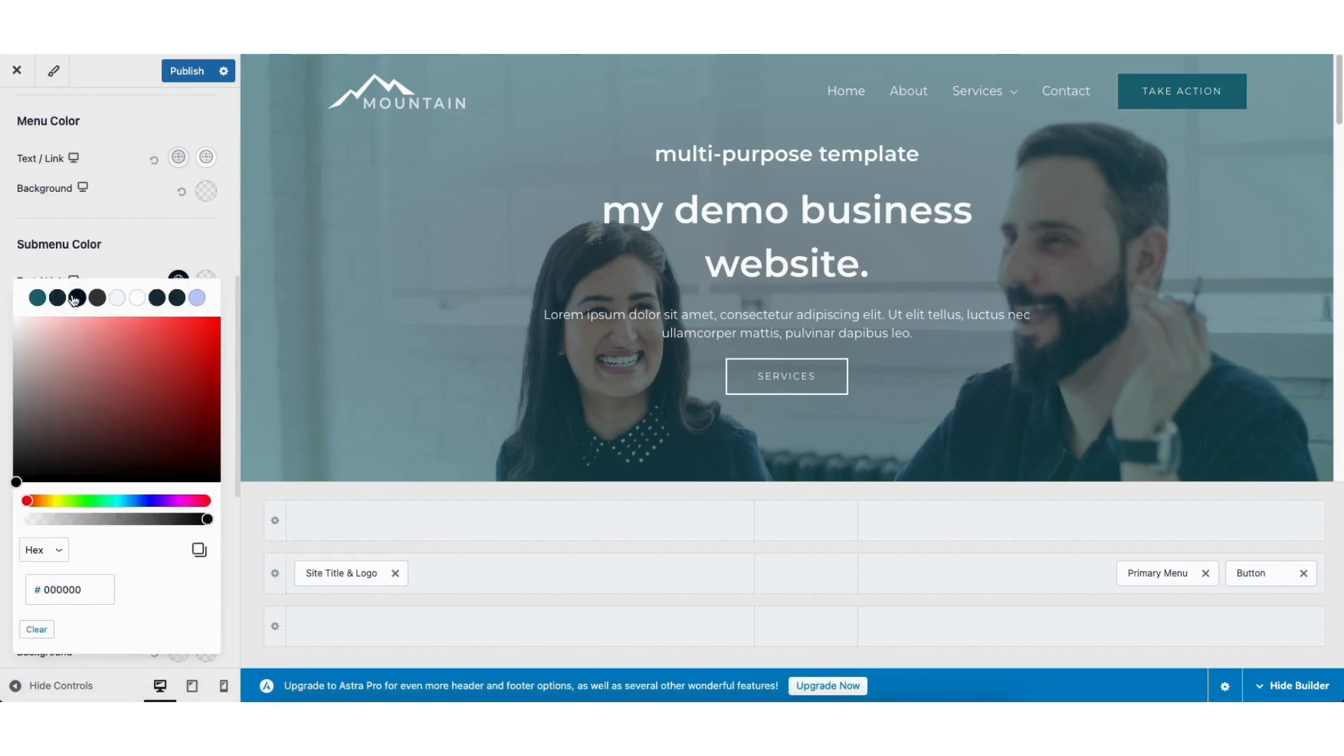
left_click(38, 298)
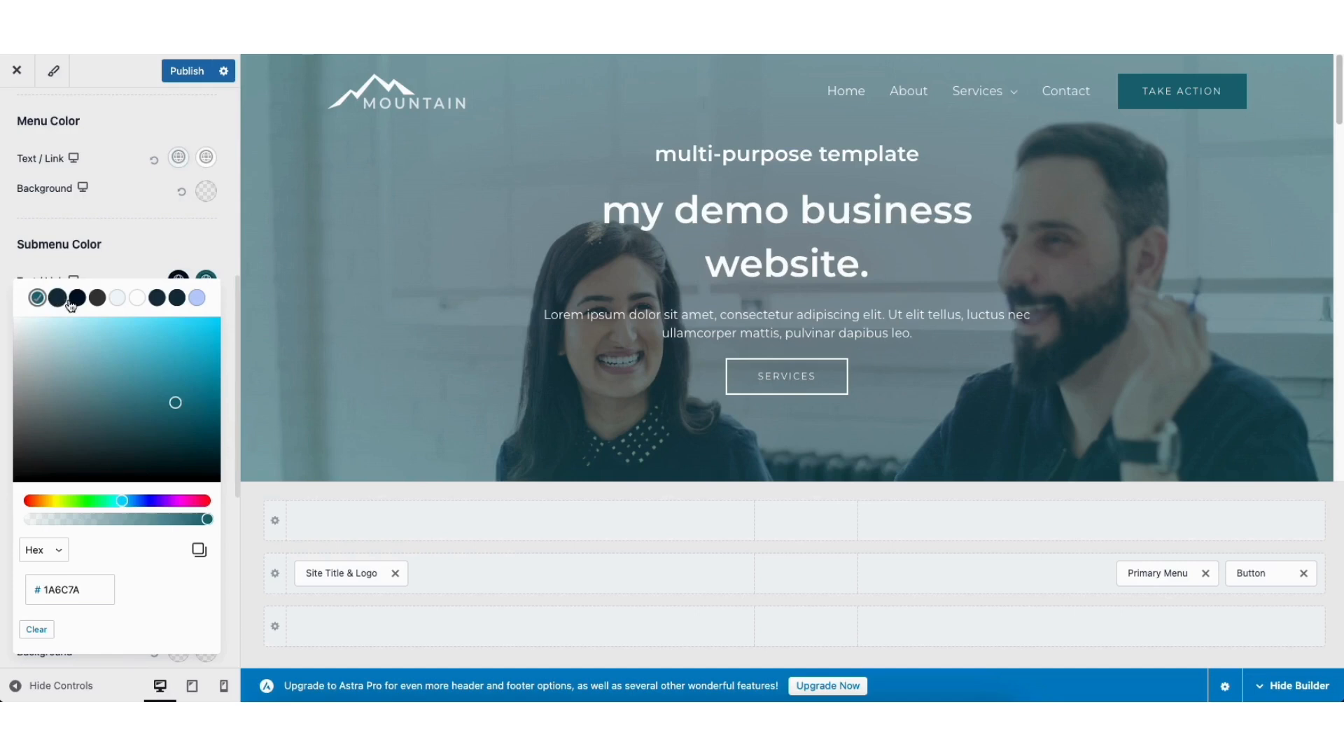
mouse_move(980, 93)
left_click(179, 70)
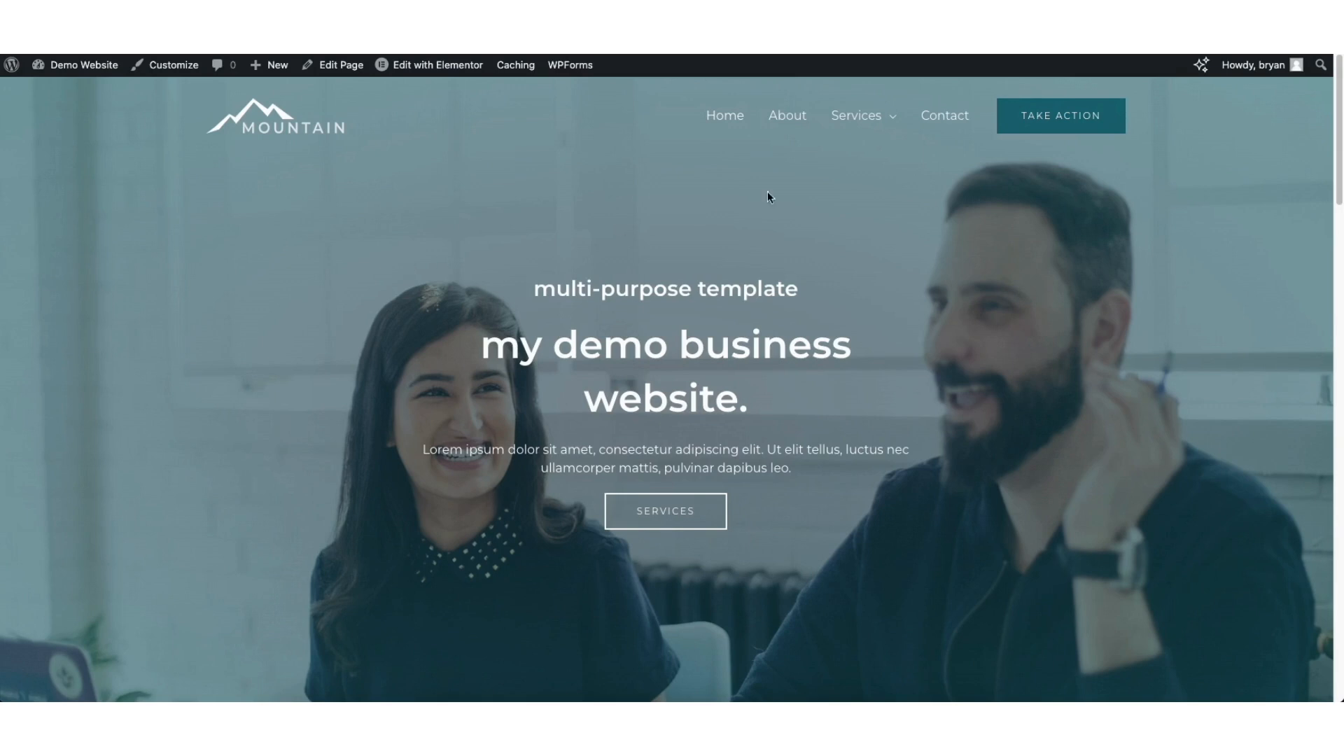
Step: Review the message form on the live Contact page and open the Contact Form for editing in WPForms
left_click(917, 130)
left_click_drag(1338, 97, 1329, 196)
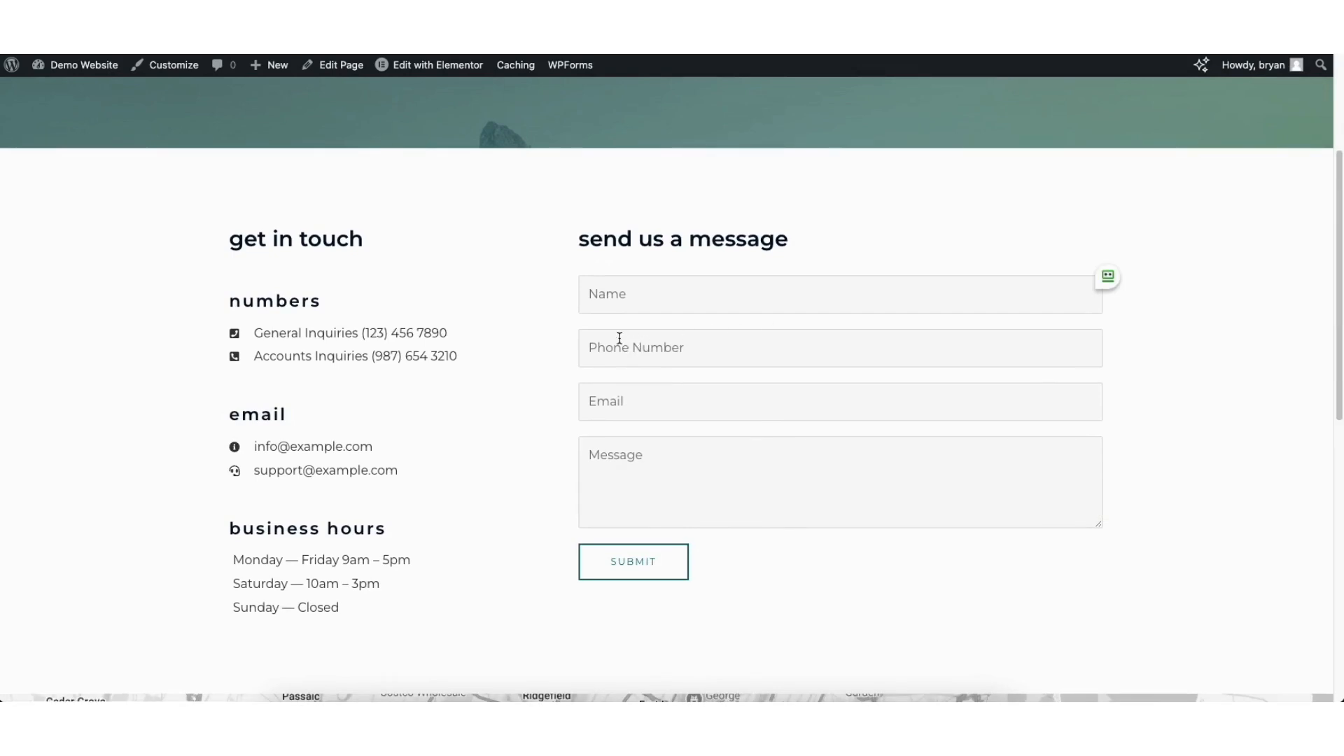
mouse_move(70, 69)
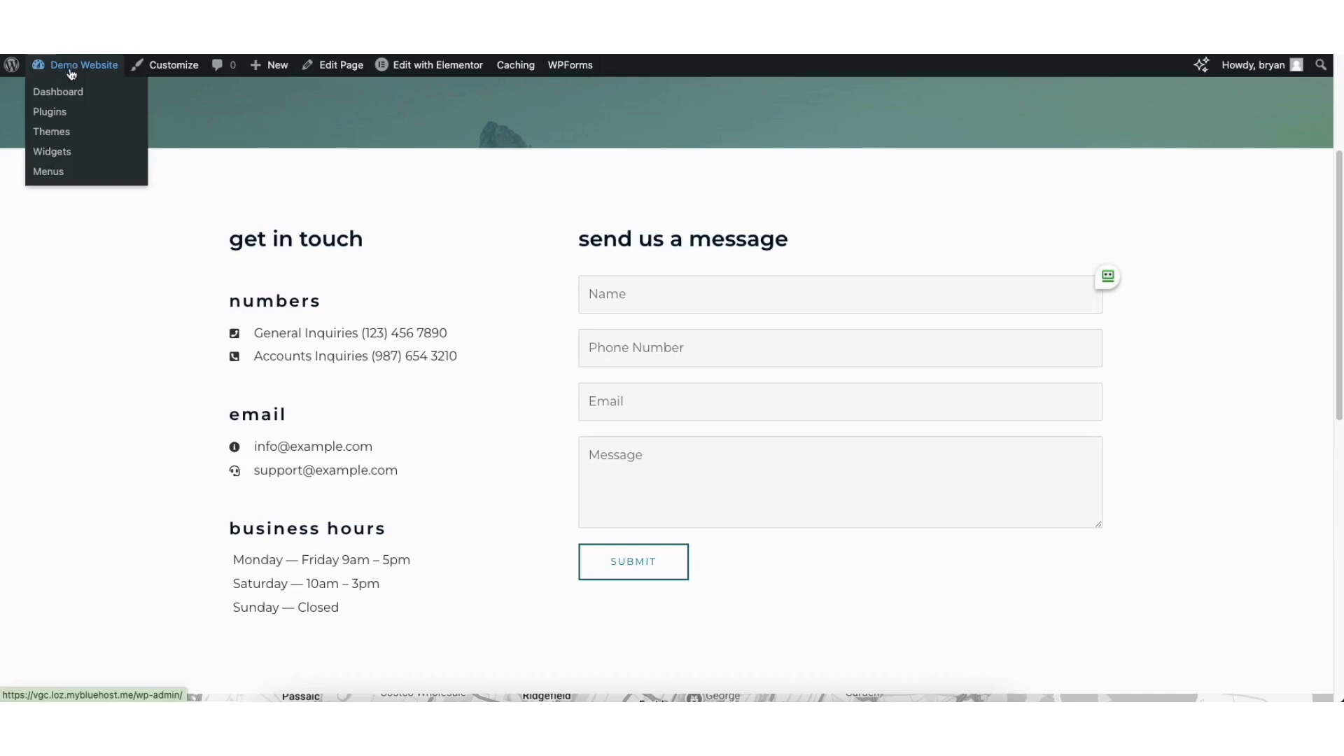
left_click(65, 97)
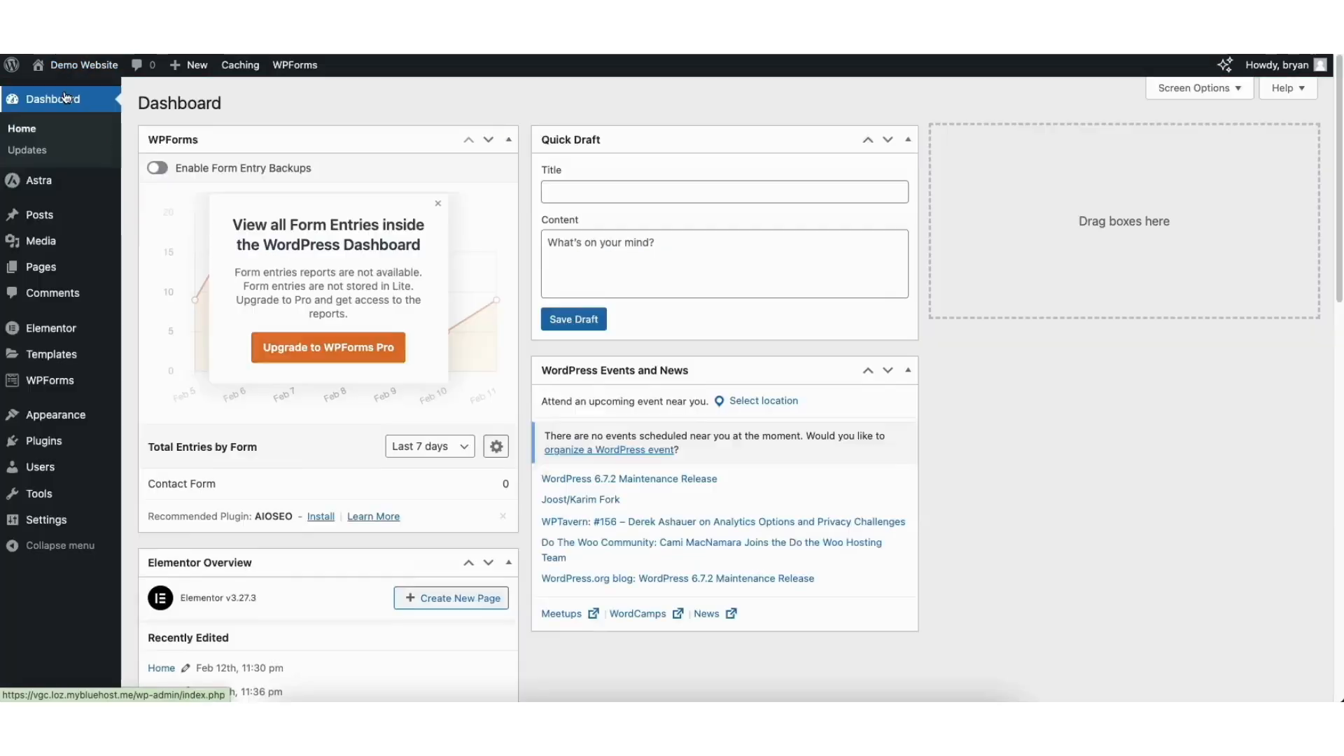
mouse_move(43, 388)
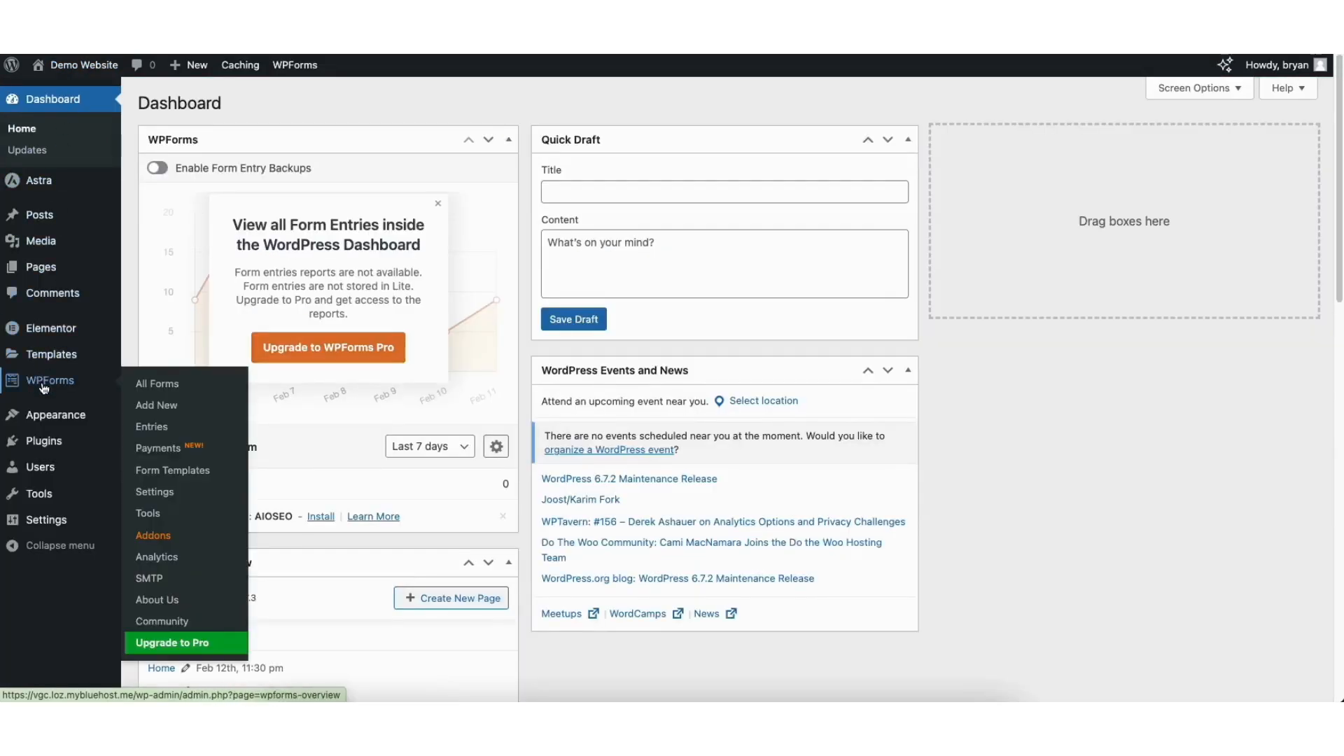
left_click(43, 388)
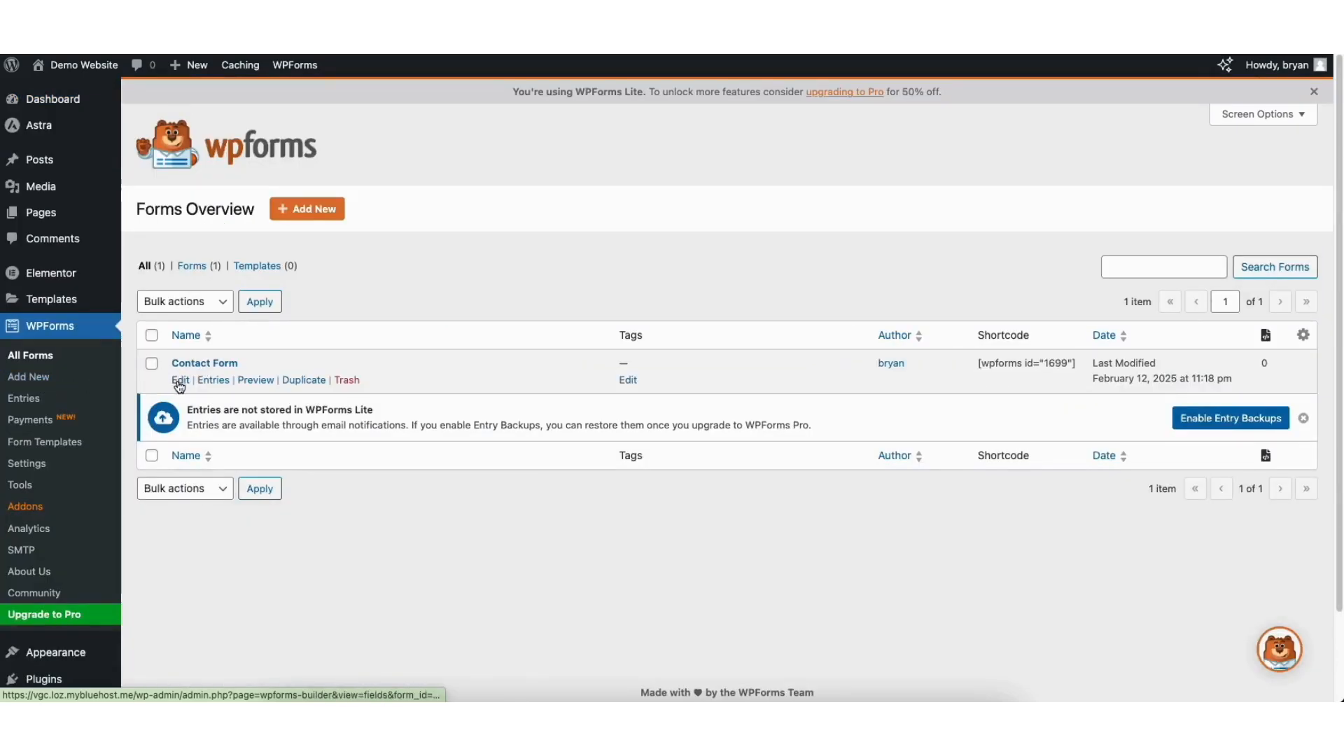
left_click(178, 382)
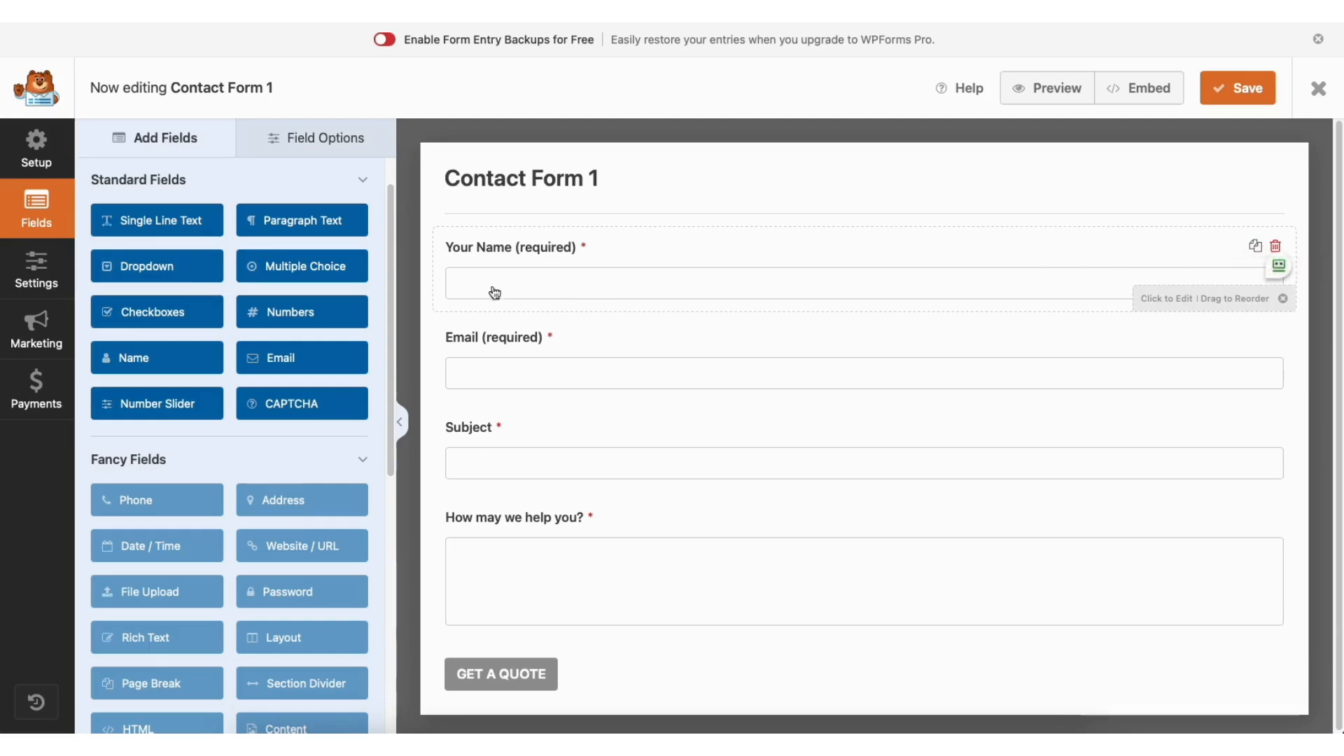
Step: Add a Single Line Text field between the Your Name and Email fields of the form
mouse_move(498, 247)
left_mouse_down()
mouse_move(506, 358)
mouse_move(489, 252)
left_mouse_up()
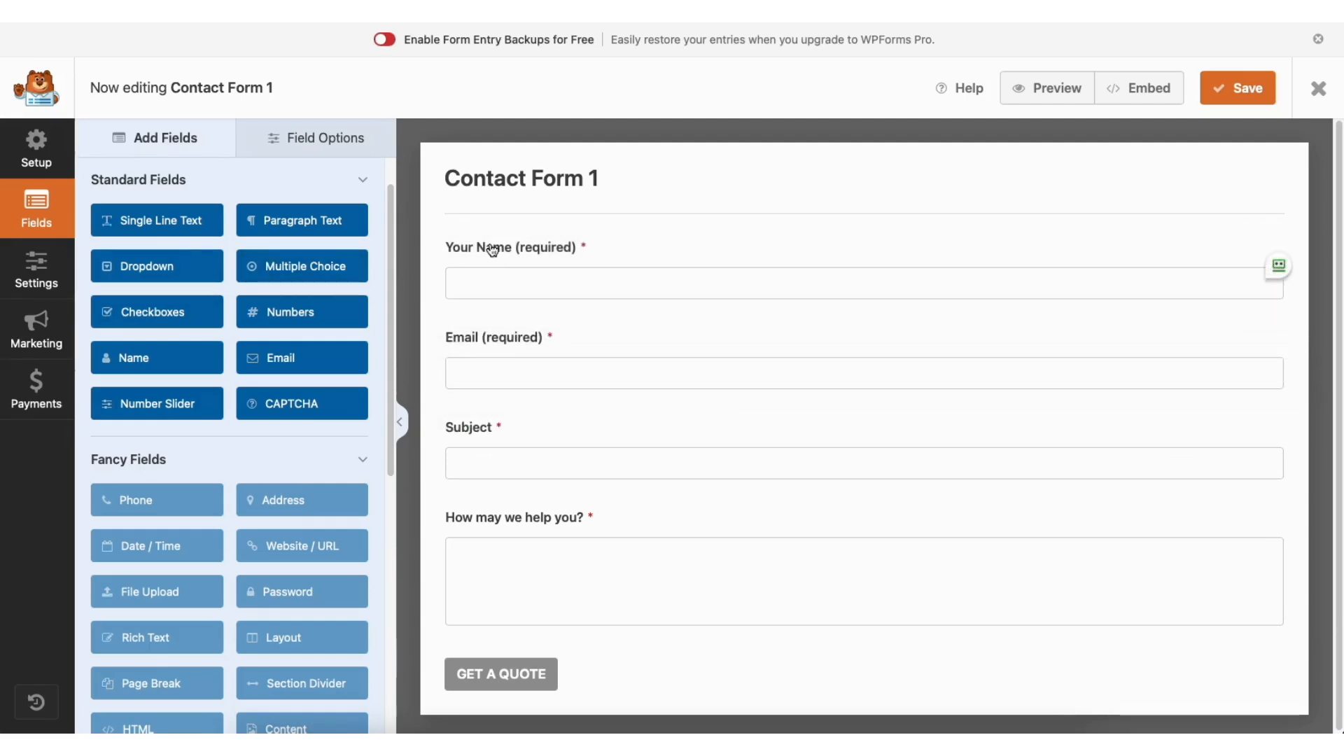
left_click_drag(179, 222, 525, 327)
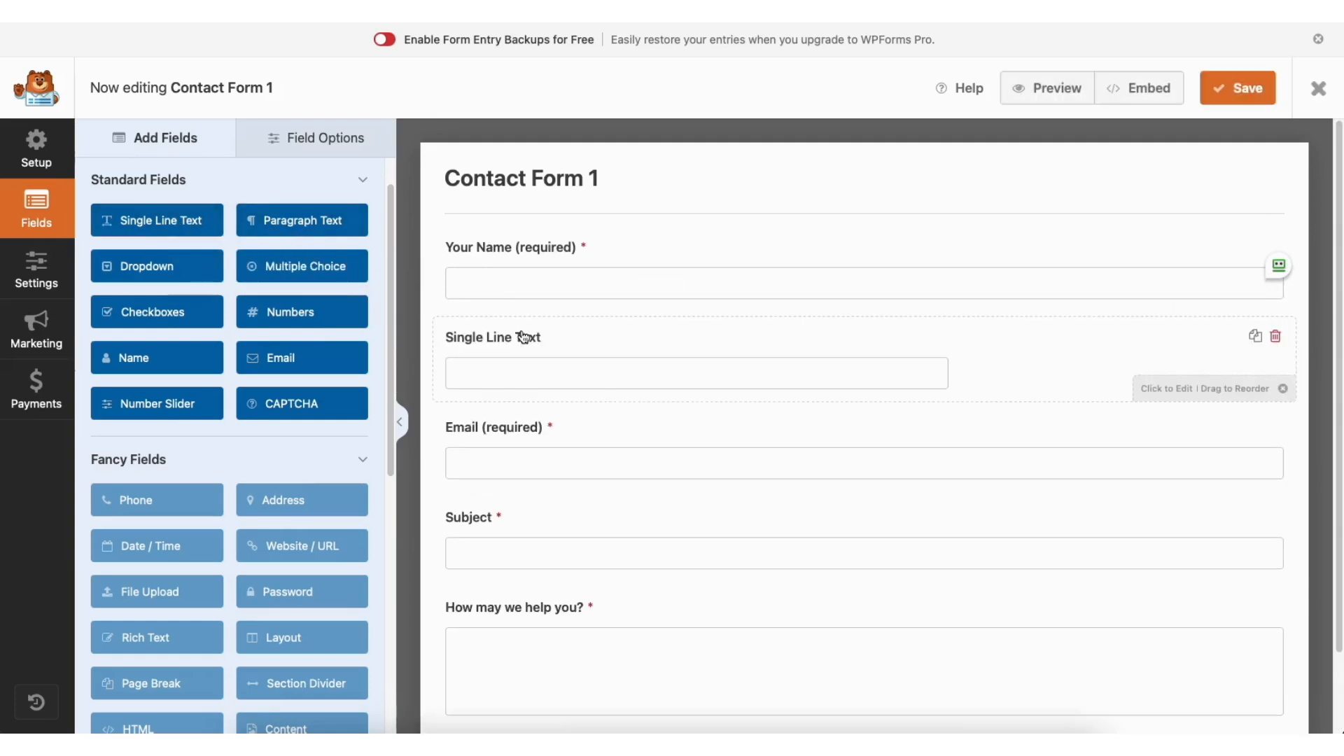
Step: Examine the Your Name field's label, required setting, and advanced field size and placeholder options
left_click(322, 153)
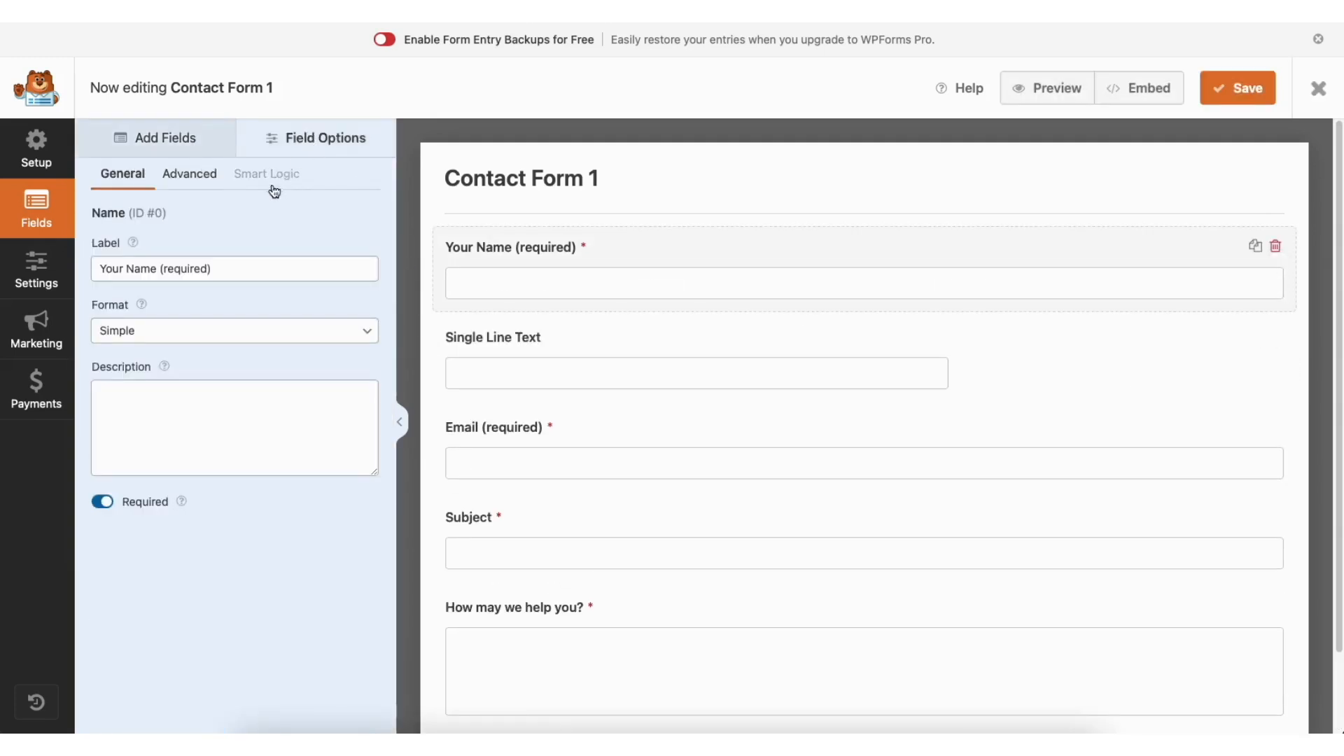
left_click(208, 269)
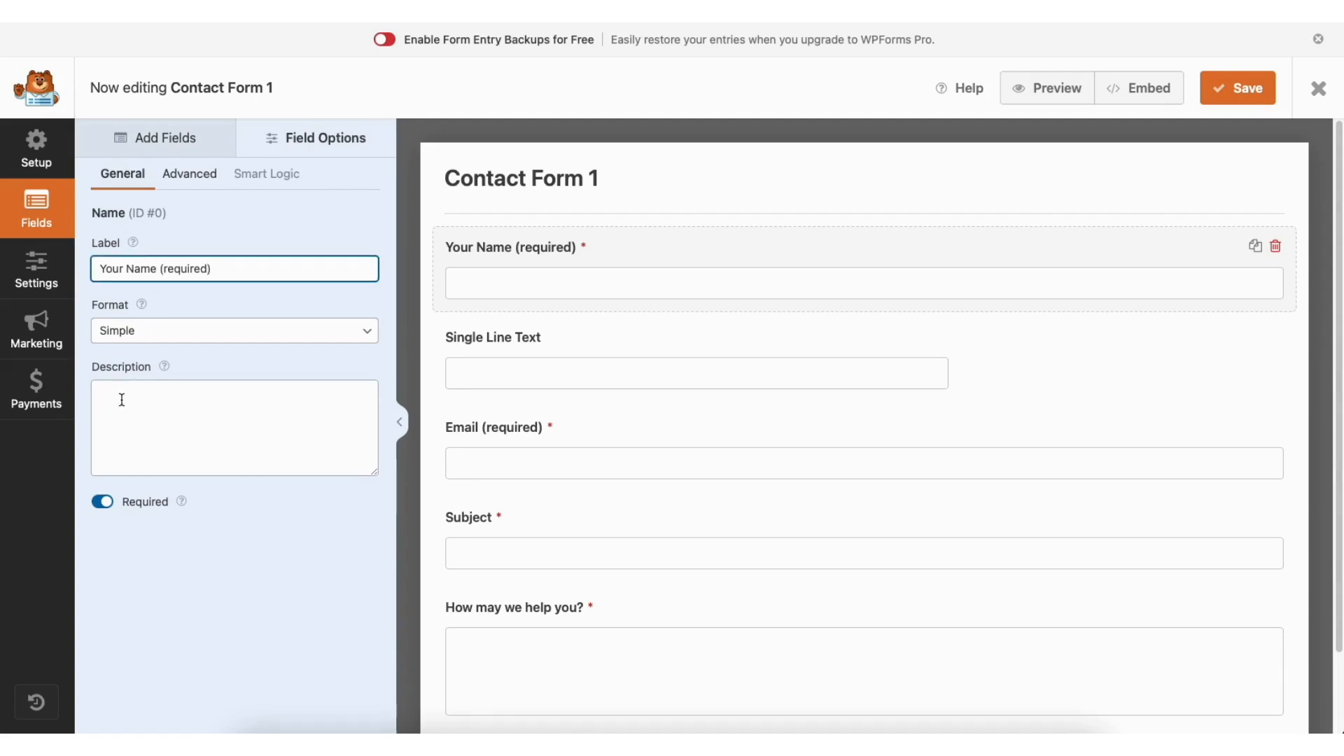
left_click(103, 502)
left_click(106, 504)
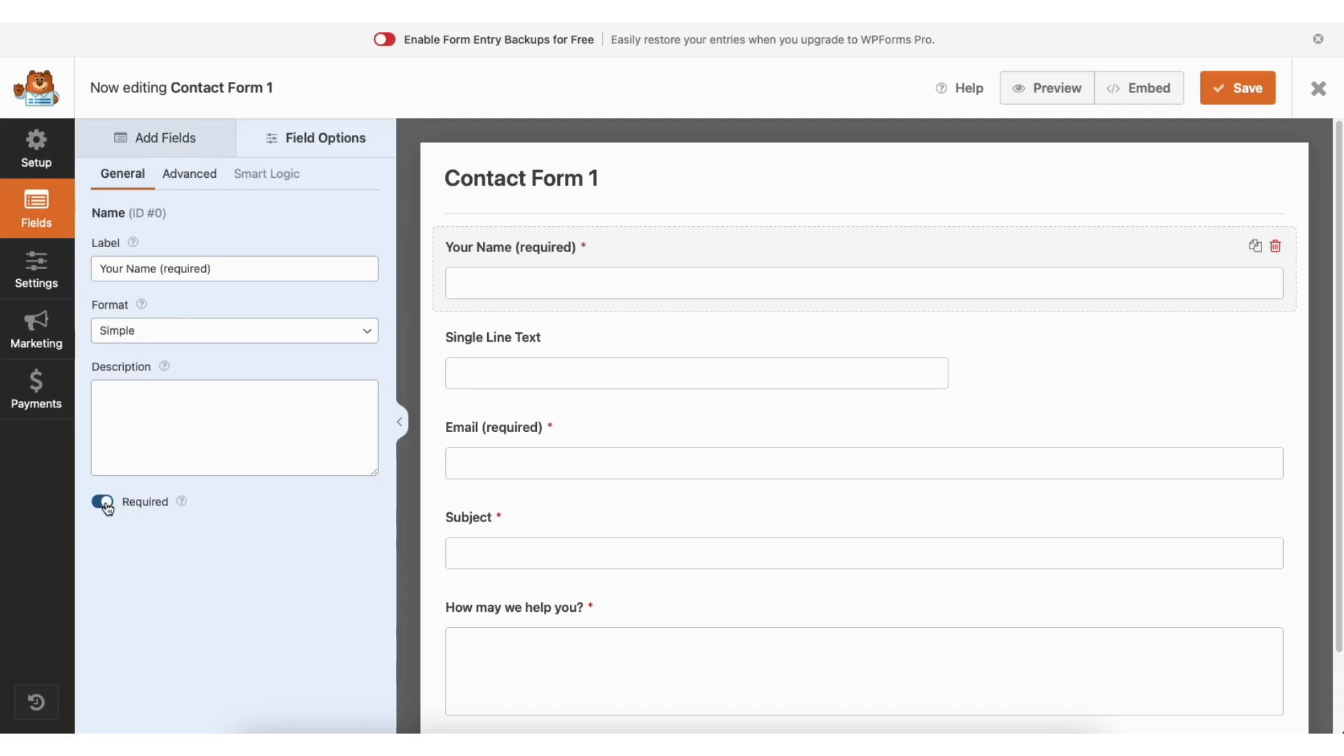
left_click(208, 181)
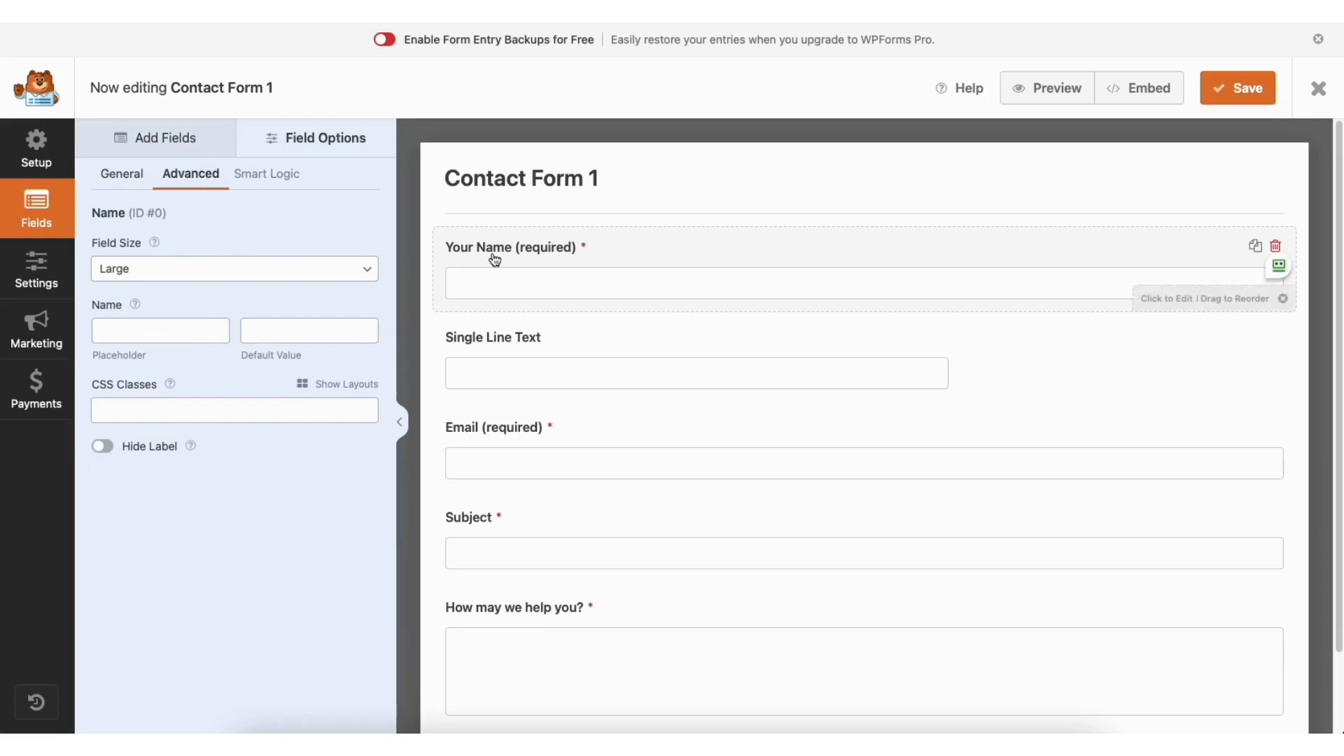
left_click(186, 272)
left_click(184, 264)
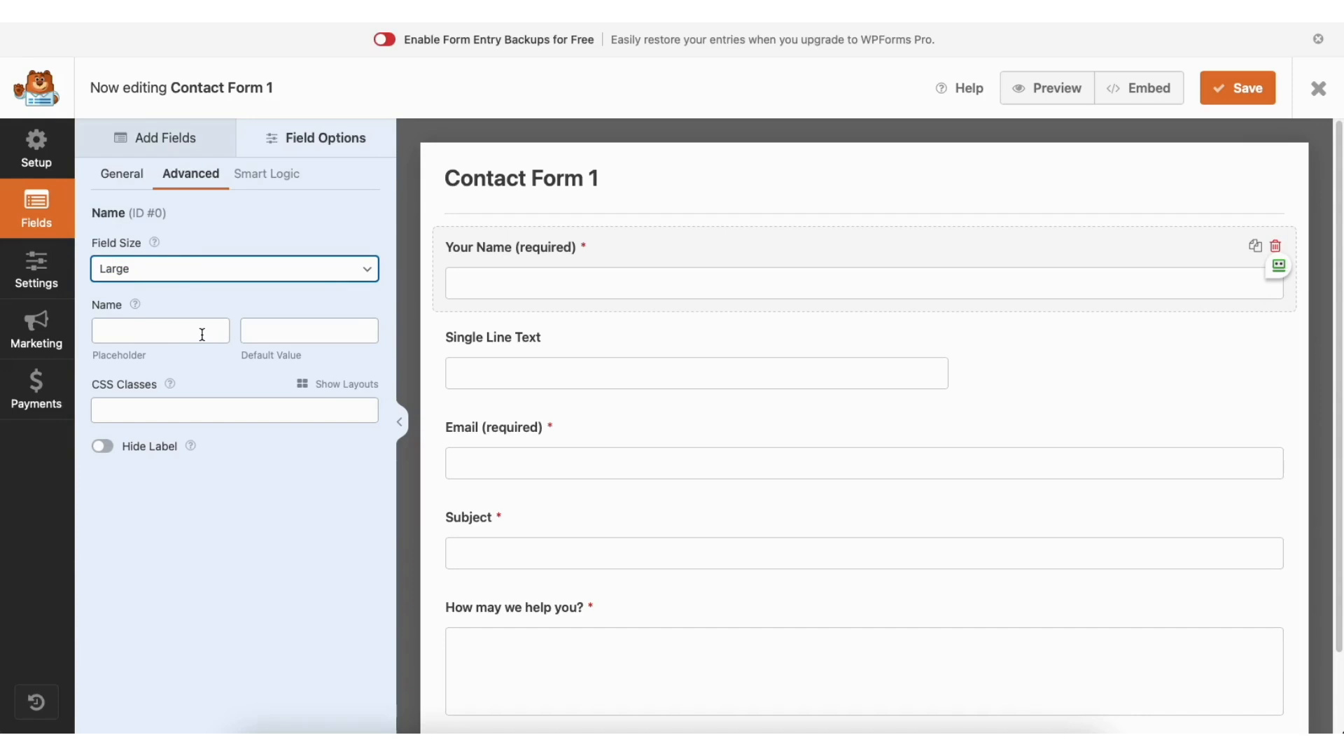
Step: Review the form's general, spam protection, notification and confirmation settings, and close the form builder
left_click(42, 269)
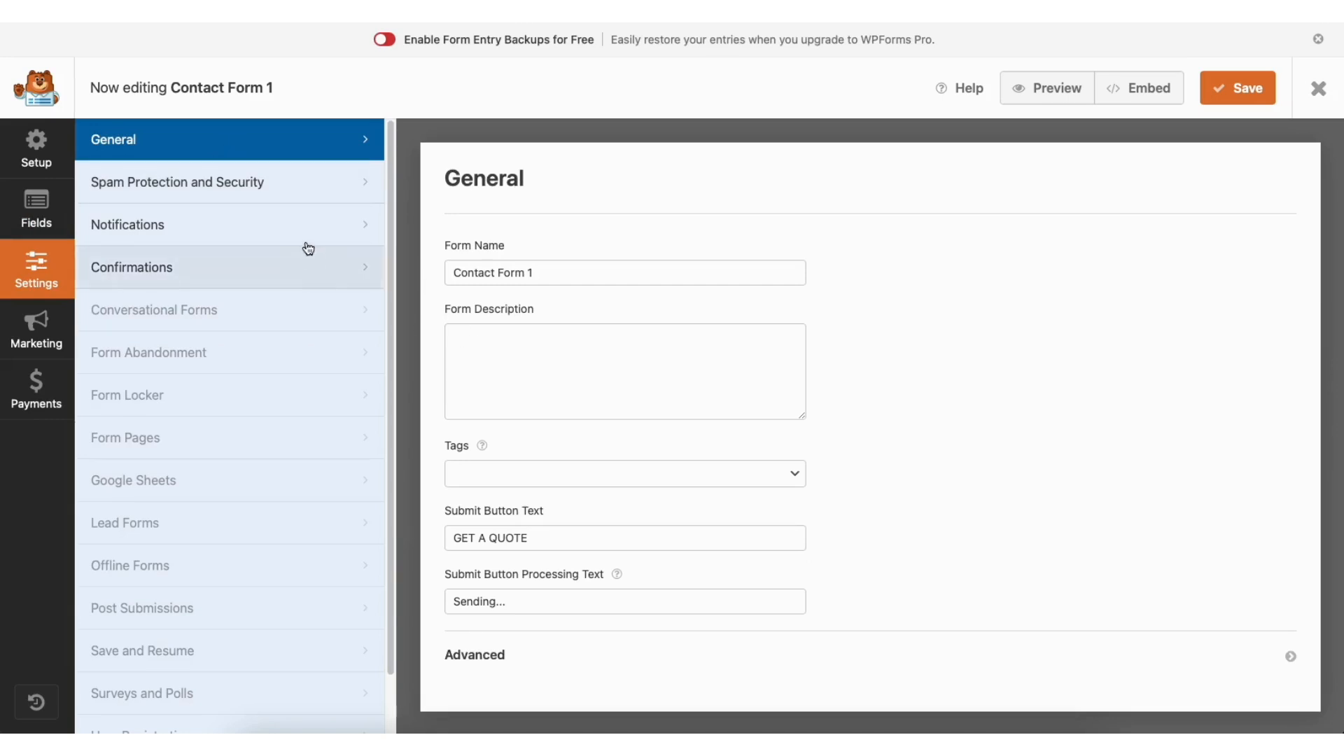
left_click(280, 188)
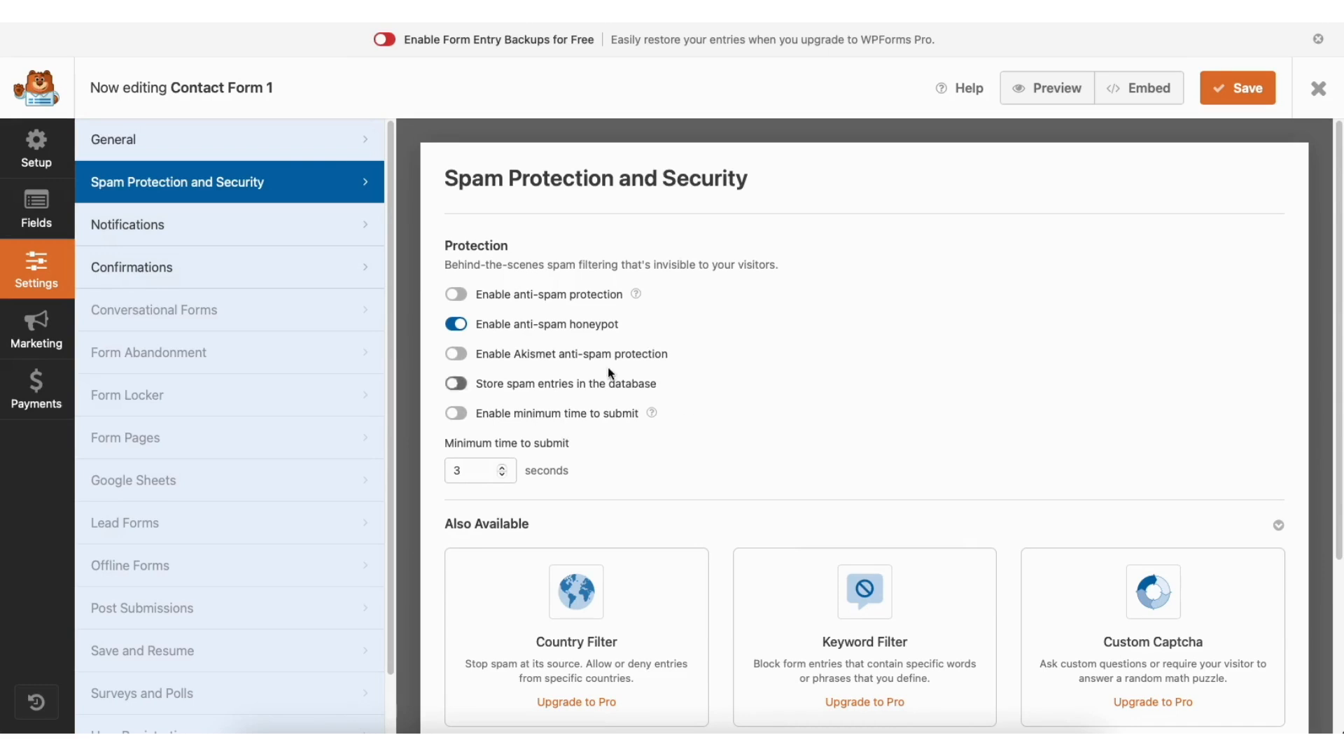
left_click(256, 230)
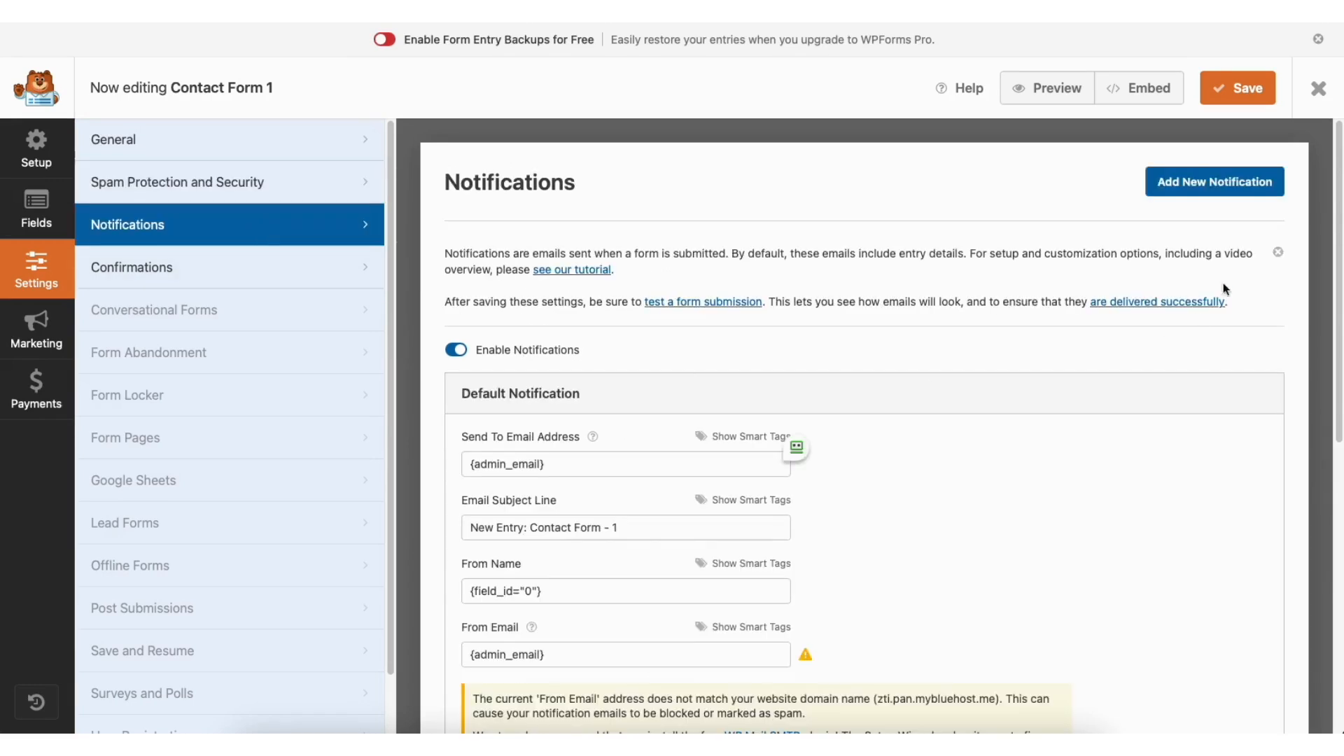
scroll(1333, 306, "down", 4)
scroll(1334, 306, "down", 4)
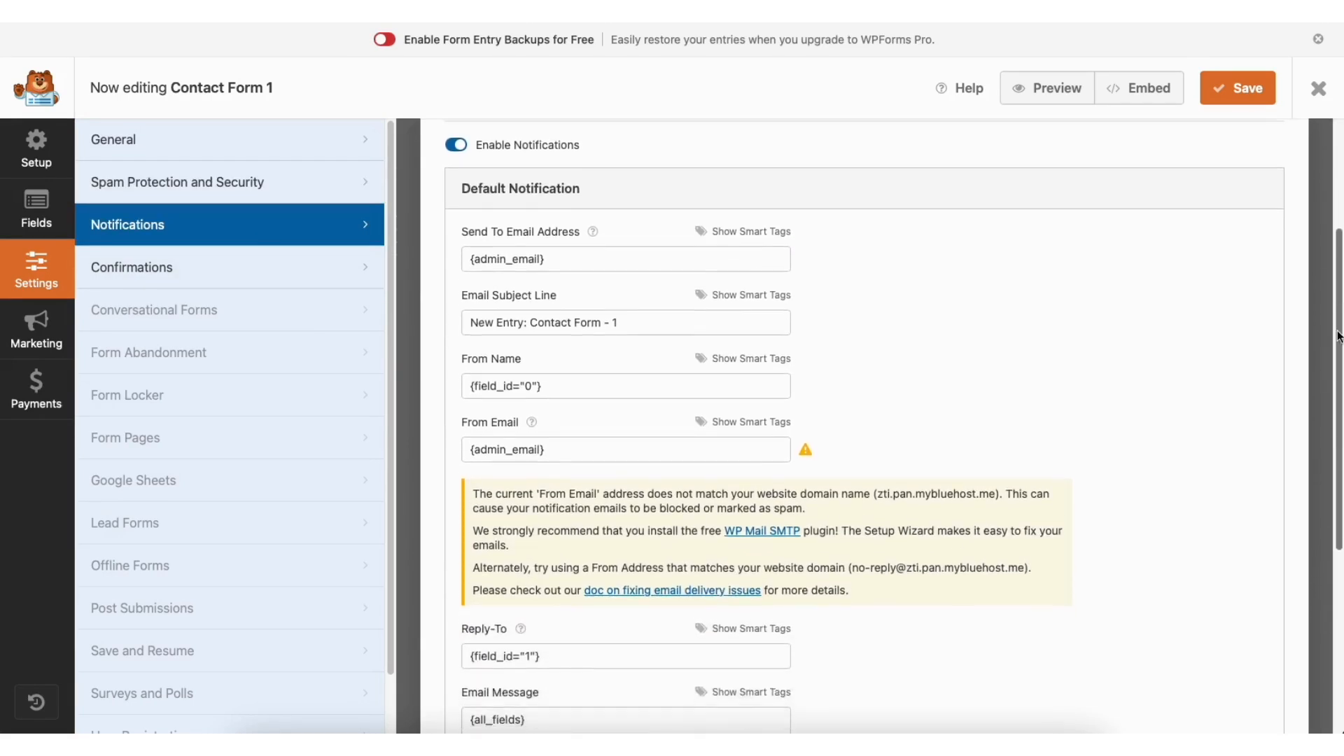
scroll(894, 426, "down", 1)
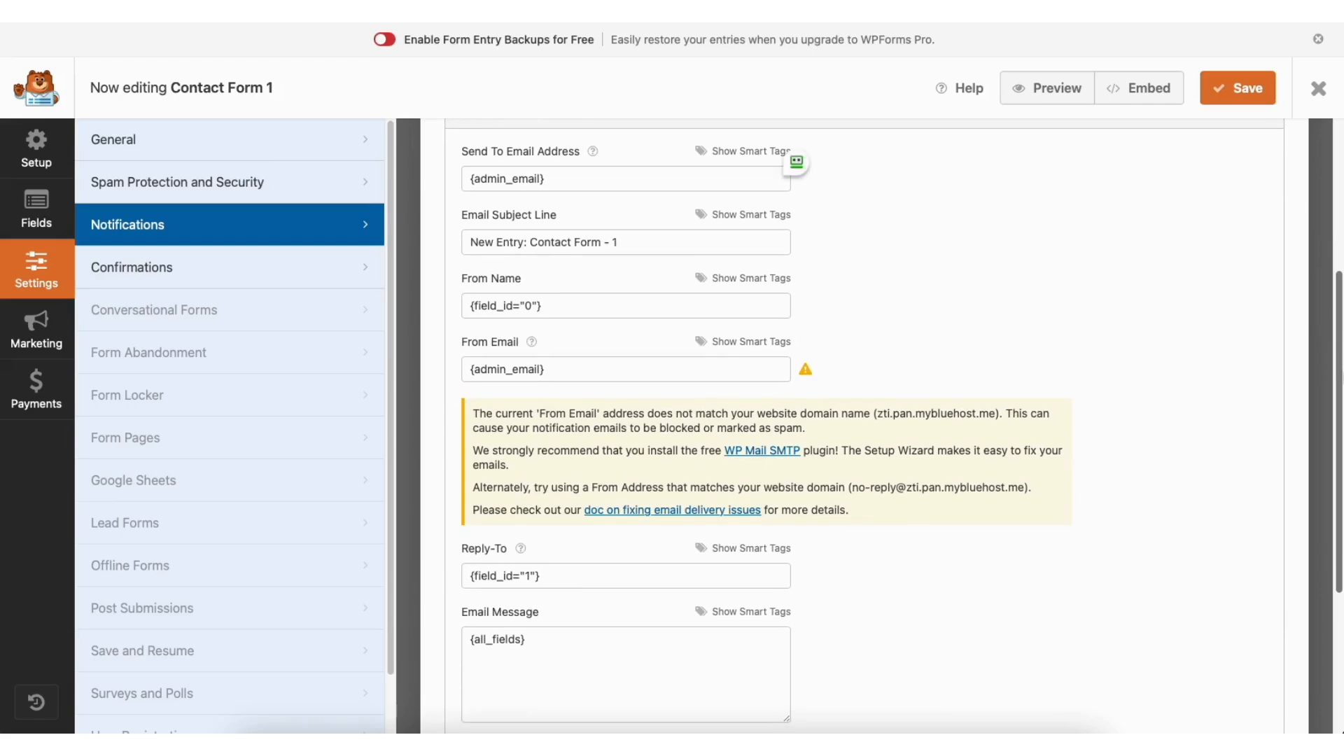
left_click(258, 266)
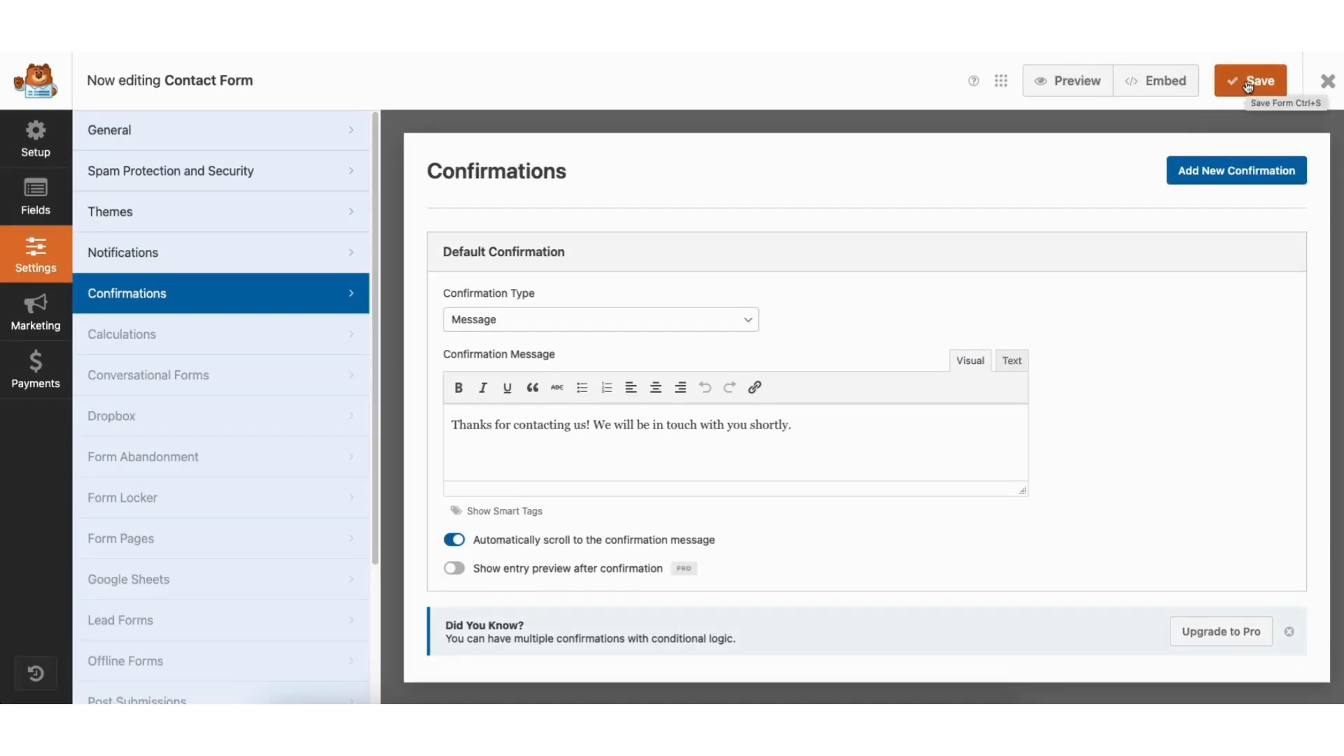
left_click(1328, 82)
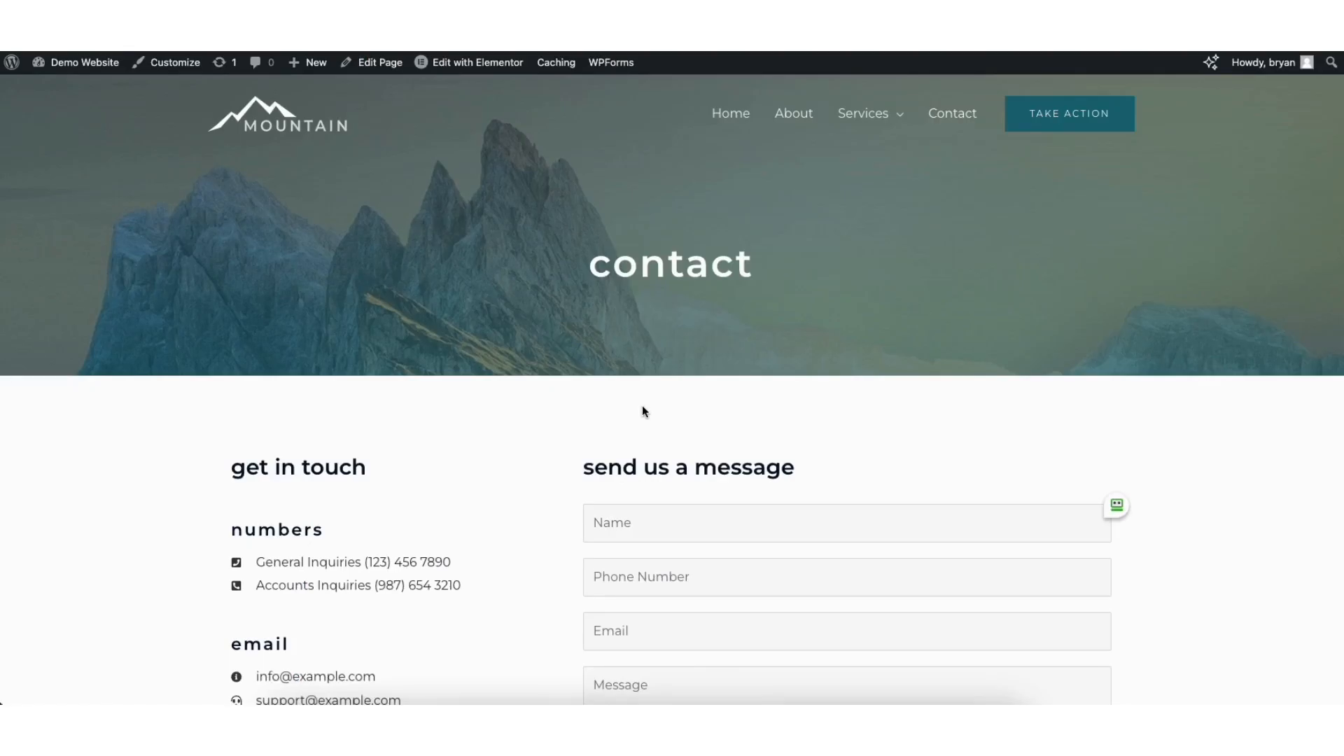
Step: Edit the Contact page with Elementor and set its Google Maps widget's zoom to 10 and height to 486 px
left_click(470, 65)
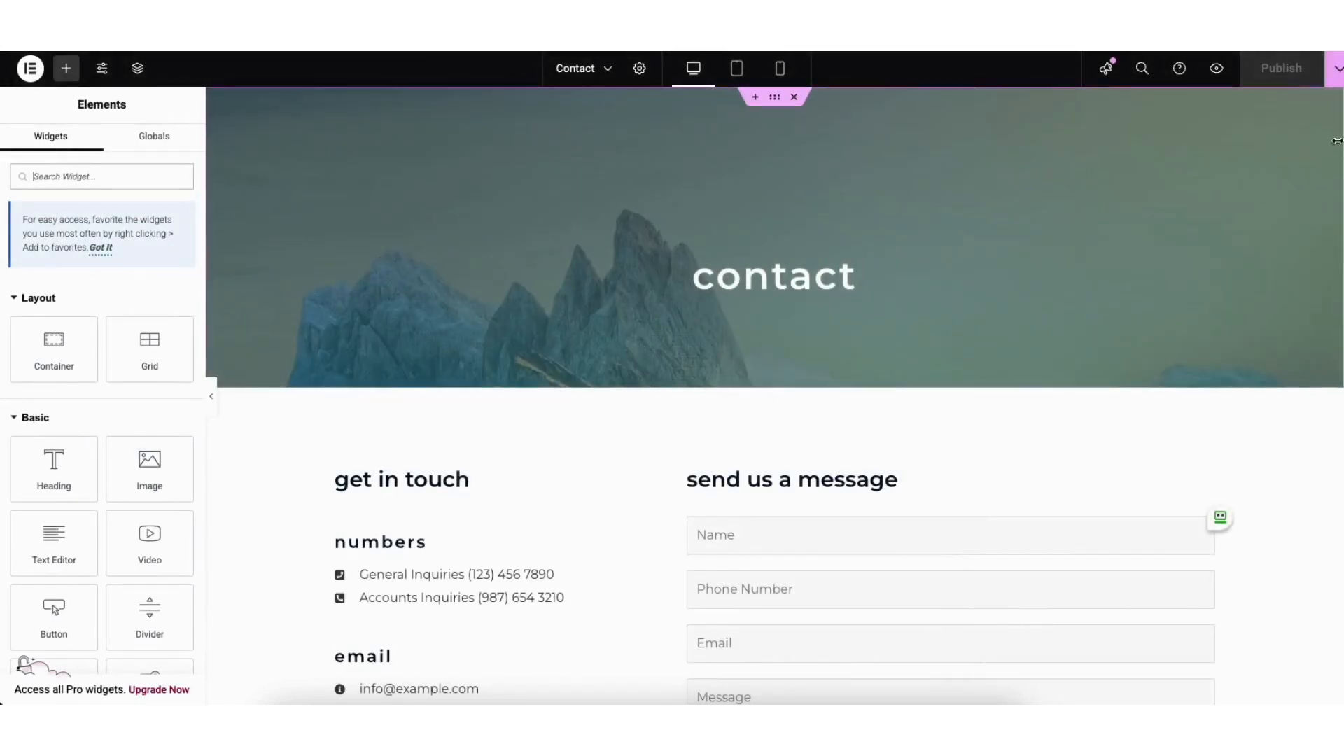
scroll(1328, 266, "down", 10)
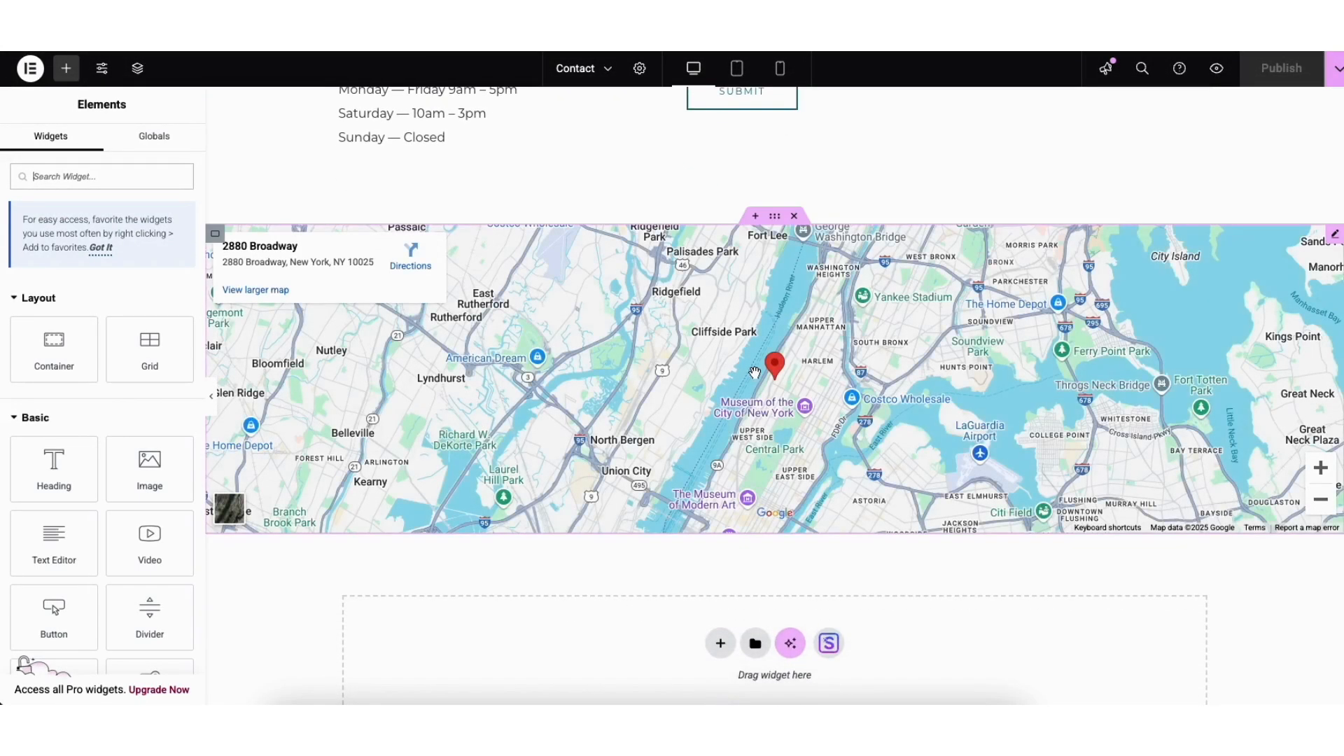
left_click(1334, 236)
left_click_drag(19, 327, 137, 329)
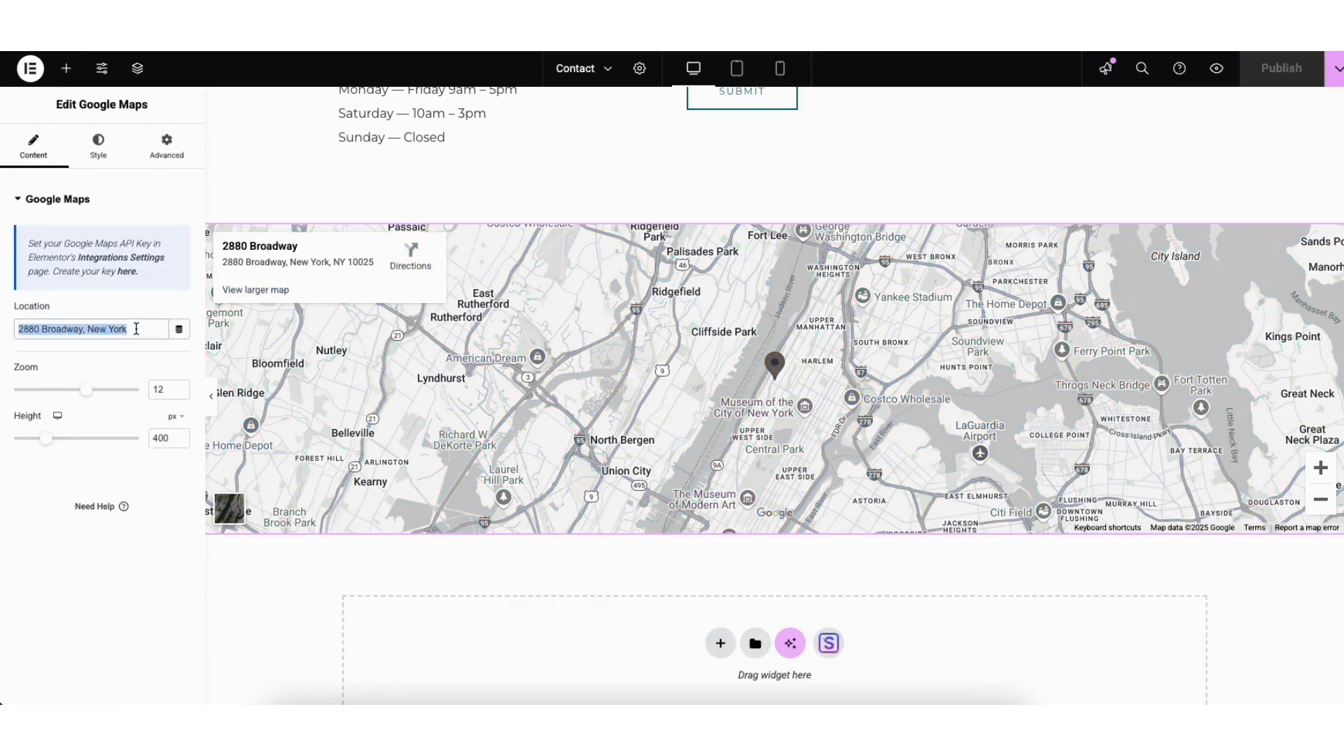
left_click(81, 358)
left_click_drag(86, 392, 77, 393)
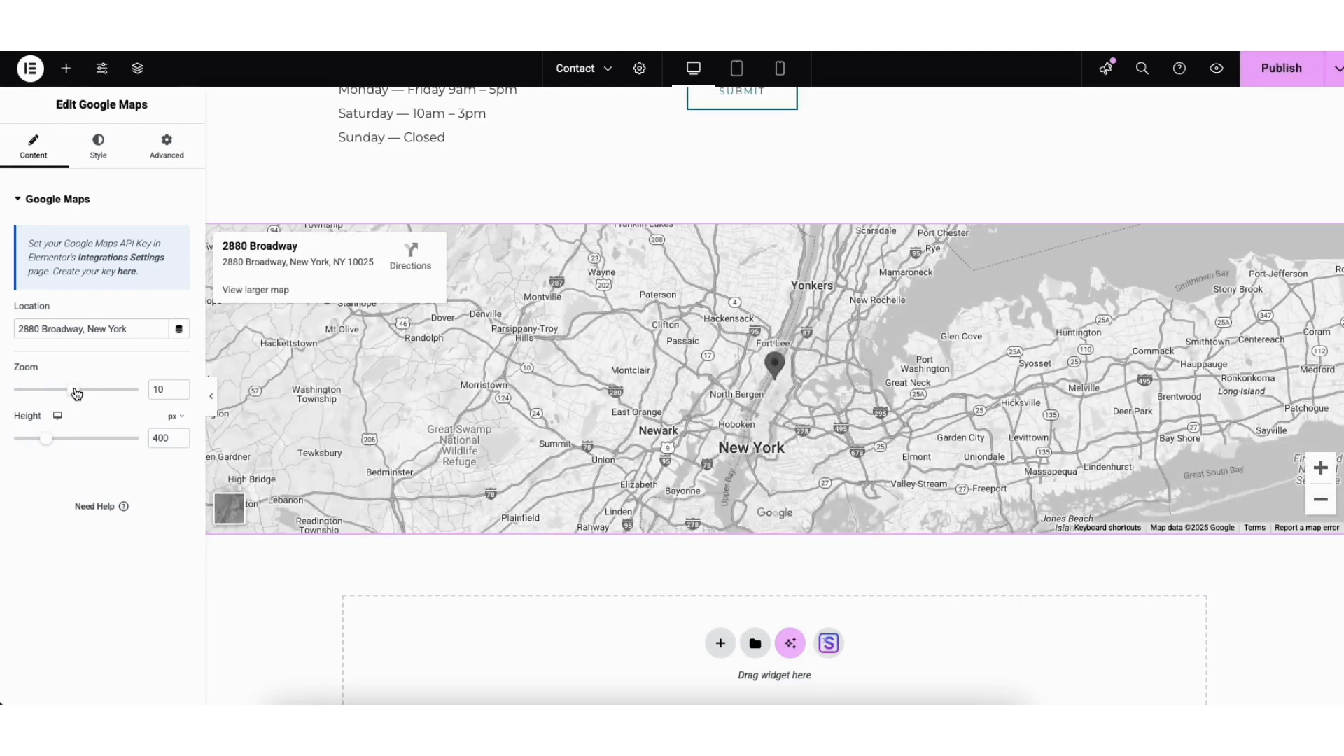
left_click_drag(45, 438, 54, 446)
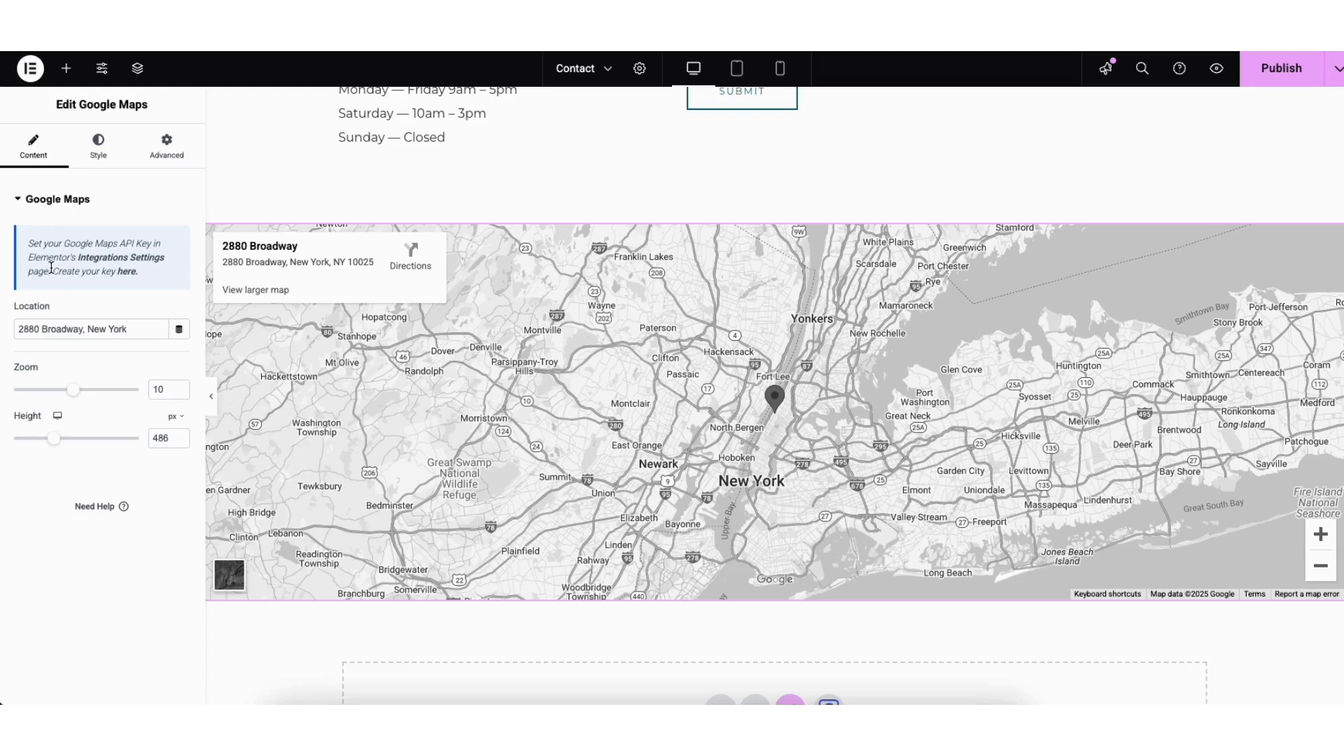
Step: Open the Google Maps Platform API key guide linked from the map widget and read how to create a key
left_click(129, 272)
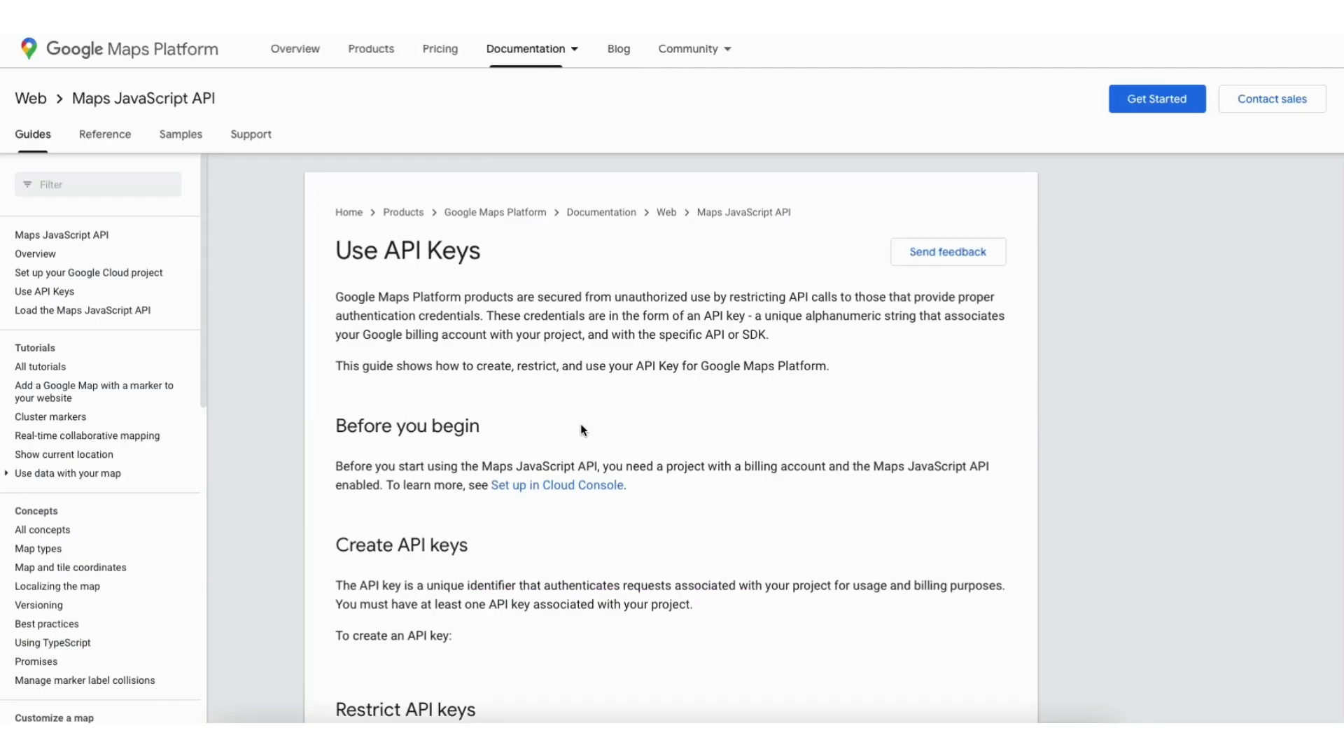
scroll(581, 426, "down", 7)
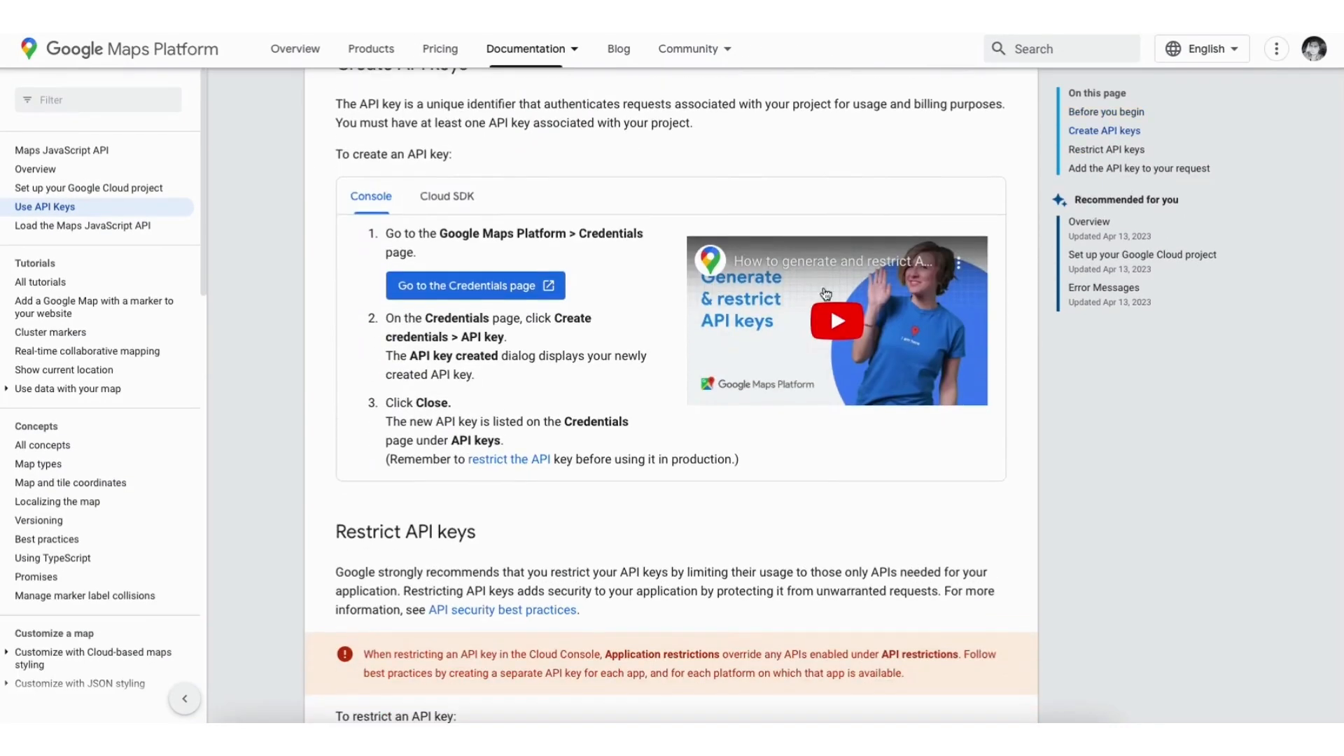
Step: Create a Google Cloud project named Demo1 with no organization, and open Elementor's Integrations Settings from the map widget
left_click(448, 286)
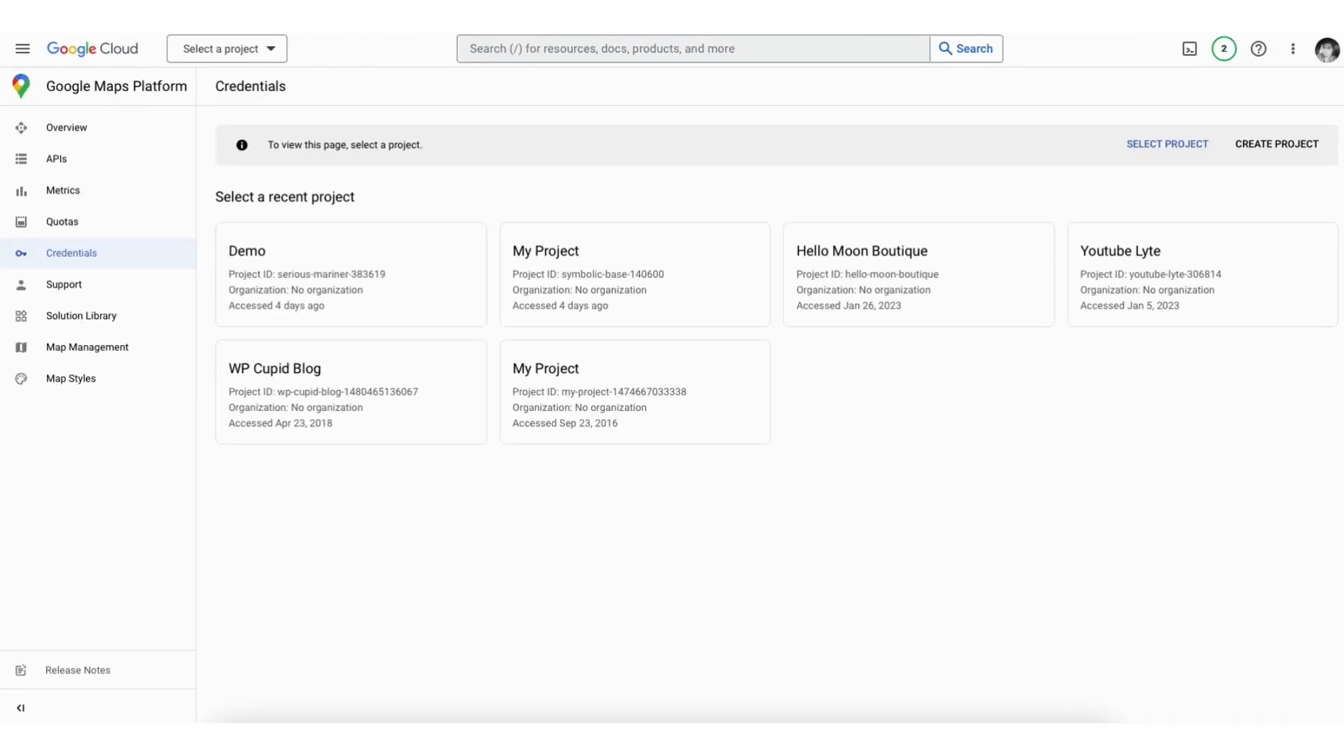
left_click(1278, 145)
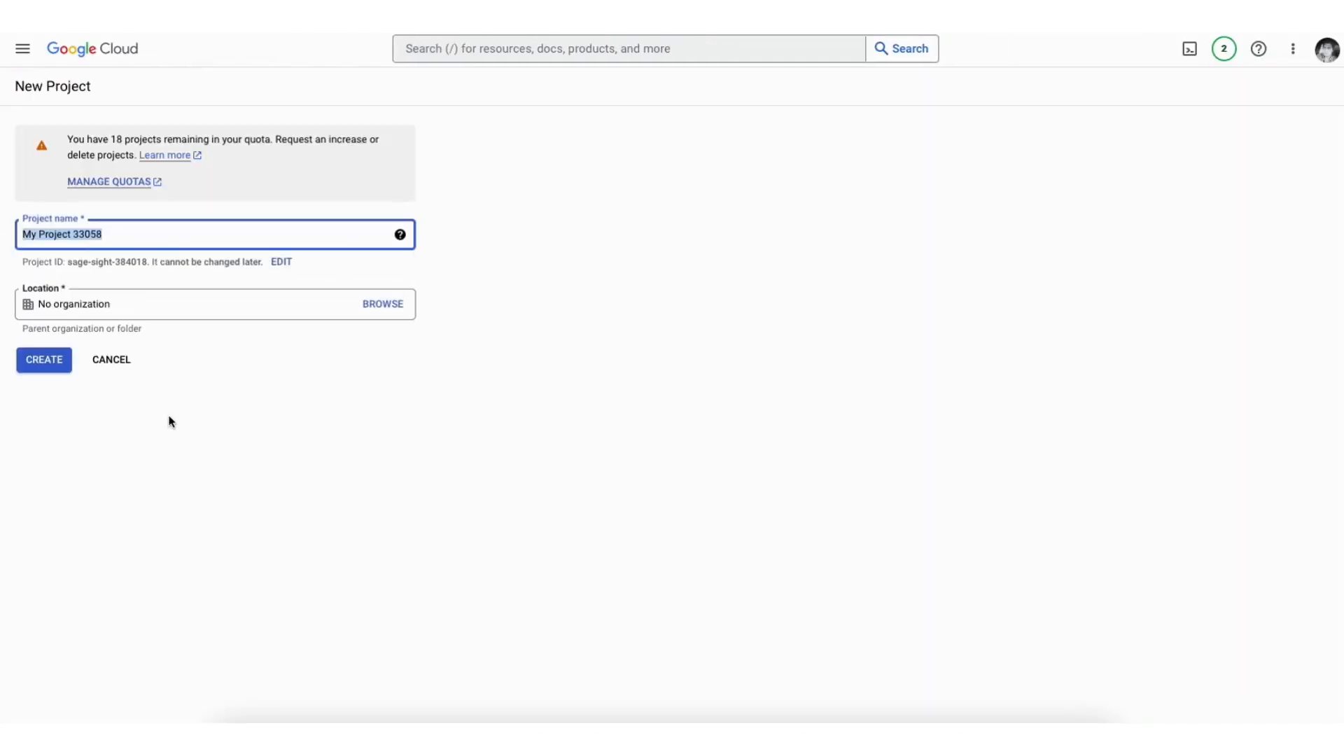
type("Demo1")
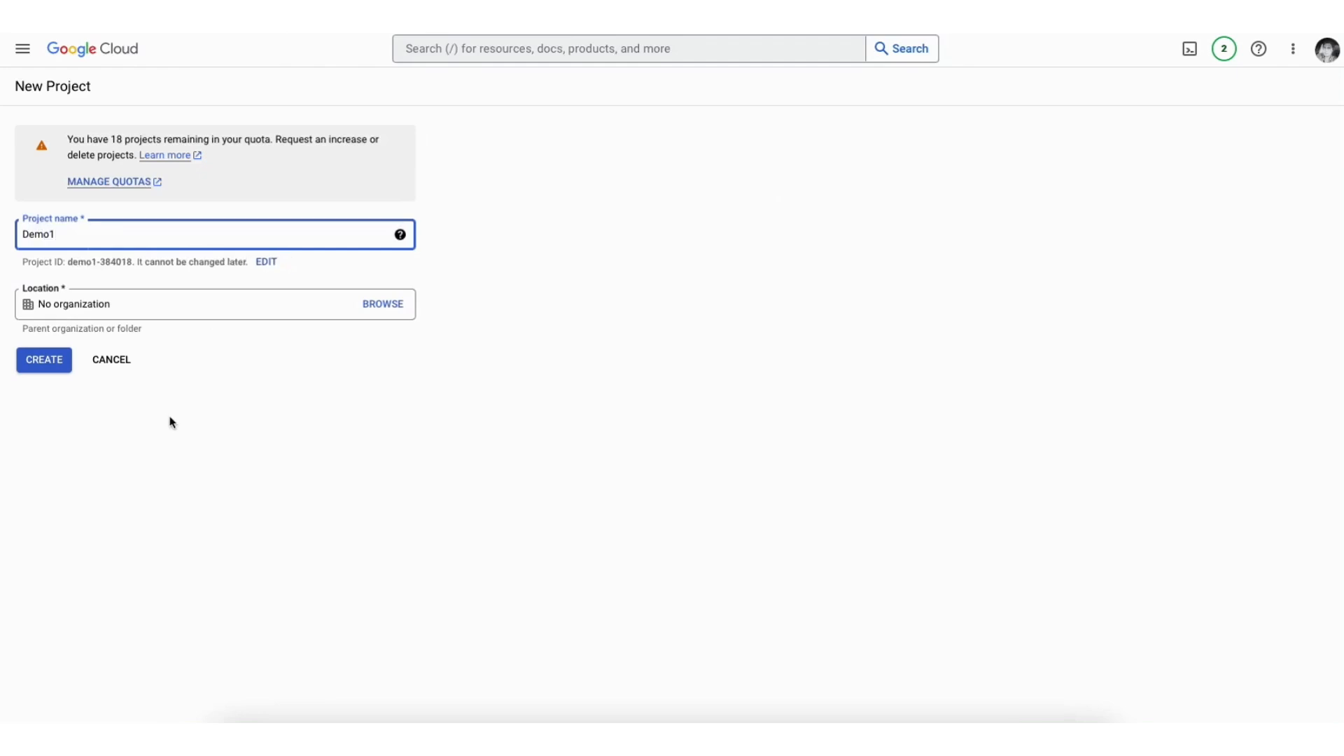
left_click(163, 306)
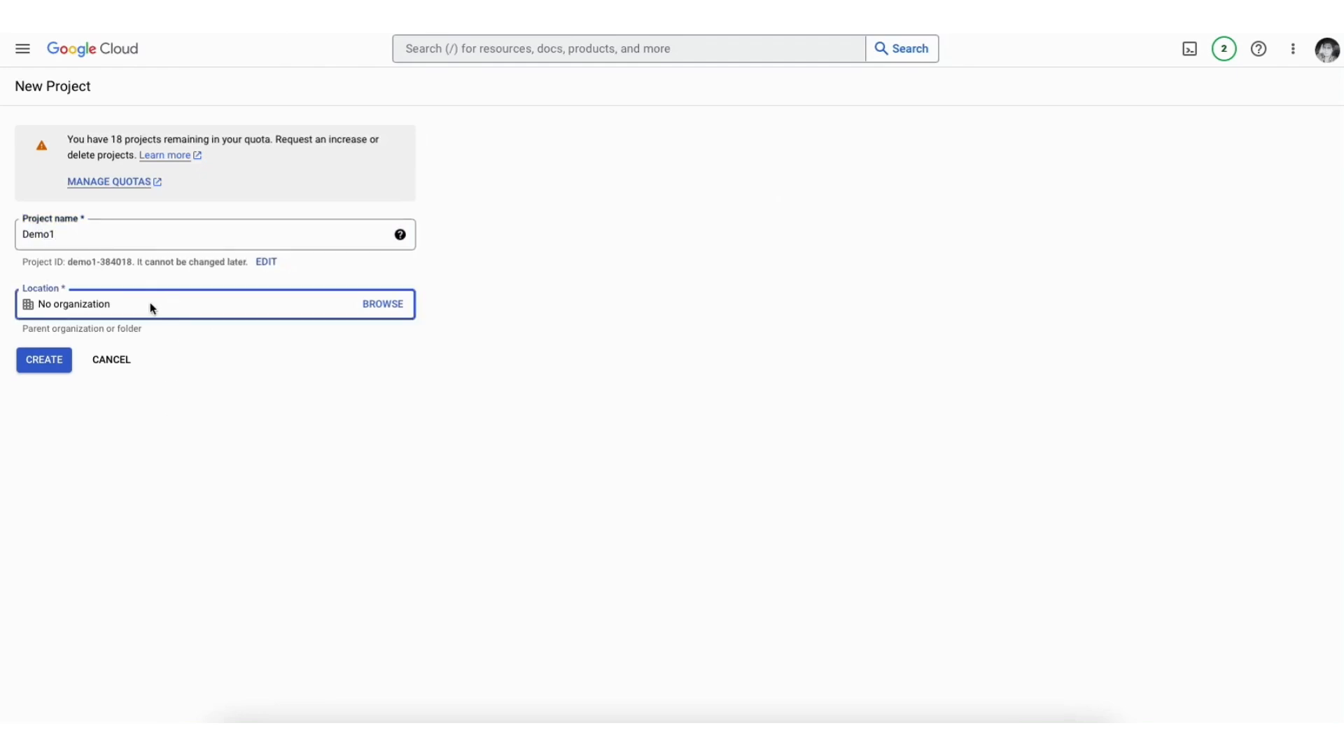
left_click(46, 364)
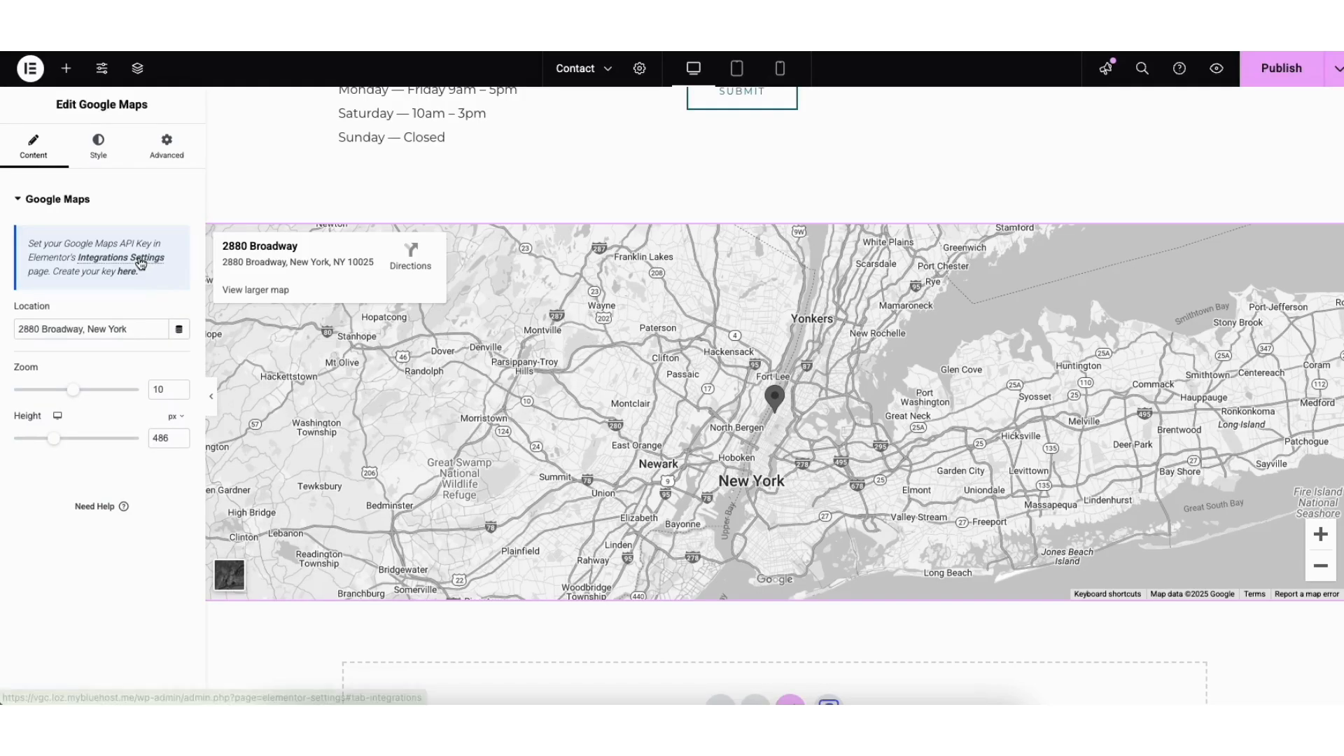
left_click(141, 263)
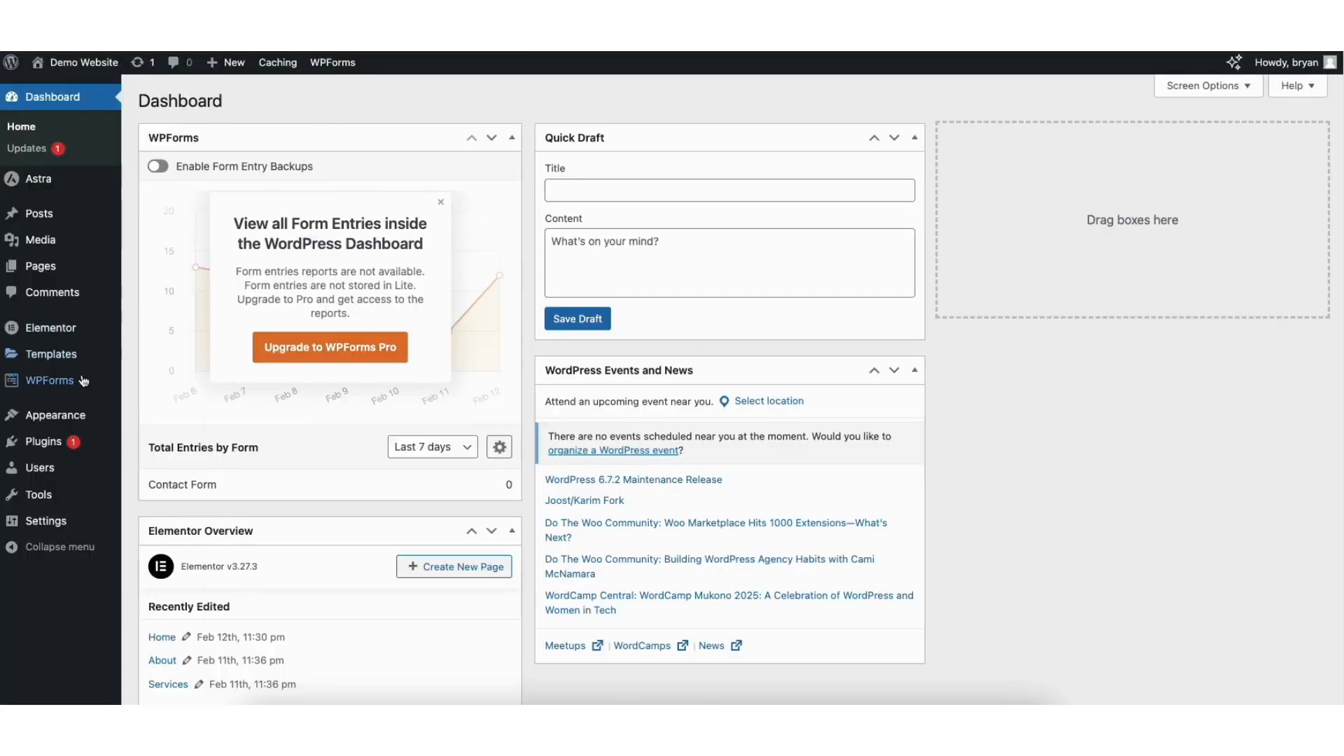
Step: Open the theme customizer's Footer Builder and examine the footer address text and Widget 3's alignment, color and font options
mouse_move(44, 415)
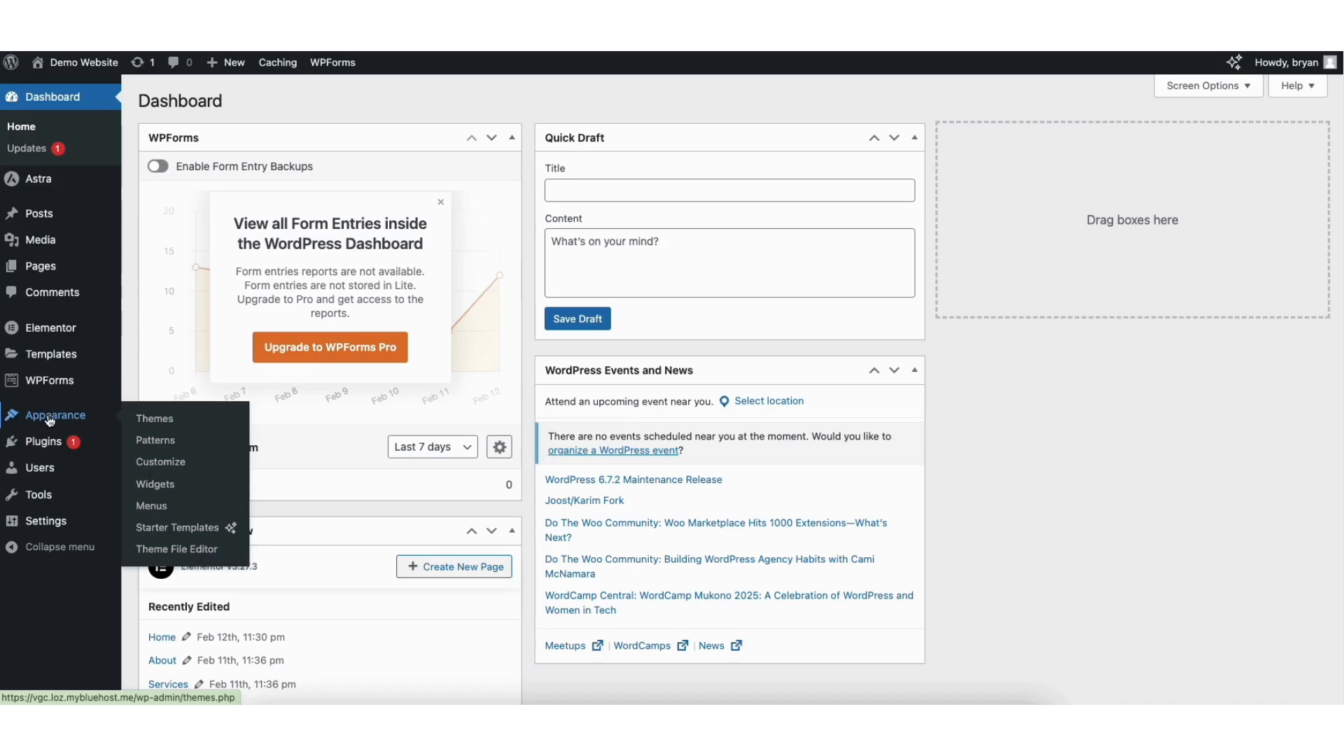
left_click(168, 463)
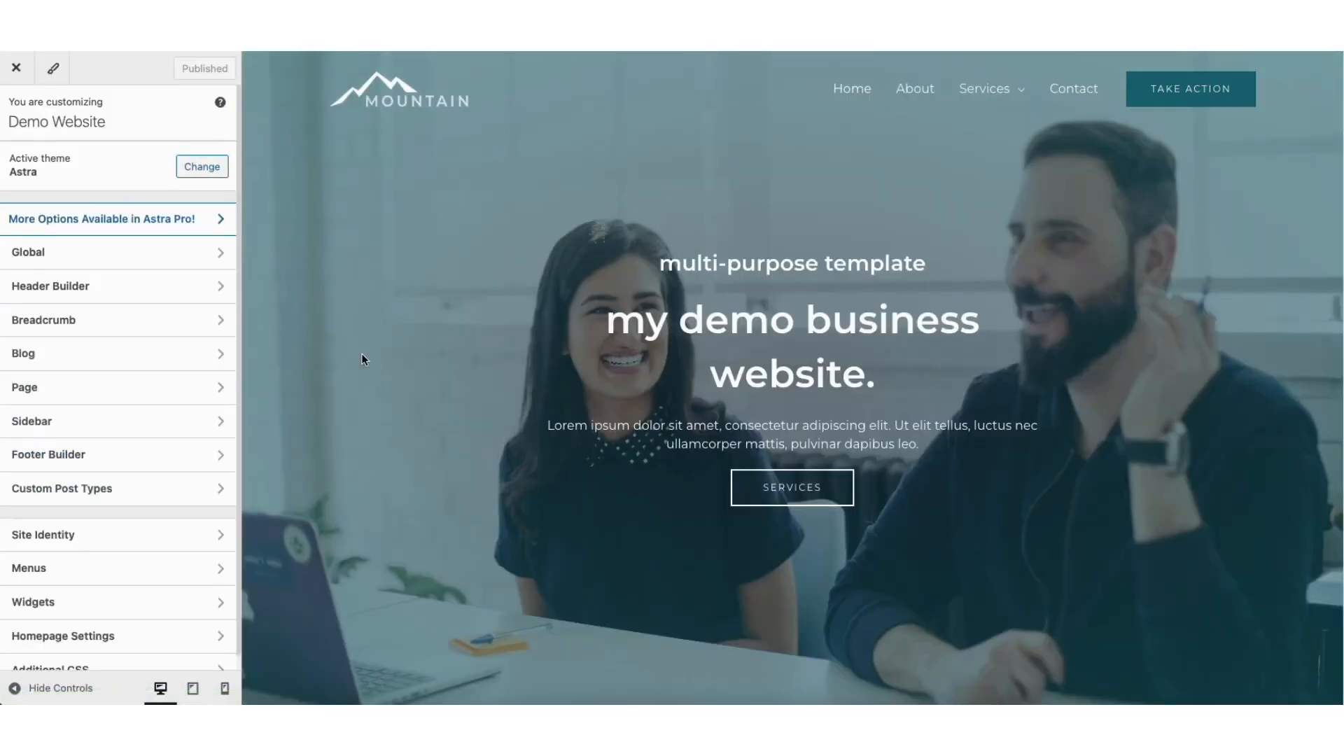
left_click(89, 457)
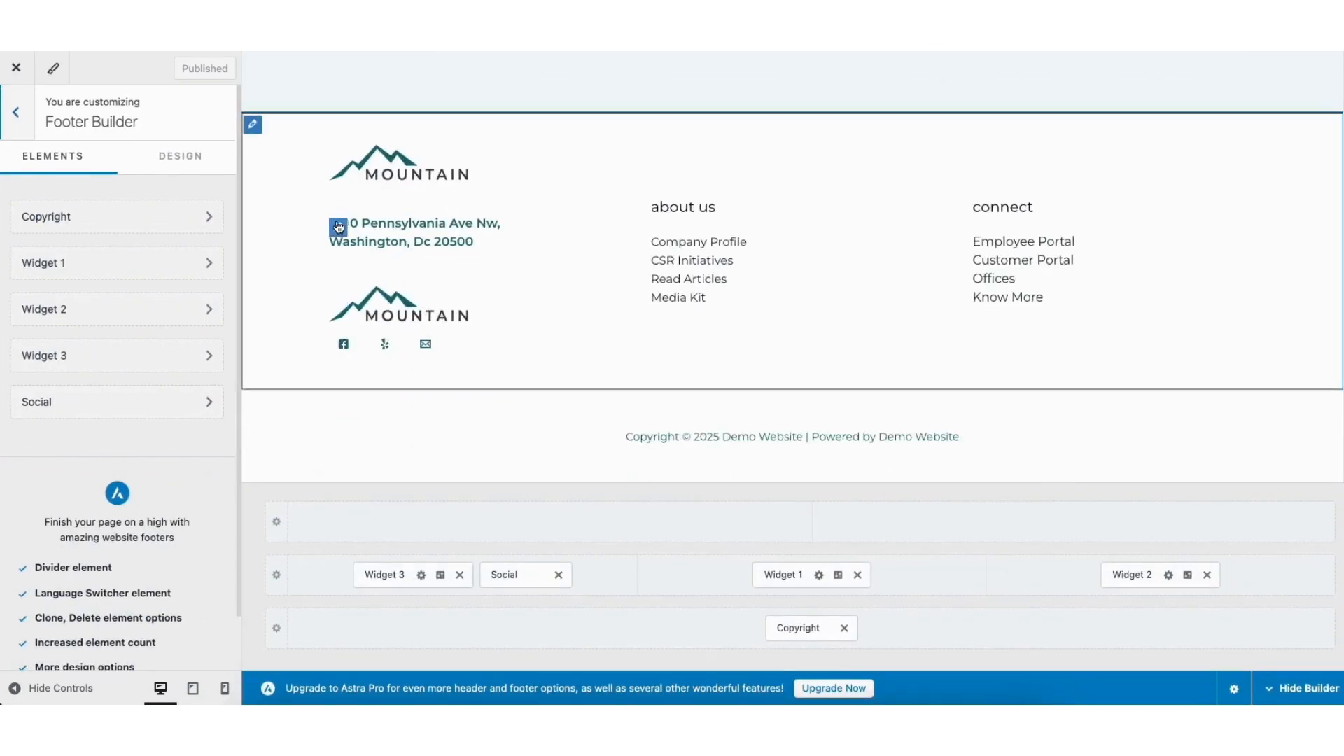
left_click(338, 226)
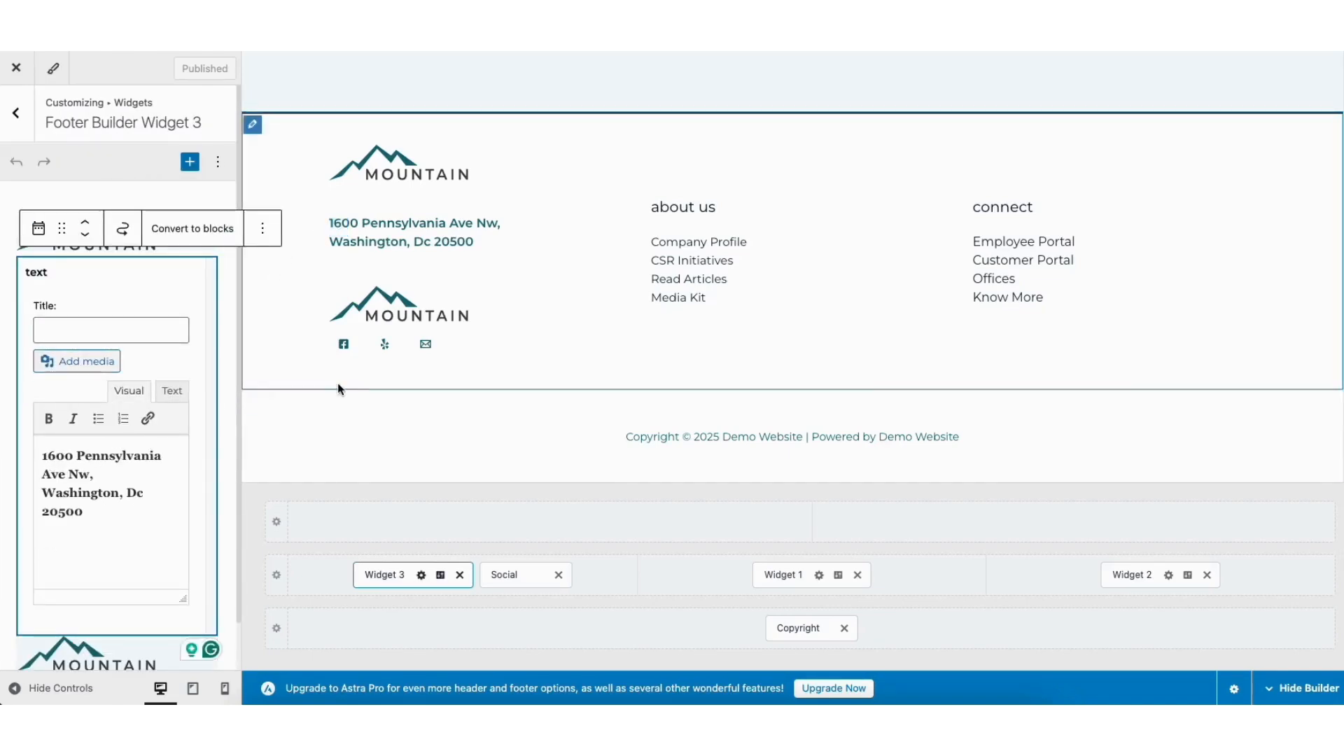
left_click(440, 575)
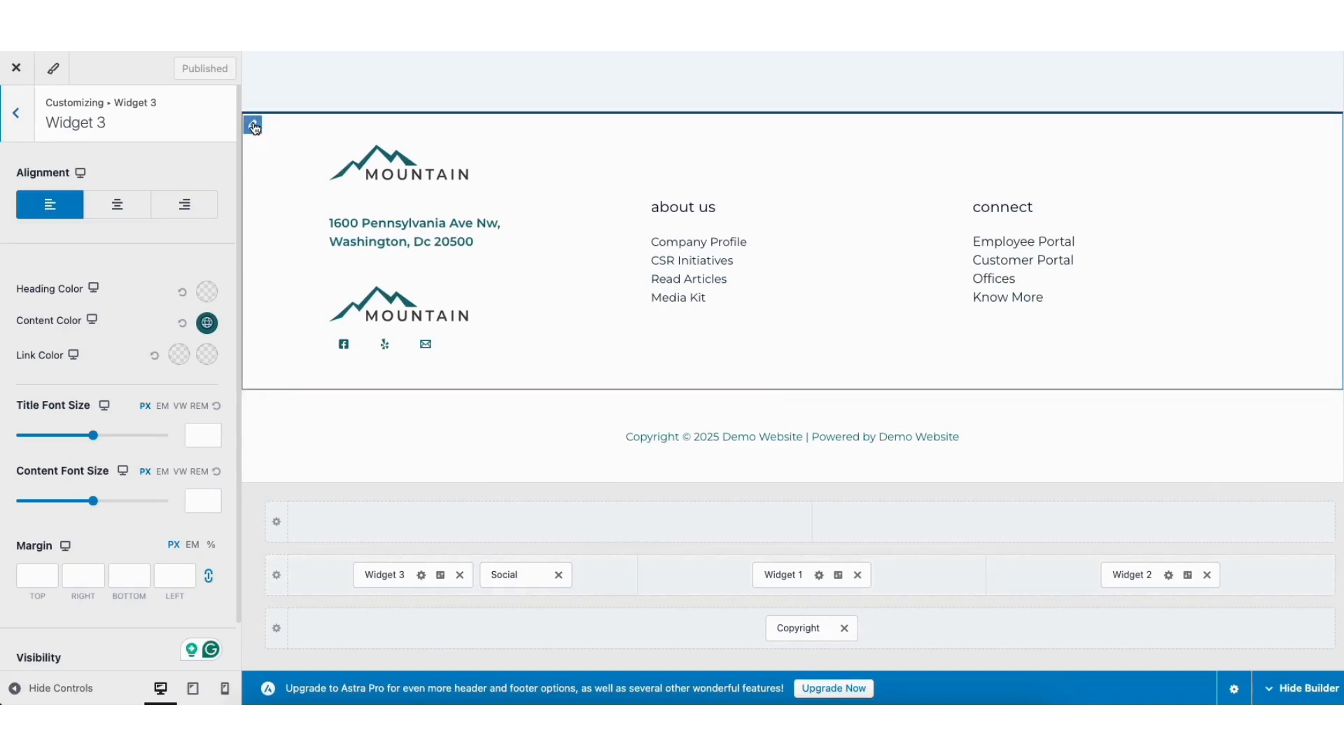
Step: Review the Primary Footer's column and layout options and the elements that can be inserted in the row above it
left_click(253, 126)
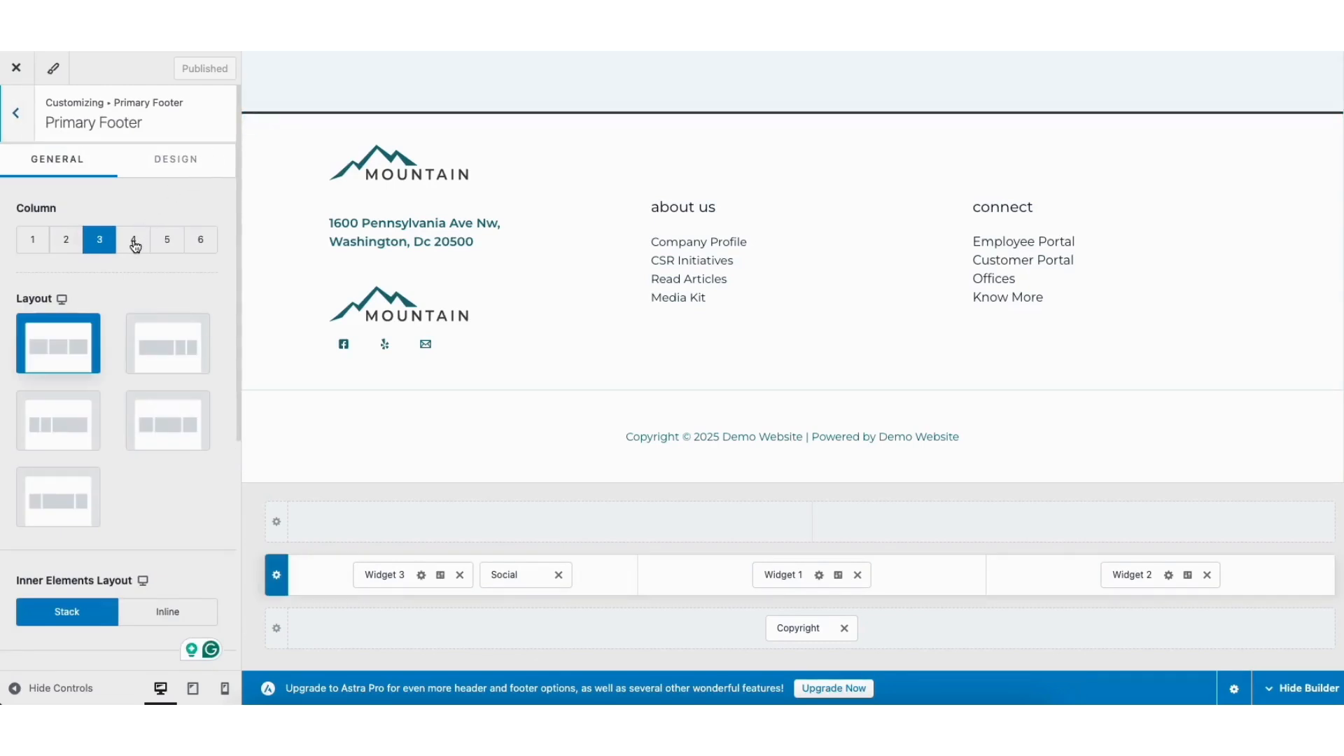
left_click(549, 524)
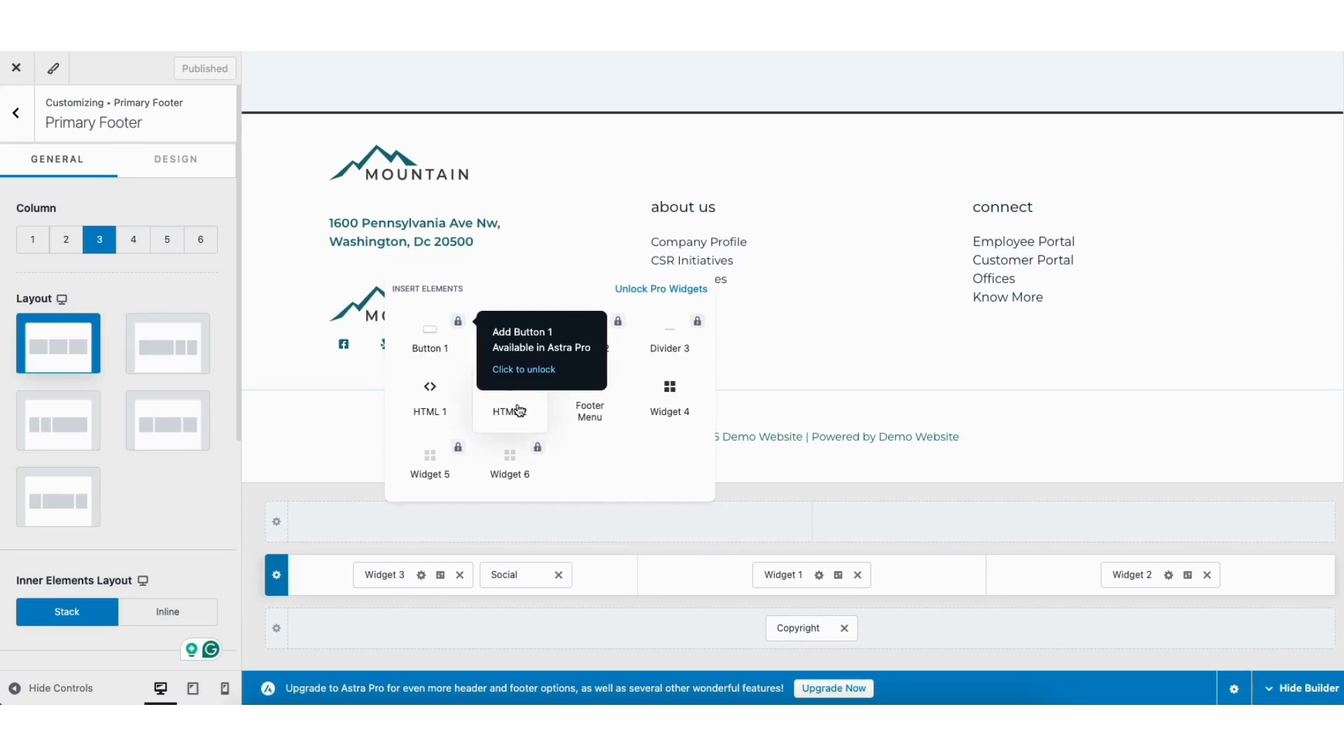
left_click(1215, 491)
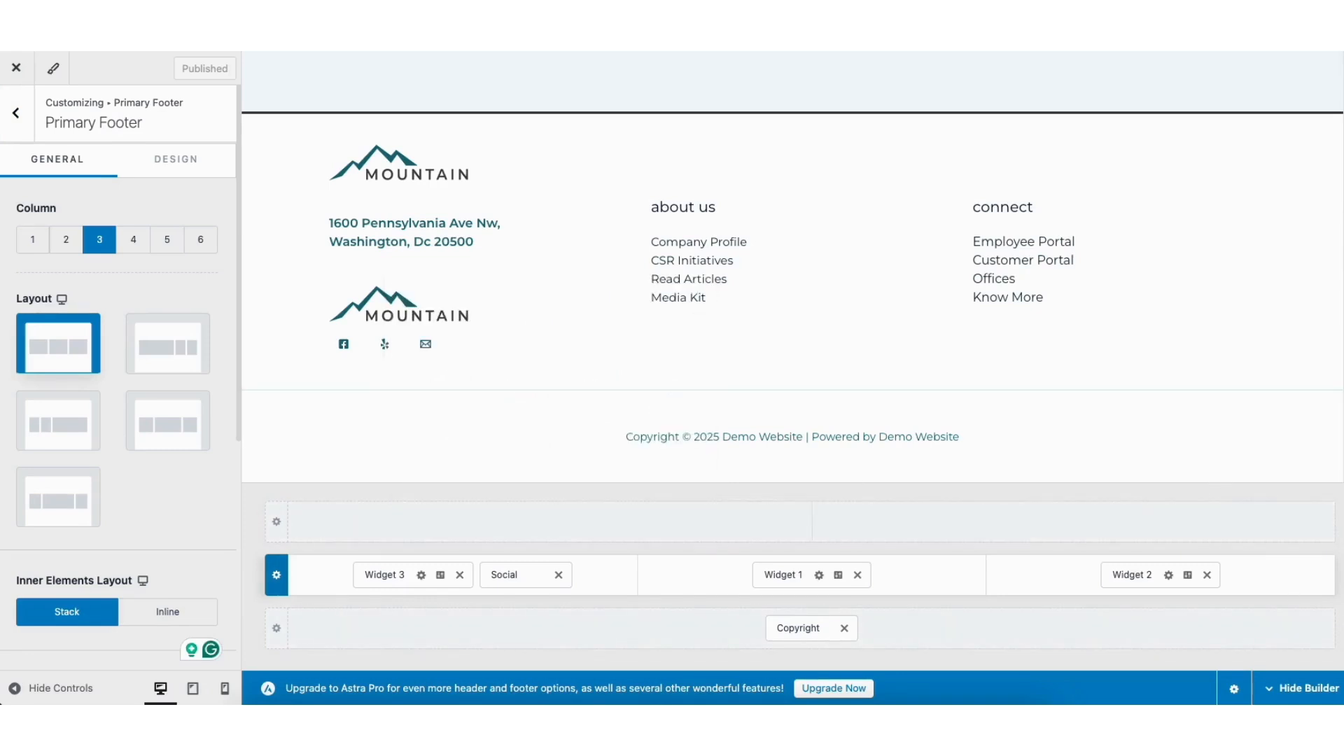
Step: Check the Take Action button's settings in the page header and remove the button from the header row
scroll(792, 267, "up", 20)
mouse_move(1136, 74)
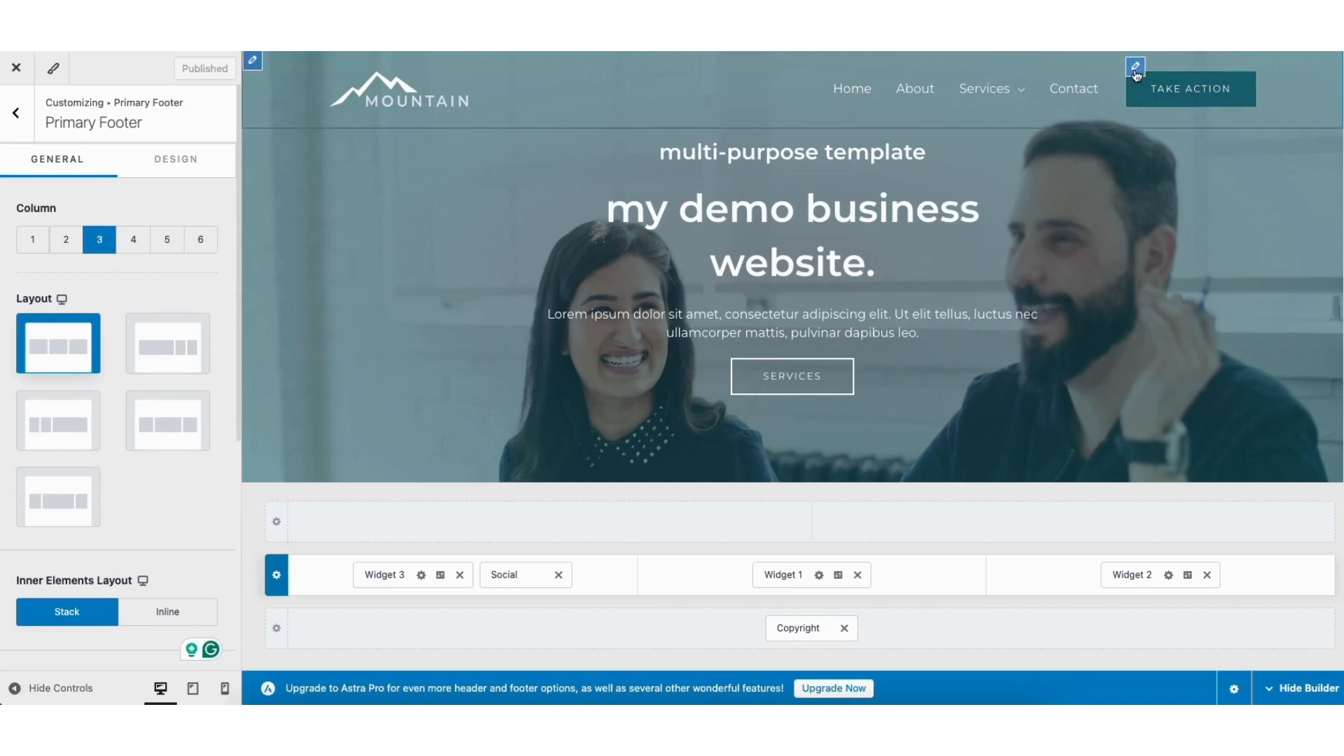
left_click(1136, 74)
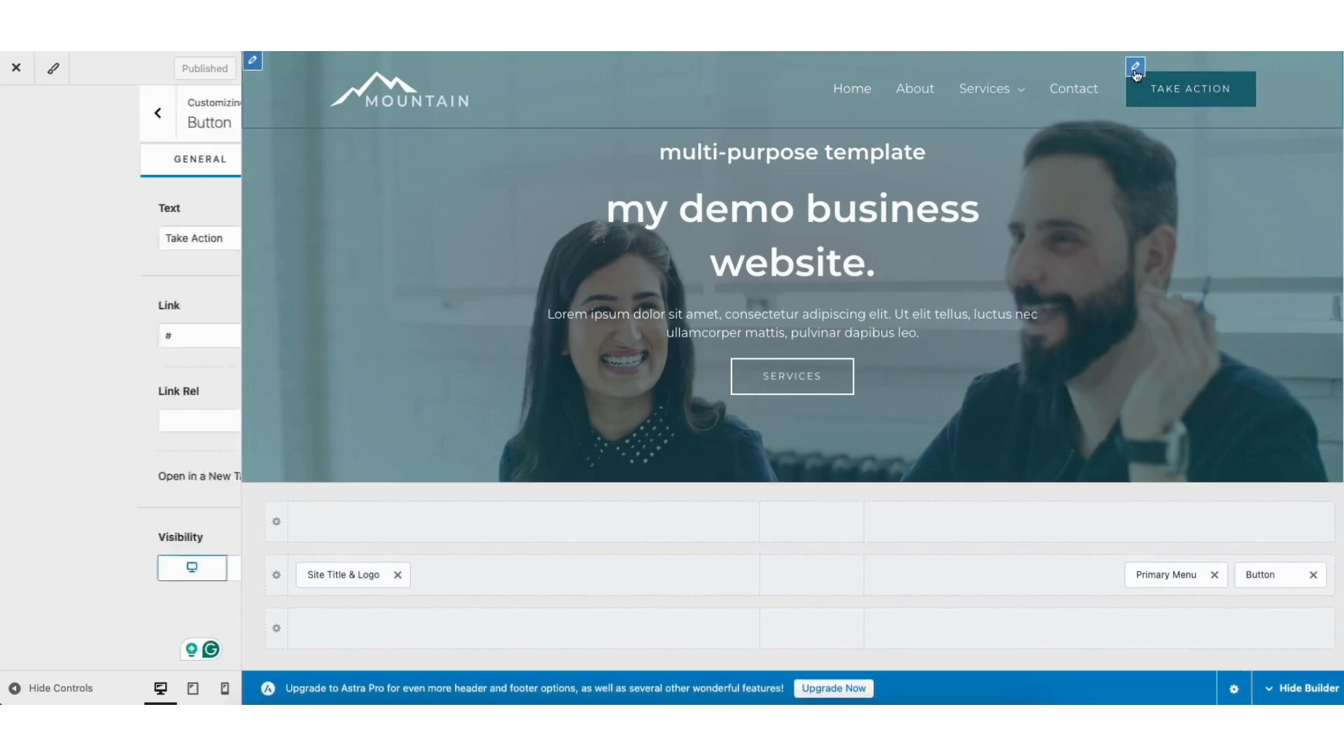
left_click_drag(24, 239, 110, 239)
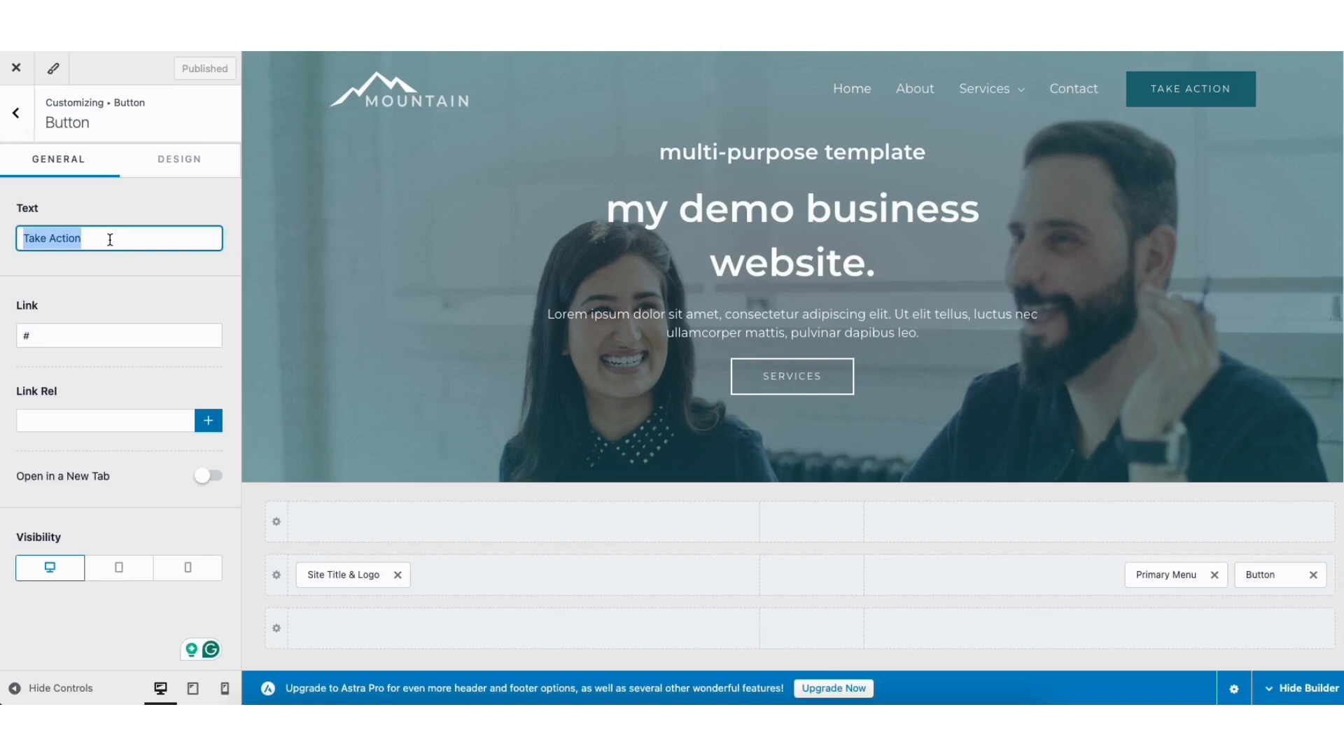
left_click(120, 290)
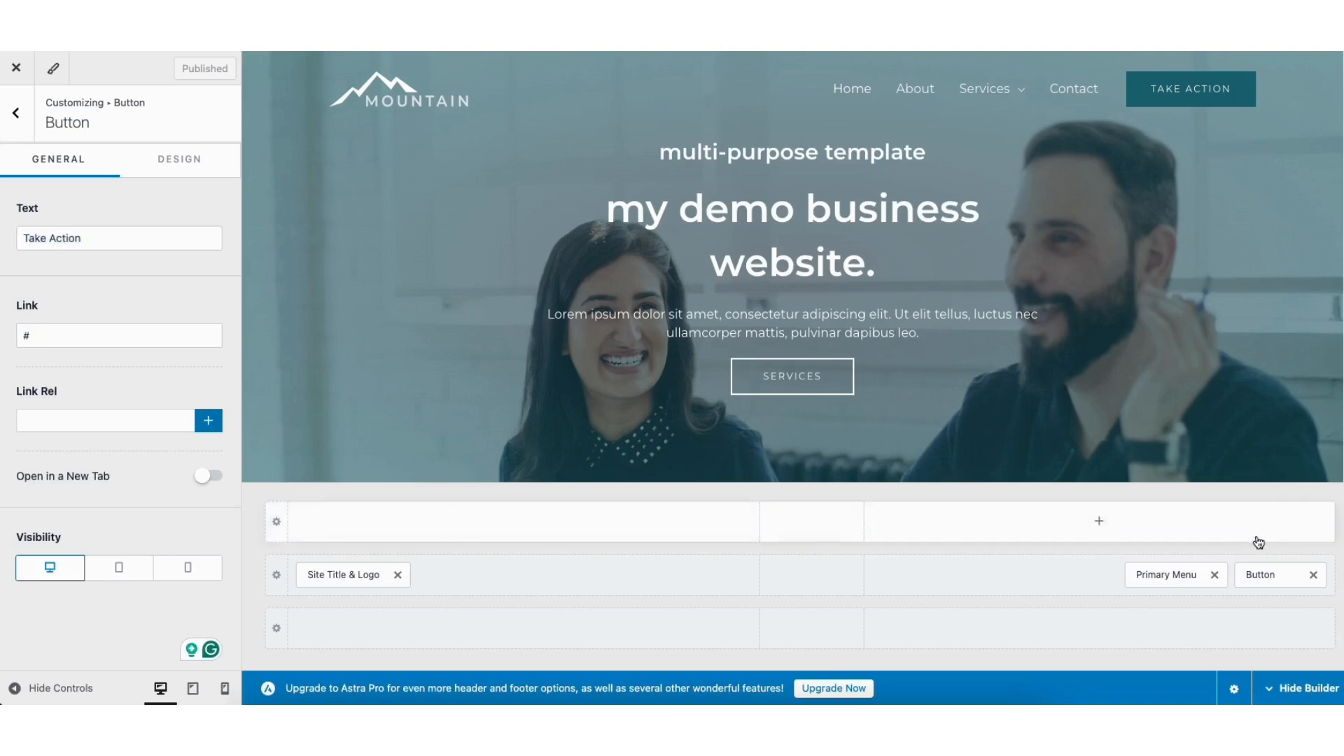
left_click(1313, 575)
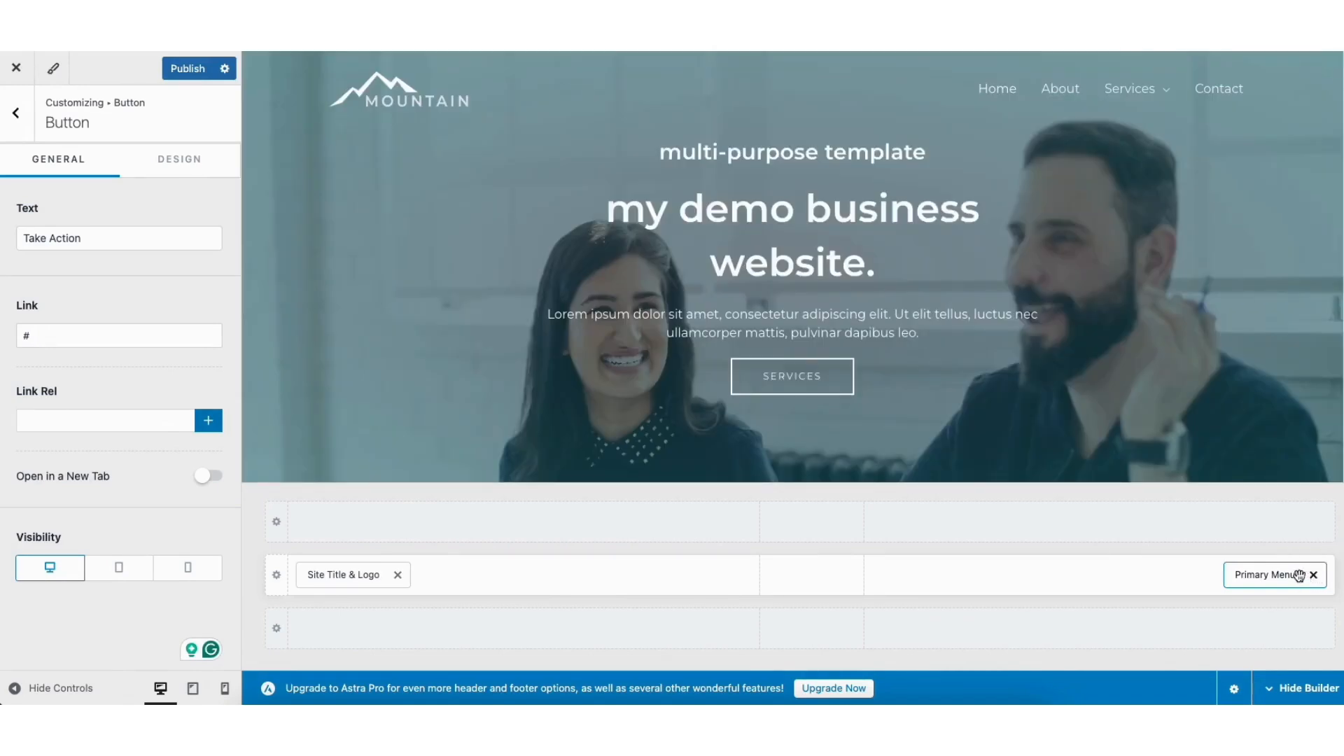
left_click_drag(1258, 576, 1216, 591)
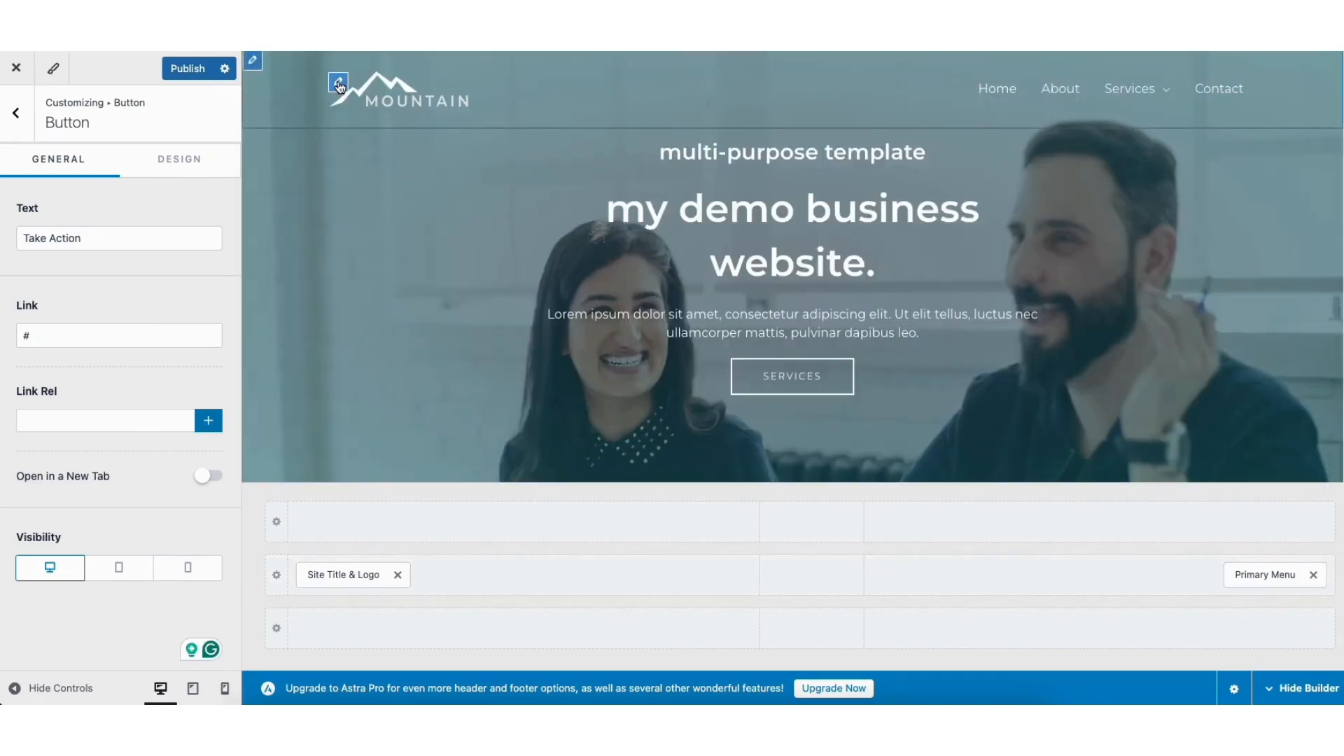
Step: Review the header logo's general and design settings, and return to the main customizer options
left_click(338, 84)
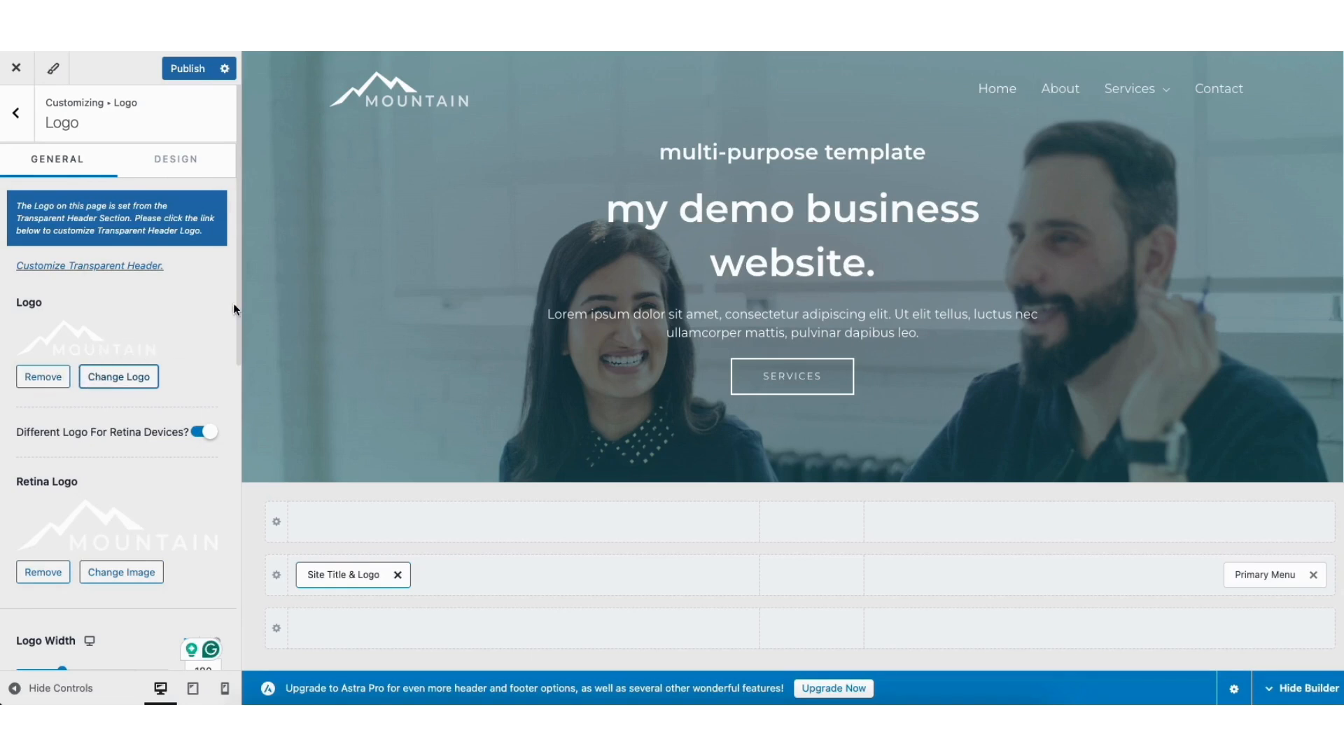
left_click(171, 168)
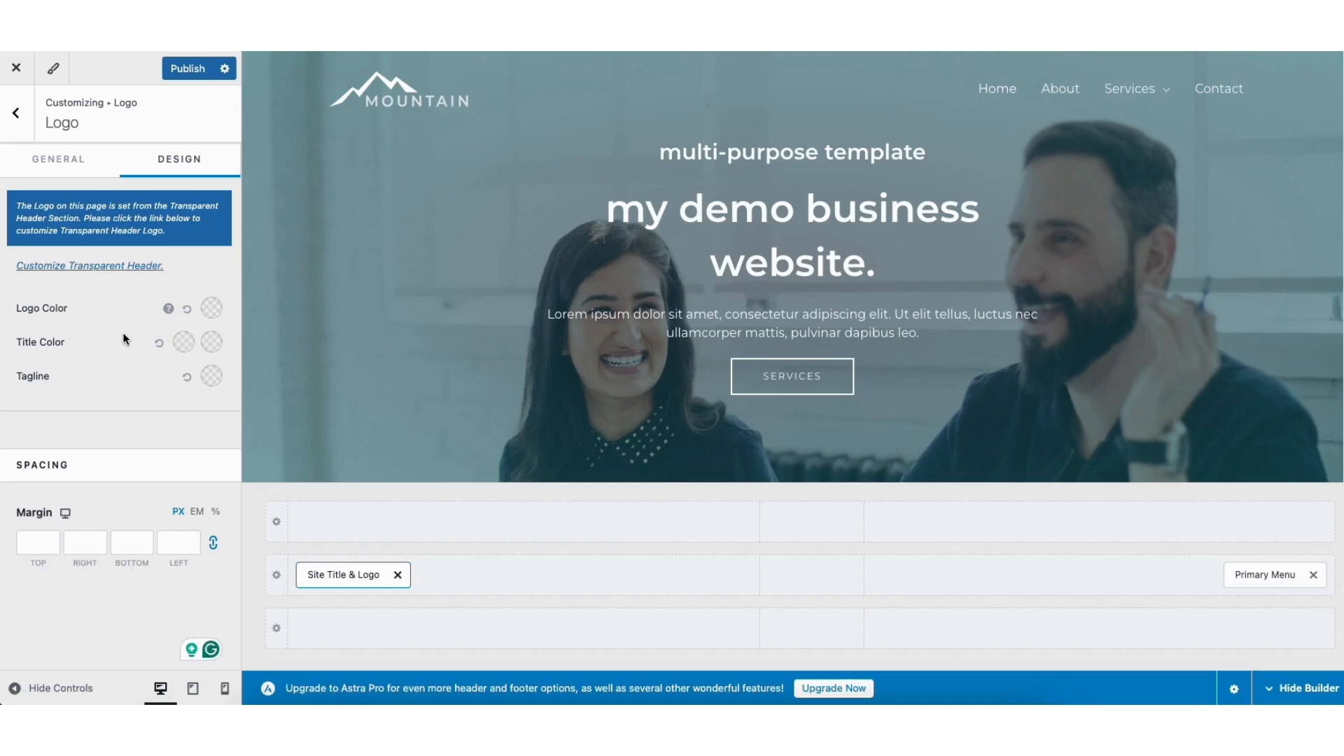
left_click(19, 117)
left_click(17, 113)
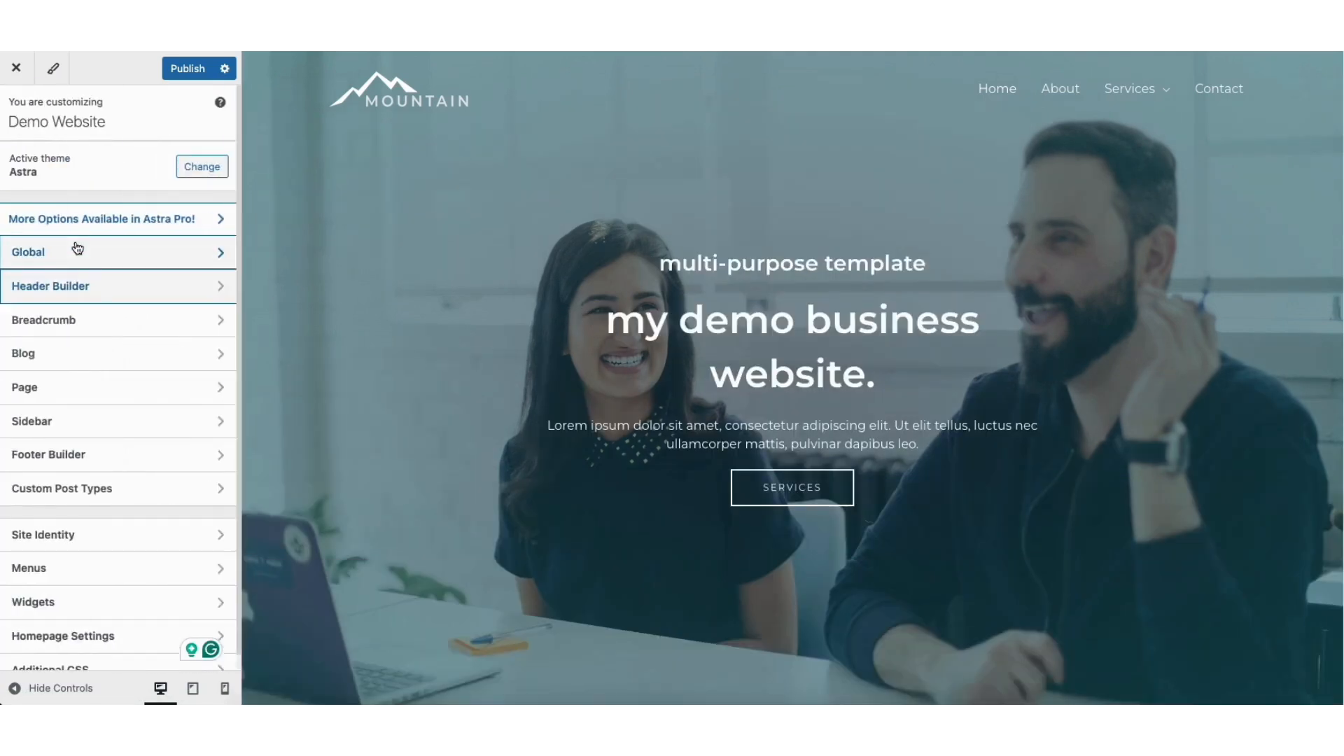
Step: Examine the Site Identity options, including site icon, logo width, site title and tagline settings
left_click(78, 534)
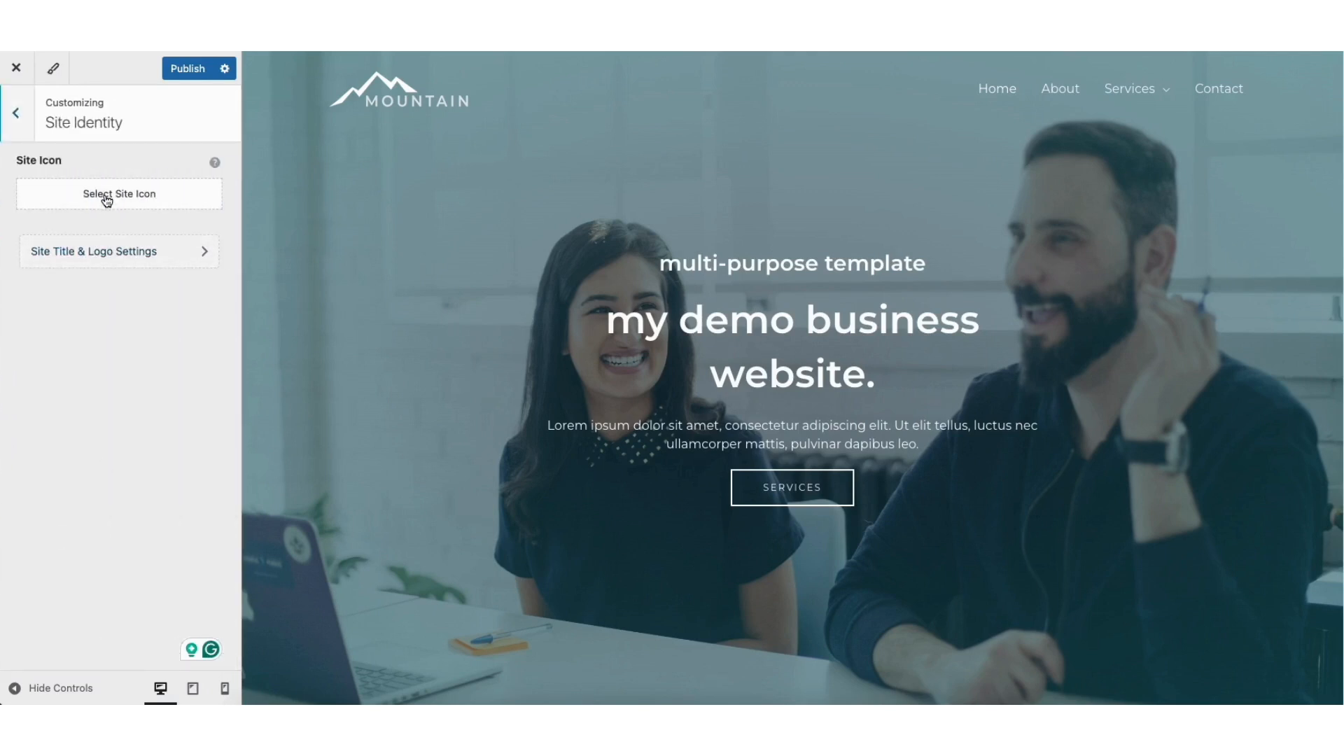
left_click(100, 258)
left_click_drag(241, 292, 233, 511)
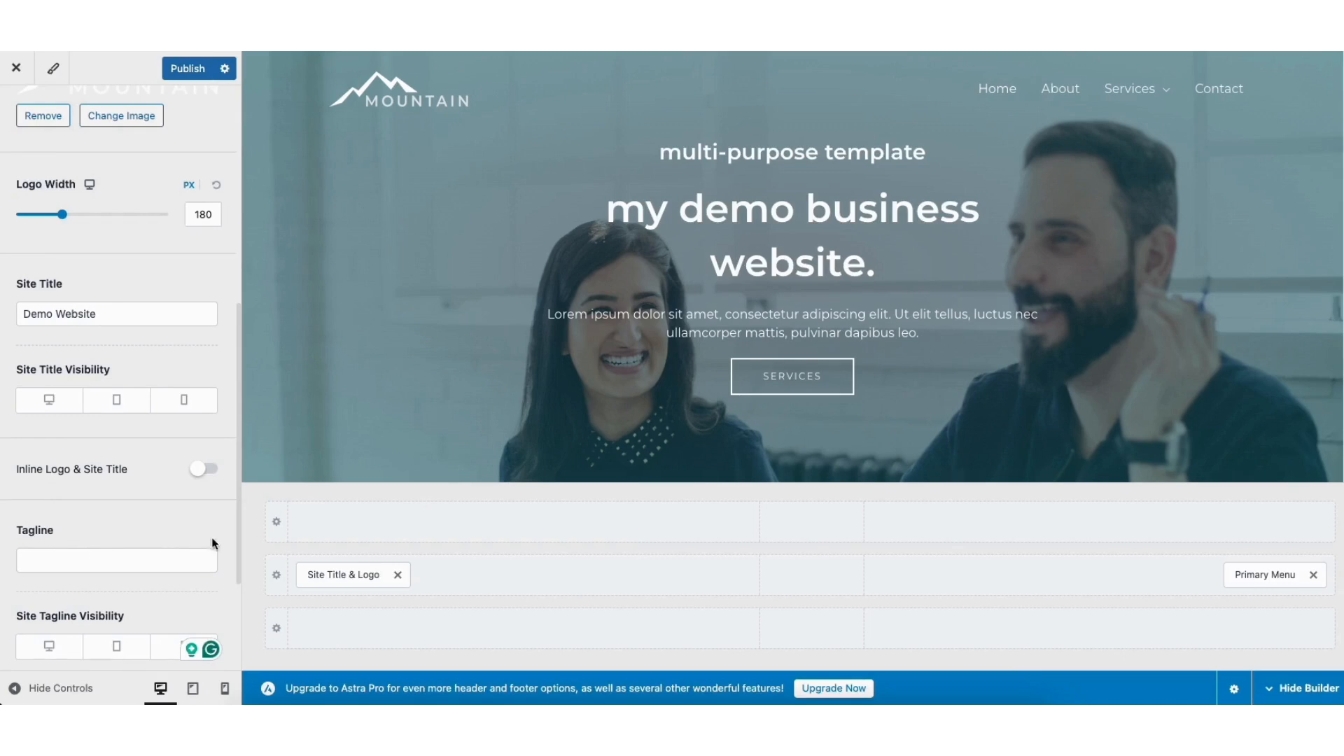
left_click_drag(238, 523, 254, 306)
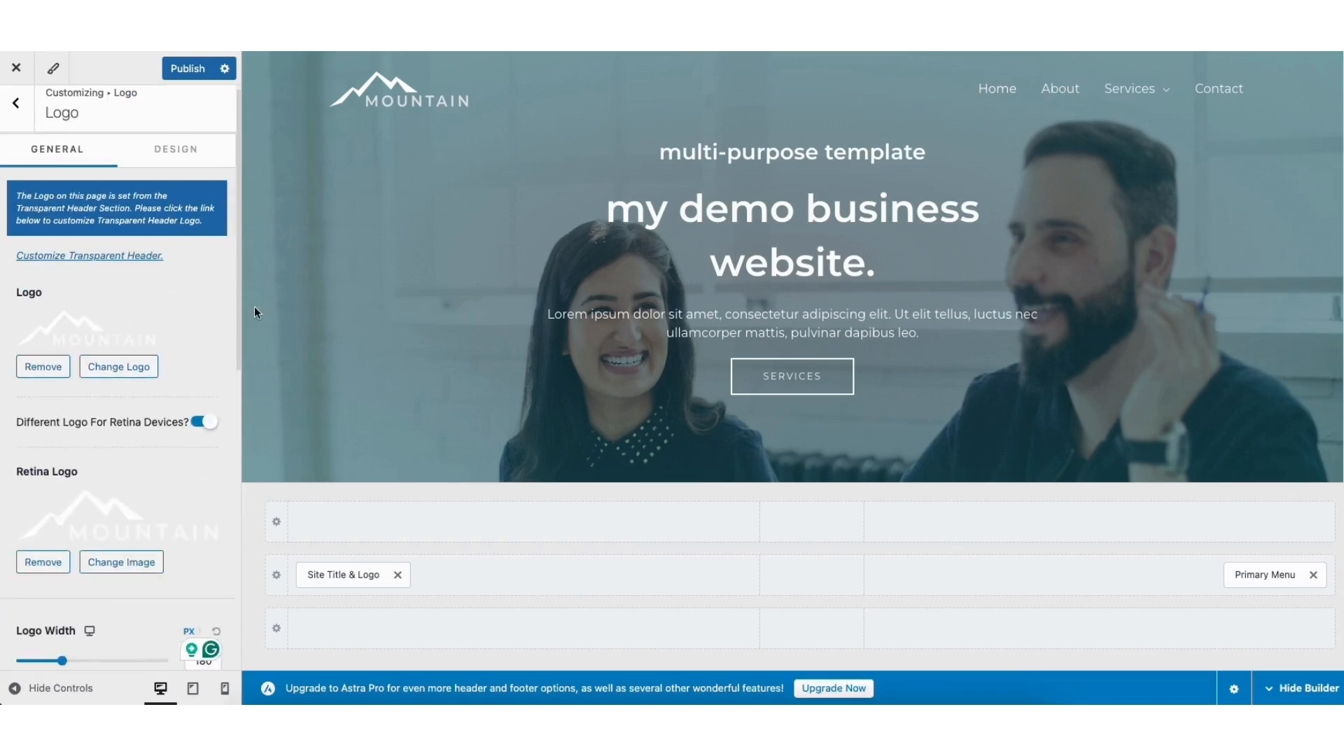
left_click(17, 108)
left_click(18, 107)
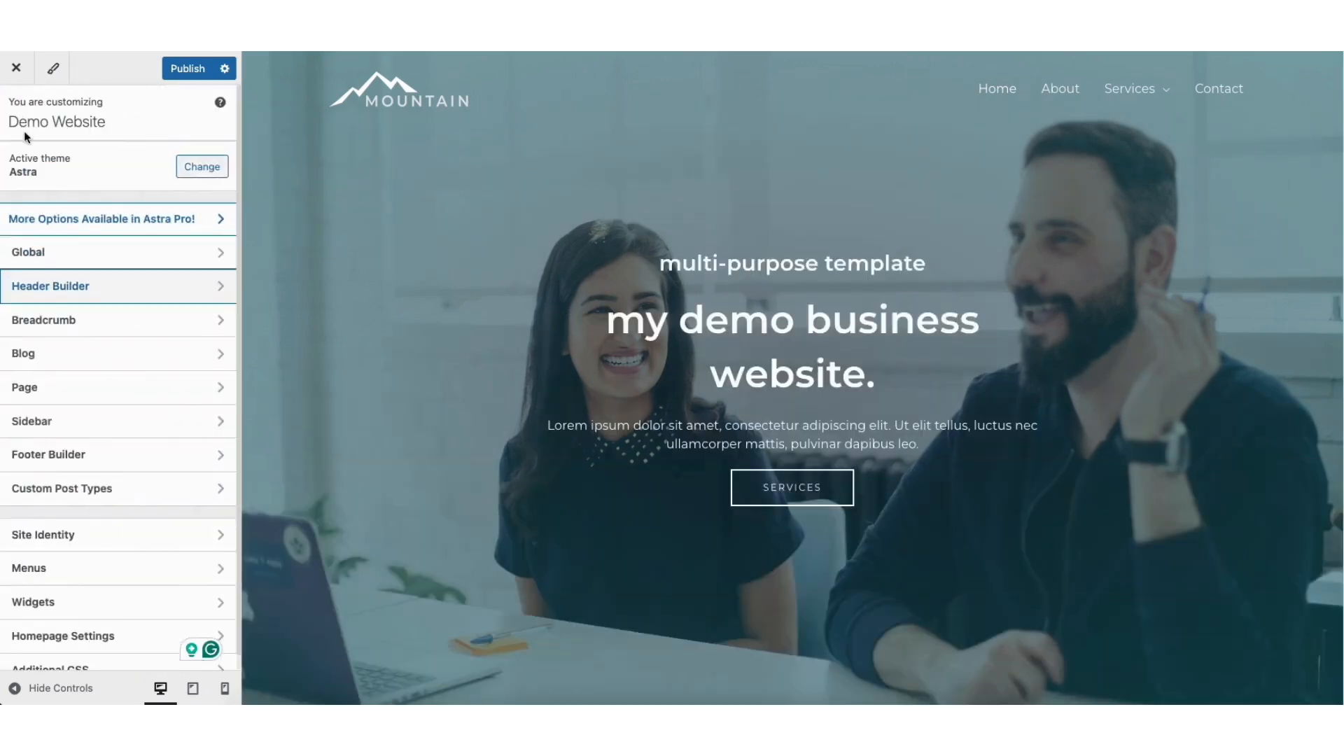
Step: Review the theme's global typography presets and color palettes, and open the global button settings
left_click(66, 259)
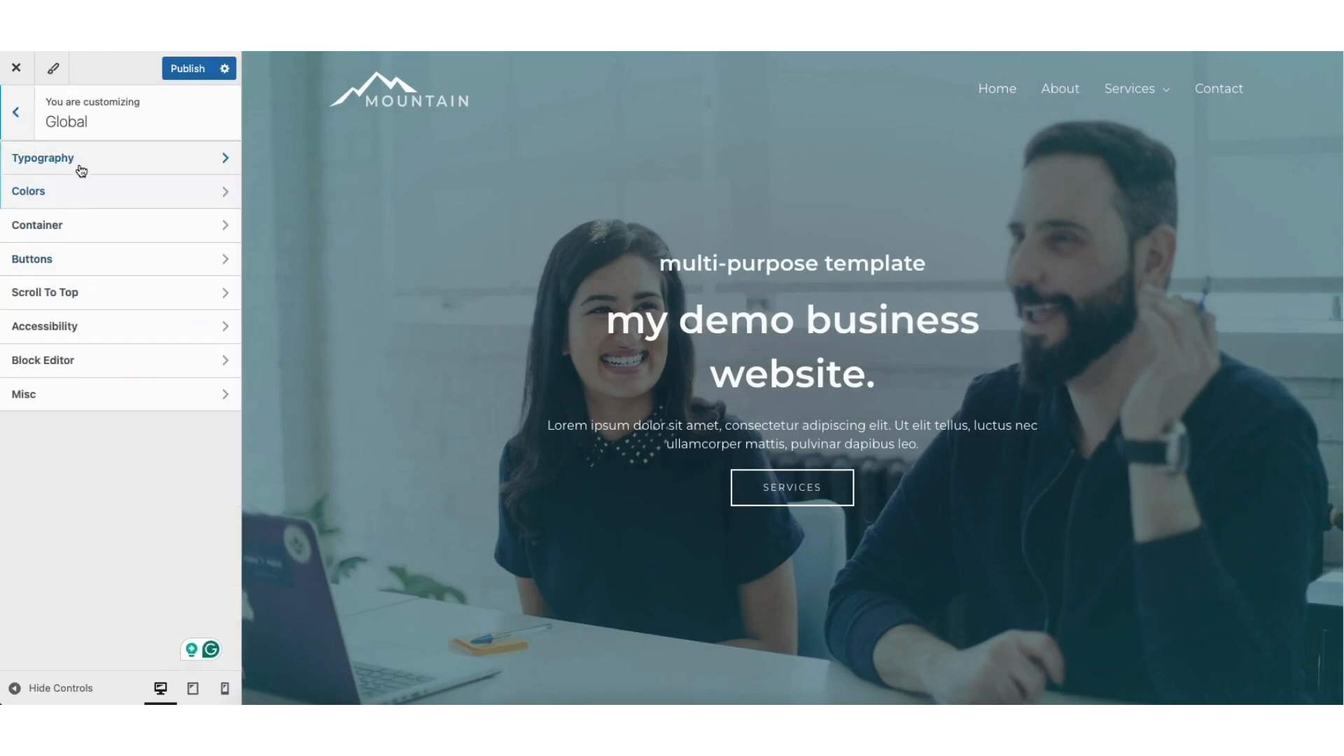
left_click(78, 169)
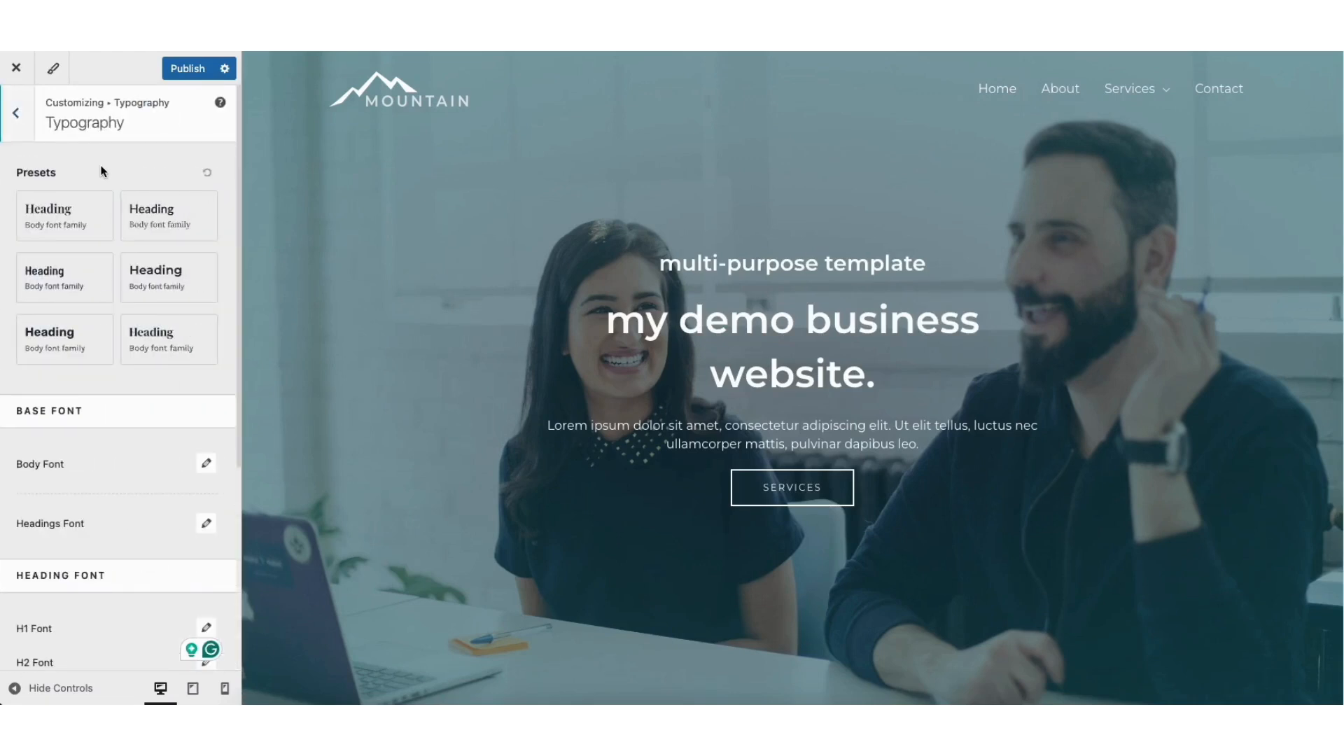
left_click(16, 115)
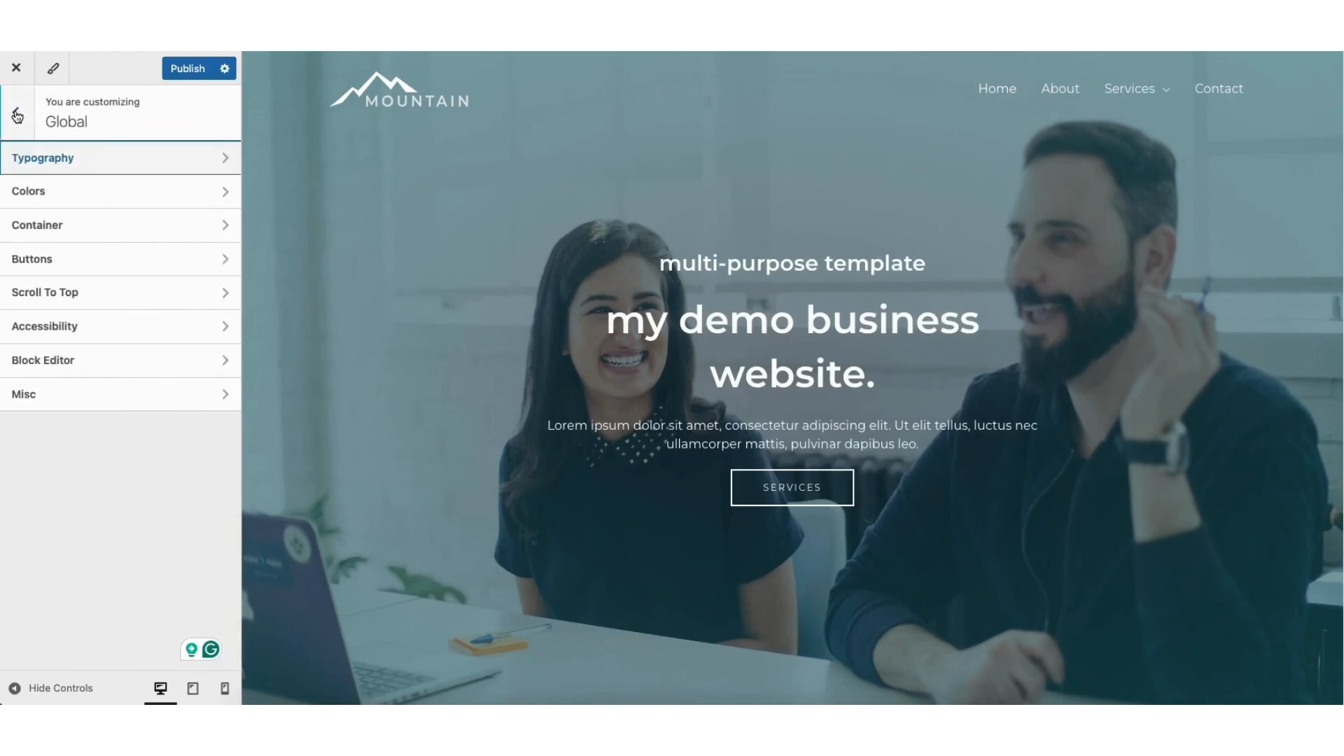
left_click(54, 190)
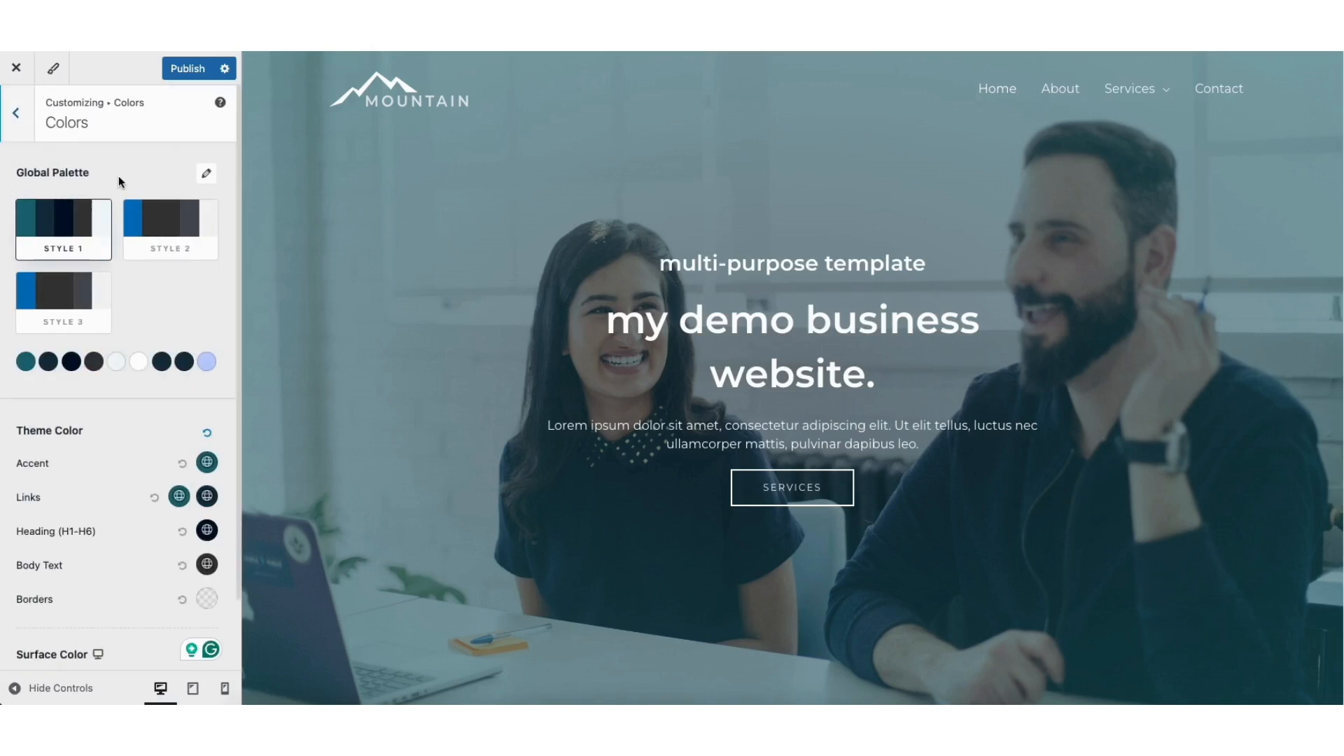
left_click(16, 114)
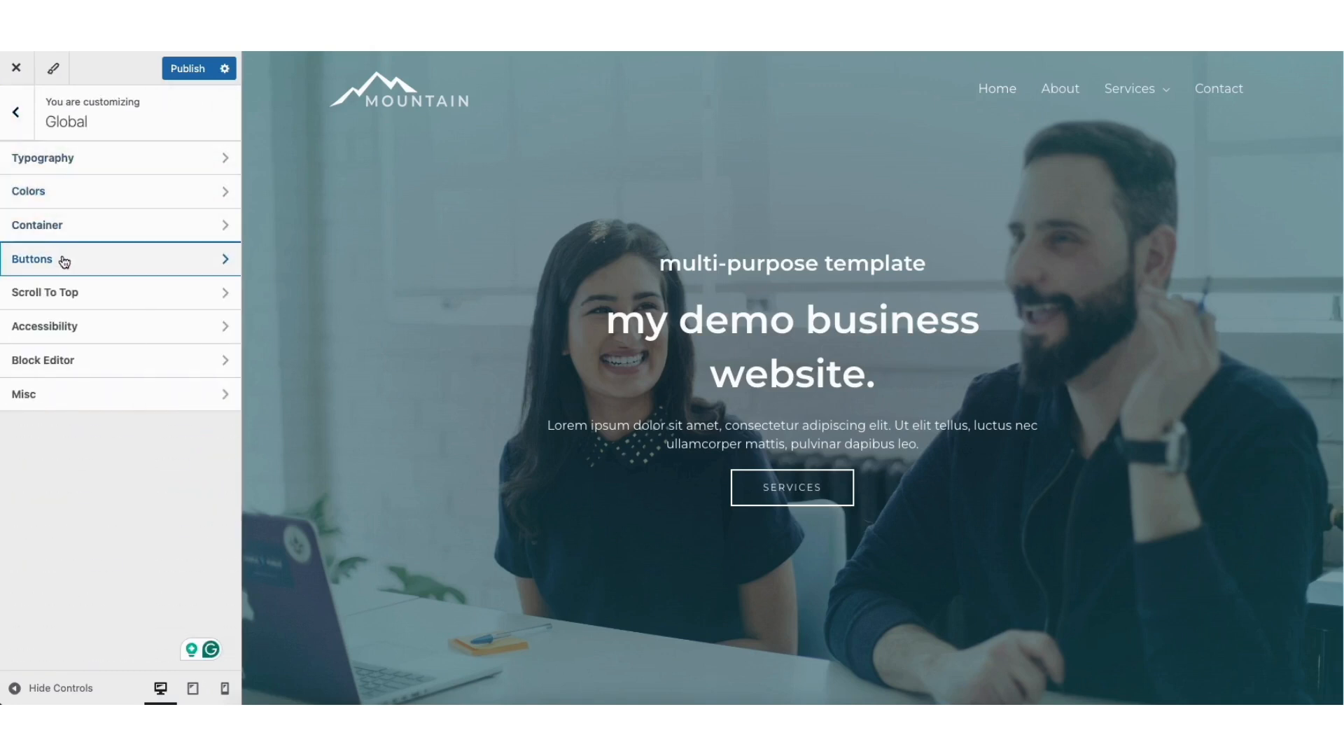
left_click(64, 262)
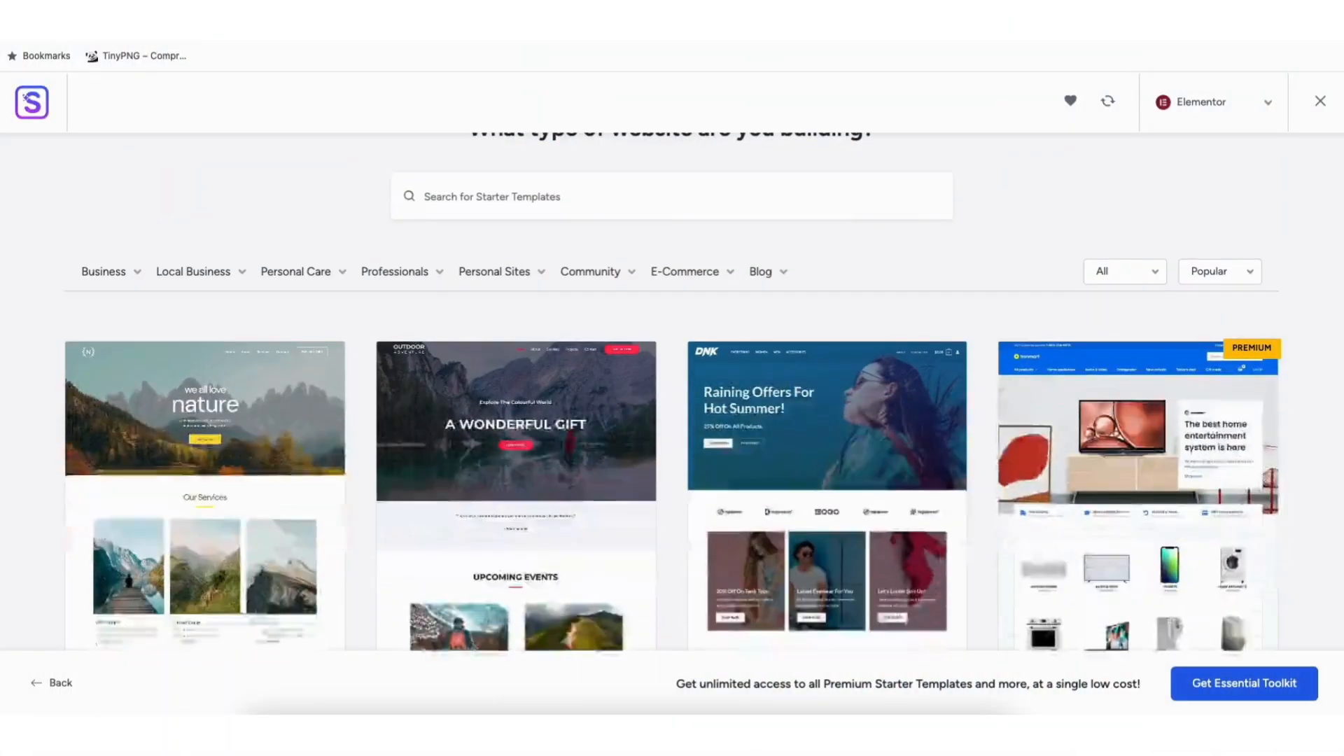
scroll(672, 392, "down", 5)
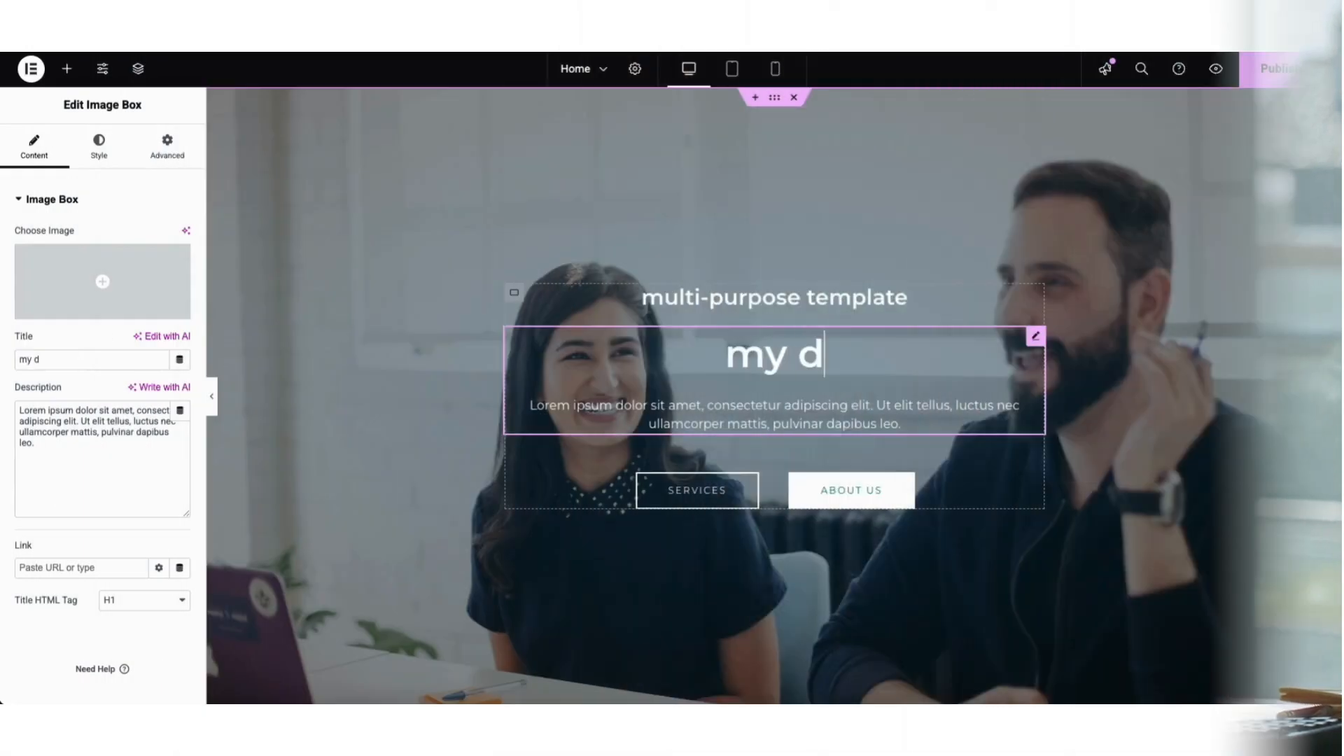
type("emo business web")
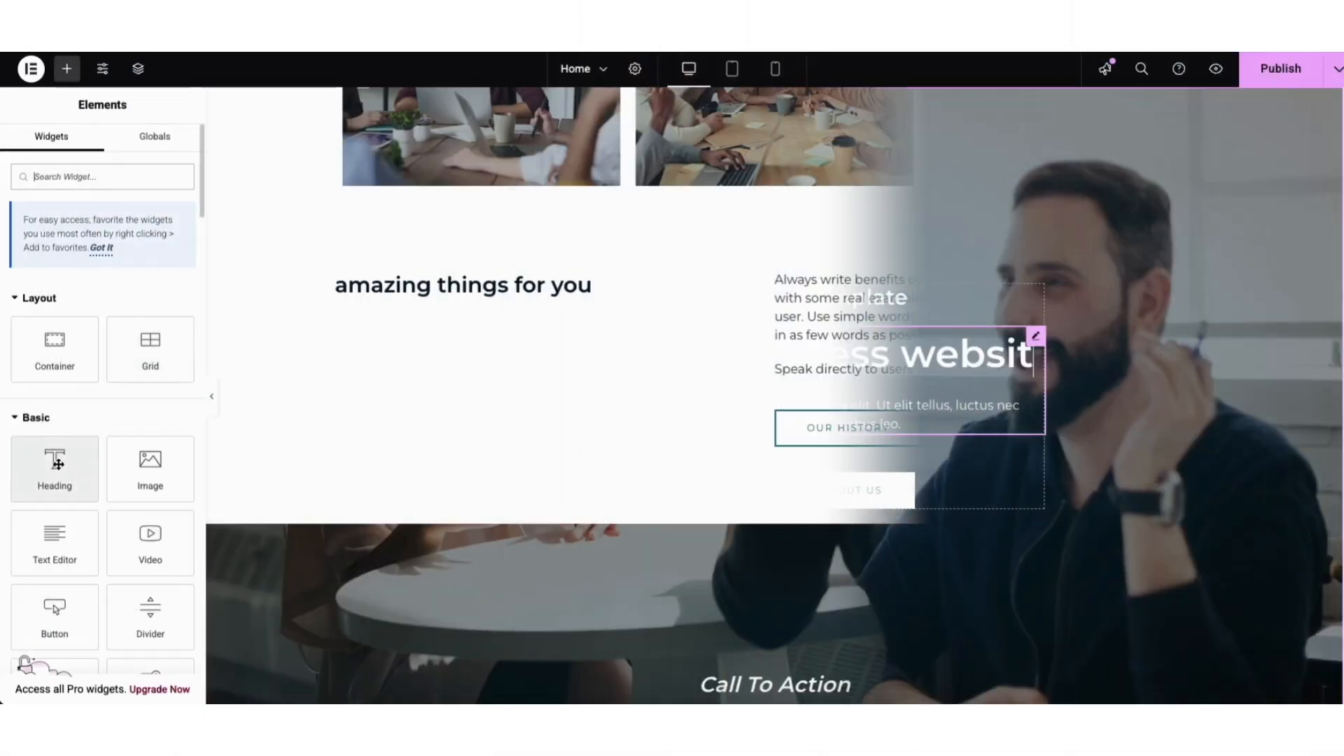
left_click_drag(54, 464, 866, 282)
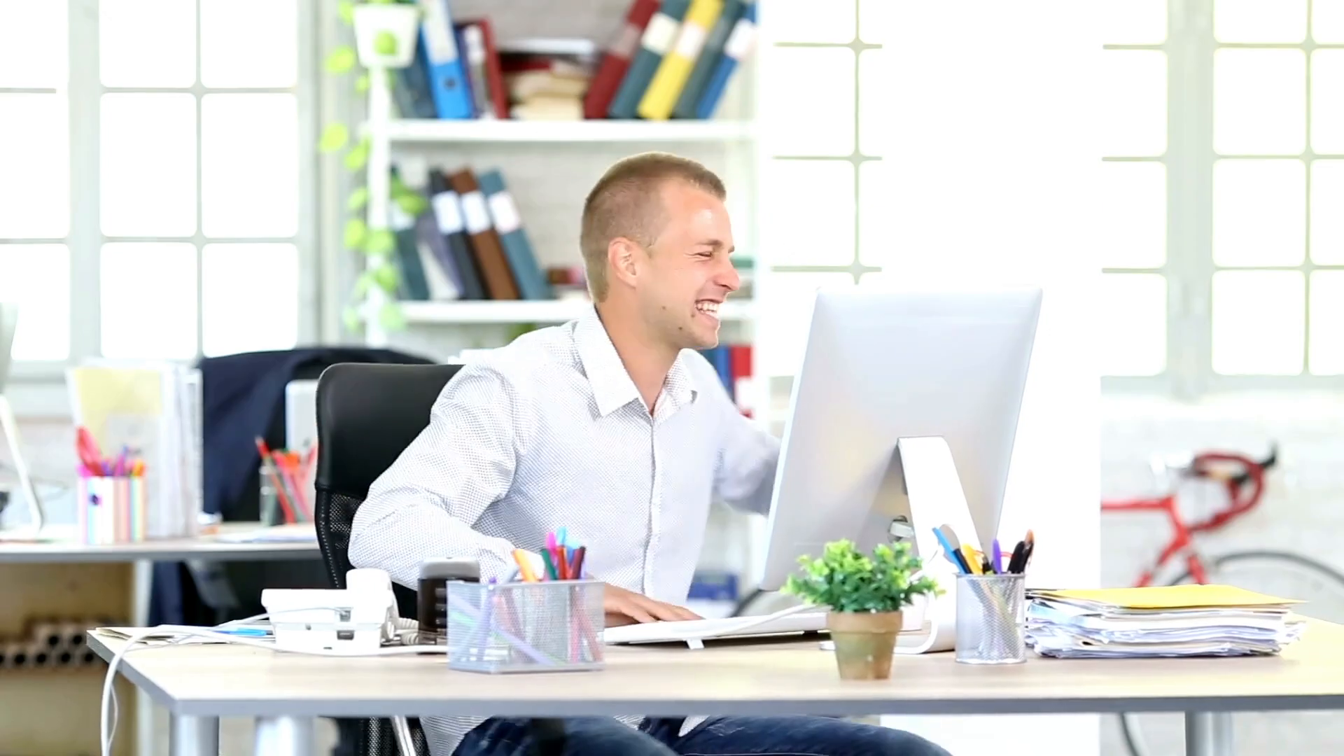